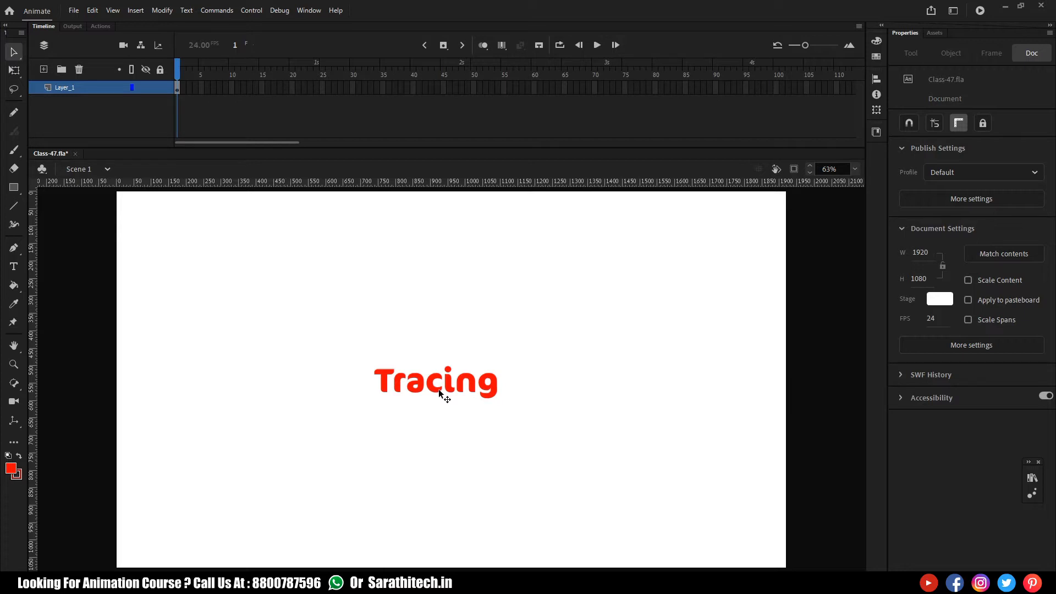
Undo the Tracing text and place the Class-47 Tracing image from the res folder on the stage
key(ctrl+z)
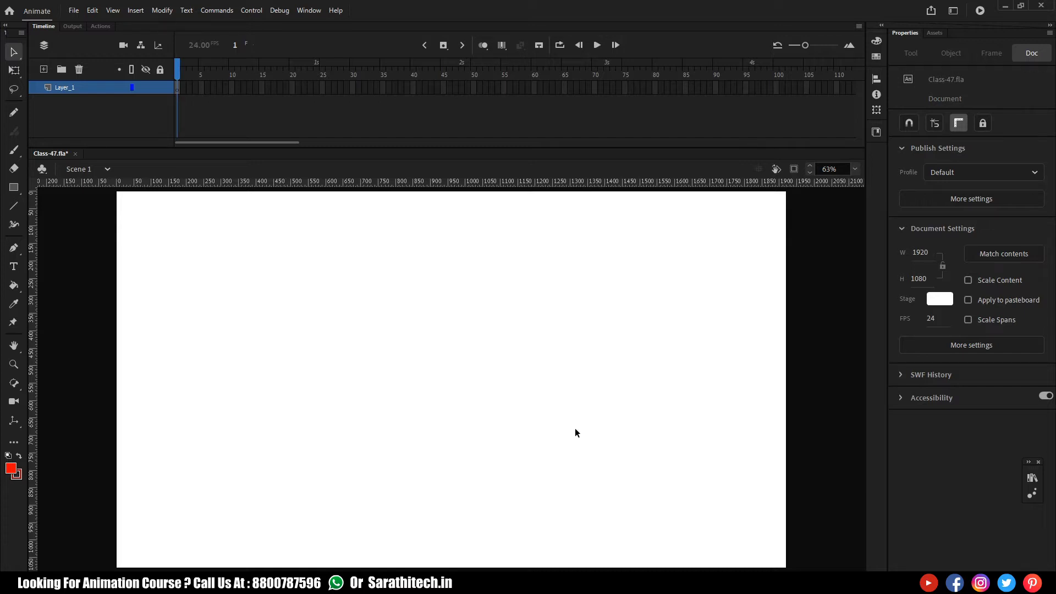
click(73, 11)
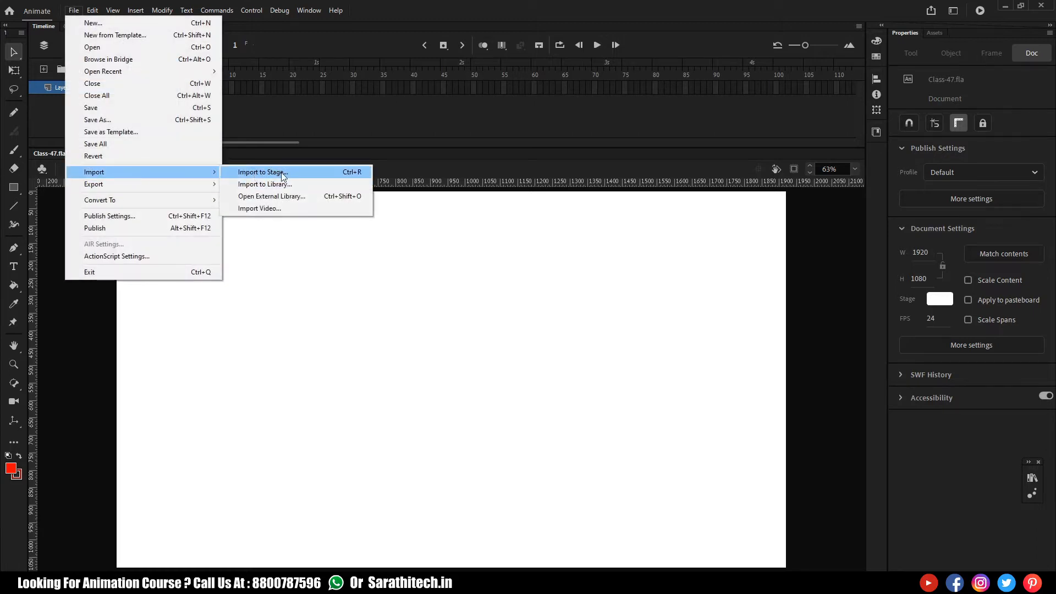
click(432, 279)
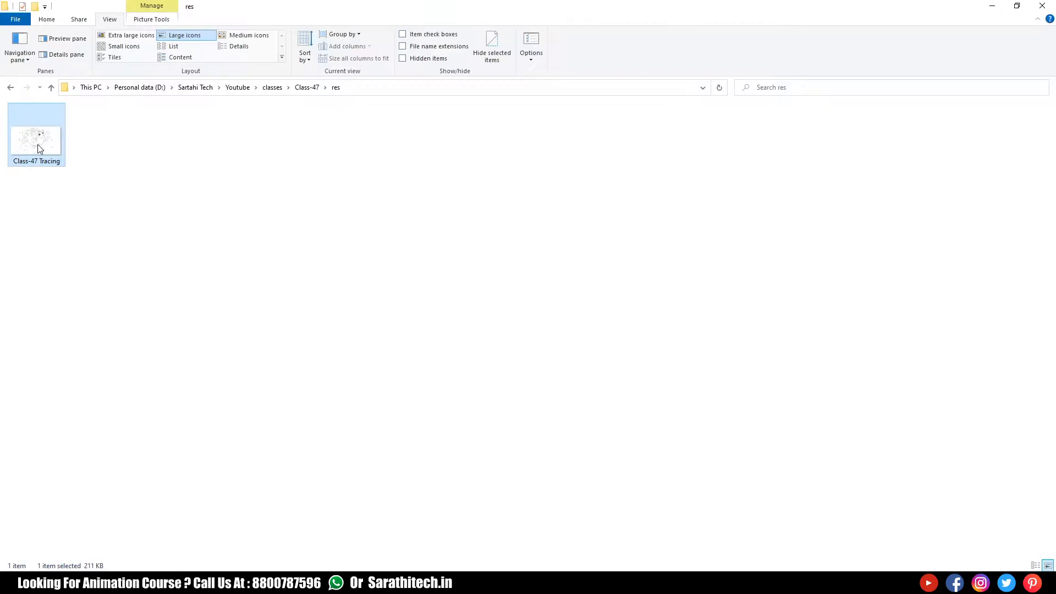
mouse_move(34, 141)
mouse_down()
mouse_move(355, 359)
mouse_move(446, 508)
mouse_move(472, 572)
mouse_move(483, 384)
mouse_up()
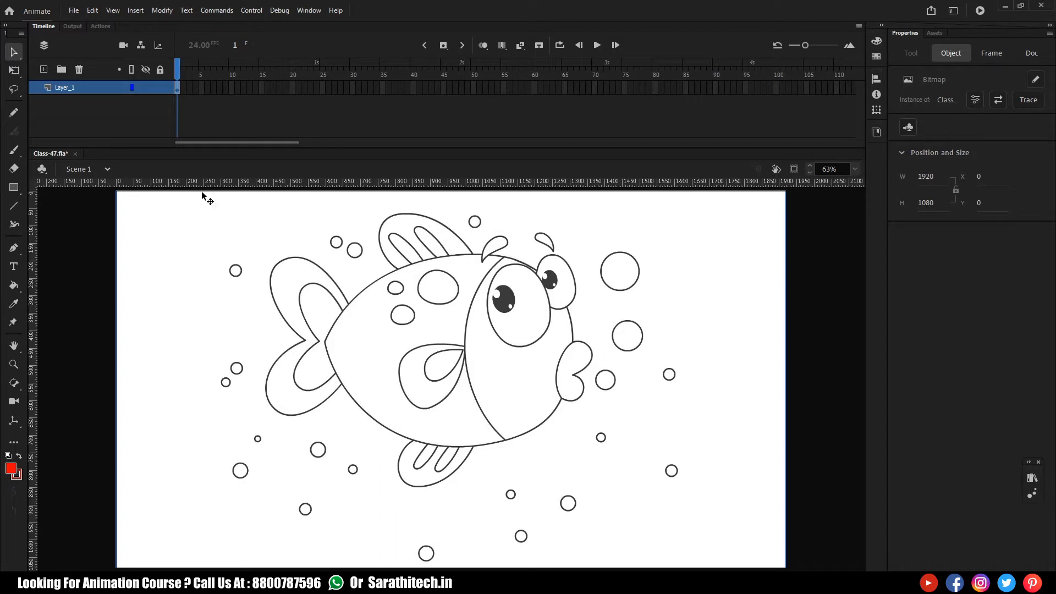
Lock the layer holding the fish image and add a new layer above it for tracing
click(159, 88)
drag(504, 338, 266, 391)
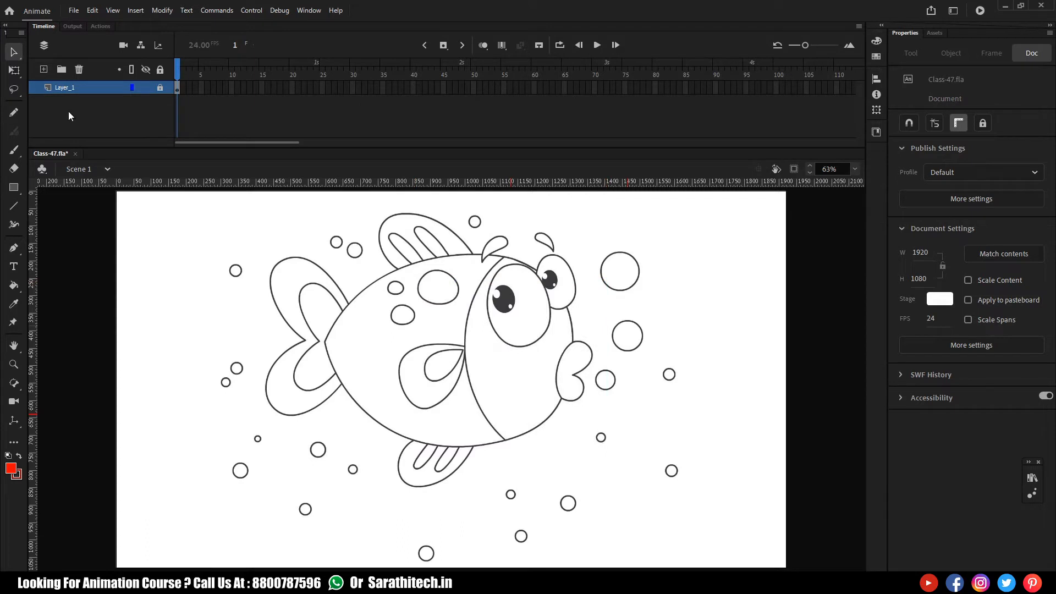
click(44, 69)
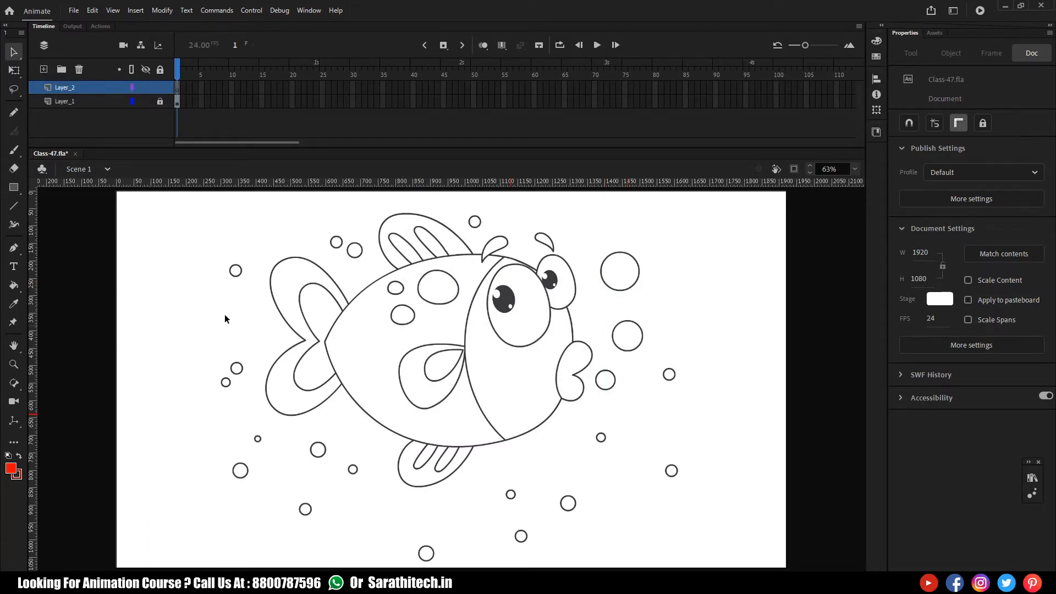
Trace the outer edge of the fish's larger eyebrow with a line bent to follow the curve
key(ctrl+equal)
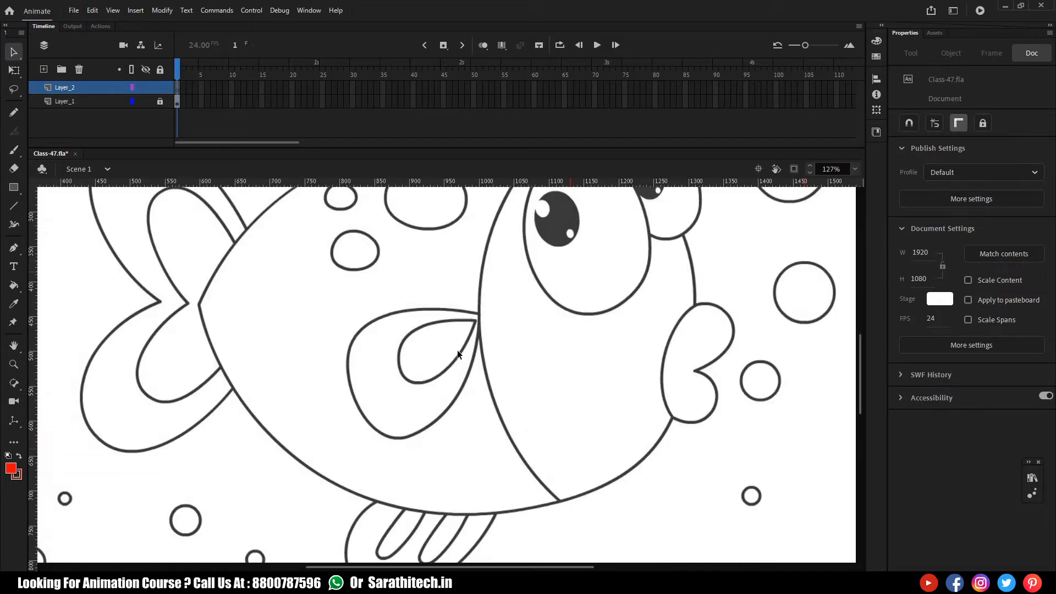
drag(535, 194, 478, 402)
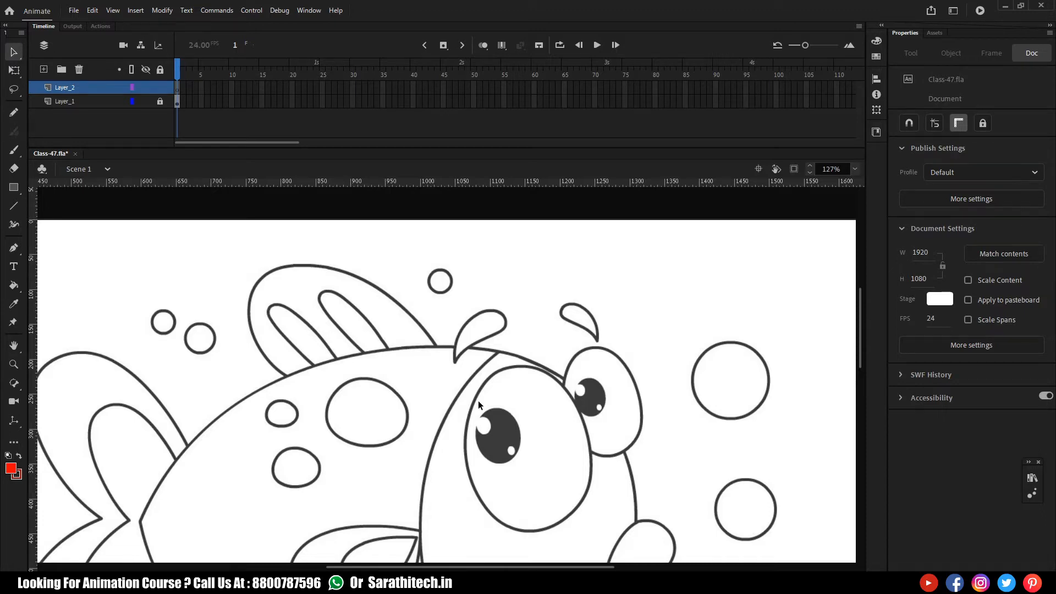
drag(390, 405, 365, 345)
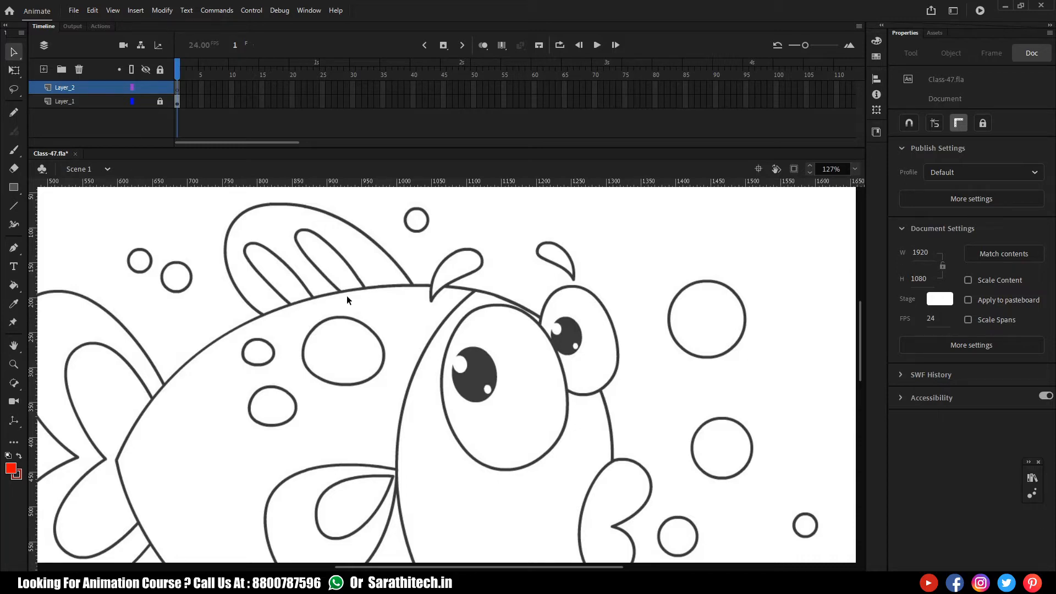
key(n)
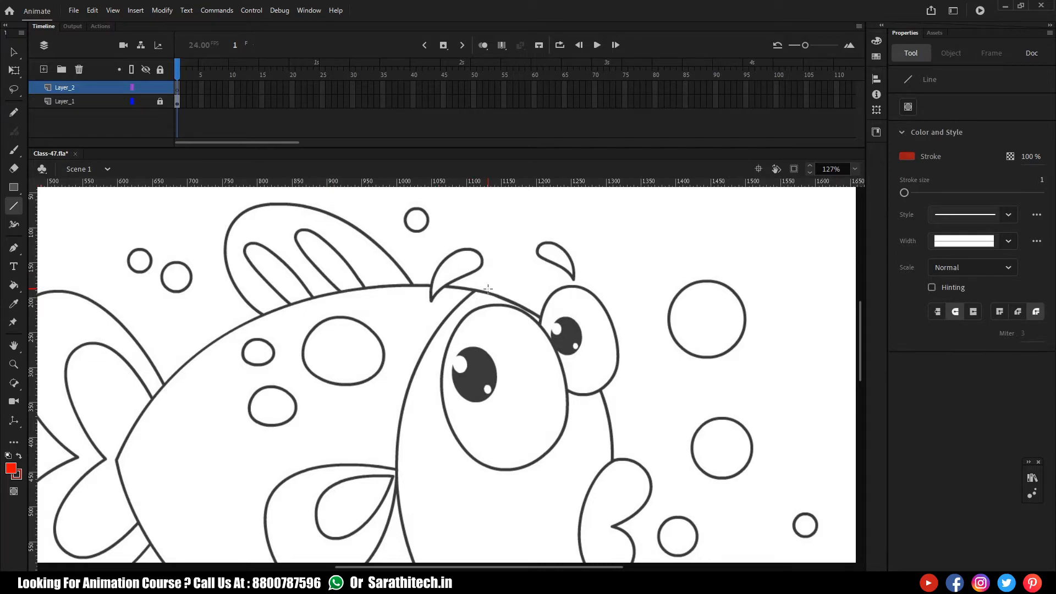
key(ctrl+=)
drag(488, 288, 435, 374)
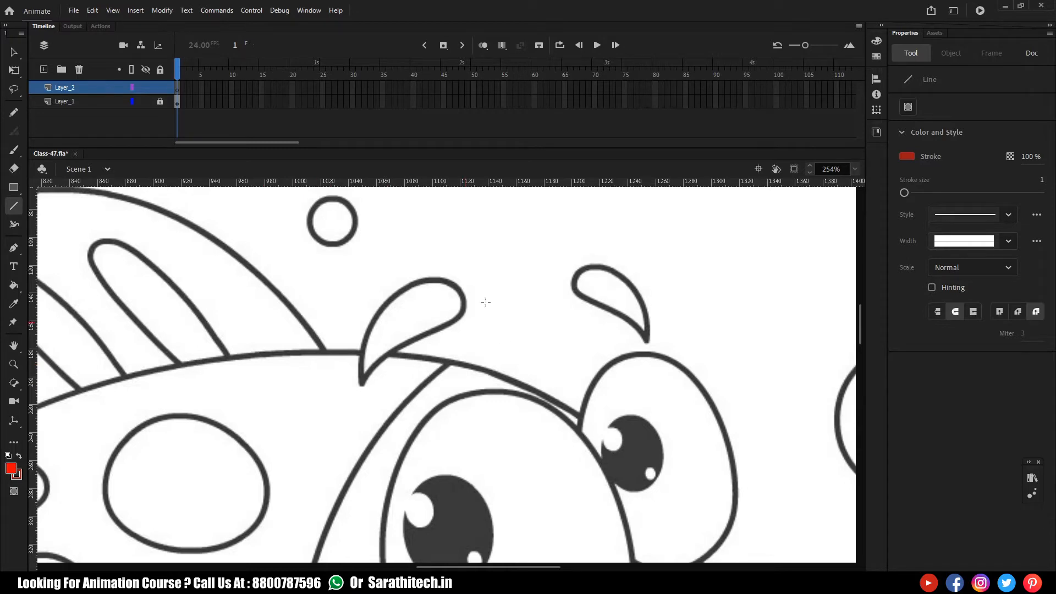
click(178, 87)
drag(362, 384, 406, 290)
key(v)
drag(384, 326, 372, 321)
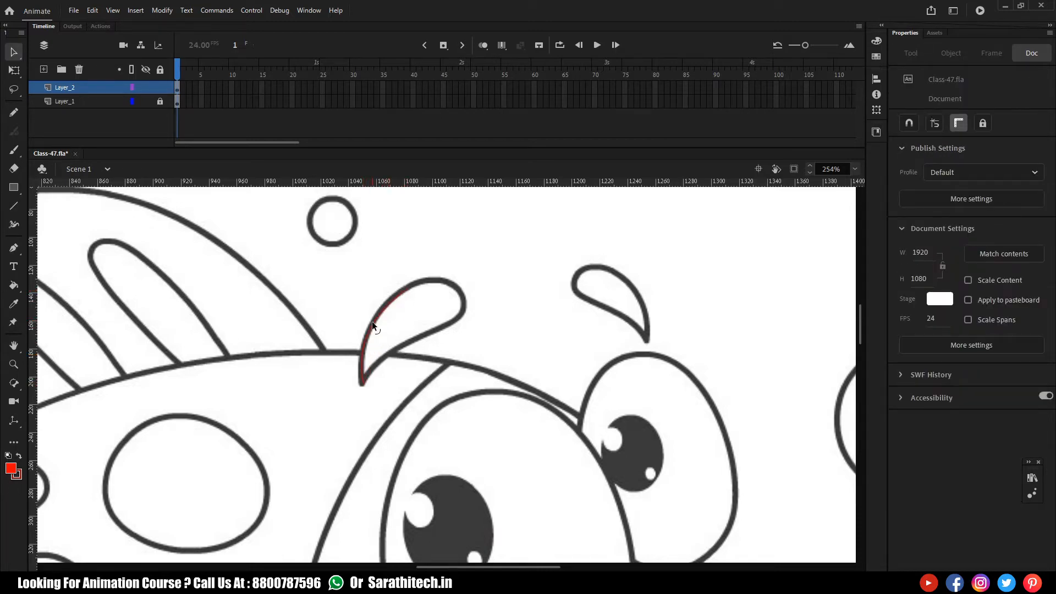
Set the stroke size of the traced eyebrow line to 5
click(372, 322)
click(1041, 260)
text(5)
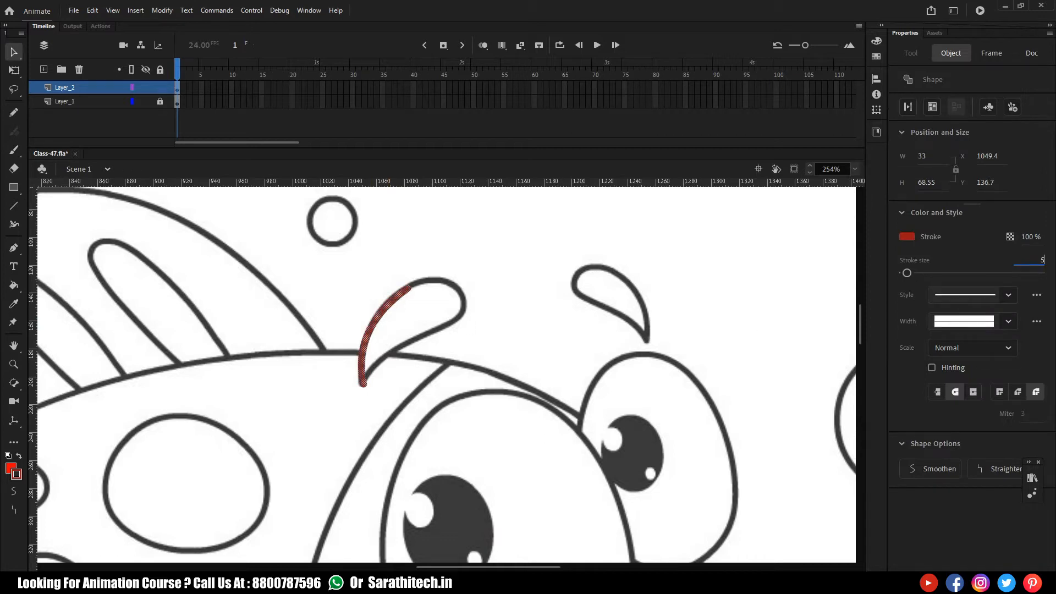
key(Return)
Close the larger eyebrow outline with connected lines bent along its rounded end and lower edge
key(n)
drag(408, 287, 468, 299)
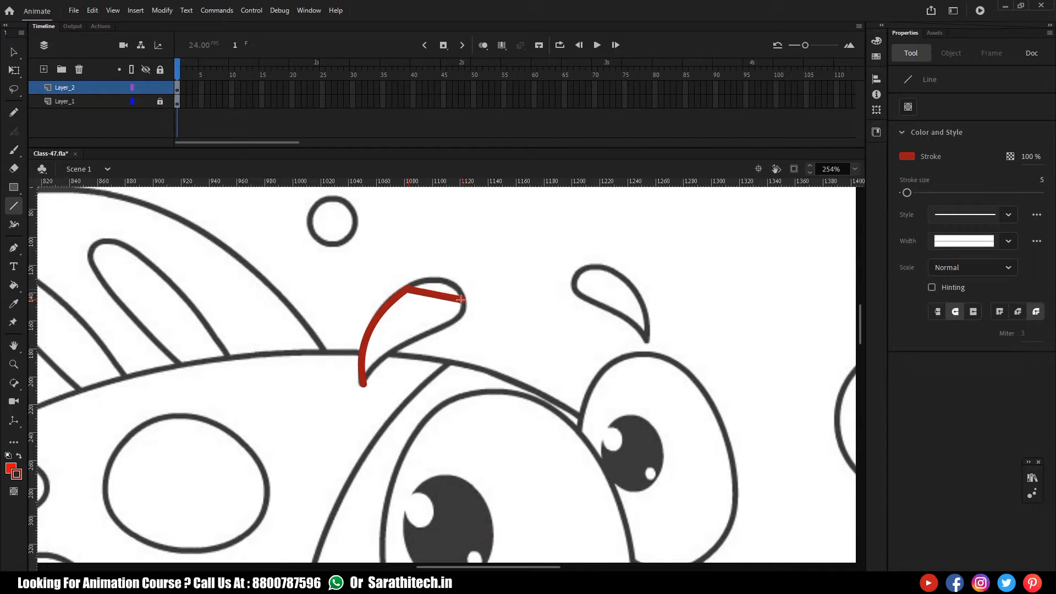
key(v)
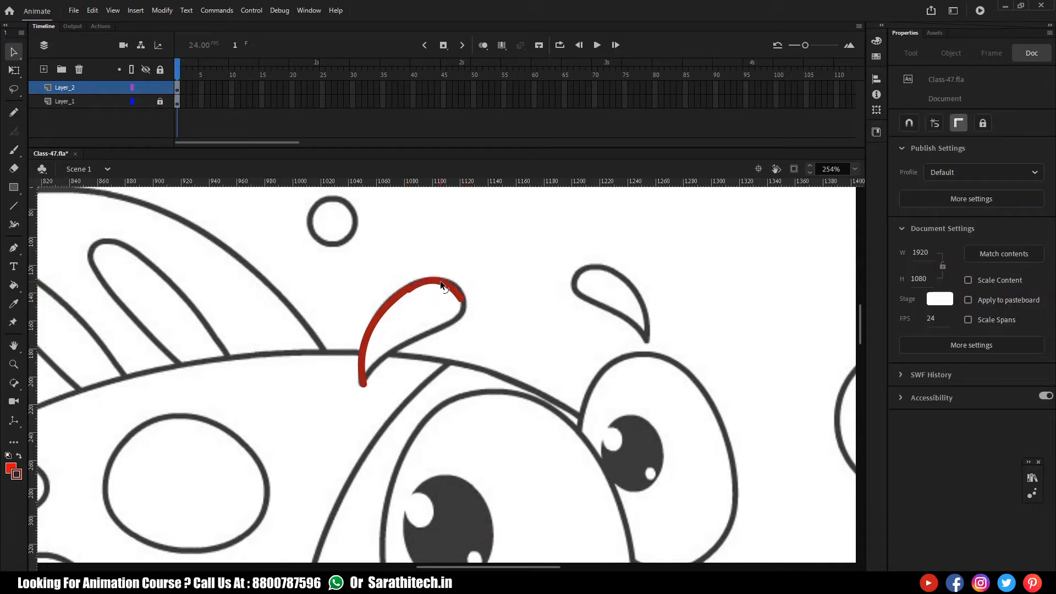
key(n)
drag(362, 386, 415, 341)
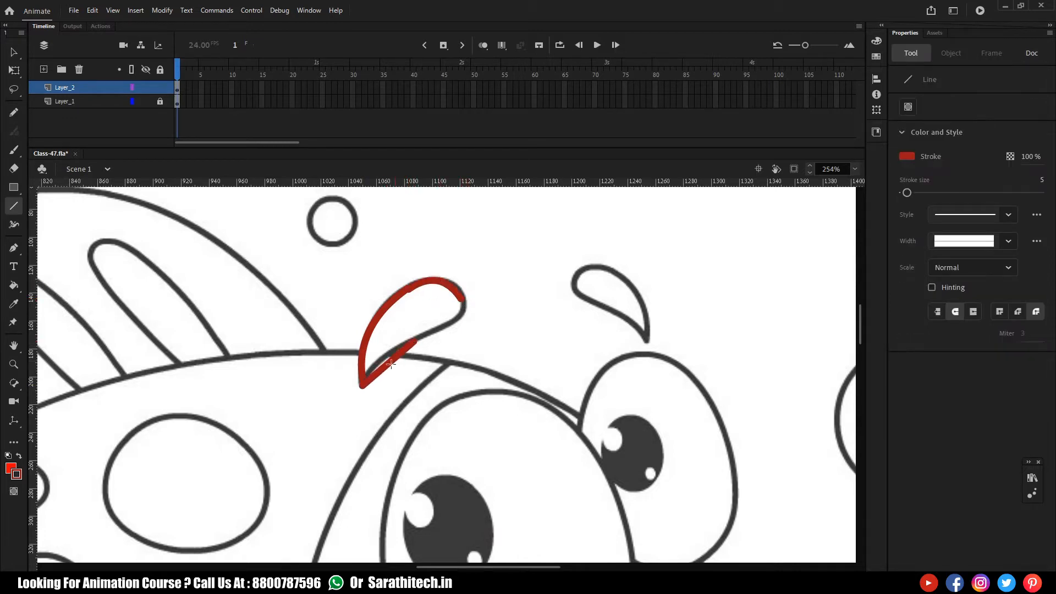
key(v)
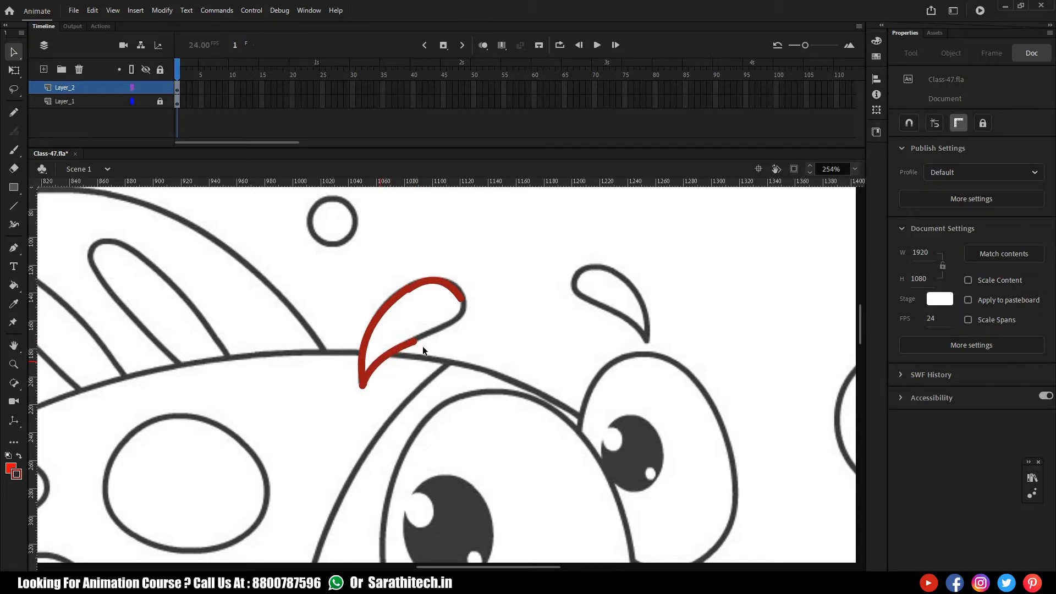
key(n)
drag(415, 341, 462, 297)
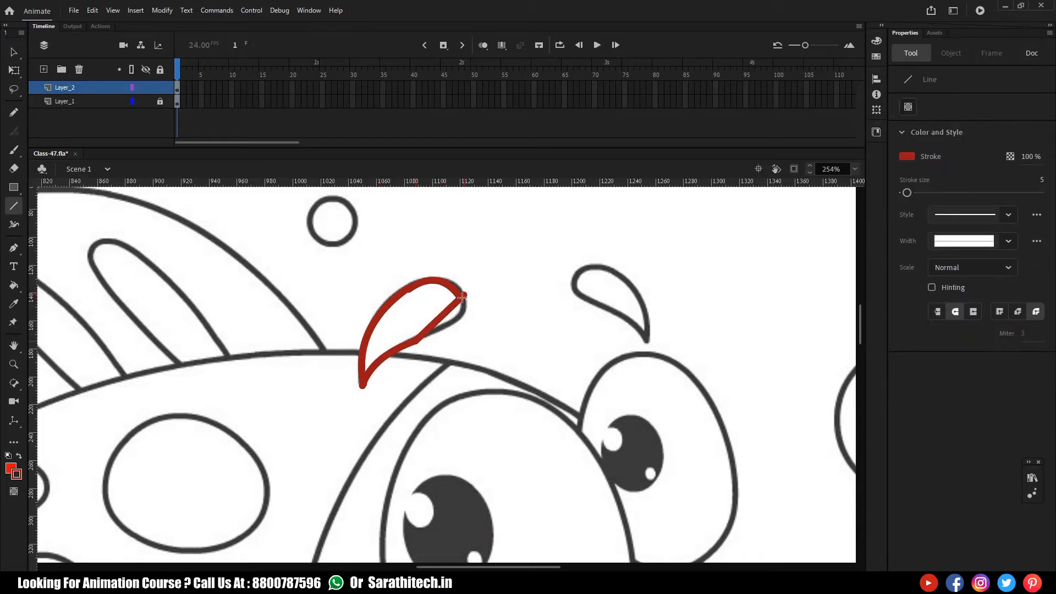
key(v)
Trace the upper edge of the smaller eyebrow down to its tip with two lines bent to the curve
key(n)
scroll(630, 296, up, 1)
mouse_move(531, 243)
mouse_down()
mouse_move(613, 292)
mouse_move(663, 364)
mouse_move(659, 381)
mouse_move(632, 281)
mouse_move(634, 293)
mouse_up()
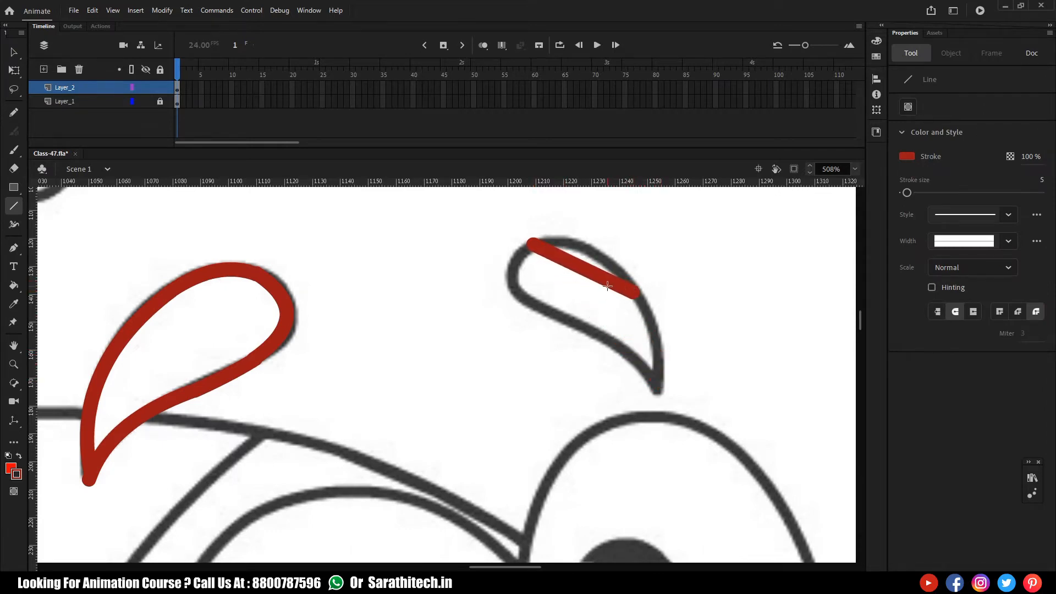
key(v)
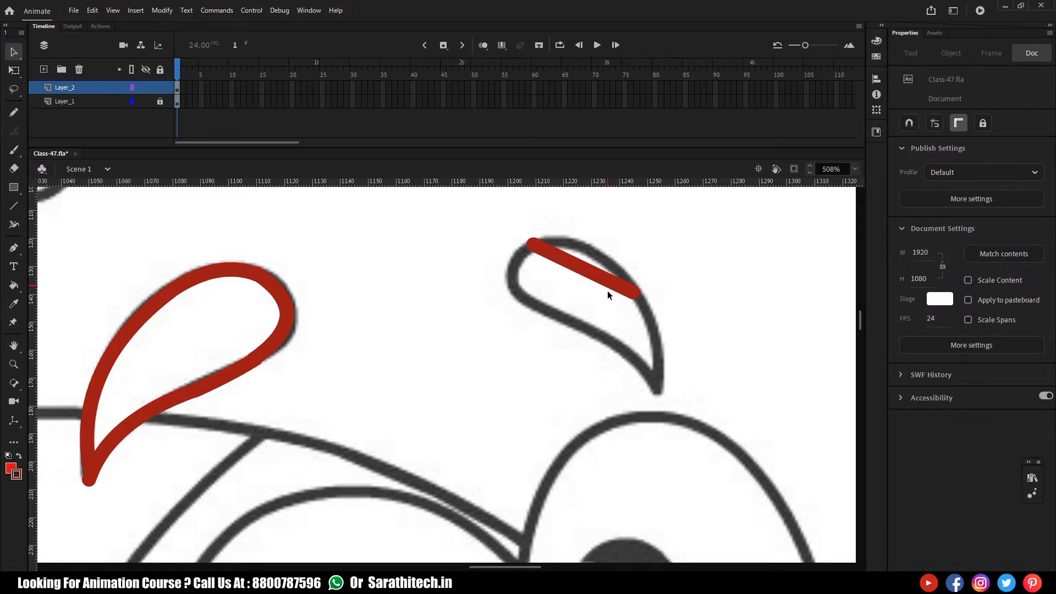
drag(585, 276, 589, 254)
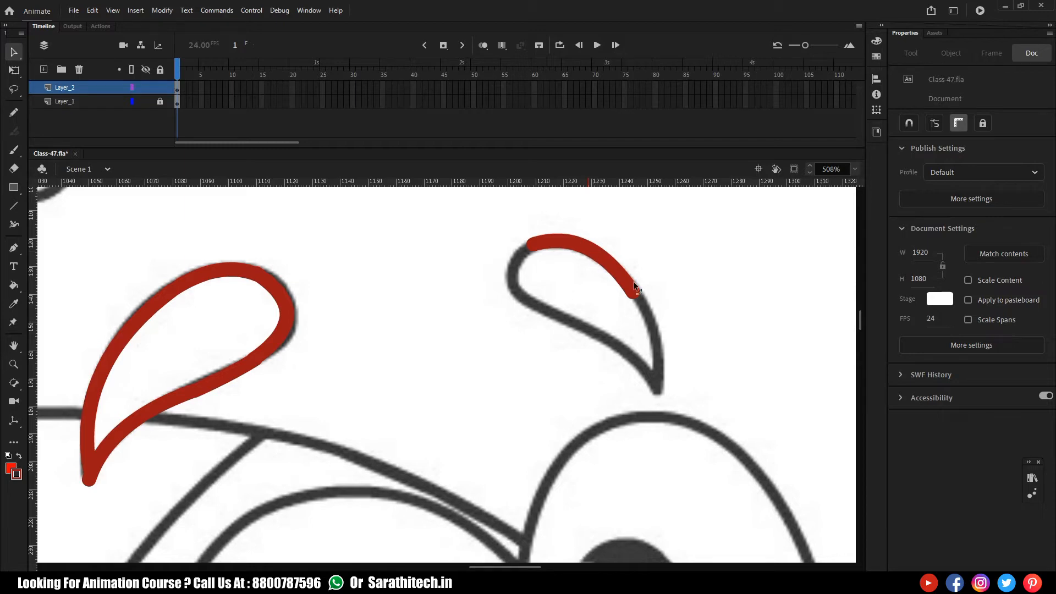
key(n)
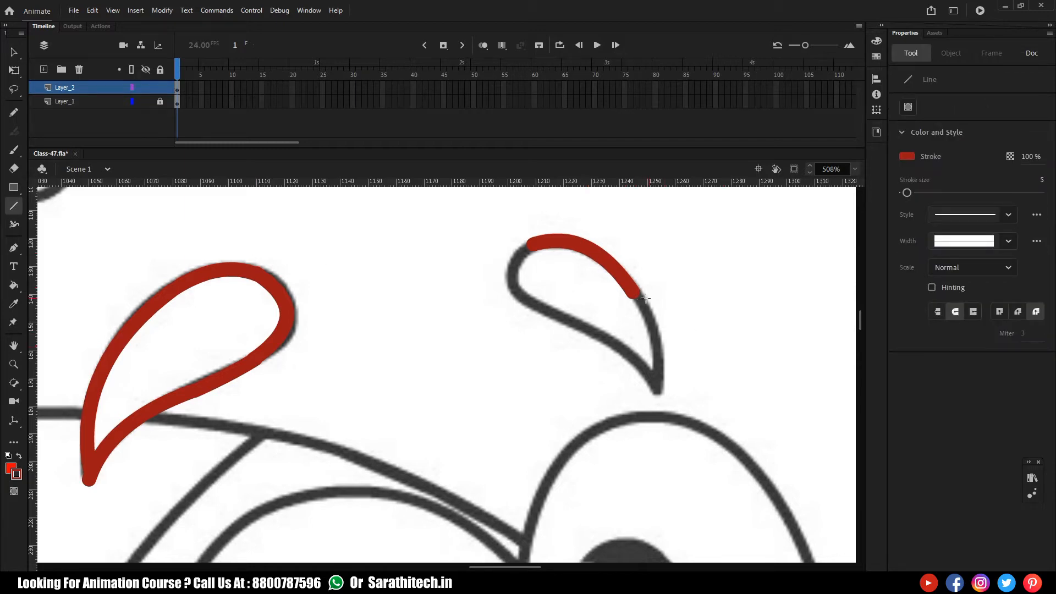
drag(630, 295, 656, 387)
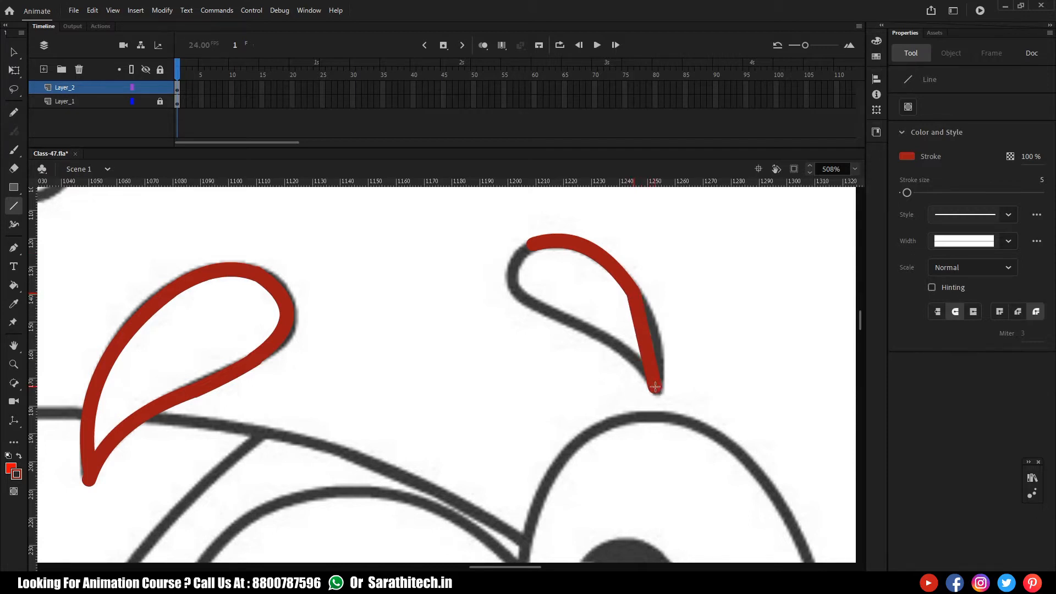
click(14, 52)
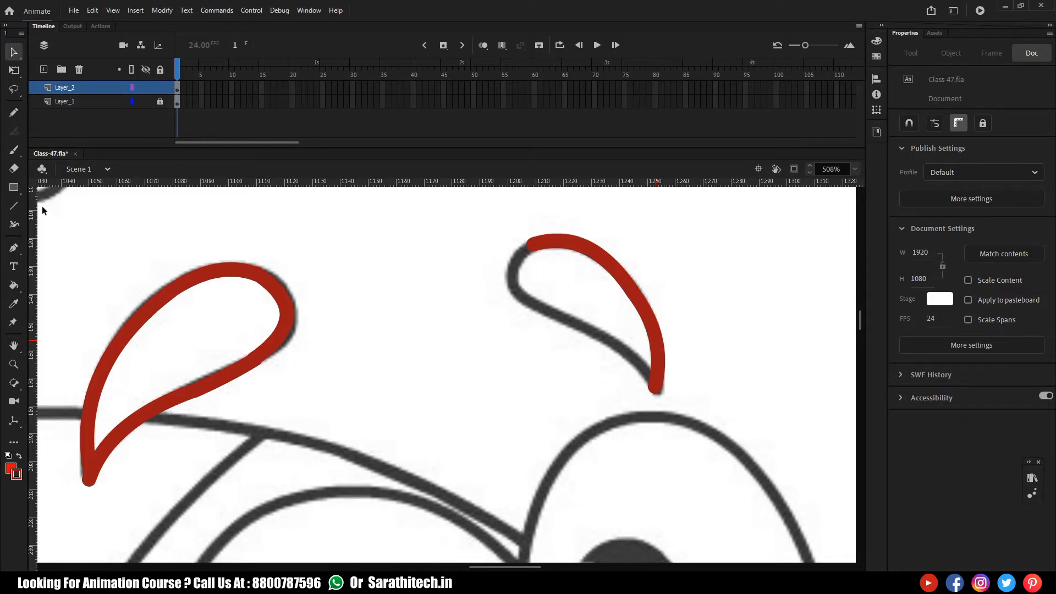
Trace the rounded end of the smaller eyebrow with a line bent outward
click(15, 206)
drag(534, 304, 527, 242)
drag(514, 281, 509, 287)
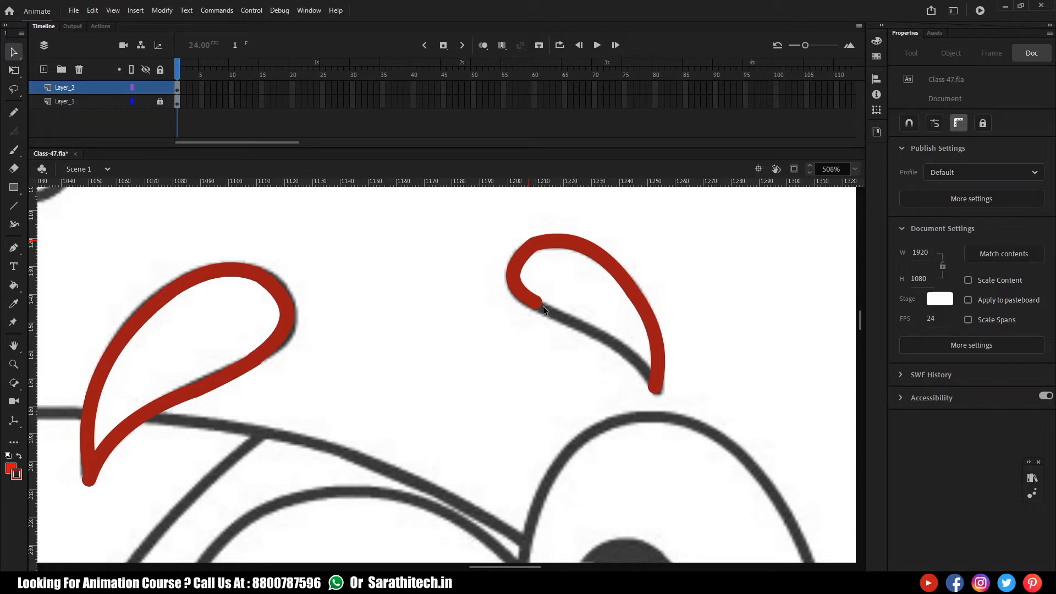
Draw a line along the smaller eyebrow's lower edge, reshape it and attach its start to the rounded end
key(n)
drag(535, 305, 618, 349)
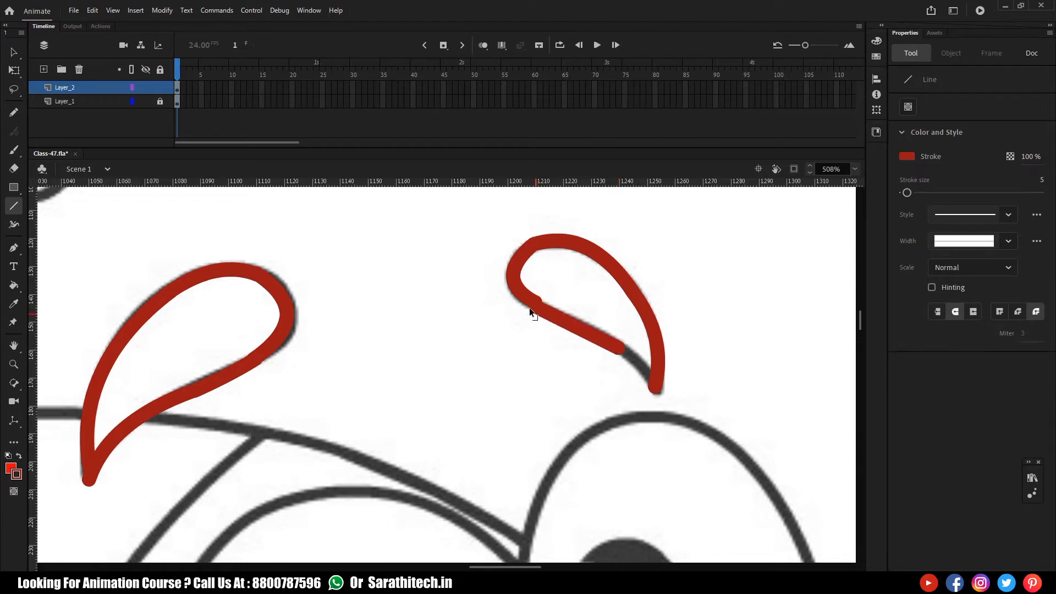
key(v)
drag(537, 310, 527, 329)
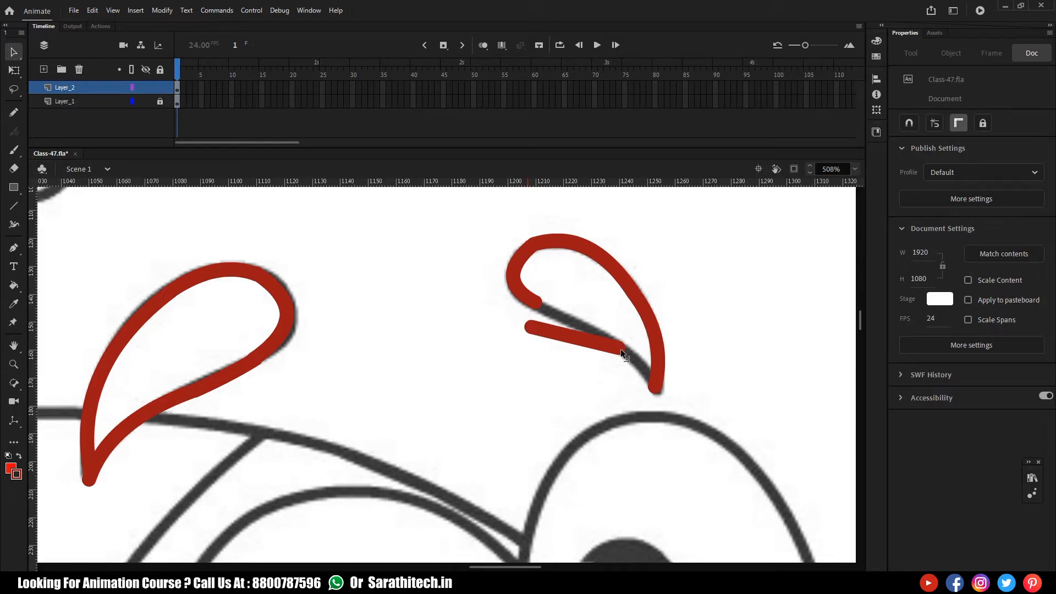
mouse_move(570, 339)
mouse_down()
mouse_move(565, 357)
mouse_move(573, 333)
mouse_up()
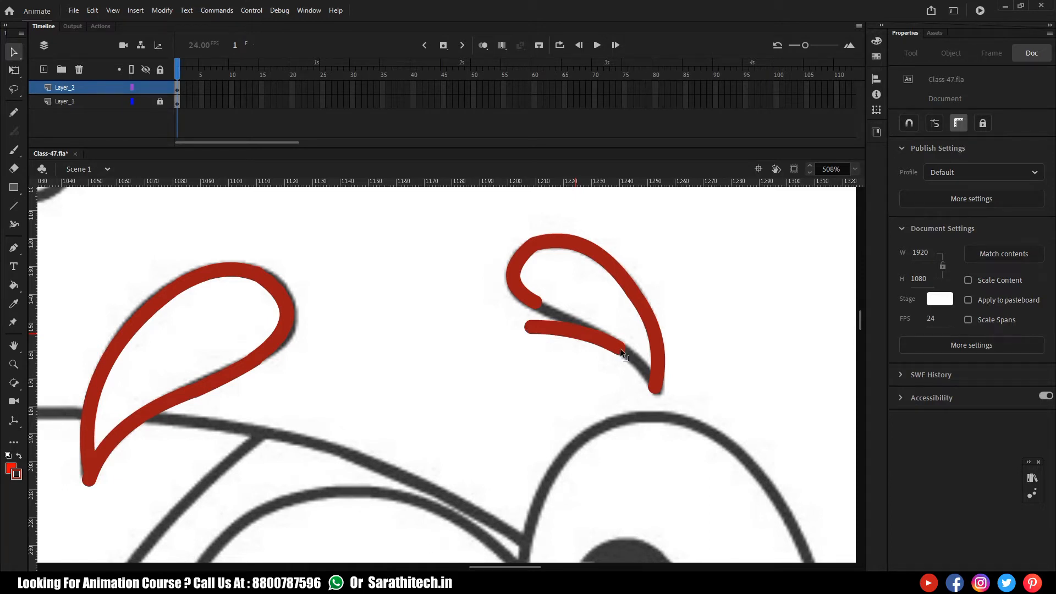
drag(530, 329, 533, 305)
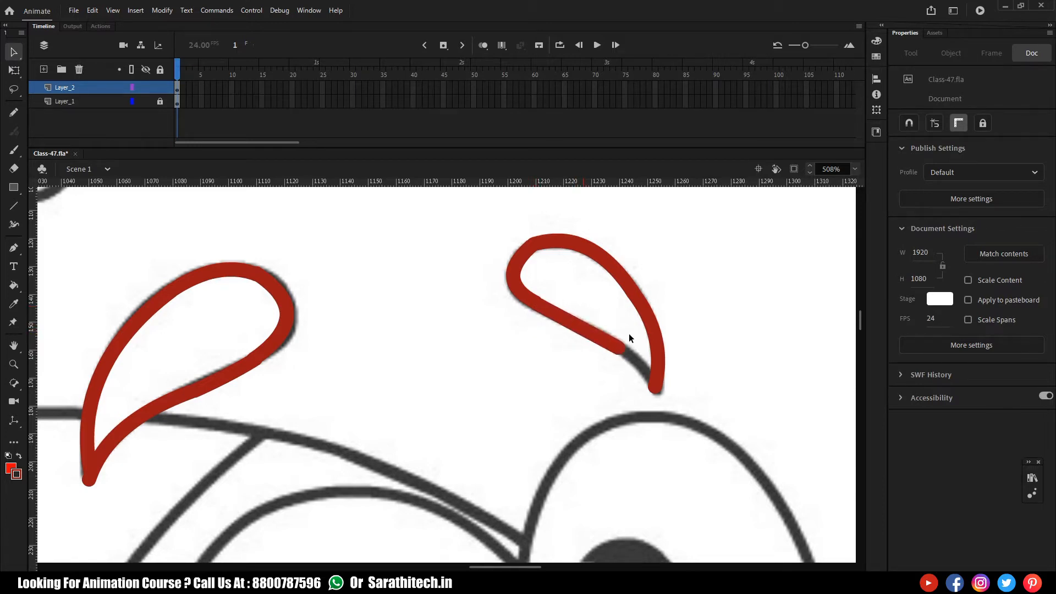
Delete the end portion of the lower line and close the smaller eyebrow with a line curved to its tip
drag(576, 345, 576, 347)
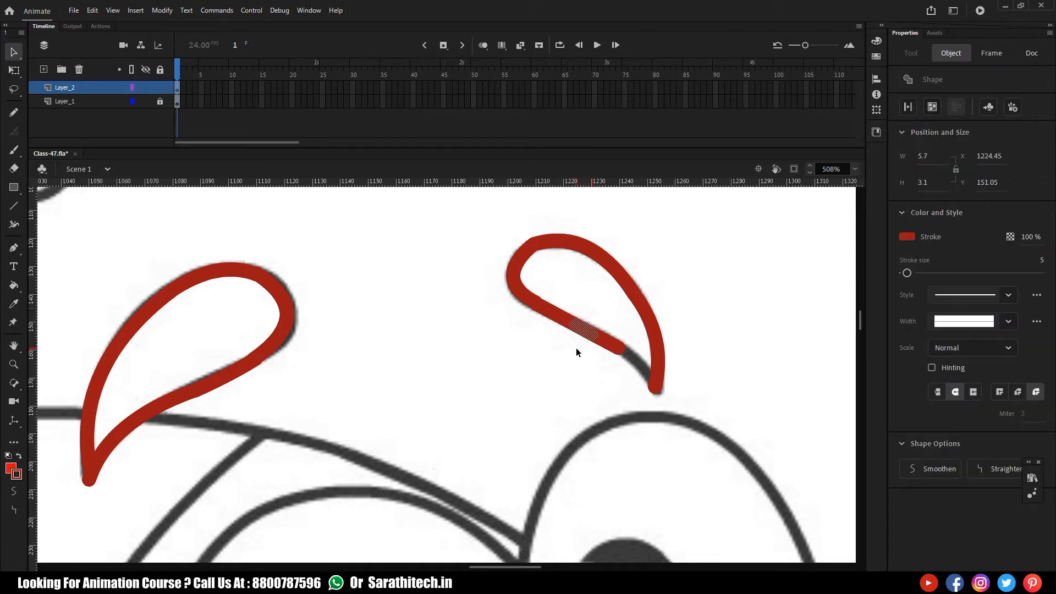
key(Delete)
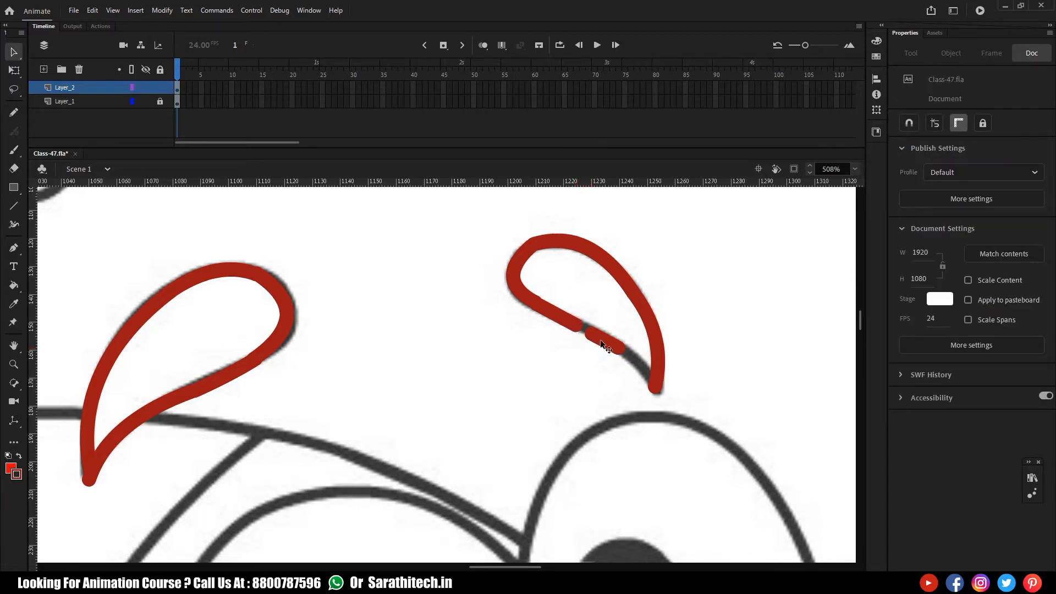
click(601, 341)
key(Delete)
key(n)
drag(579, 329, 655, 387)
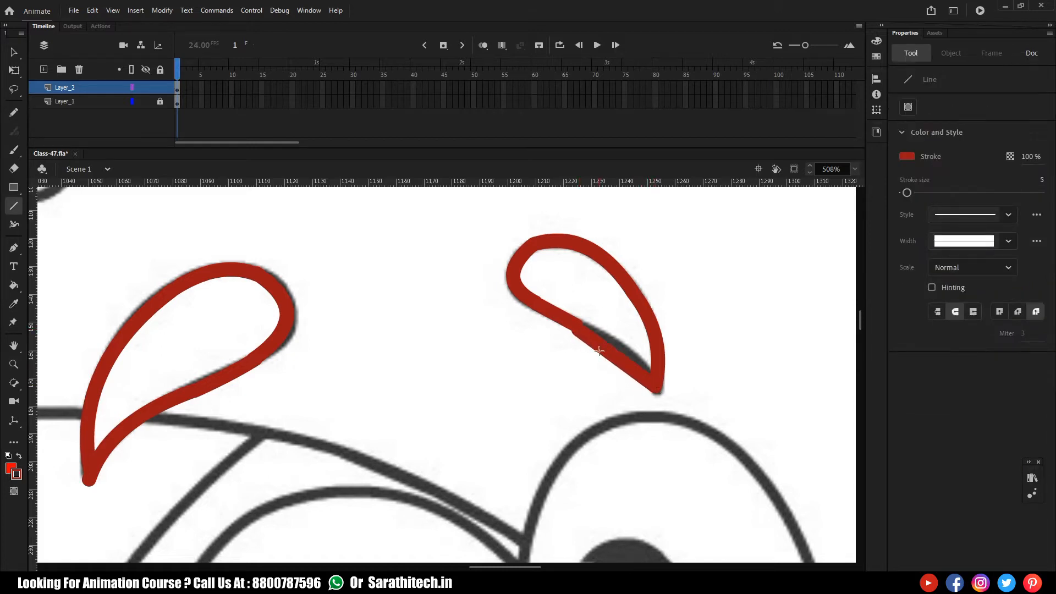
key(v)
drag(608, 343, 610, 341)
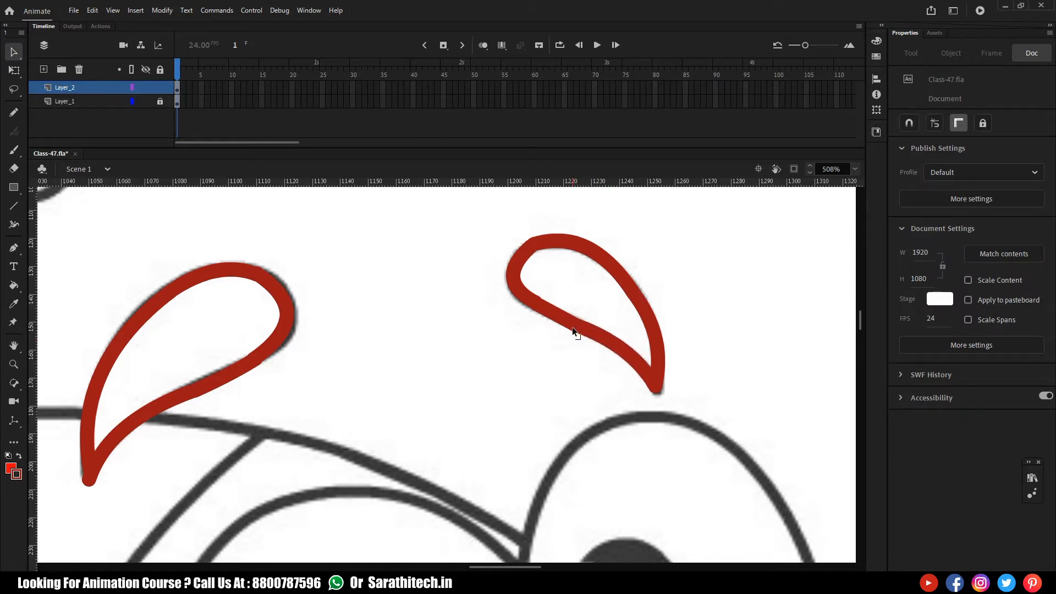
Select the entire smaller eyebrow outline and smoothen its shape several times
drag(573, 356, 546, 367)
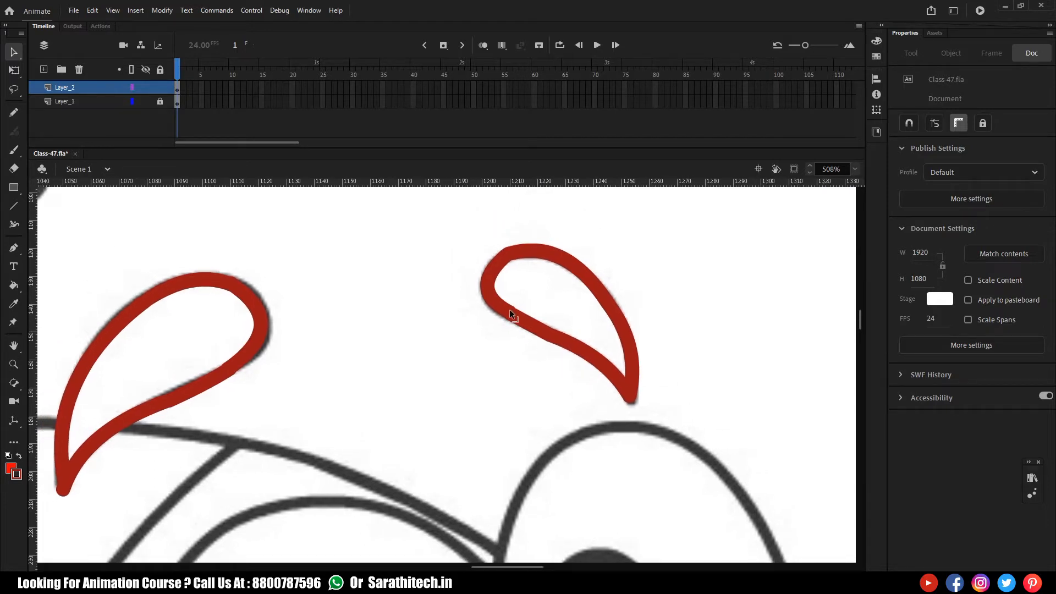
click(509, 313)
click(525, 332)
mouse_move(503, 288)
mouse_down()
mouse_move(614, 378)
mouse_move(513, 319)
mouse_up()
click(521, 322)
drag(449, 217, 678, 418)
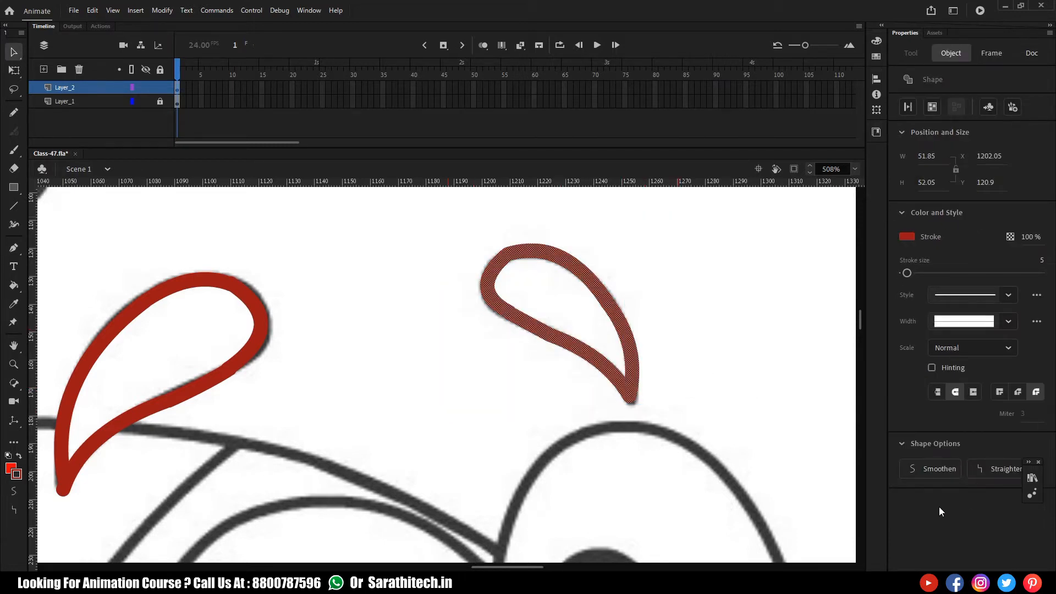
click(935, 469)
click(934, 469)
click(934, 469)
click(934, 468)
click(502, 332)
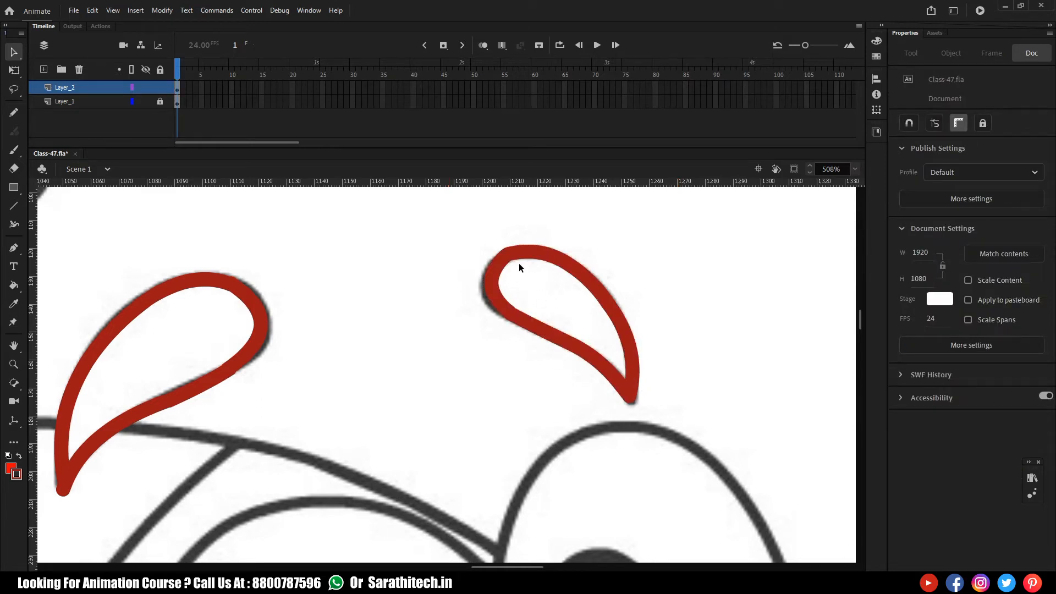
Delete the upper part of the smaller eyebrow's rounded end and redraw it with a line
mouse_move(476, 229)
mouse_down()
mouse_move(533, 275)
mouse_move(549, 272)
mouse_up()
key(Delete)
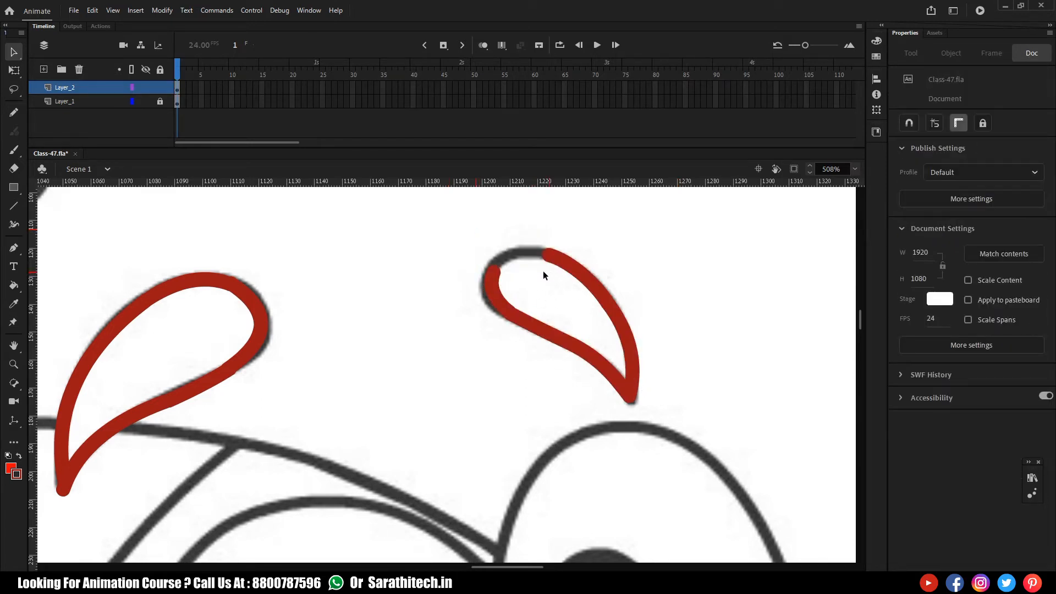
key(n)
mouse_move(549, 251)
mouse_down()
mouse_move(493, 268)
mouse_move(516, 256)
mouse_up()
key(v)
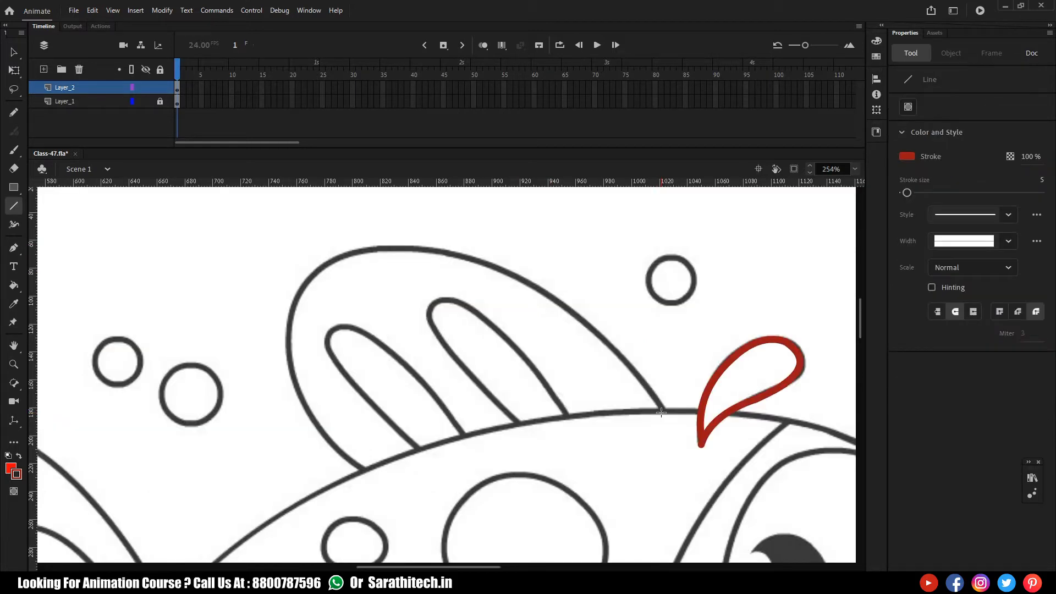
Trace the dorsal fin's upper edge and rounded rear end with two lines bent to the outline
mouse_move(661, 412)
mouse_down()
mouse_move(506, 288)
mouse_move(364, 251)
mouse_up()
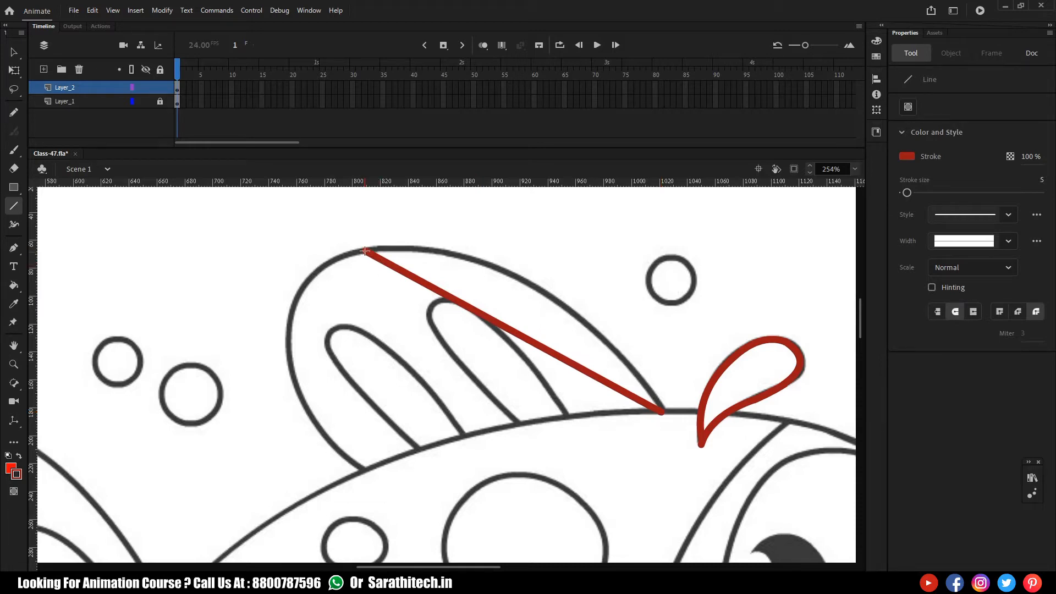
key(v)
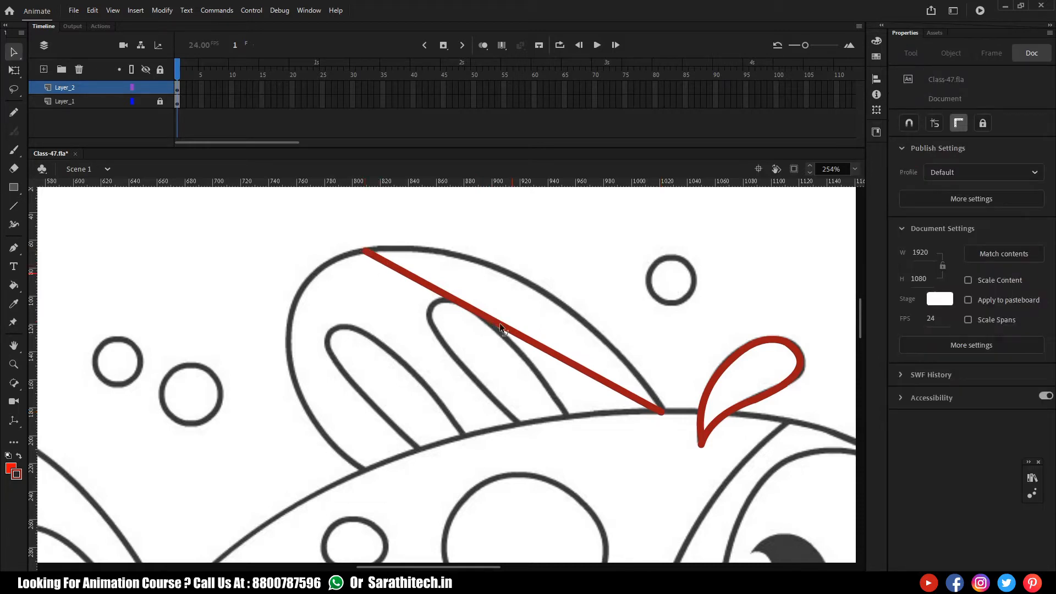
drag(500, 322, 518, 277)
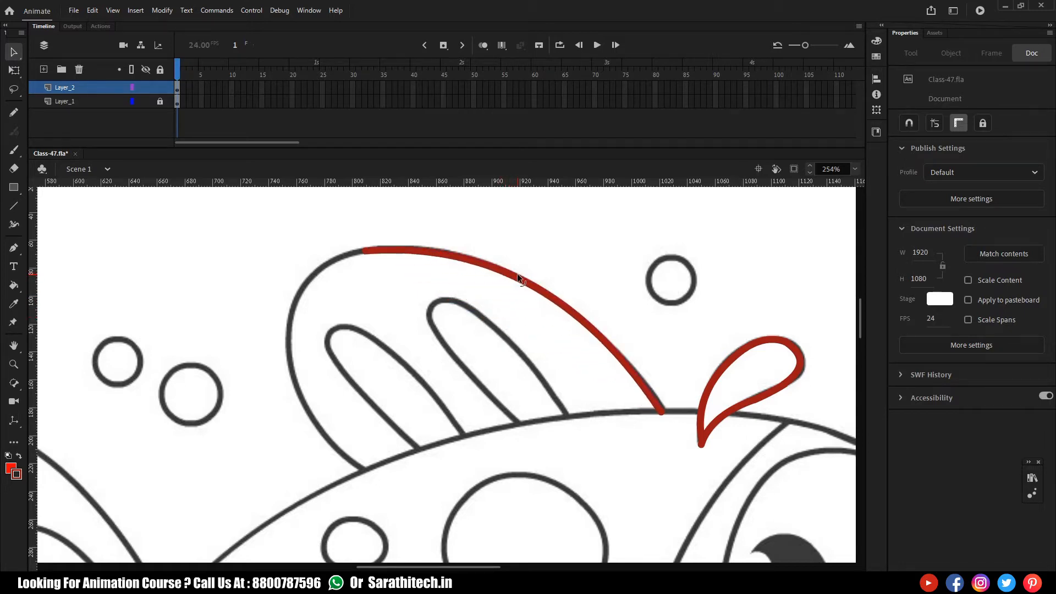
key(n)
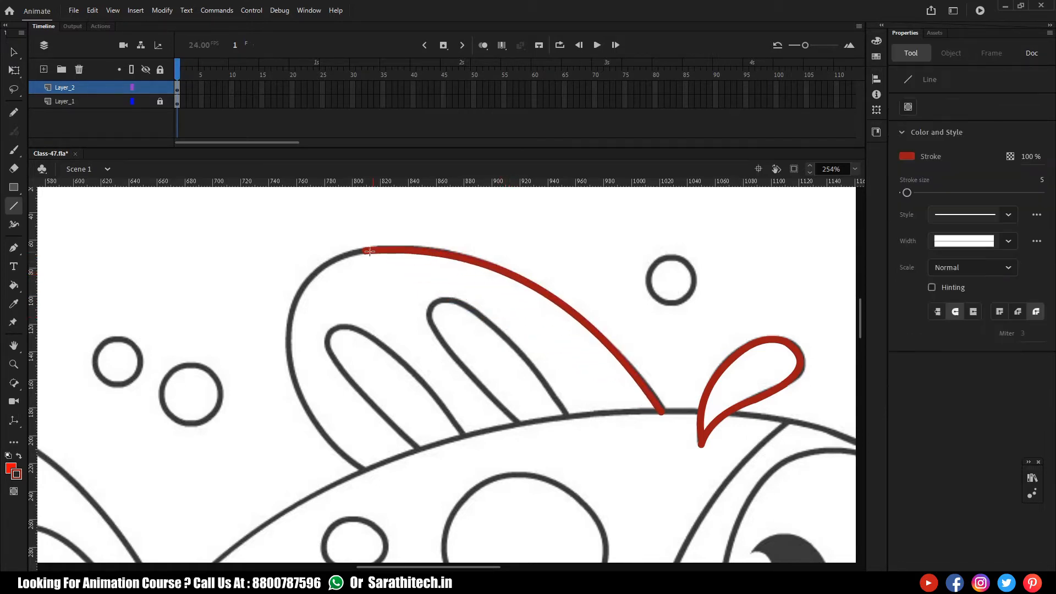
mouse_move(363, 251)
mouse_down()
mouse_move(306, 378)
mouse_move(293, 381)
mouse_up()
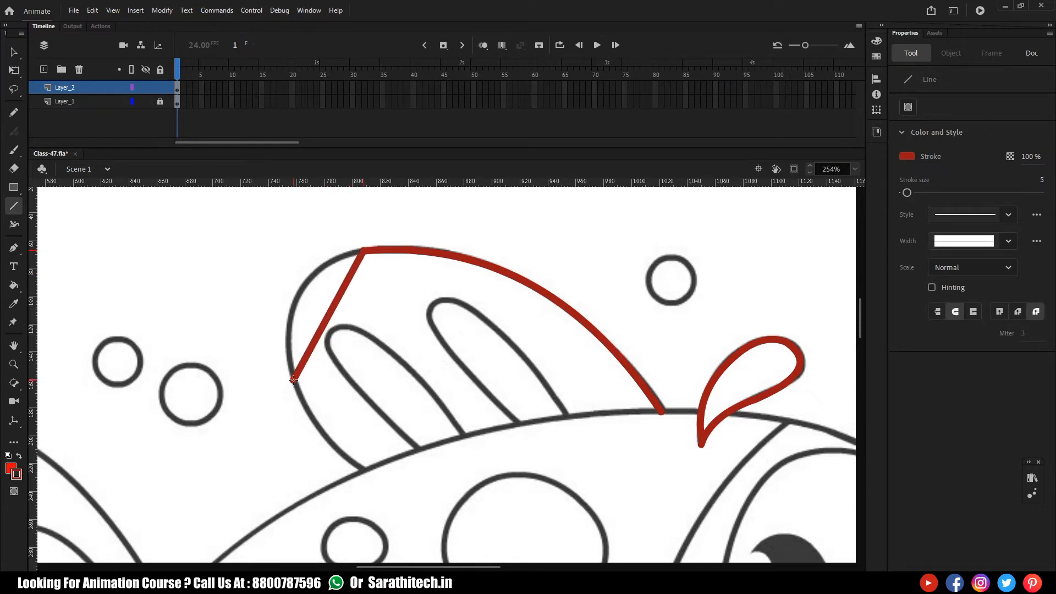
key(v)
drag(329, 318, 298, 293)
Trace the dorsal fin's lower rear edge down to the body with a line bent to the curve
drag(349, 360, 337, 311)
key(n)
drag(282, 332, 359, 423)
key(v)
mouse_move(329, 389)
mouse_down()
mouse_move(319, 401)
mouse_move(438, 375)
mouse_move(371, 414)
mouse_move(454, 366)
mouse_move(423, 345)
mouse_up()
Close the dorsal fin along the fish's back with a line bent upward to the body curve
key(n)
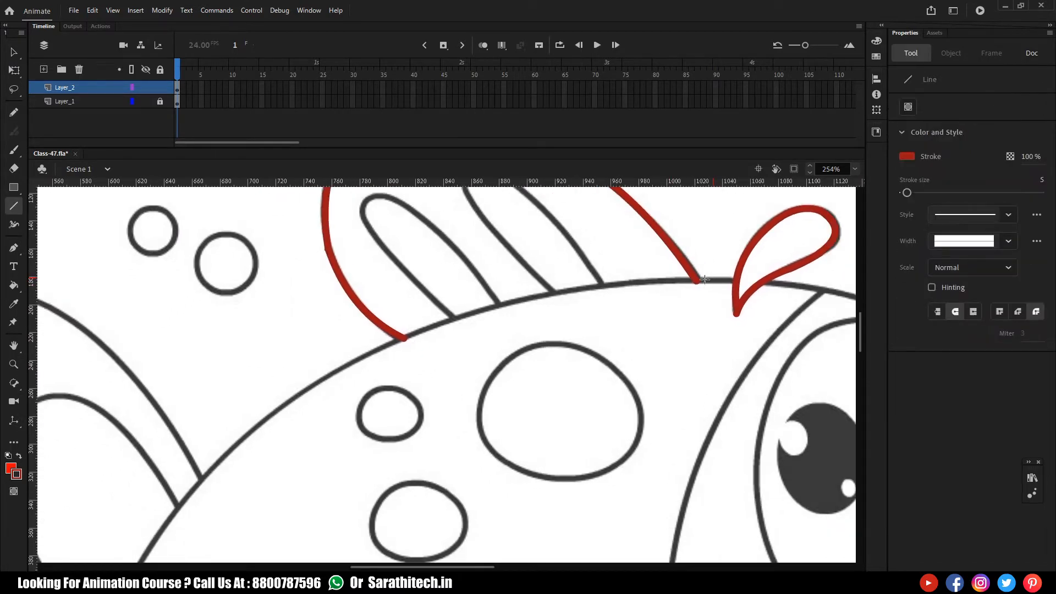
mouse_move(698, 283)
mouse_down()
mouse_move(371, 340)
mouse_move(404, 338)
mouse_up()
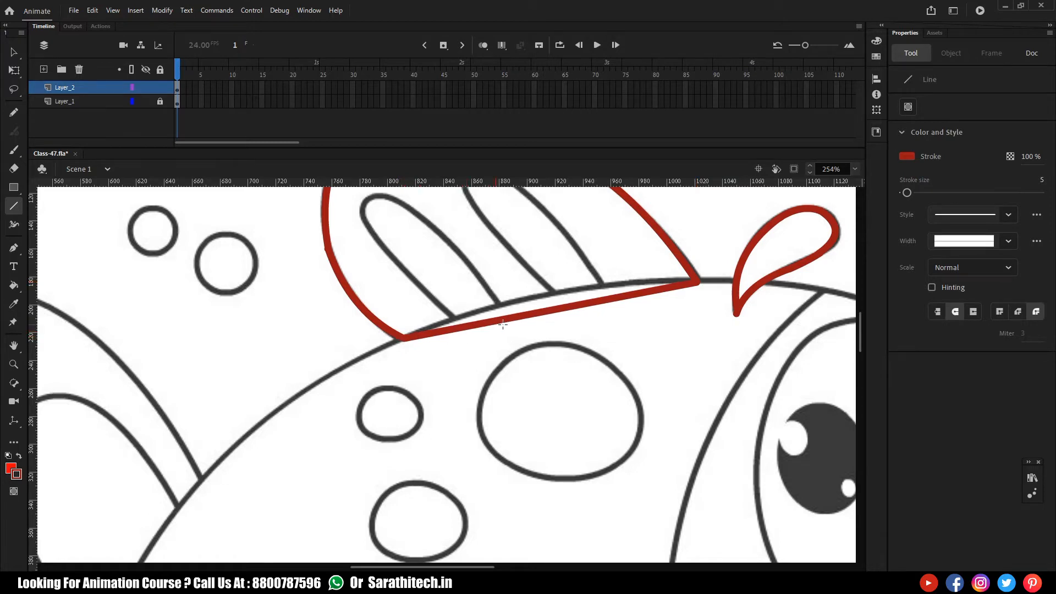
key(v)
drag(514, 319, 510, 306)
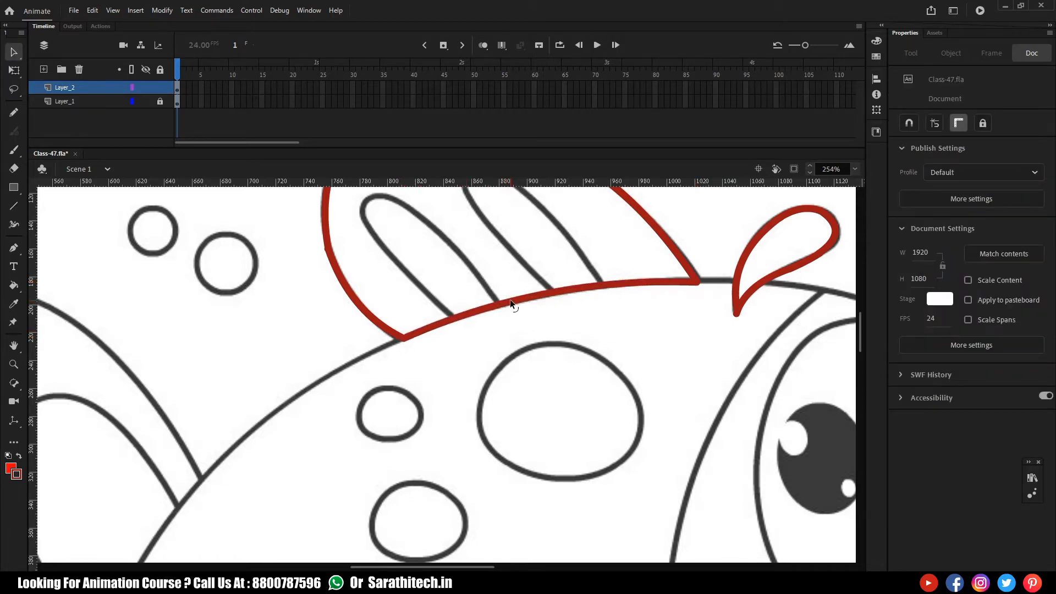
Trace both long sides of the dorsal fin's front inner stripe with two bent lines
drag(418, 449, 413, 456)
scroll(412, 456, up, 5)
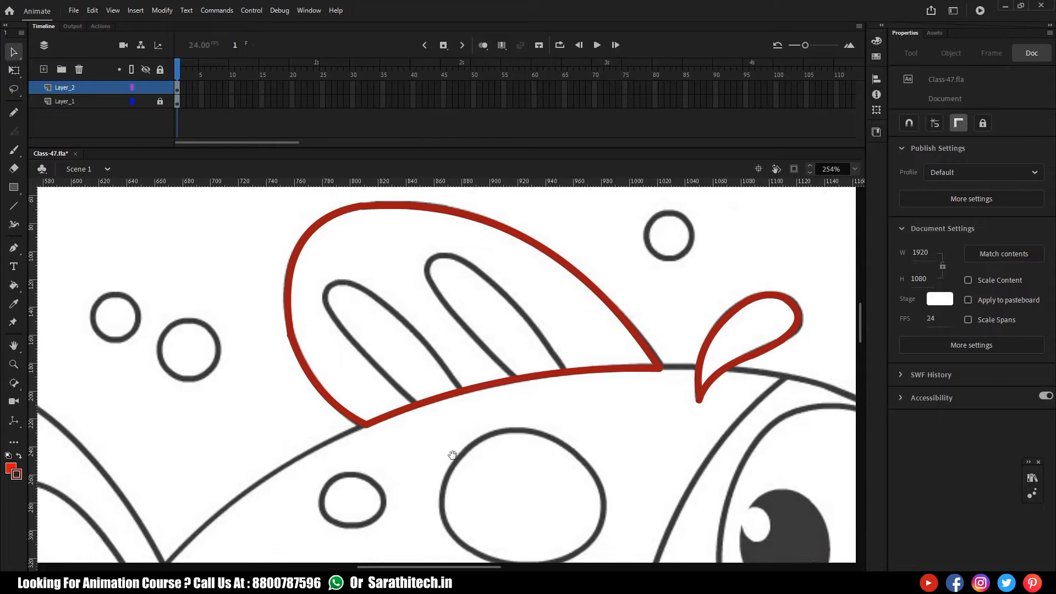
key(n)
mouse_move(515, 388)
mouse_down()
mouse_move(430, 280)
mouse_move(444, 309)
mouse_move(431, 295)
mouse_up()
key(v)
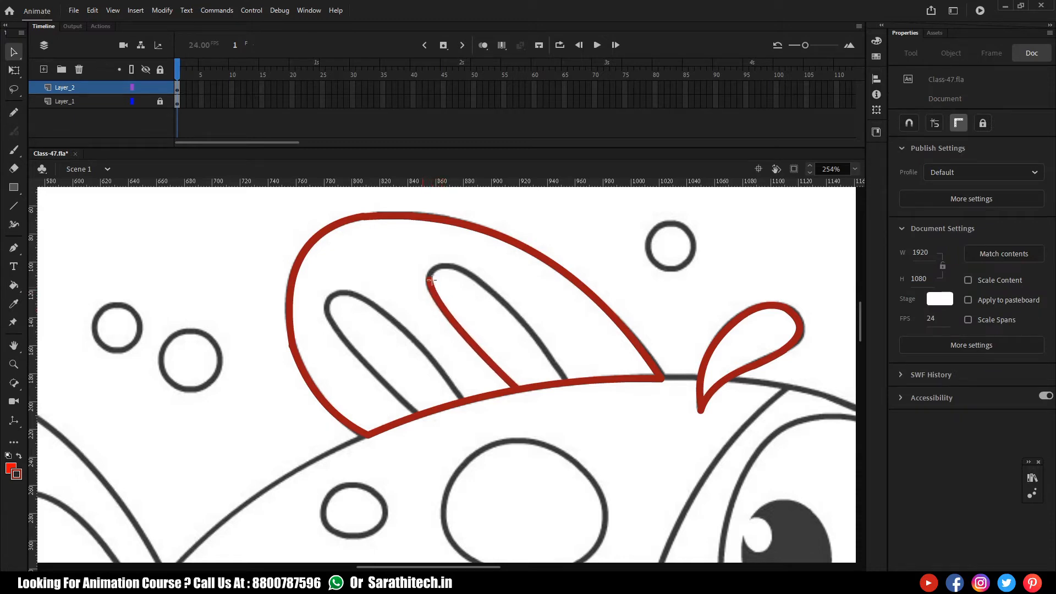
key(n)
drag(454, 266, 565, 385)
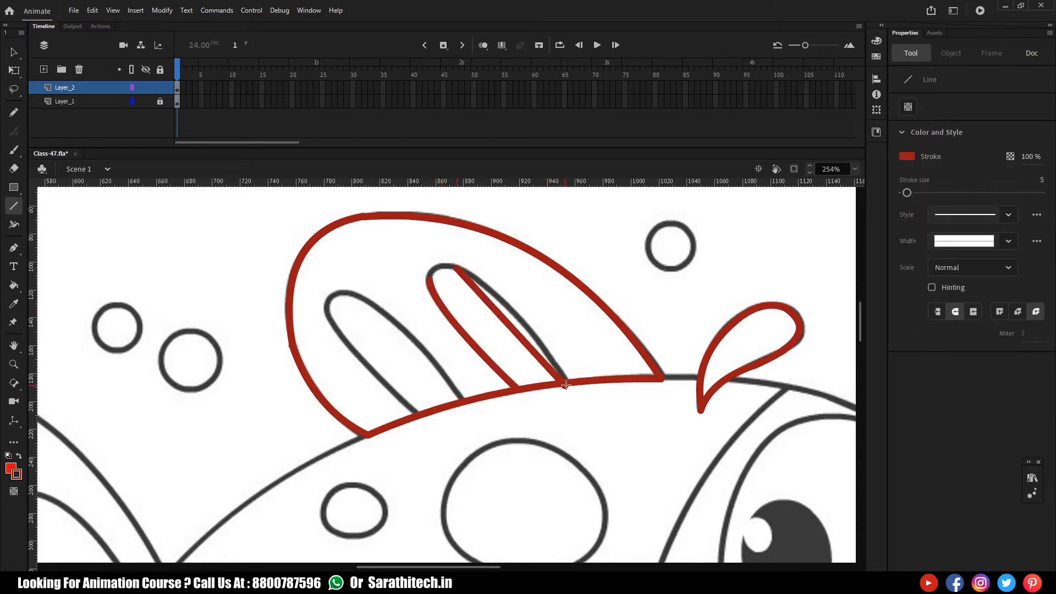
key(v)
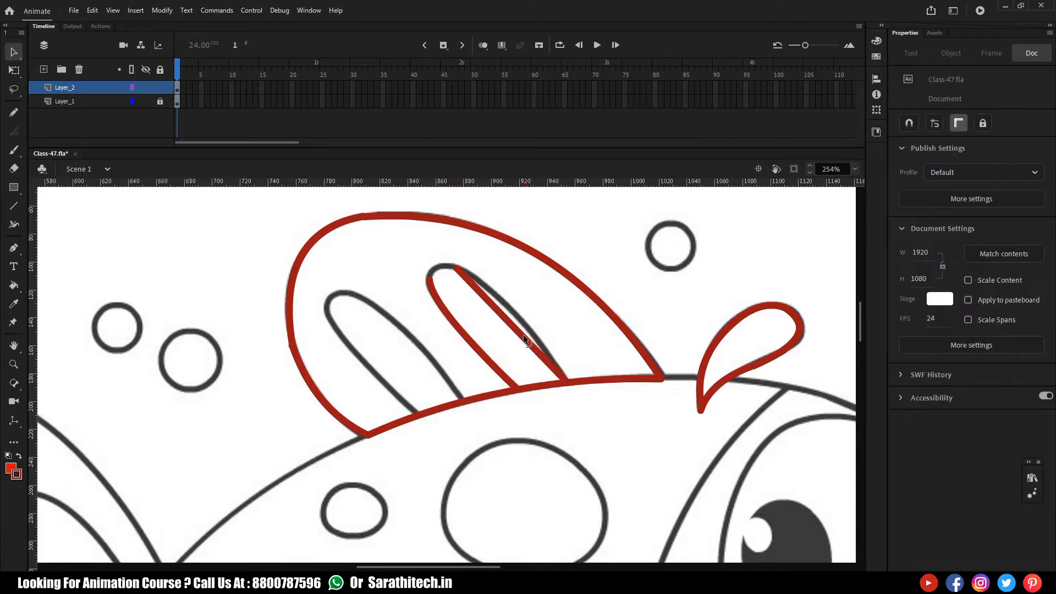
drag(524, 336, 524, 321)
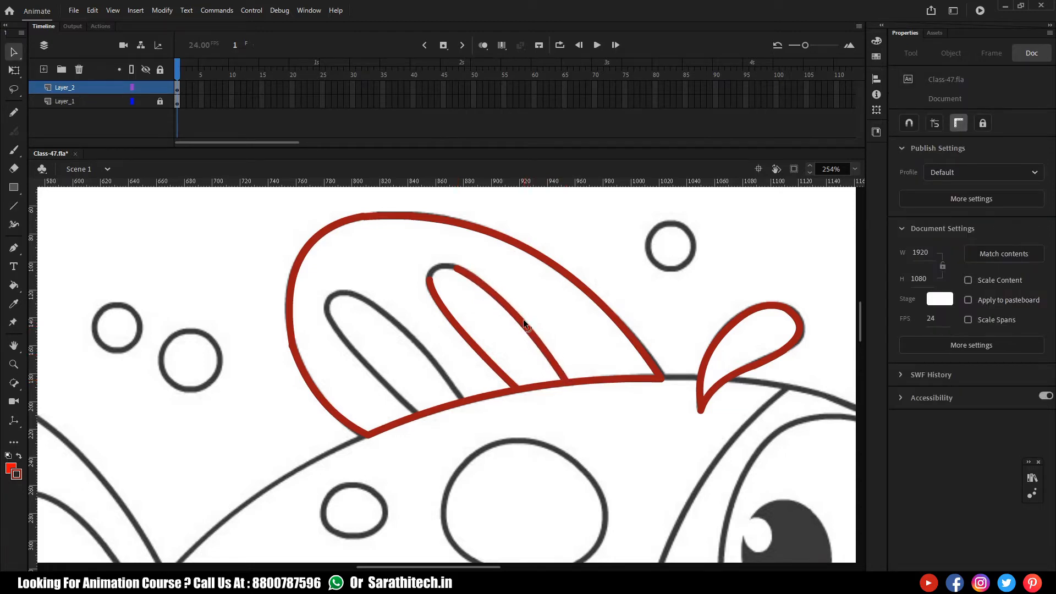
Close the rounded top of the front inner stripe with a short line bent outward
key(n)
drag(455, 267, 429, 280)
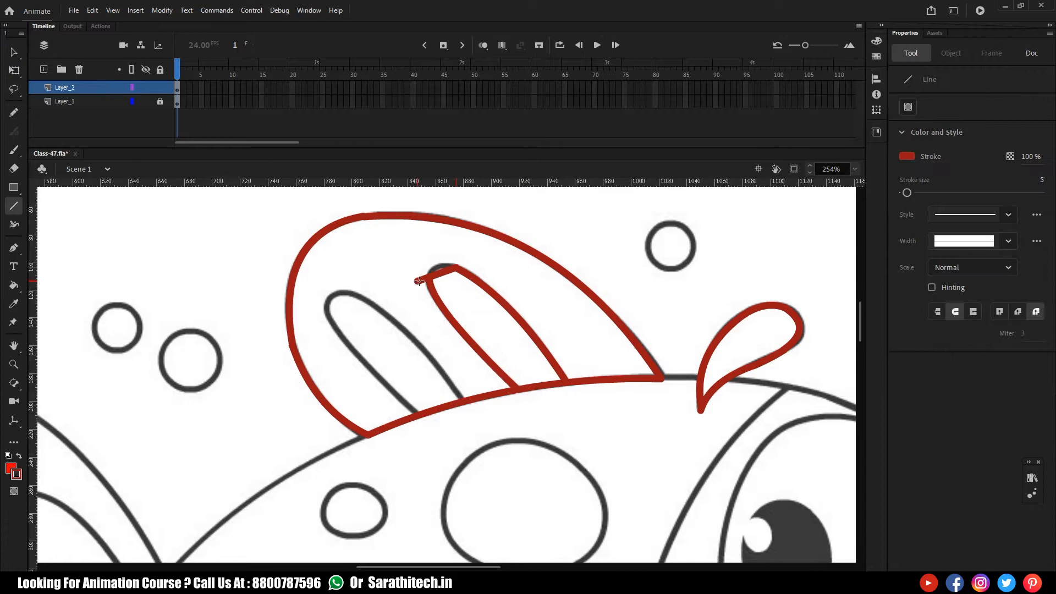
key(v)
drag(438, 271, 435, 270)
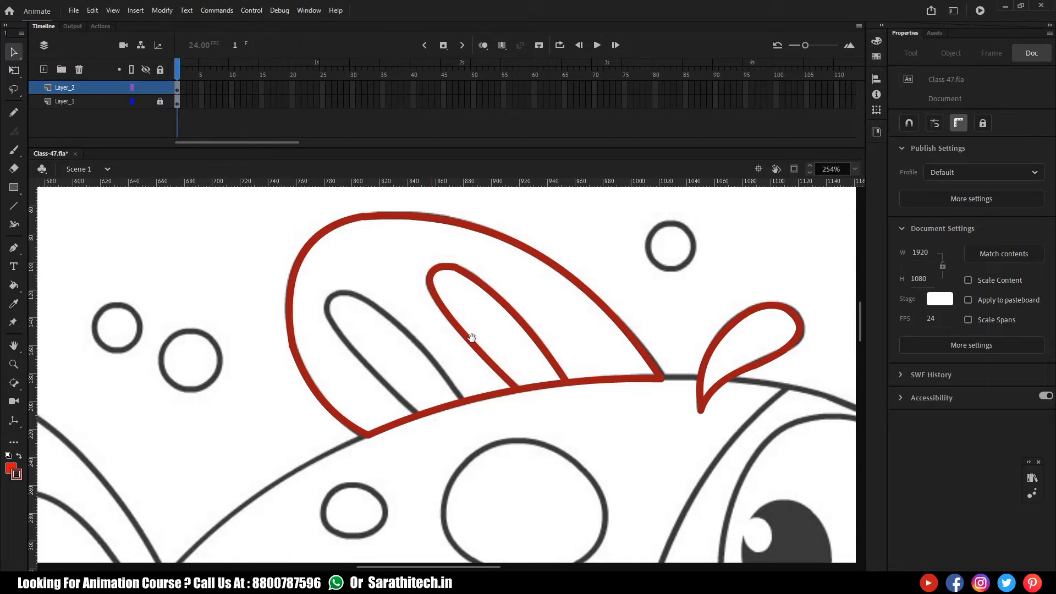
Trace both long sides of the dorsal fin's rear inner stripe with two bent lines
drag(456, 338, 508, 335)
key(n)
drag(377, 304, 474, 411)
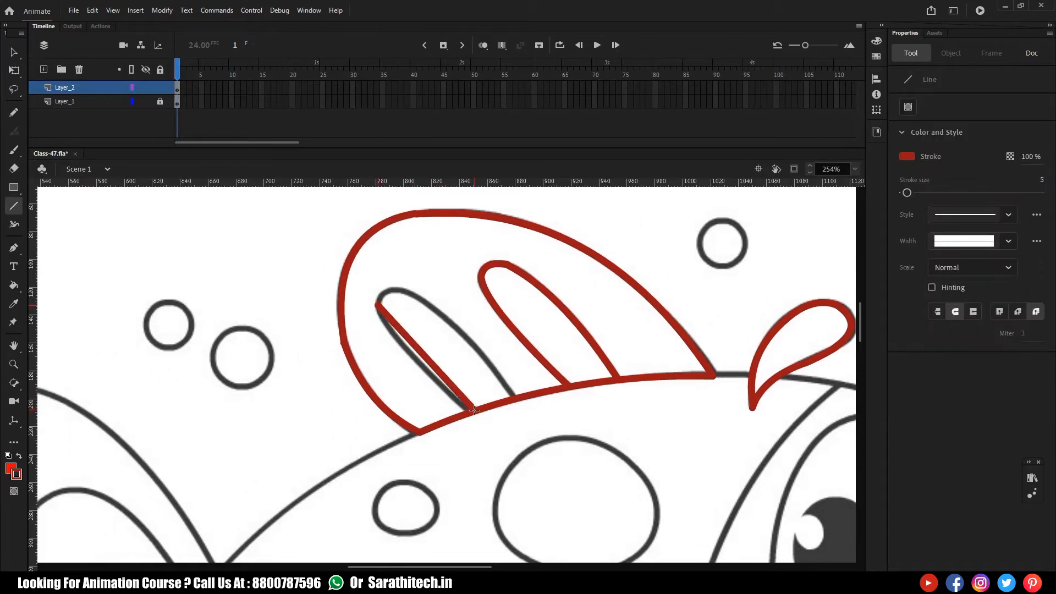
key(v)
drag(421, 356, 416, 364)
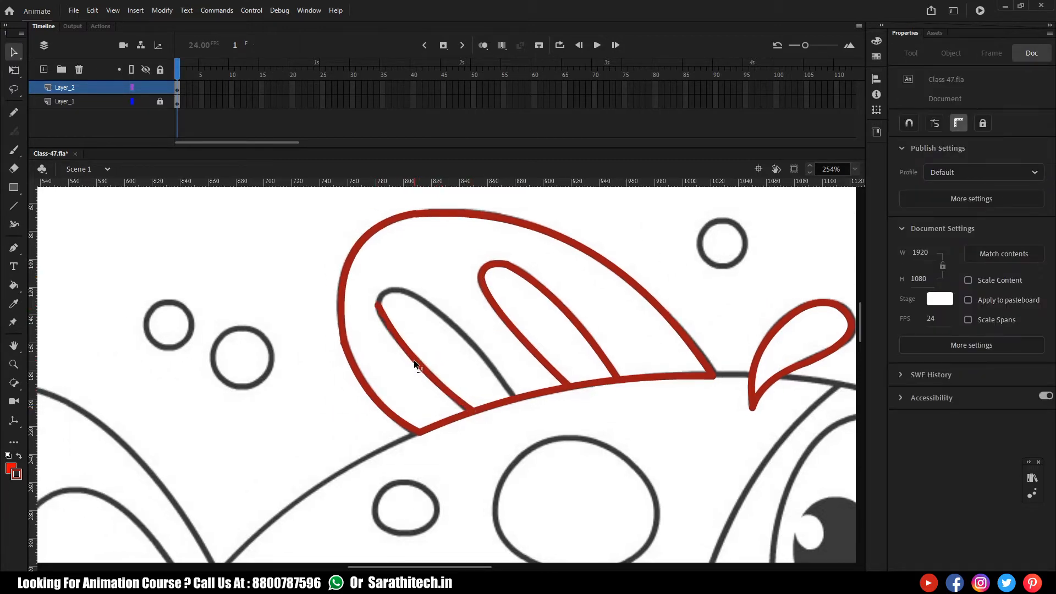
key(n)
drag(397, 292, 508, 396)
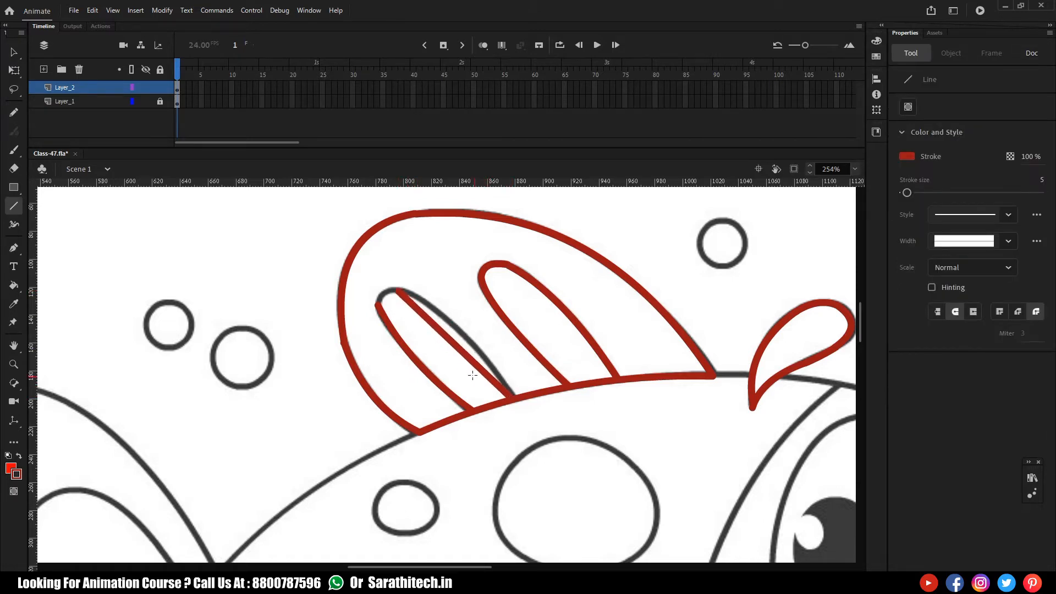
key(v)
drag(475, 363, 473, 340)
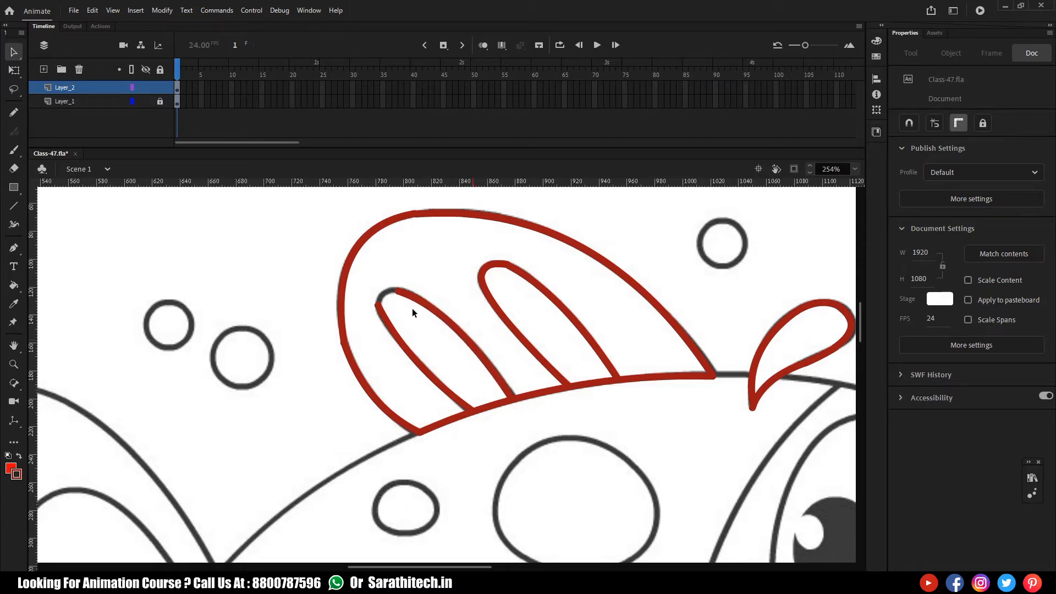
Close the rounded top of the rear inner stripe with a short line bent outward
key(n)
drag(397, 291, 378, 305)
key(v)
drag(453, 364, 456, 314)
Trace the fish's back from the dorsal fin's rear base to the body's tail point with a bent line
drag(429, 416, 503, 376)
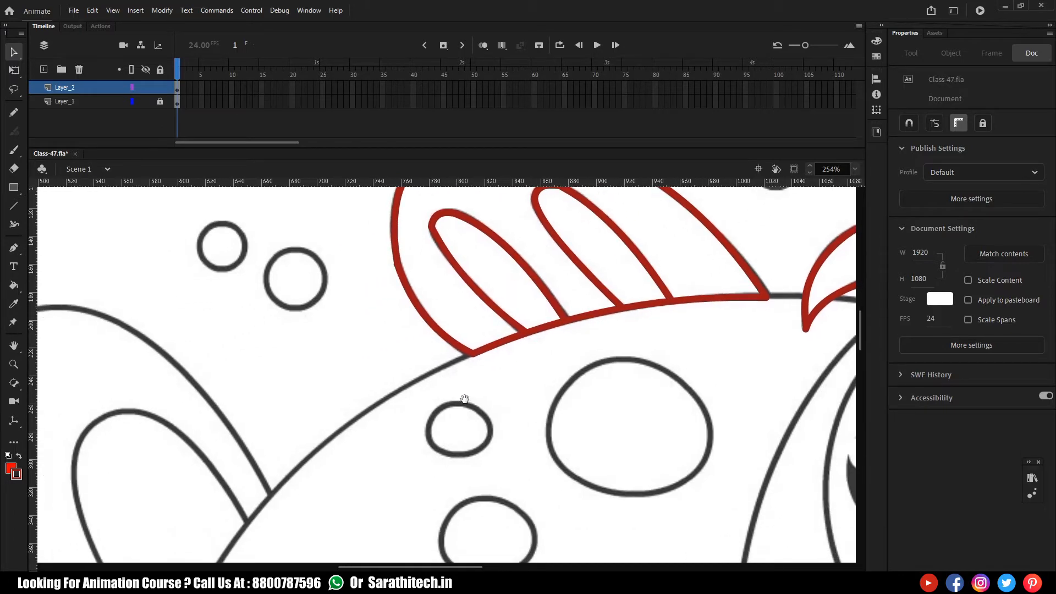
drag(449, 408, 462, 328)
key(n)
mouse_move(557, 231)
mouse_down()
mouse_move(259, 529)
mouse_move(264, 519)
mouse_up()
key(v)
drag(352, 431, 318, 392)
Trace the lower body from the tail point to the bottom fin with a bent line and adjust the corner at the tail
scroll(419, 491, down, 5)
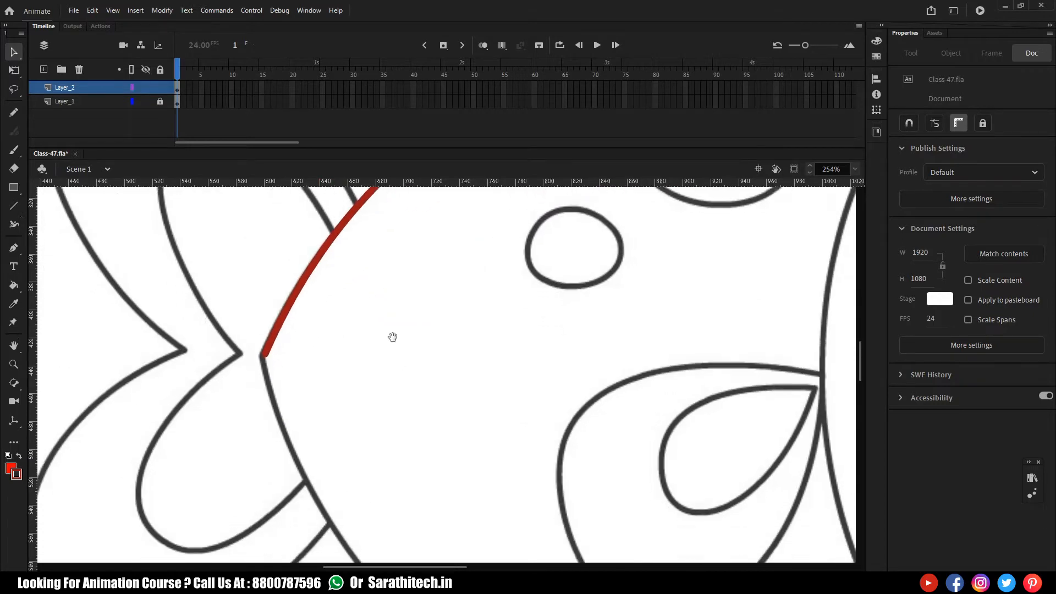
key(ctrl+minus)
drag(411, 409, 355, 329)
key(n)
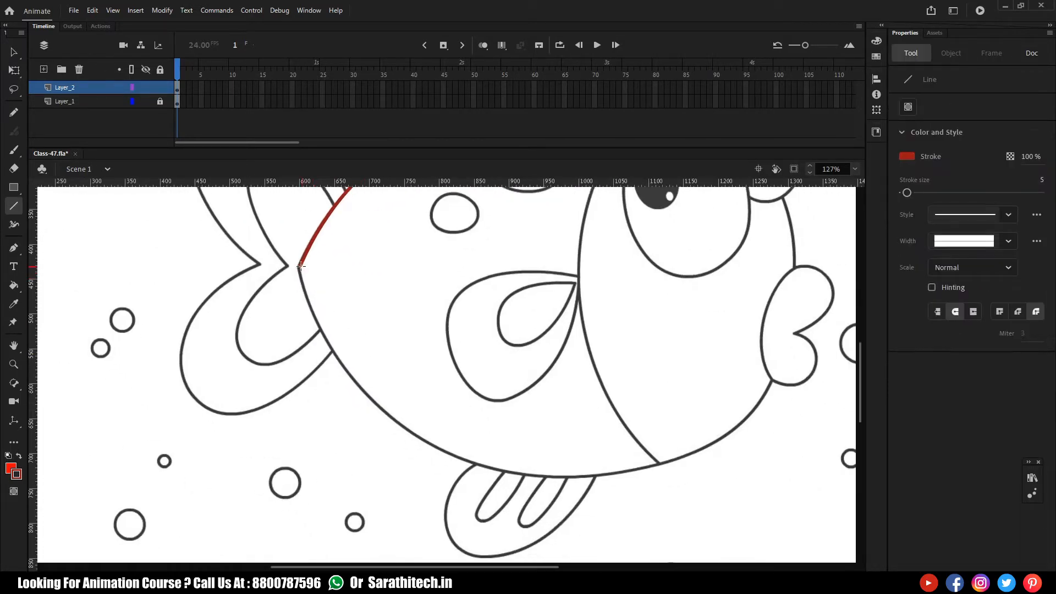
mouse_move(299, 267)
mouse_down()
mouse_move(375, 386)
mouse_move(441, 448)
mouse_move(478, 465)
mouse_up()
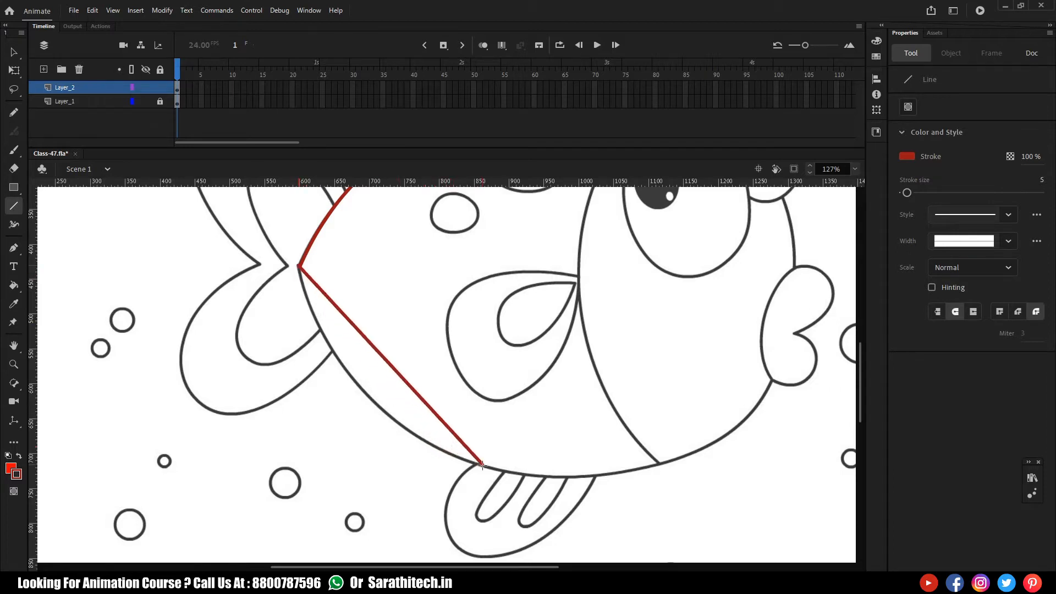
key(v)
drag(405, 383, 372, 406)
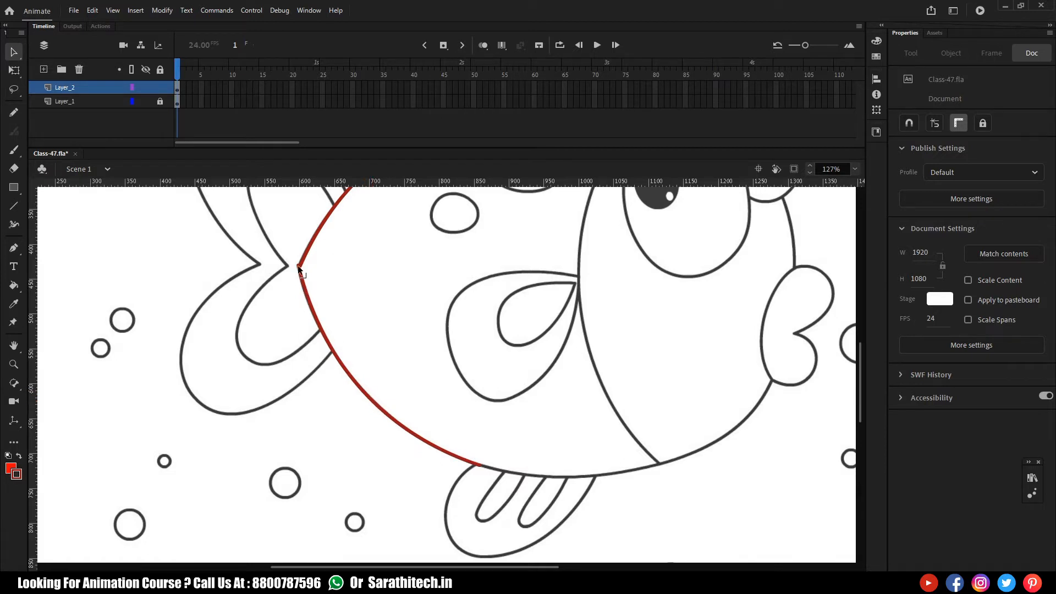
drag(299, 266, 298, 269)
Draw a line from the bottom fin's rear base to the lower lip and bend it down along the belly
key(n)
mouse_move(481, 465)
mouse_down()
mouse_move(755, 400)
mouse_move(773, 380)
mouse_up()
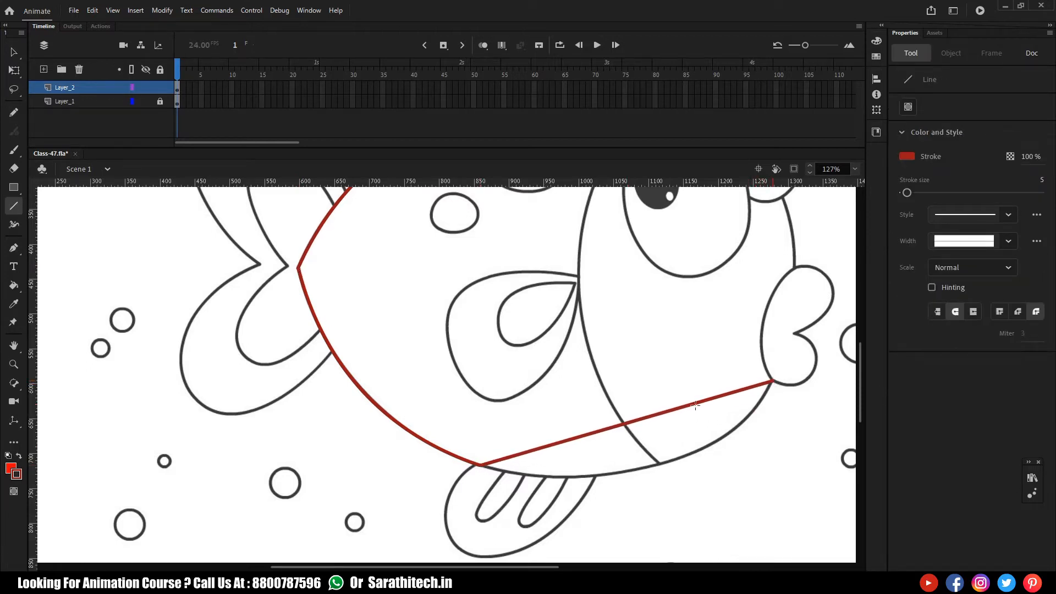
key(v)
drag(661, 414, 689, 461)
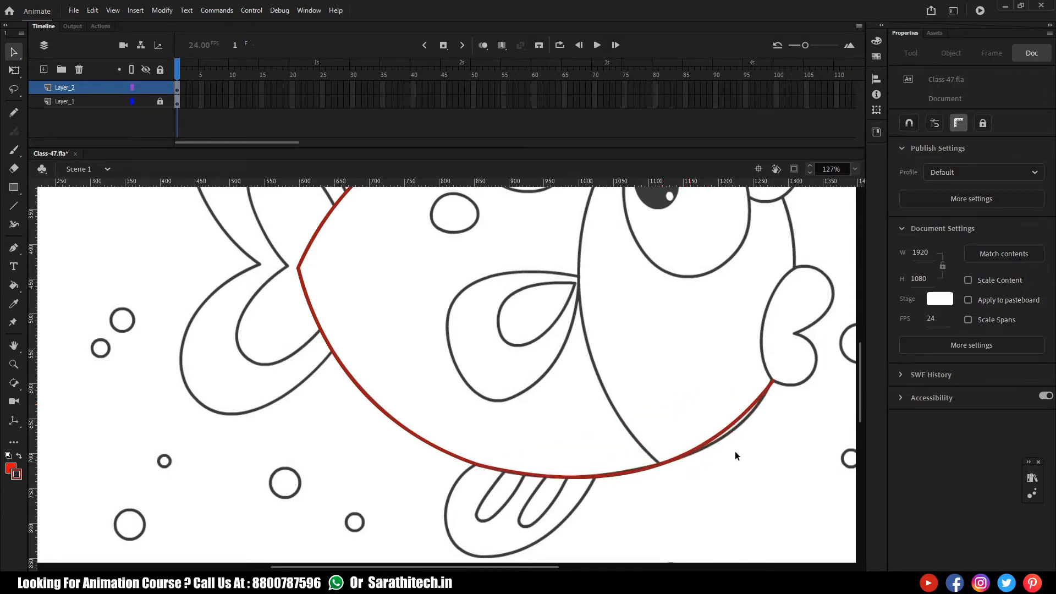
Delete the belly line's portion beyond the face line and retrace it up to the lower lip with a bent line
drag(660, 416, 694, 487)
key(Delete)
click(725, 431)
key(Delete)
key(n)
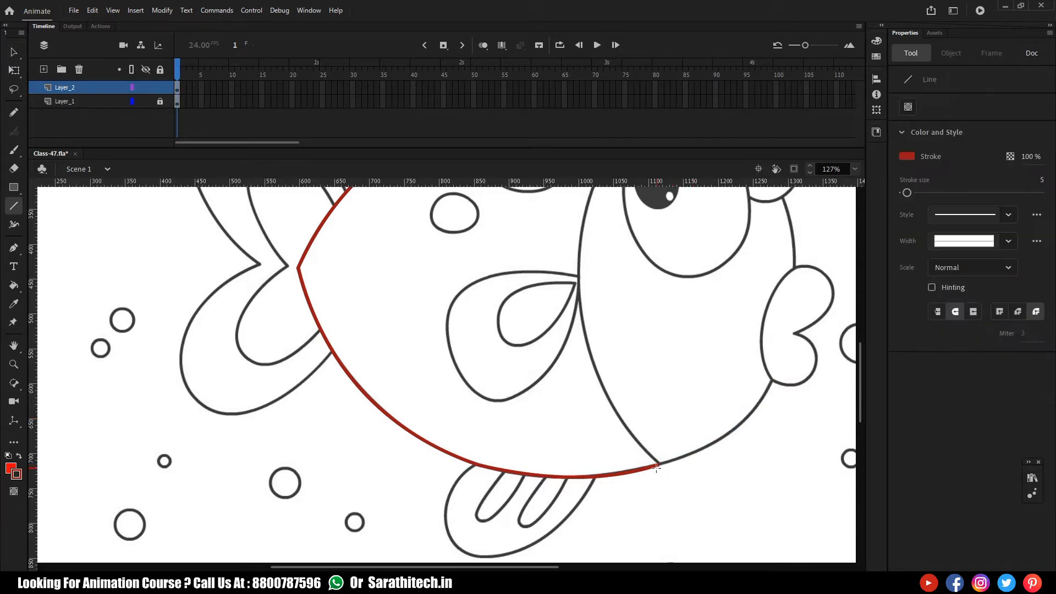
mouse_move(661, 464)
mouse_down()
mouse_move(738, 423)
mouse_move(771, 381)
mouse_up()
key(v)
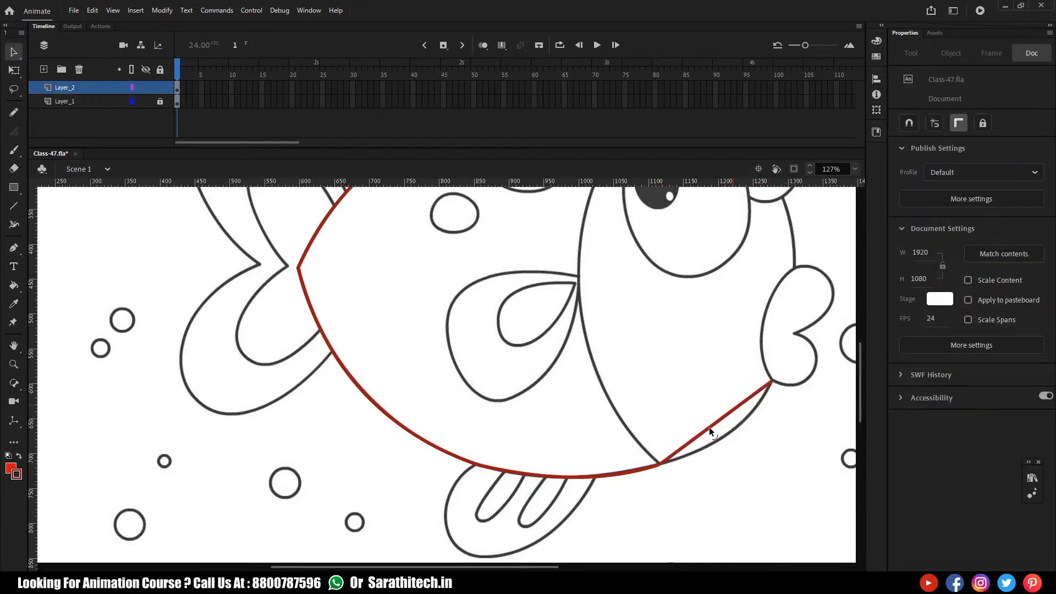
mouse_move(715, 422)
mouse_down()
mouse_move(721, 438)
mouse_move(732, 431)
mouse_up()
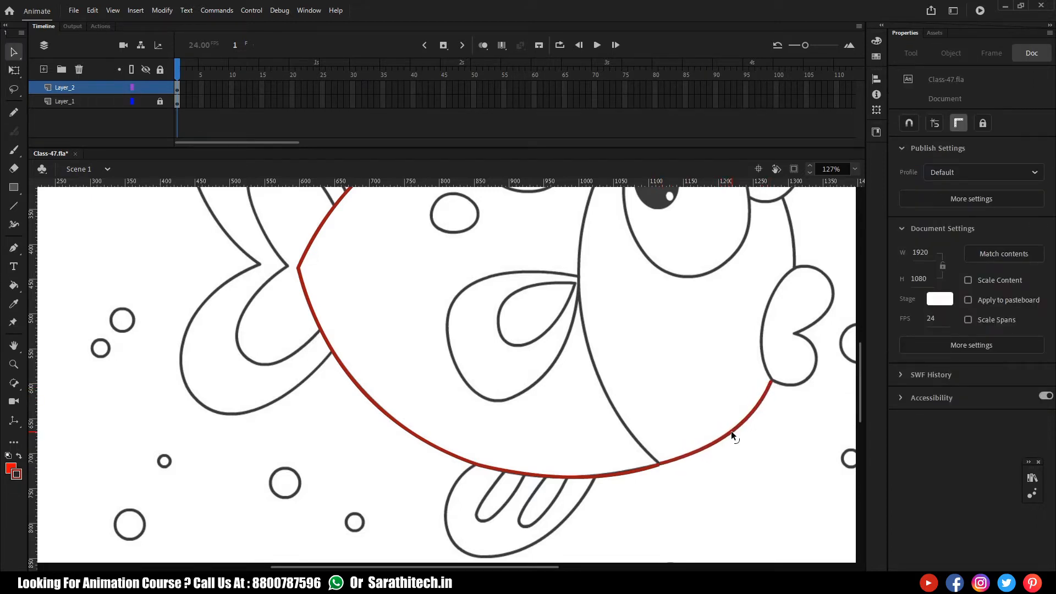
Trace the rear edge of the lips, where they meet the face, with a line bent toward the body
mouse_move(655, 413)
mouse_down()
mouse_move(606, 480)
mouse_move(613, 489)
mouse_up()
key(n)
drag(728, 350, 705, 458)
key(v)
drag(714, 418, 692, 407)
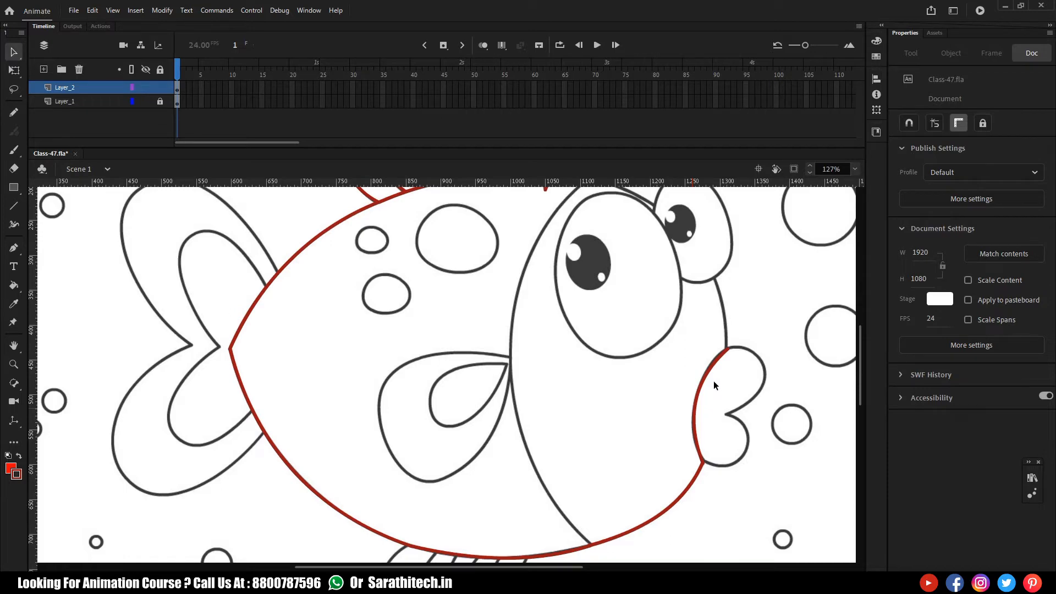
Refine the bend of the lips' rear edge so its upper part follows the reference outline
key(ctrl+=)
drag(714, 381, 343, 553)
drag(585, 468, 568, 357)
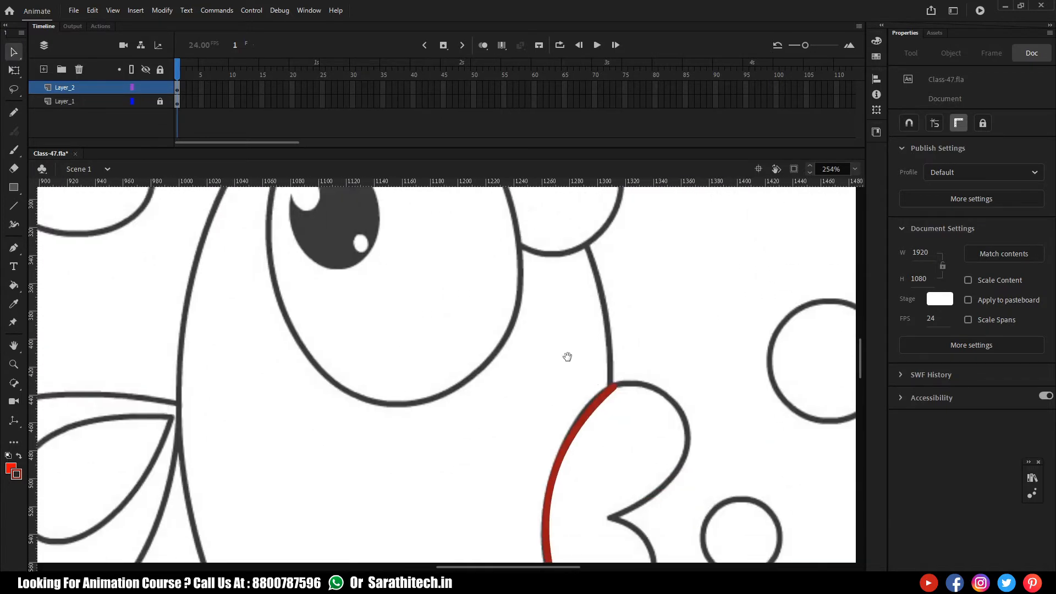
scroll(567, 357, down, 3)
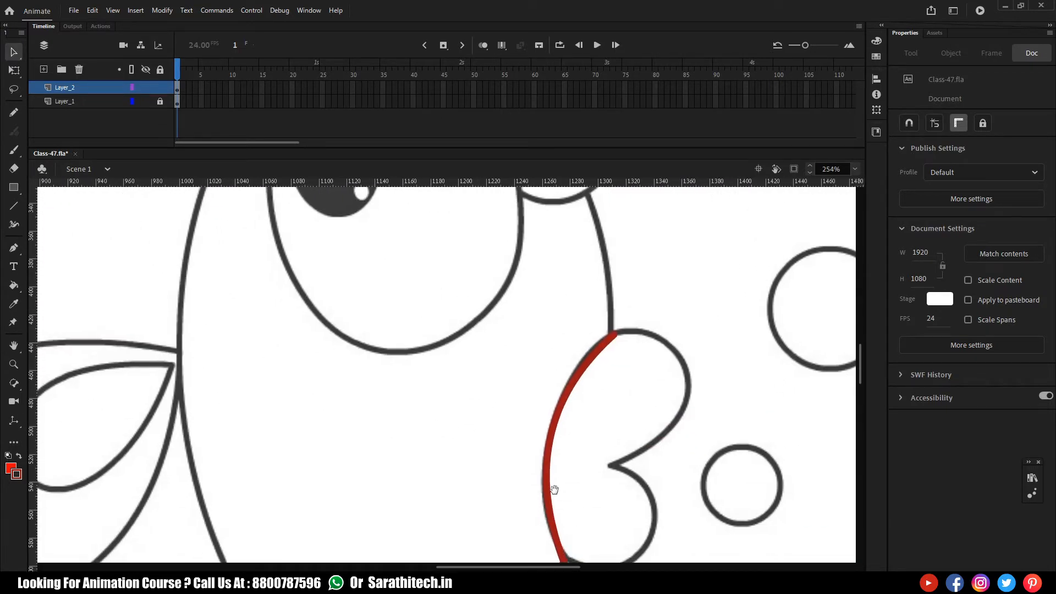
click(560, 410)
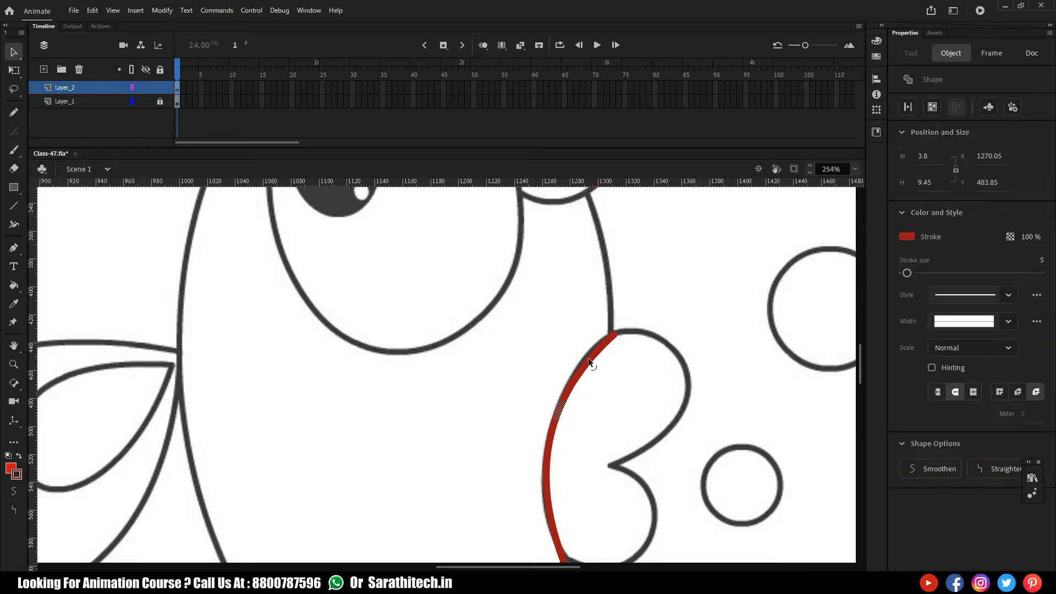
drag(588, 356, 593, 353)
click(617, 381)
Trace the rounded top of the upper lip with a bent line and adjust its curve handles to match the outline
drag(618, 422, 601, 378)
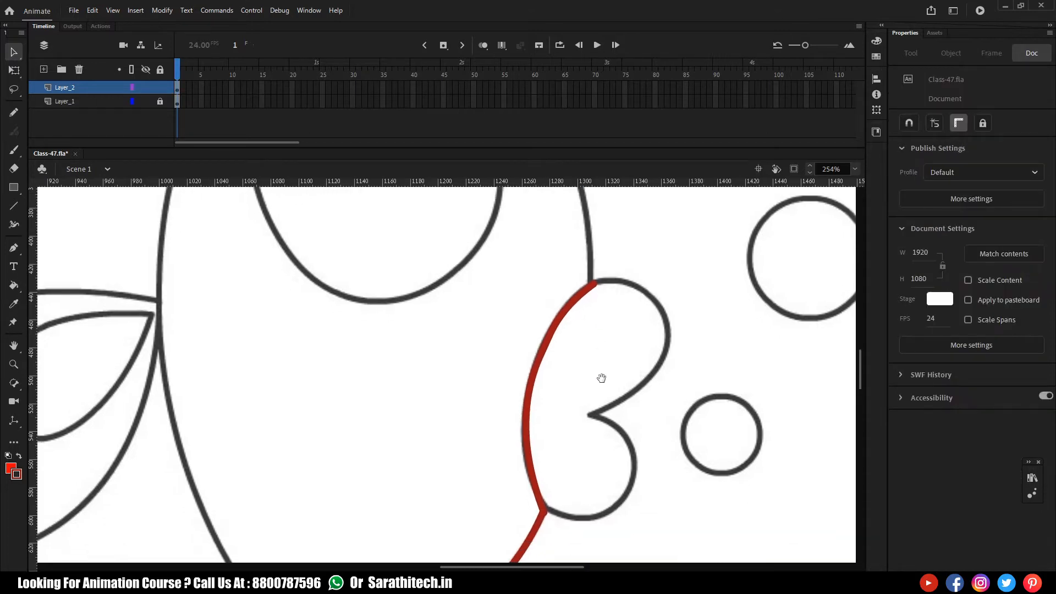
key(n)
mouse_move(595, 283)
mouse_down()
mouse_move(668, 351)
mouse_move(653, 292)
mouse_move(664, 307)
mouse_up()
key(v)
drag(597, 282, 594, 285)
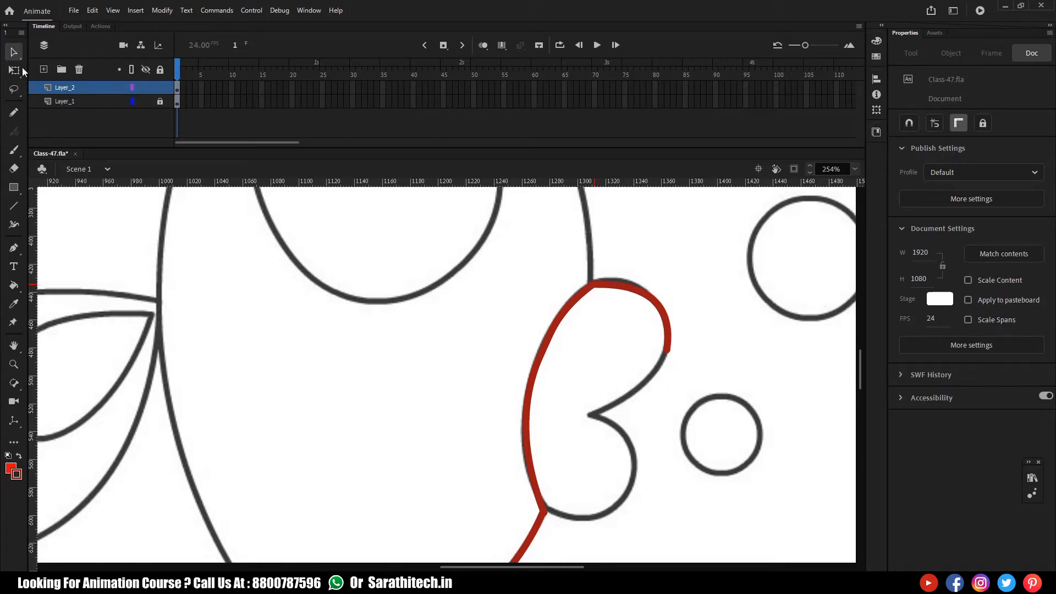
click(15, 52)
click(44, 66)
click(599, 284)
drag(648, 285, 639, 271)
Trace the underside of the upper lip to the mouth notch with a bent line and adjust the corner at the lip's front
drag(641, 375, 636, 365)
key(n)
drag(649, 303, 568, 367)
key(v)
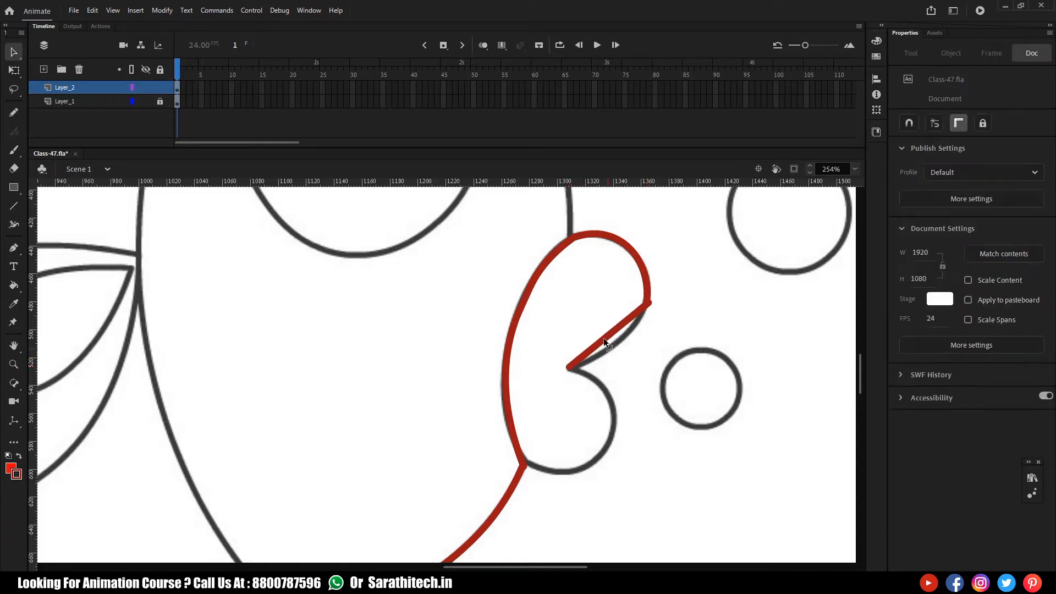
drag(603, 338, 612, 346)
double_click(649, 305)
click(686, 309)
drag(648, 304, 648, 307)
Trace the lower lip from the mouth notch around to the lips' rear edge with bent lines
drag(636, 358, 645, 316)
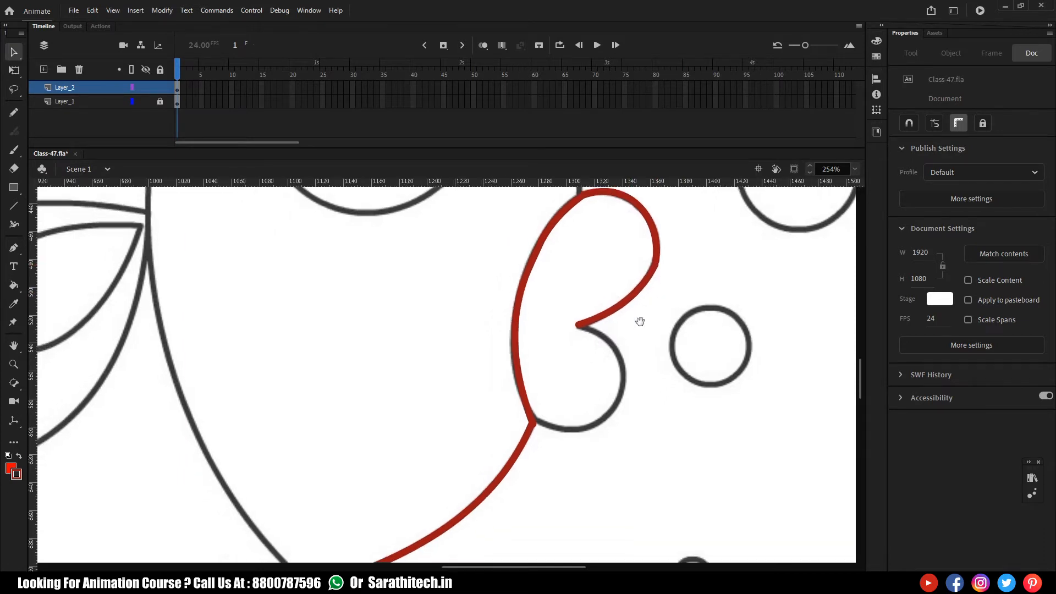
key(n)
drag(580, 329, 621, 395)
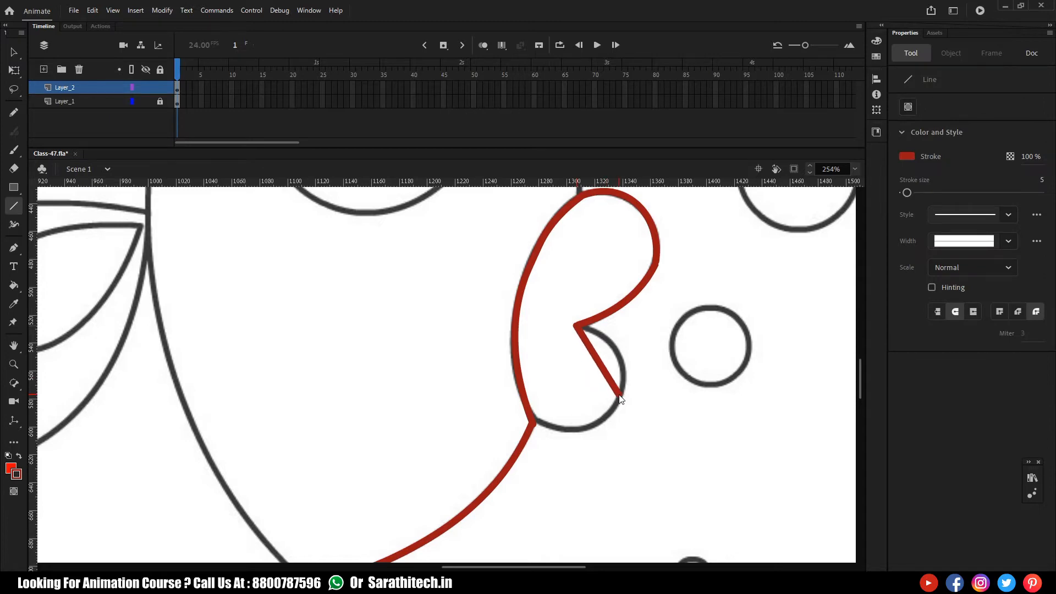
key(v)
mouse_move(612, 344)
mouse_down()
mouse_move(624, 363)
mouse_move(529, 419)
mouse_move(589, 428)
mouse_up()
key(n)
key(v)
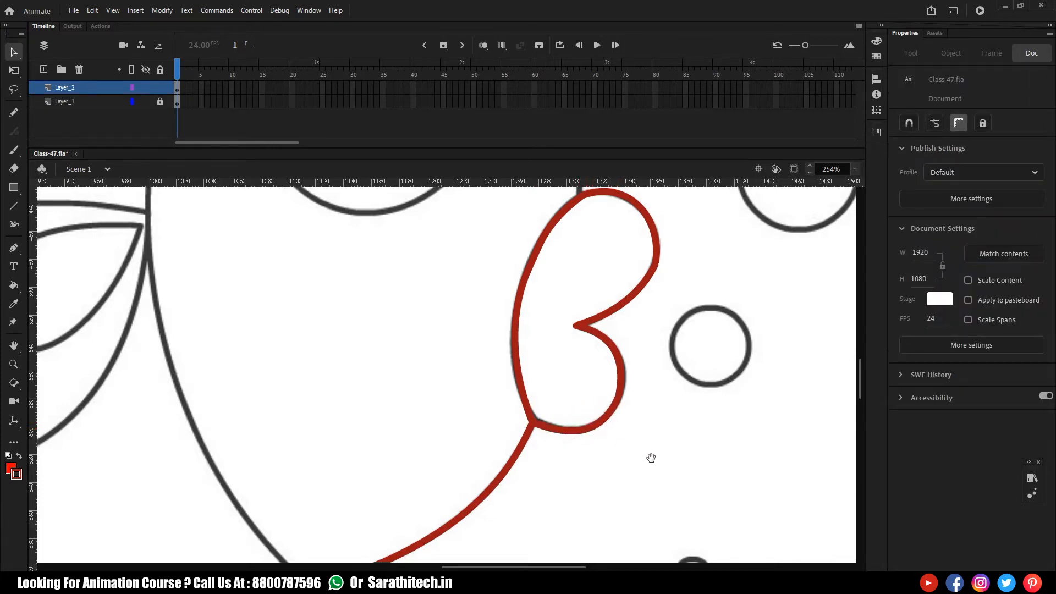
Trace the front of the face between the far eye and the upper lip with a line bent outward
scroll(665, 439, up, 10)
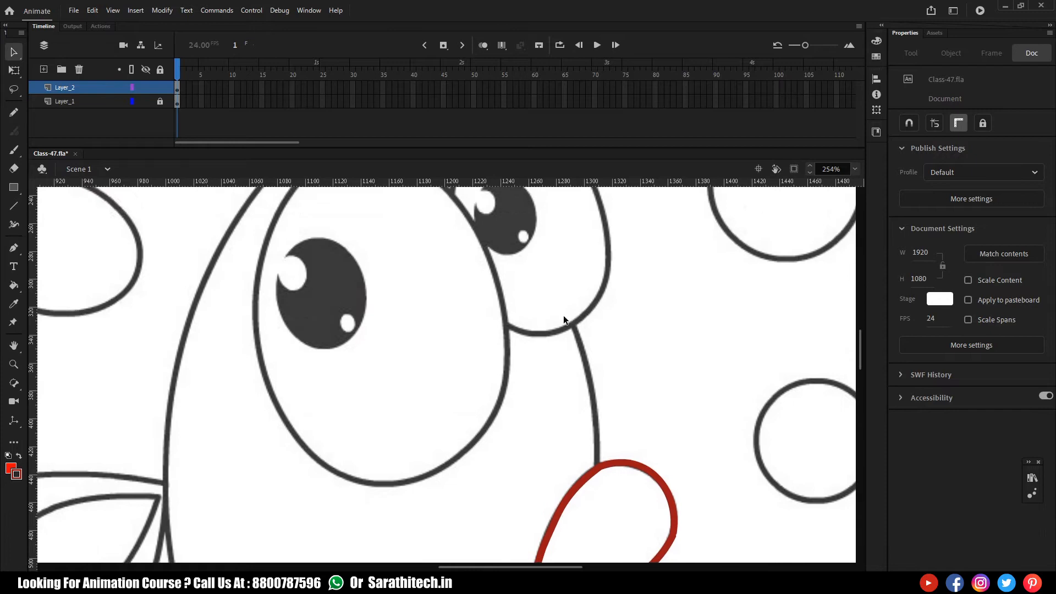
key(n)
mouse_move(572, 323)
mouse_down()
mouse_move(572, 448)
mouse_move(596, 467)
mouse_up()
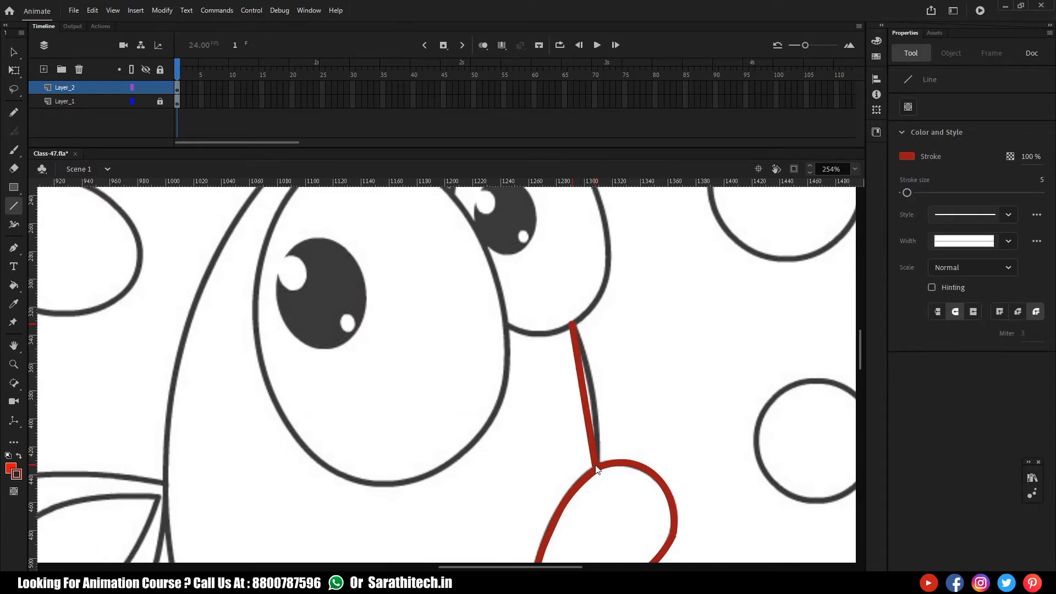
key(v)
drag(589, 401, 594, 405)
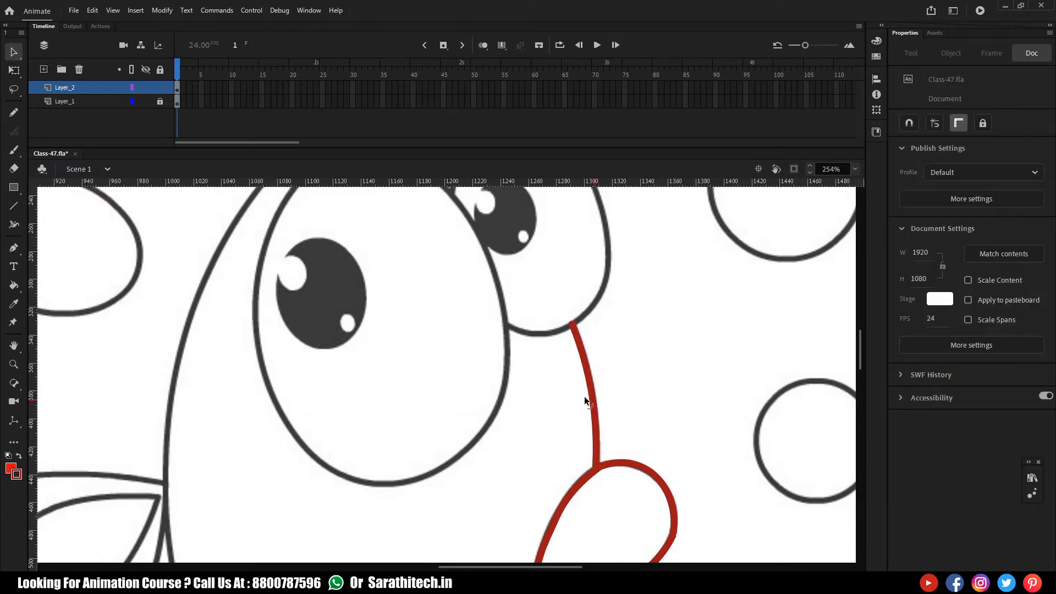
Trace the top of the head from the far eye to the near eyebrow with a bent line
scroll(620, 426, up, 5)
scroll(621, 427, left, 5)
key(n)
mouse_move(584, 293)
mouse_down()
mouse_move(421, 230)
mouse_move(396, 232)
mouse_up()
key(v)
drag(477, 265, 556, 289)
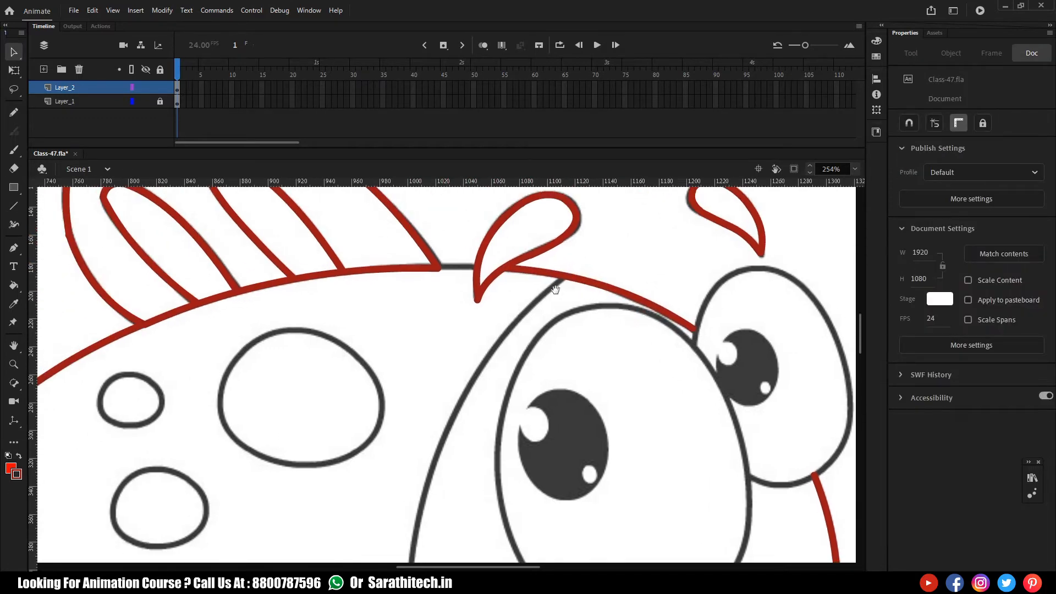
Close the gap in the back outline between the dorsal fin and the near eyebrow with a short line
key(n)
drag(477, 265, 439, 272)
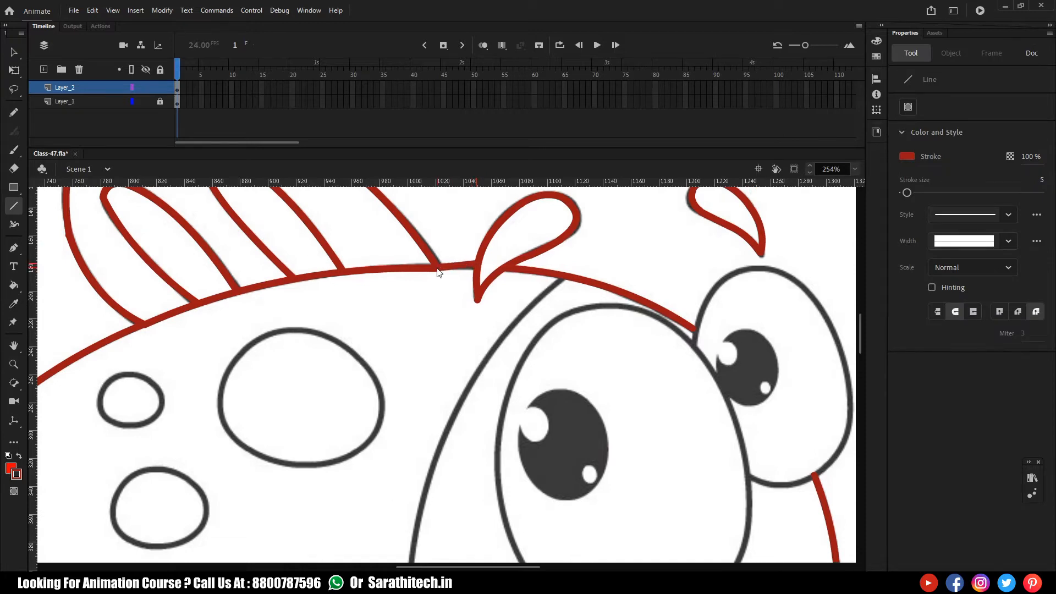
key(ctrl+z)
drag(477, 265, 441, 269)
key(v)
Trace the upper half of the face line, from the top of the head to the side fin's base, with a line bent toward the tail
mouse_move(559, 354)
mouse_down()
mouse_move(501, 361)
mouse_move(491, 372)
mouse_move(491, 361)
mouse_up()
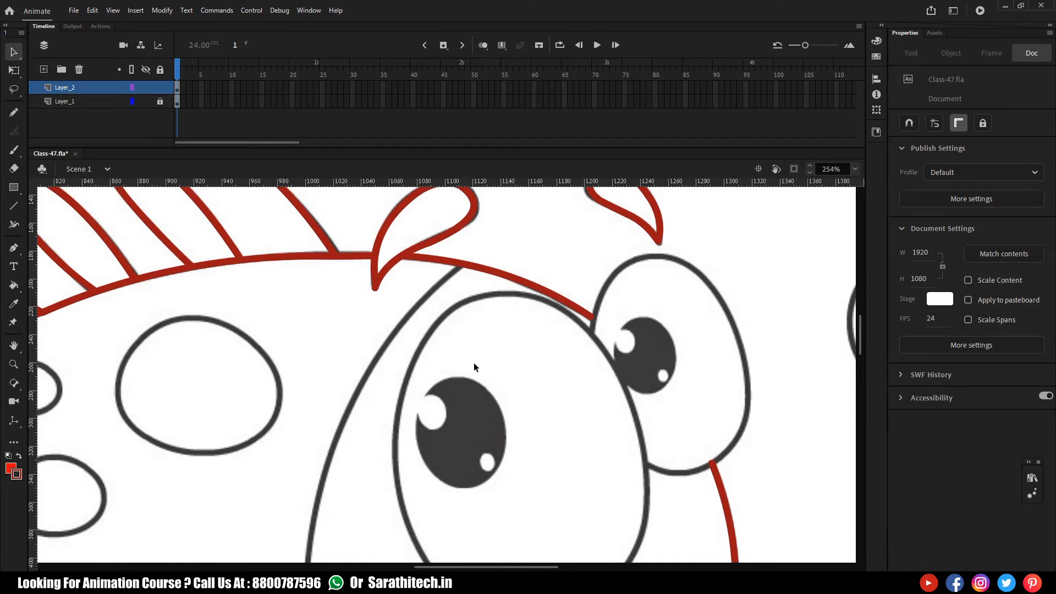
scroll(474, 362, down, 3)
key(ctrl+minus)
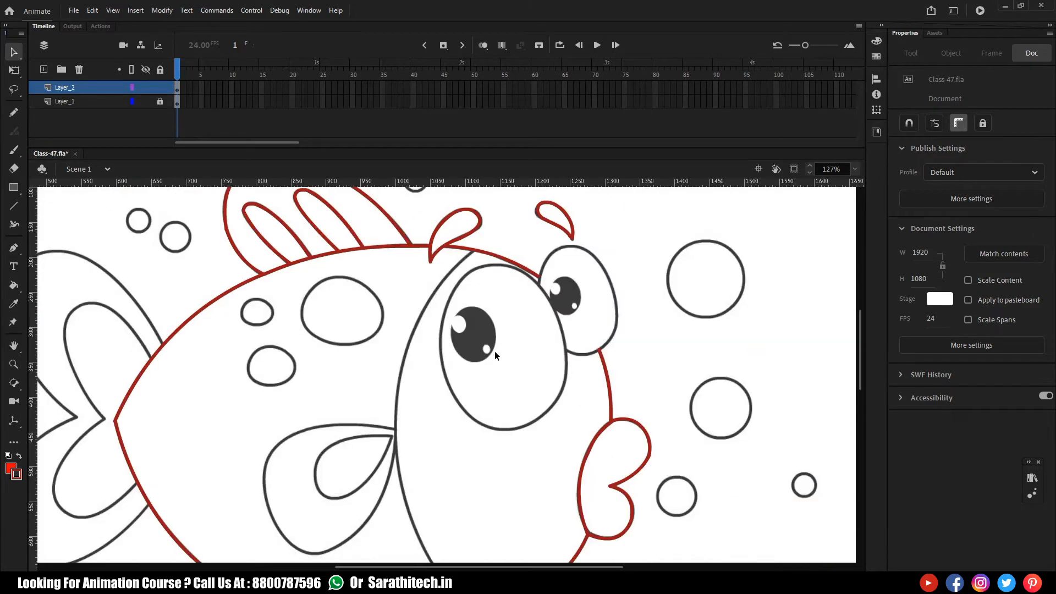
mouse_move(490, 375)
mouse_down()
mouse_move(505, 314)
mouse_move(518, 367)
mouse_move(522, 325)
mouse_move(511, 385)
mouse_move(523, 324)
mouse_up()
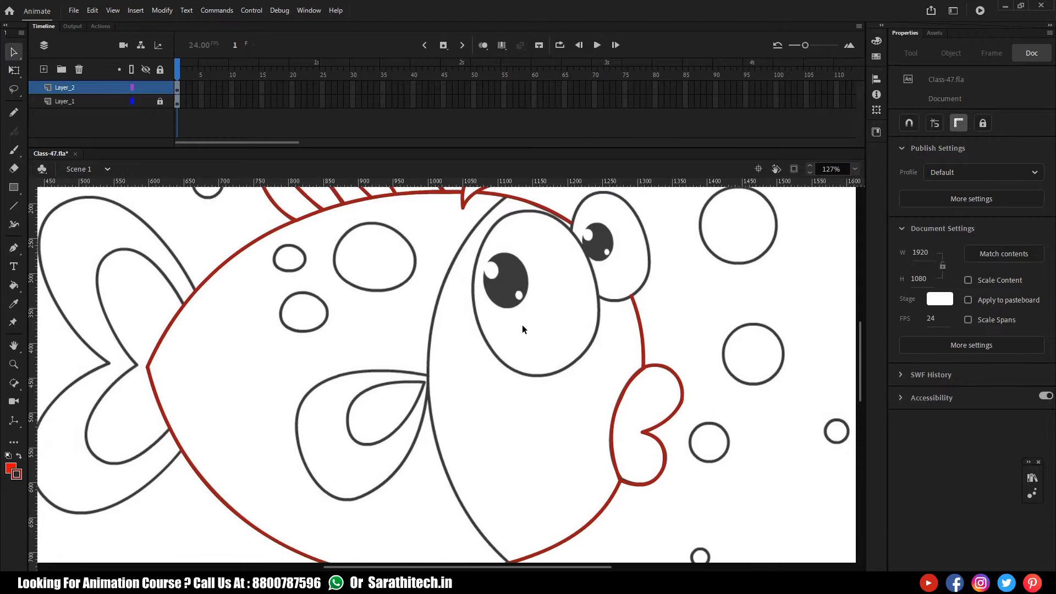
key(n)
mouse_move(505, 195)
mouse_down()
mouse_move(474, 291)
mouse_move(445, 487)
mouse_move(428, 394)
mouse_up()
key(v)
drag(451, 331, 424, 315)
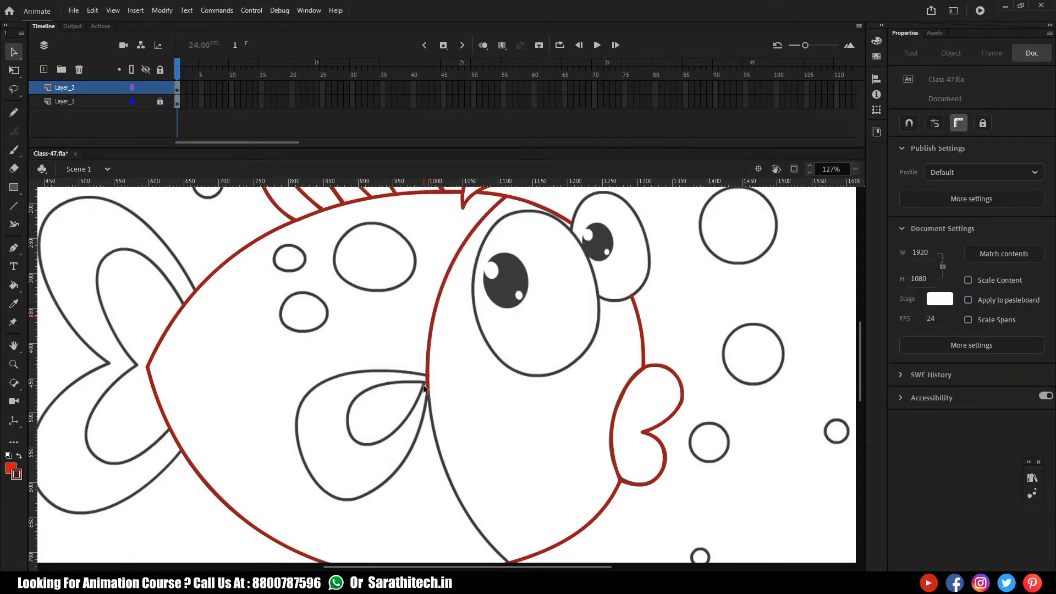
Trace the lower half of the face line, from the side fin's base to the belly, with a line bent toward the tail
key(n)
drag(429, 394, 509, 565)
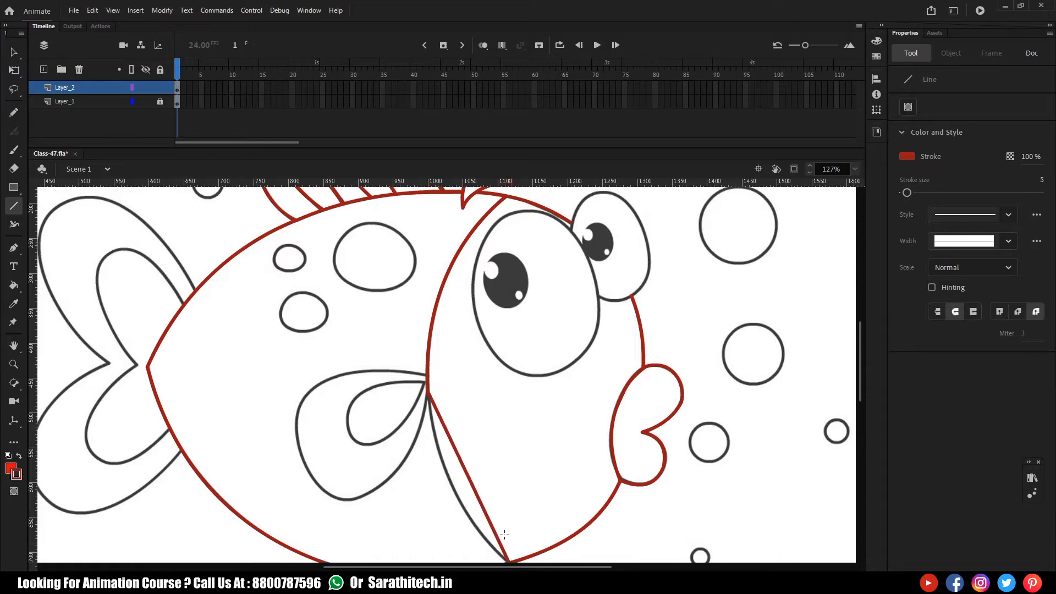
key(v)
drag(463, 473, 448, 478)
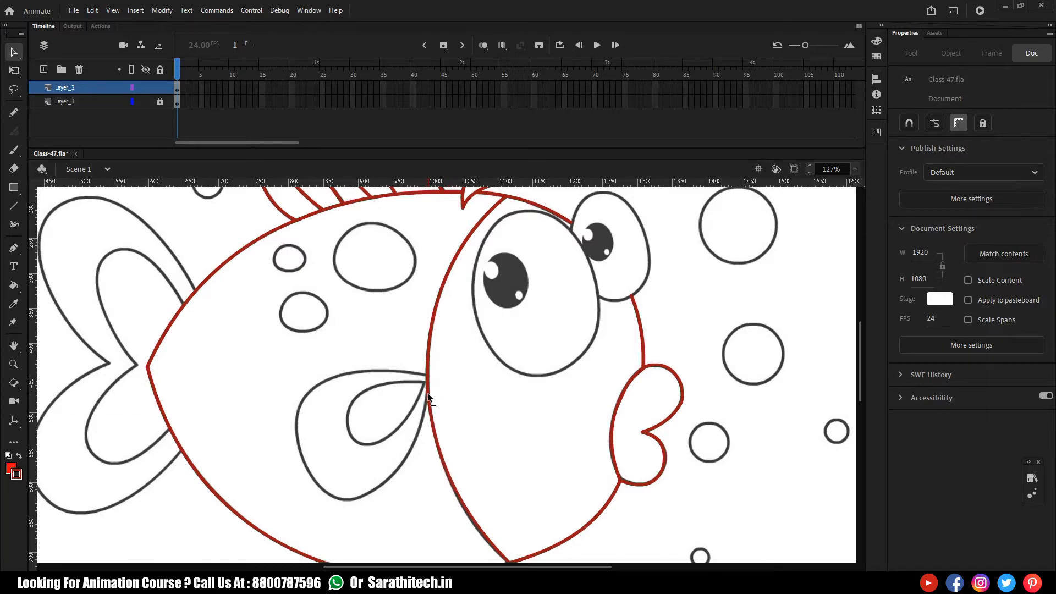
Trace the side fin's upper and rear edges, starting at the face line, with bent lines
scroll(479, 448, down, 3)
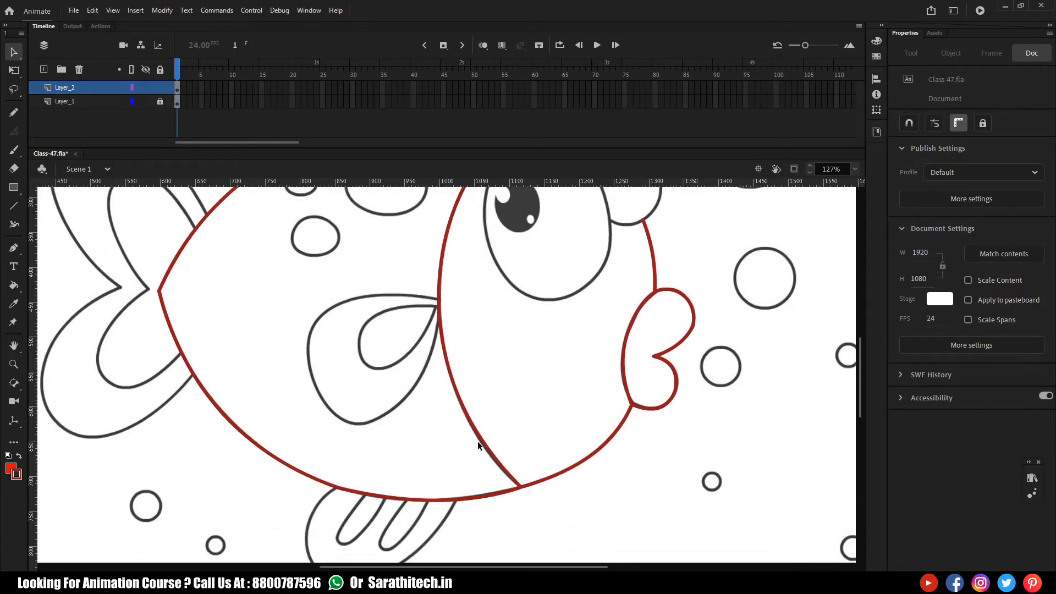
drag(450, 436, 520, 498)
key(n)
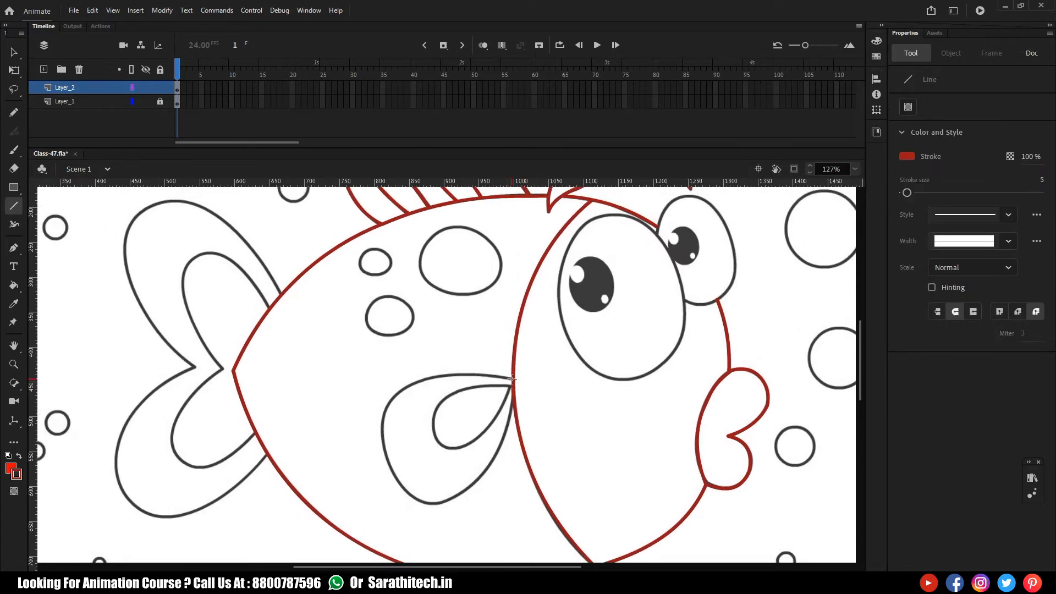
mouse_move(513, 378)
mouse_down()
mouse_move(386, 405)
mouse_move(434, 374)
mouse_move(398, 435)
mouse_move(412, 498)
mouse_up()
key(v)
key(n)
key(v)
drag(408, 457, 384, 459)
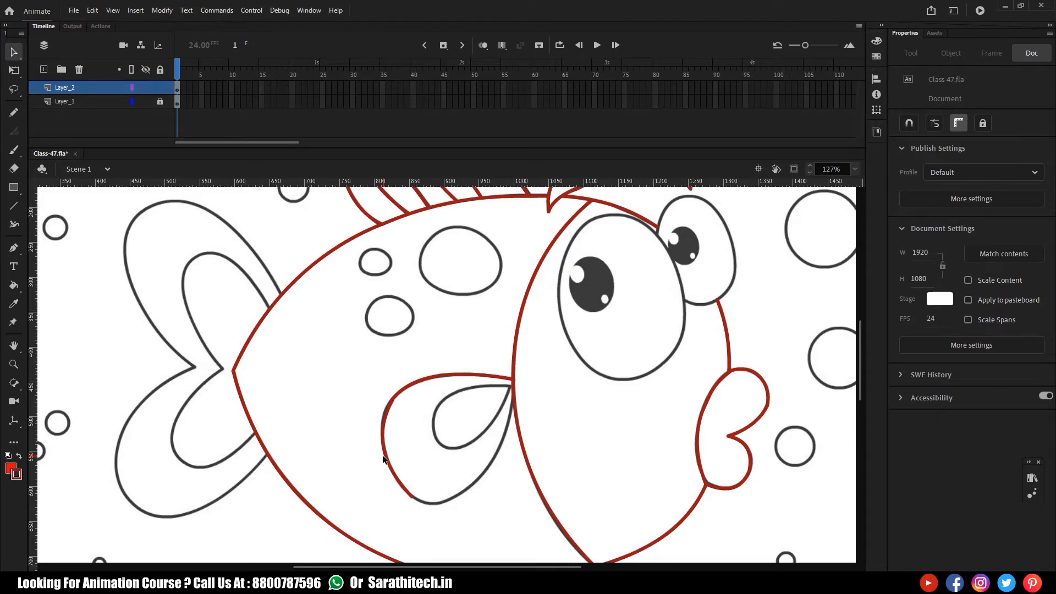
Refine the side fin's rear edge by adjusting the curve handles at both of its ends
key(ctrl+equal)
drag(387, 445, 446, 316)
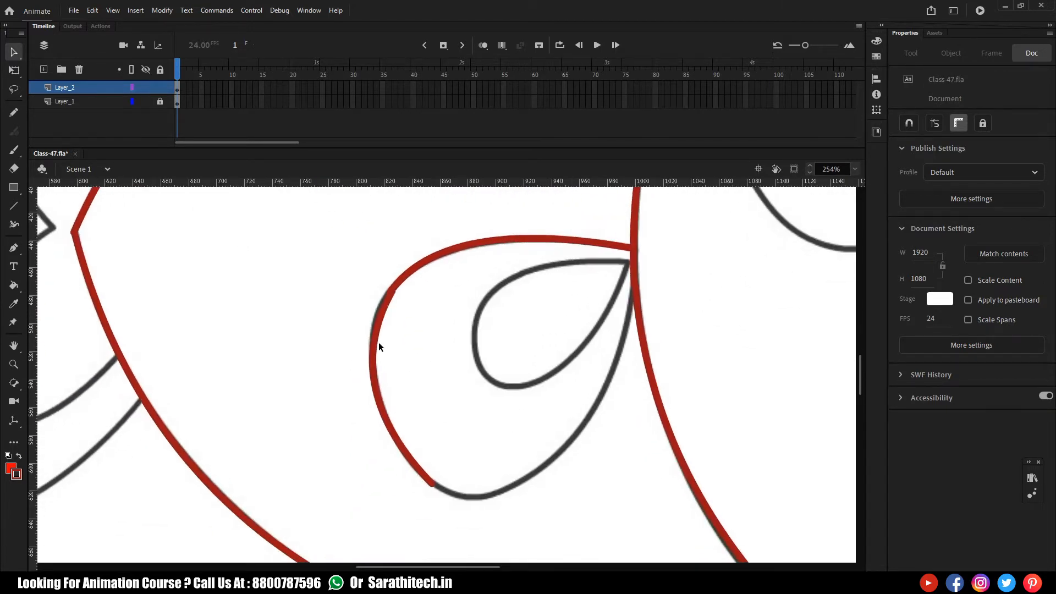
drag(373, 347, 373, 327)
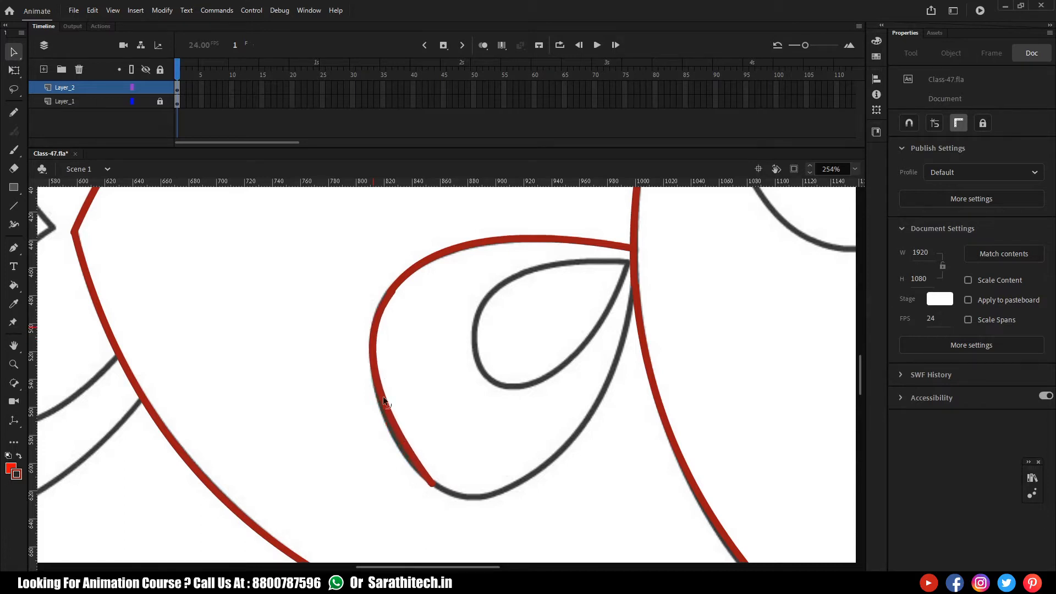
drag(394, 419, 395, 441)
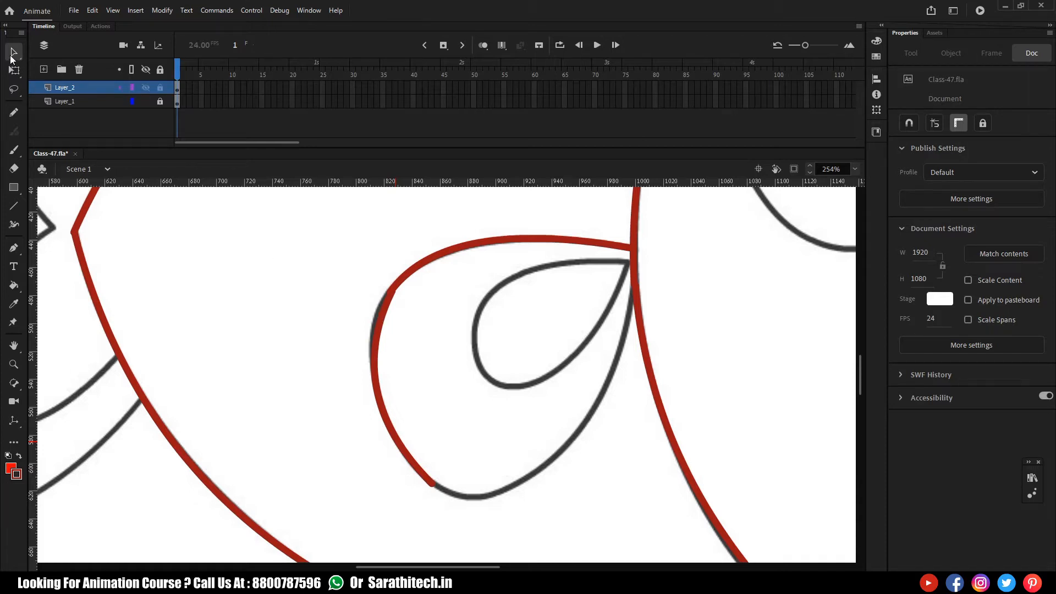
click(395, 298)
drag(356, 356, 349, 338)
drag(372, 425, 374, 442)
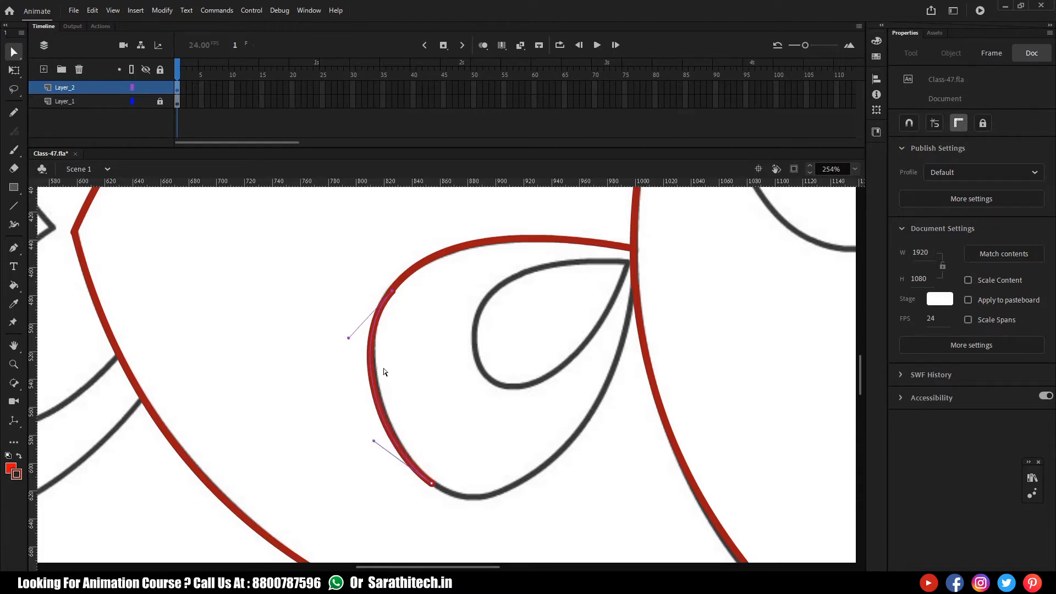
click(420, 394)
Trace the rounded bottom of the side fin with a line bent downward and fine-tune its curve
key(n)
drag(434, 482, 542, 470)
key(v)
drag(476, 479, 479, 500)
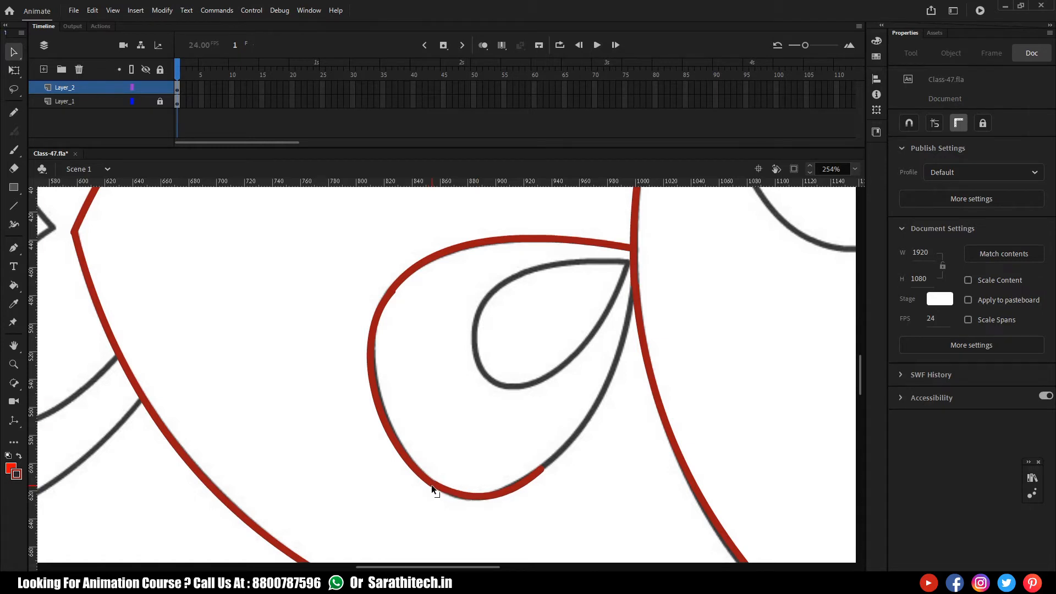
drag(497, 490, 490, 493)
Trace the side fin's front edge from its bottom up to the face line with a bent line
key(n)
drag(539, 469, 636, 280)
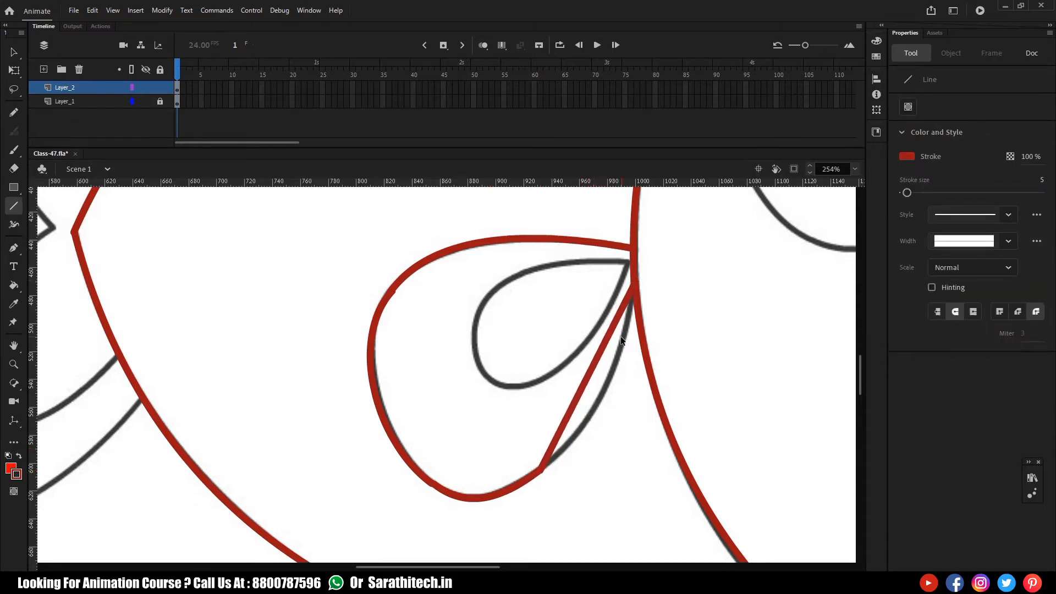
key(v)
drag(597, 354, 616, 365)
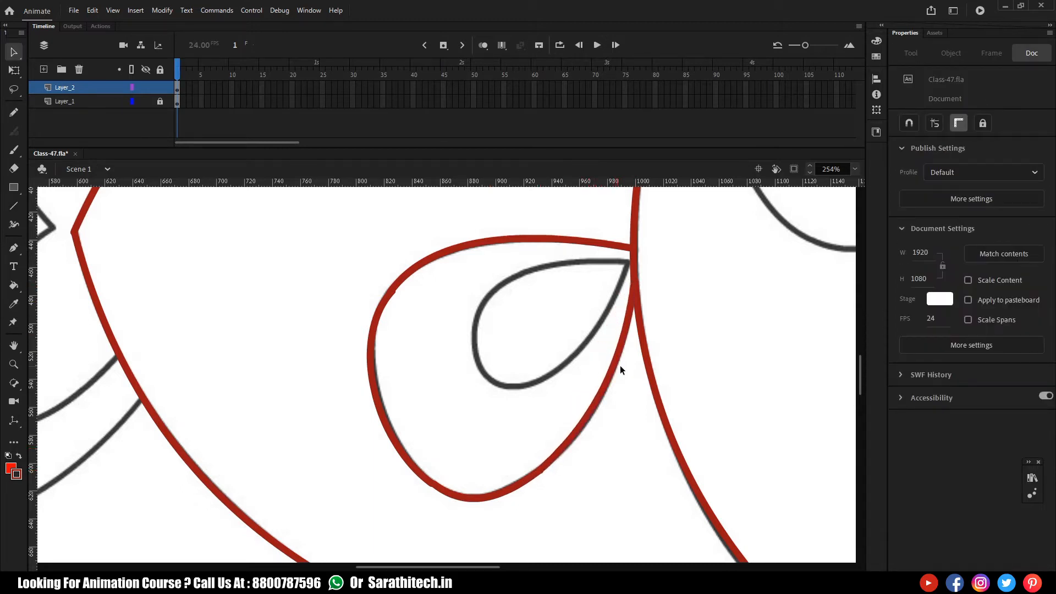
Trace the upper and rear edges of the side fin's inner teardrop, starting from its tip, with bent lines
scroll(620, 365, up, 3)
key(n)
drag(617, 348, 511, 476)
key(v)
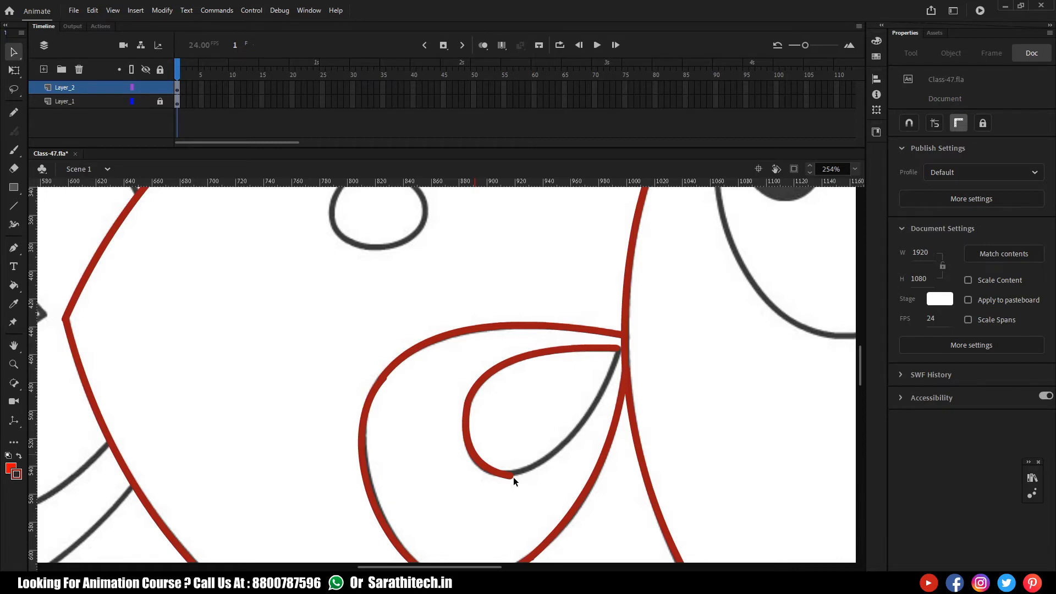
Delete the lower end of the inner teardrop's traced edge and retrace its rounded bottom with a bent line
drag(528, 429, 471, 500)
key(Delete)
key(n)
drag(471, 452, 541, 463)
key(v)
drag(473, 450, 474, 455)
Trace the inner teardrop's front edge from its bottom back to the tip with a bent line
key(n)
drag(539, 461, 618, 350)
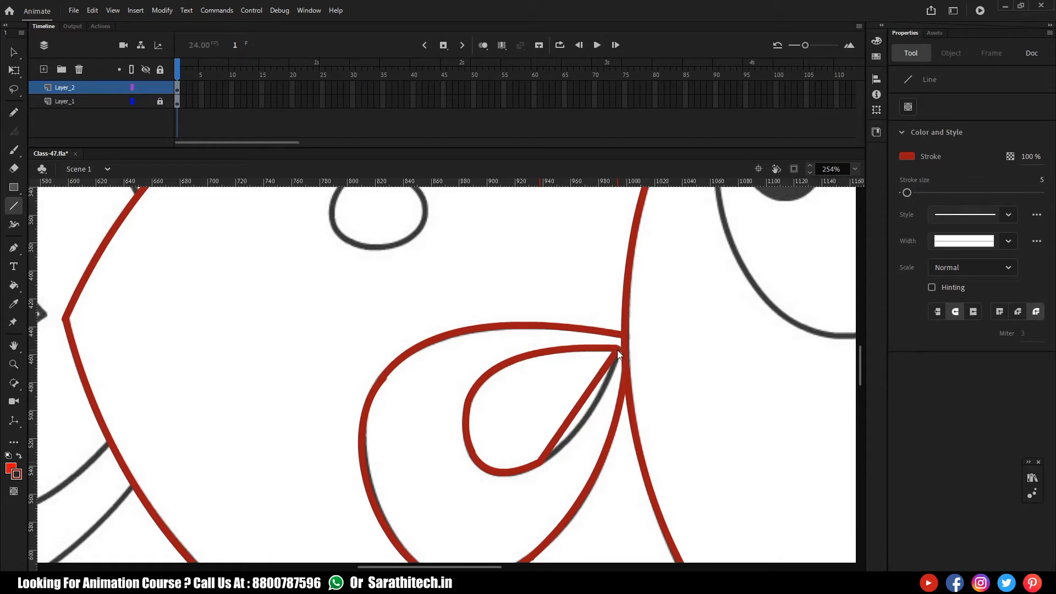
key(v)
drag(586, 400, 596, 406)
Check the traced side fin and the remaining untraced tail, and view the whole fish on the stage
drag(519, 464, 574, 405)
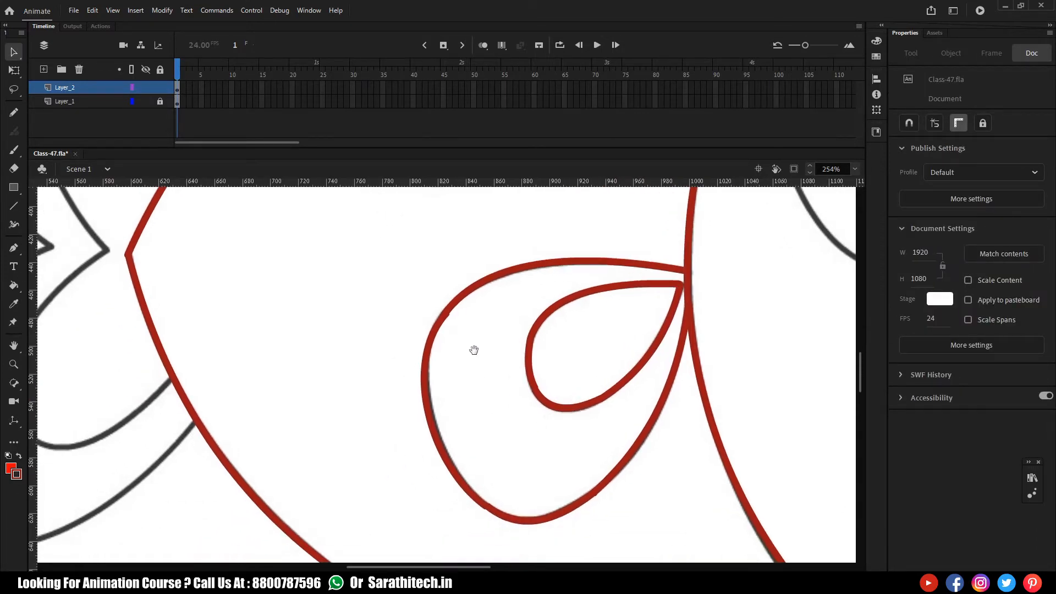
click(447, 314)
click(451, 321)
drag(462, 370, 652, 307)
drag(526, 328, 642, 478)
key(ctrl+minus)
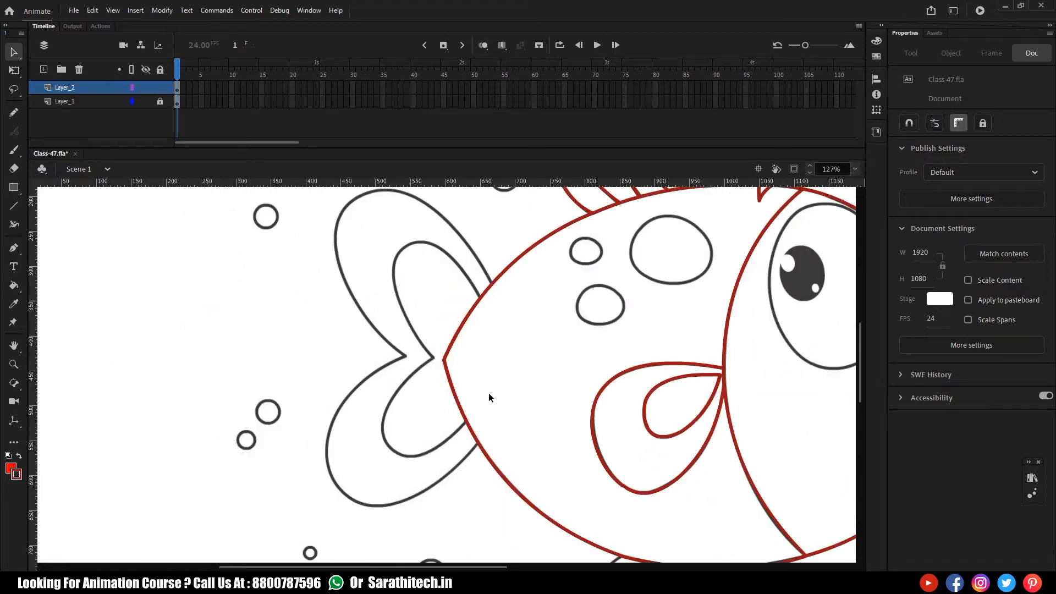
drag(524, 390, 344, 403)
key(ctrl+minus)
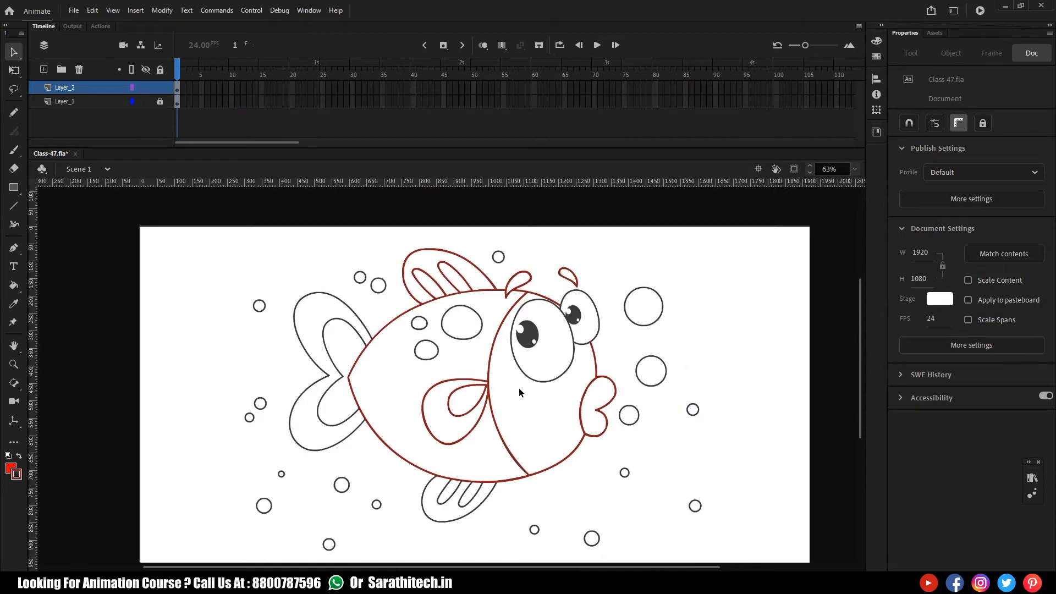
Select all the traced lines of the top fin, including both inner lobes
key(ctrl+equal)
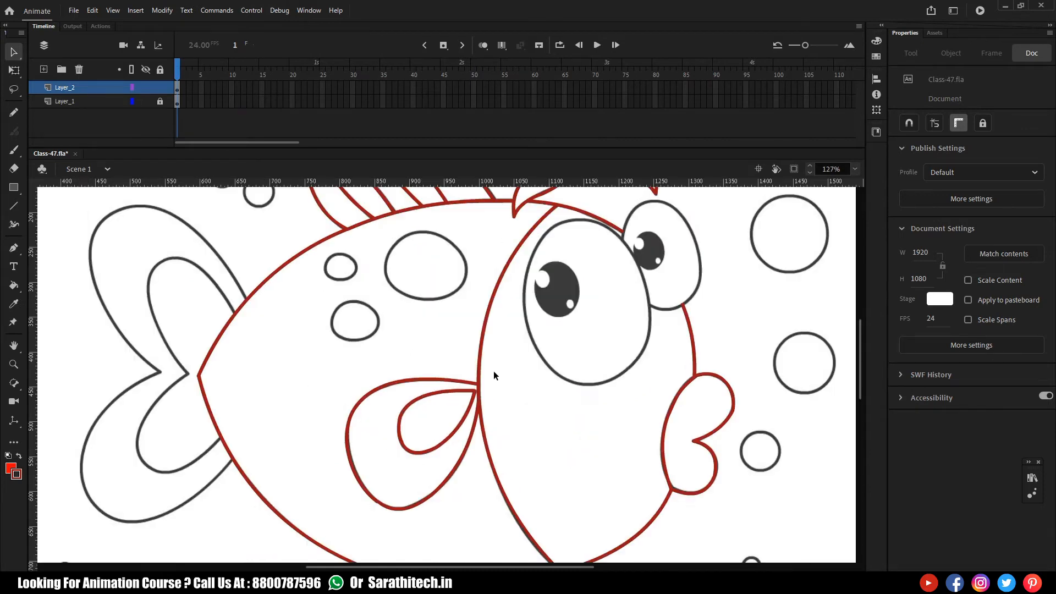
scroll(446, 314, up, 5)
click(462, 302)
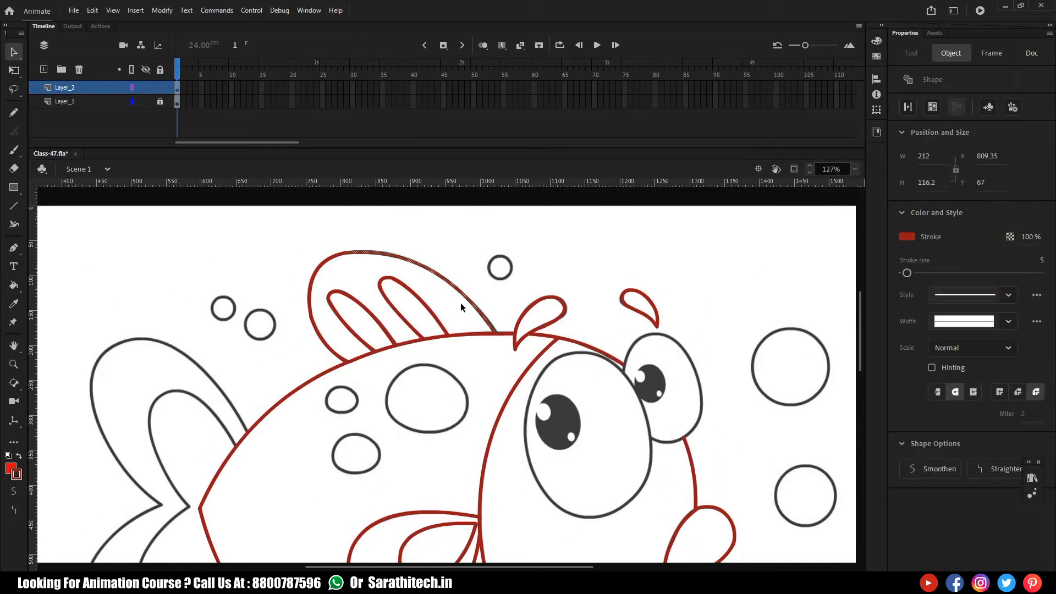
shift+click(434, 318)
shift+click(410, 330)
shift+click(389, 335)
shift+click(367, 345)
shift+click(389, 279)
shift+click(318, 265)
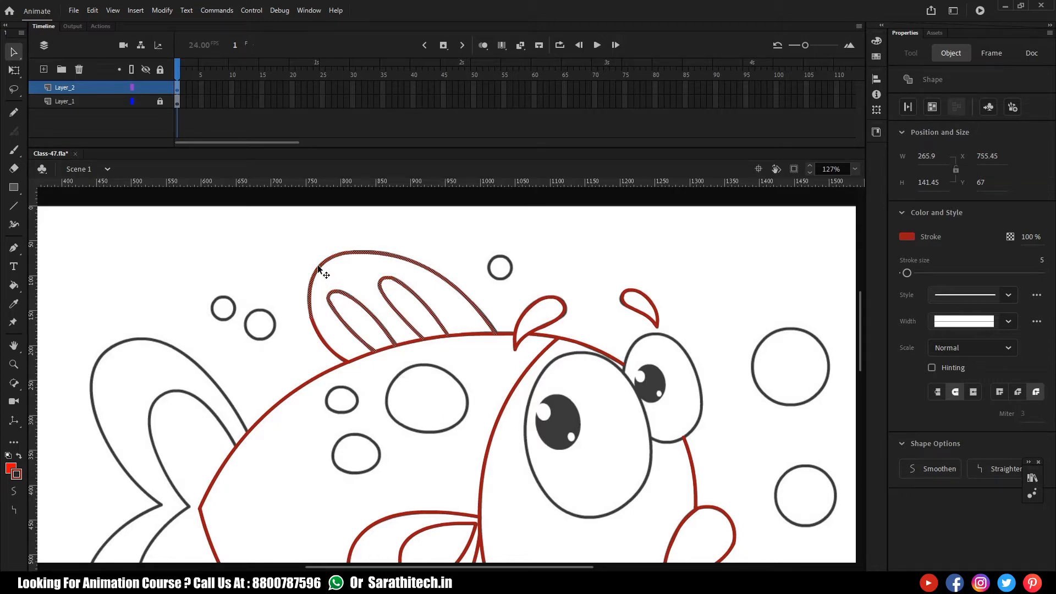
shift+click(315, 332)
Try moving the selected top fin tracing away from the body and undo each move
drag(439, 275, 216, 230)
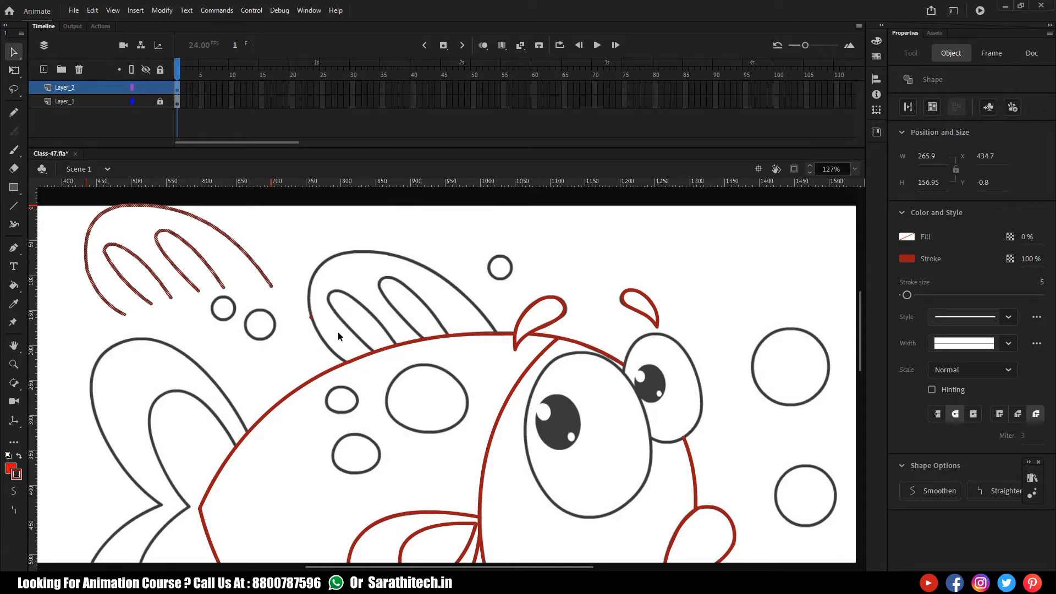
key(ctrl+z)
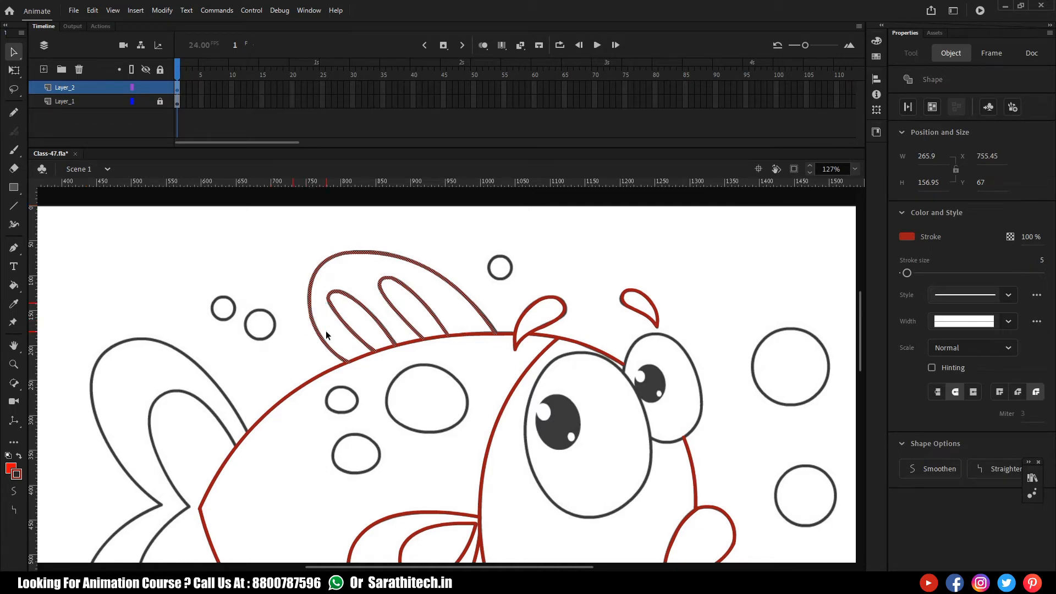
drag(353, 307, 138, 258)
key(ctrl+z)
Duplicate the selected top fin tracing and move the copy to the empty area below the fish's mouth
scroll(503, 417, down, 3)
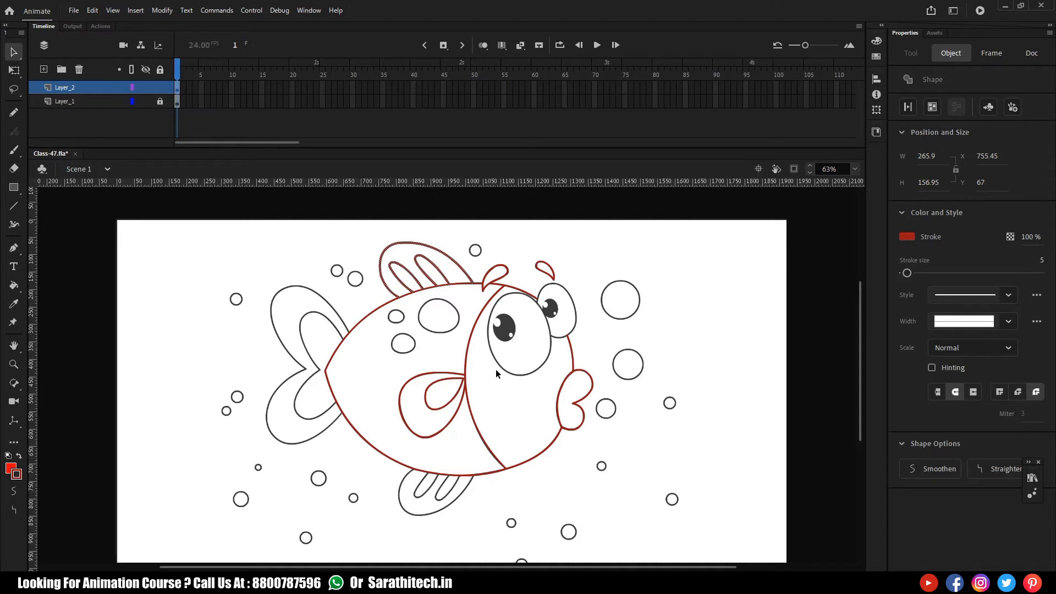
key(ctrl+c)
key(ctrl+v)
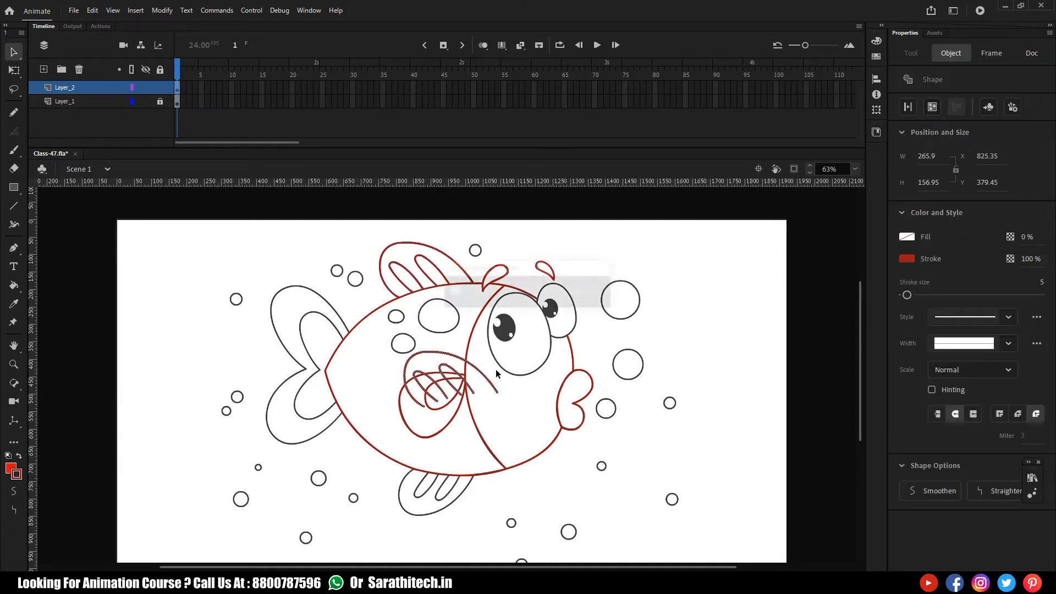
drag(494, 389, 672, 498)
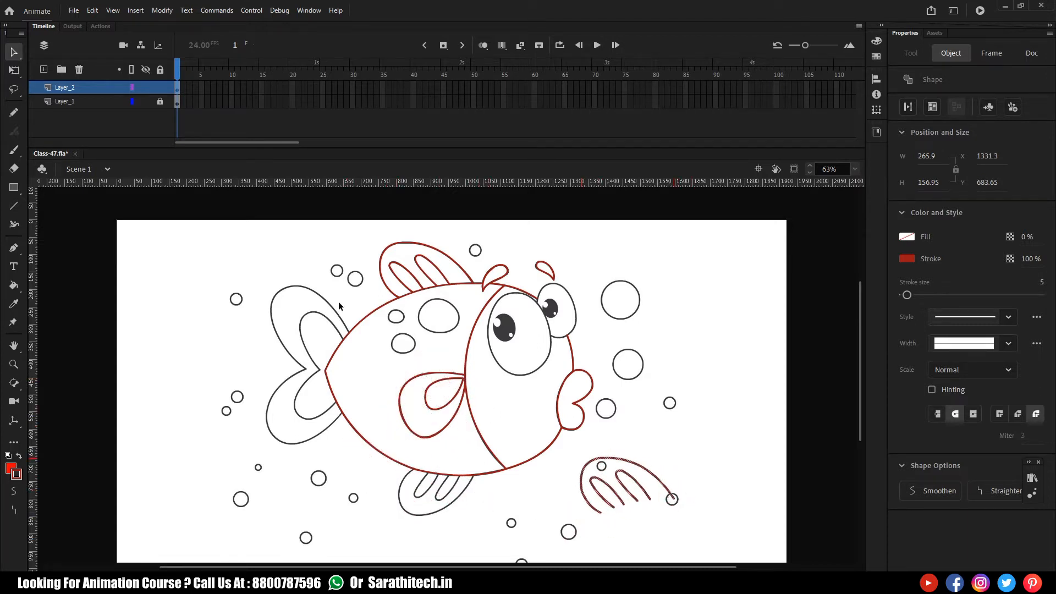
Try to flip the copied fin horizontally
click(161, 11)
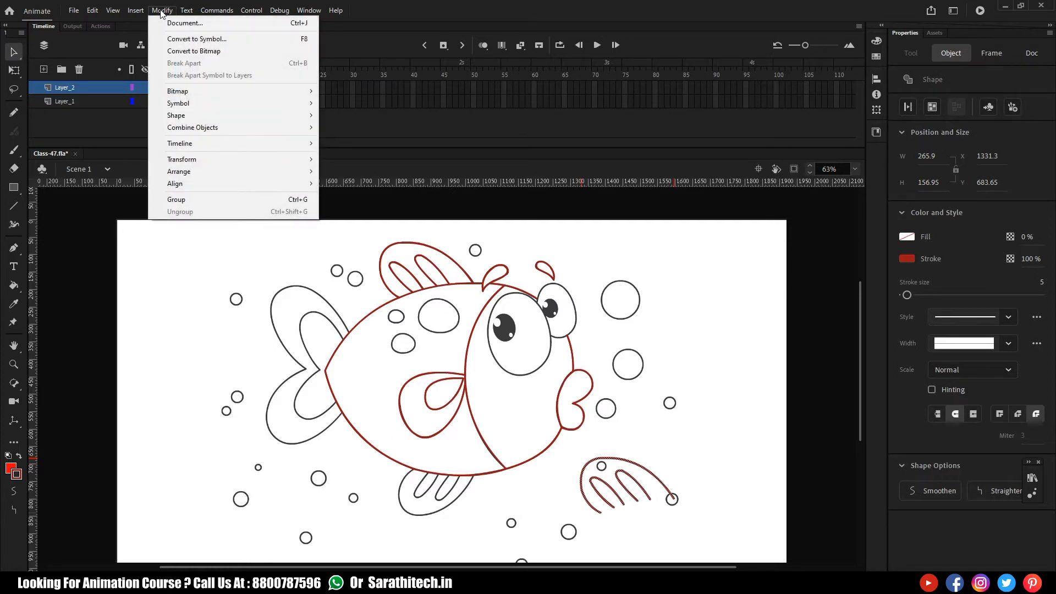
mouse_move(210, 160)
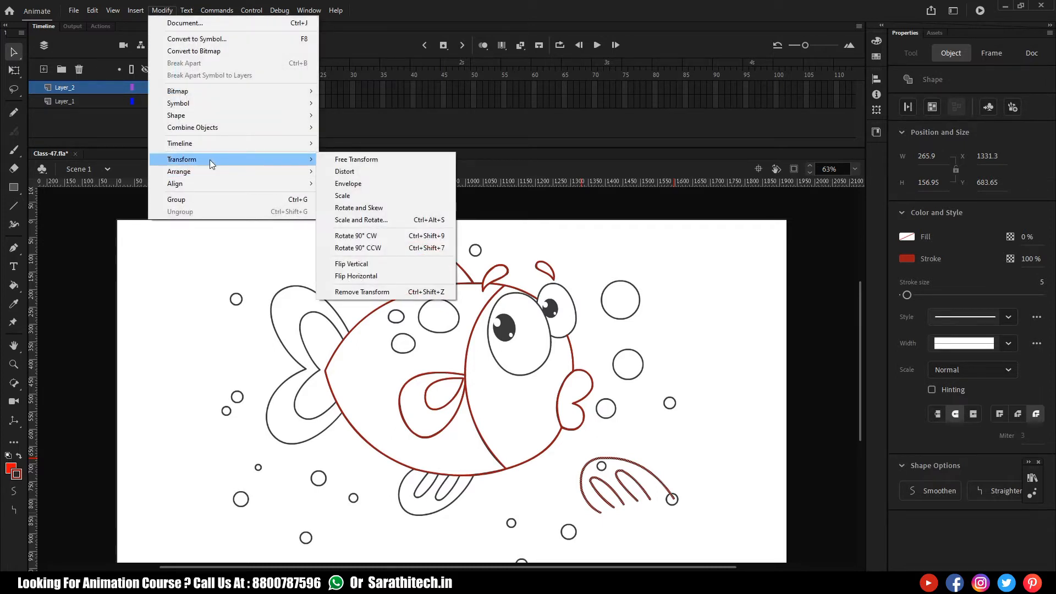
click(355, 276)
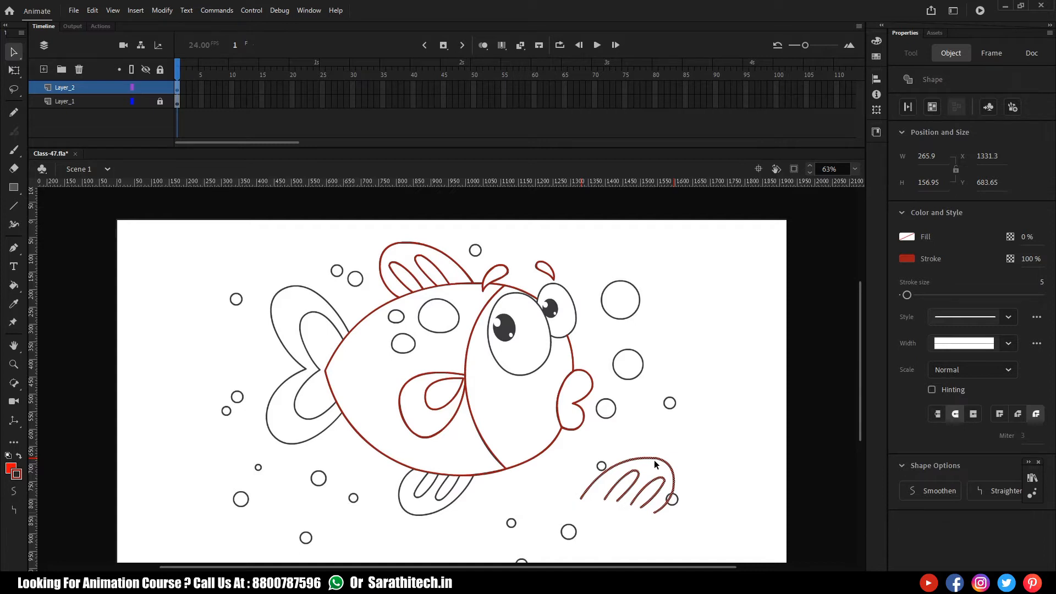
Flip the copied fin vertically and move it over the untraced bottom fin
click(165, 11)
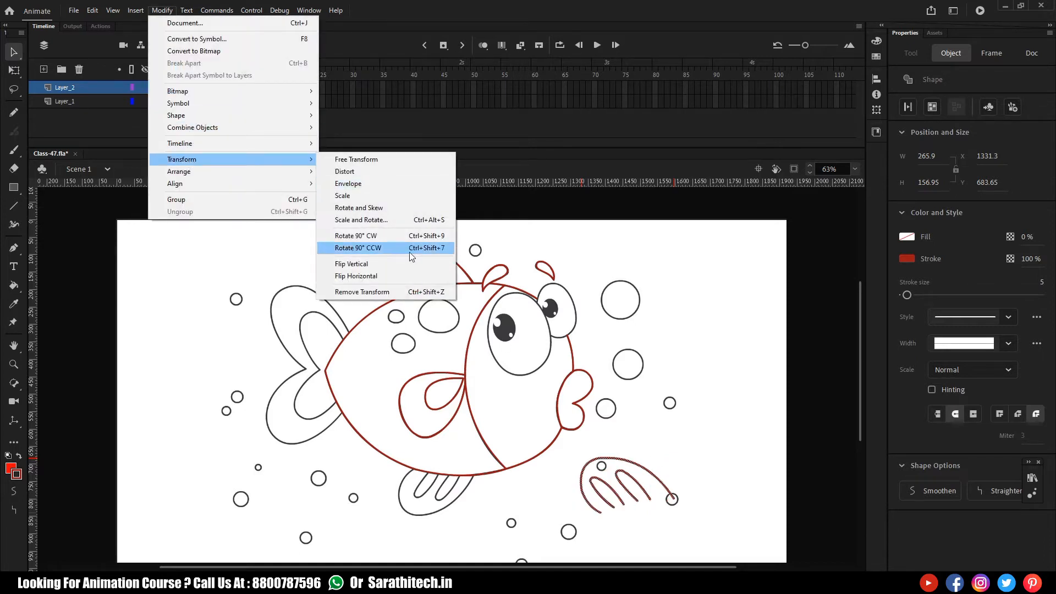
click(368, 264)
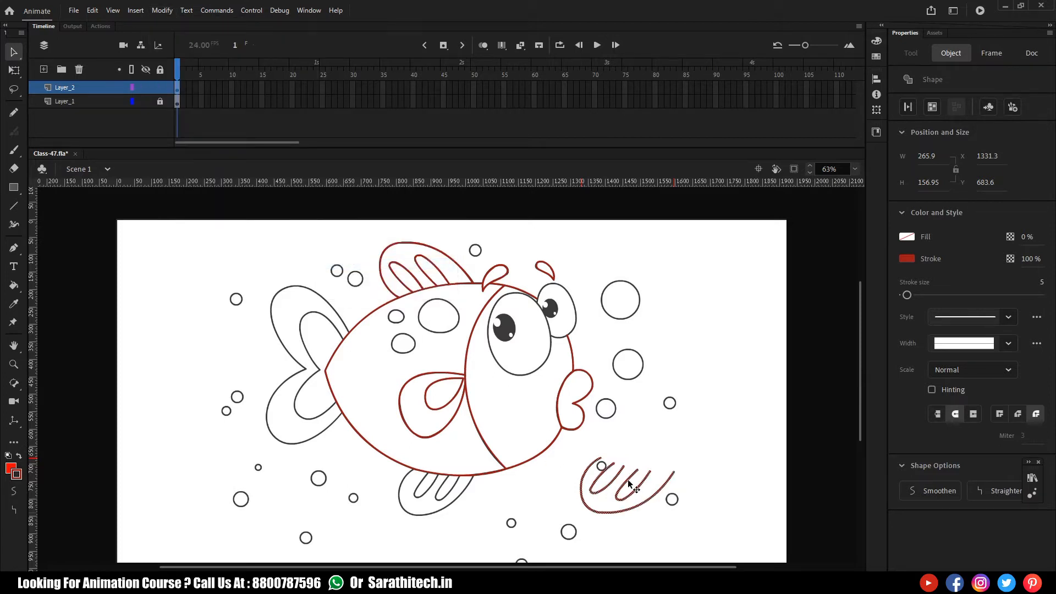
drag(626, 480, 435, 504)
Scale the flipped fin copy to about 216 by 128 px and position it over the bottom fin against the belly
key(ctrl+=)
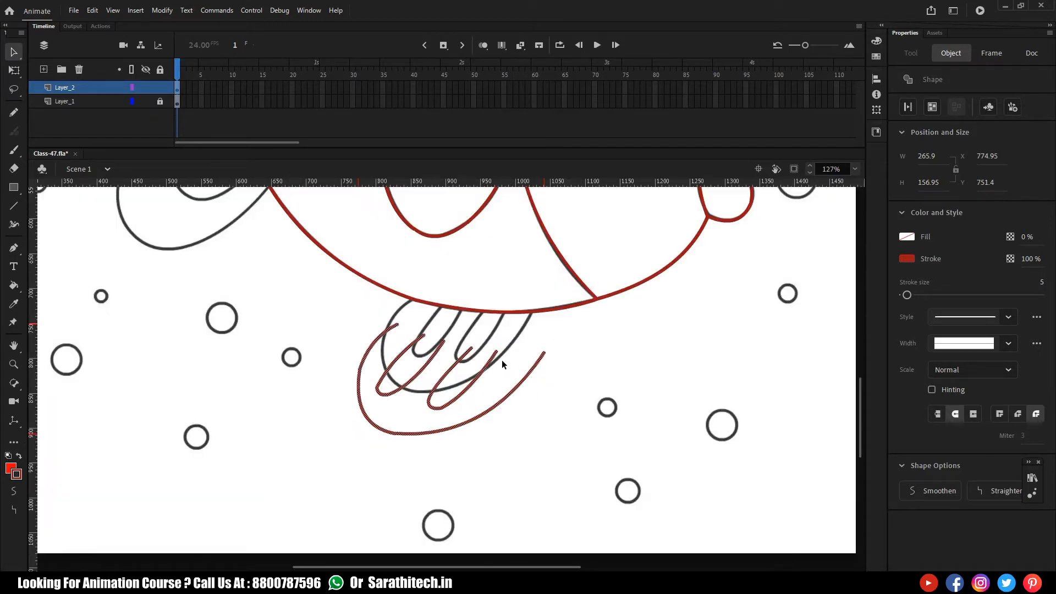
key(q)
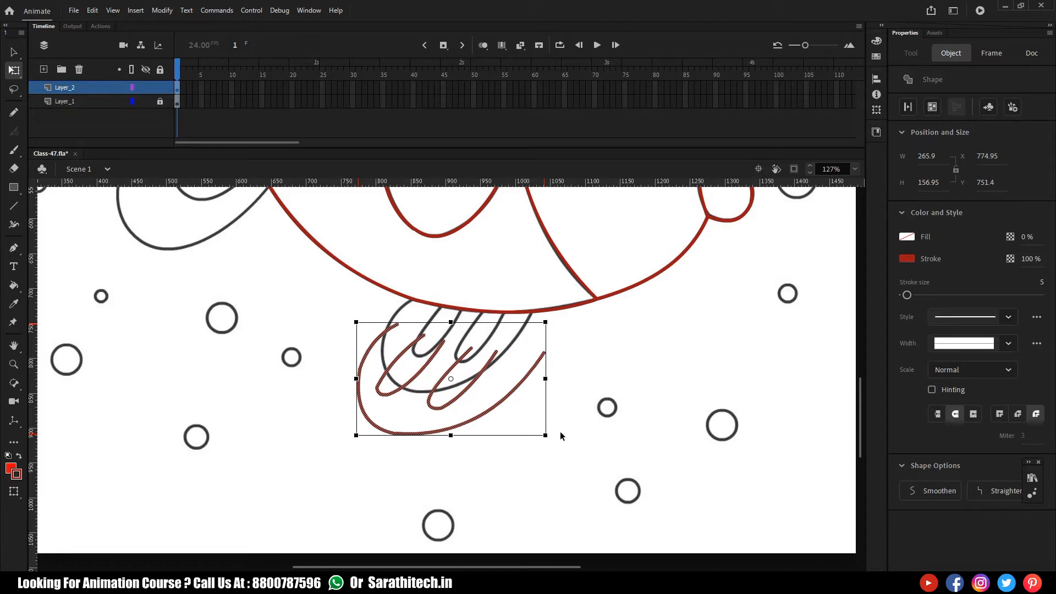
drag(545, 435, 519, 422)
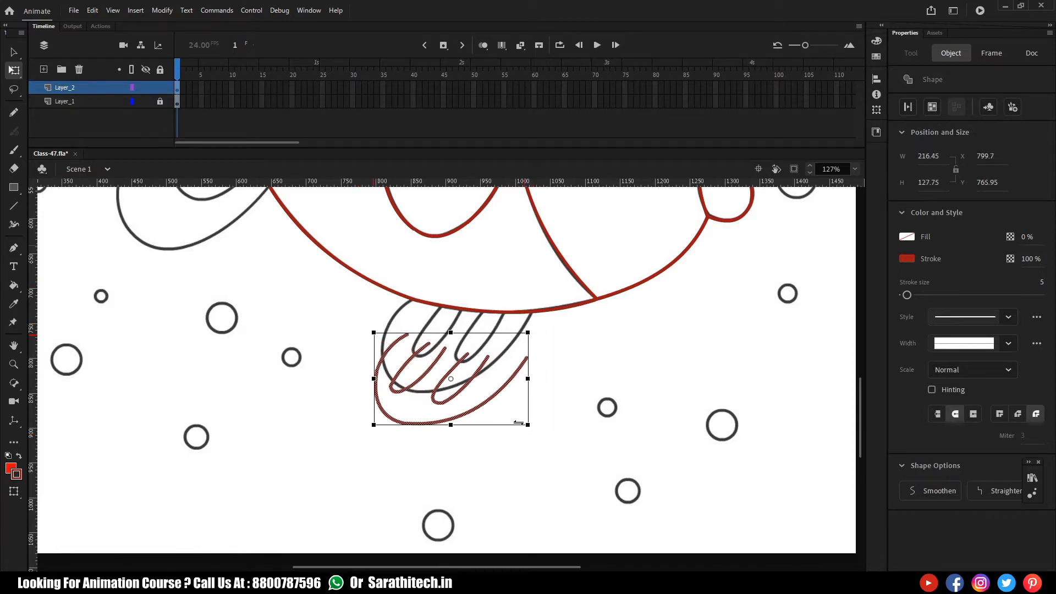
drag(467, 385, 480, 352)
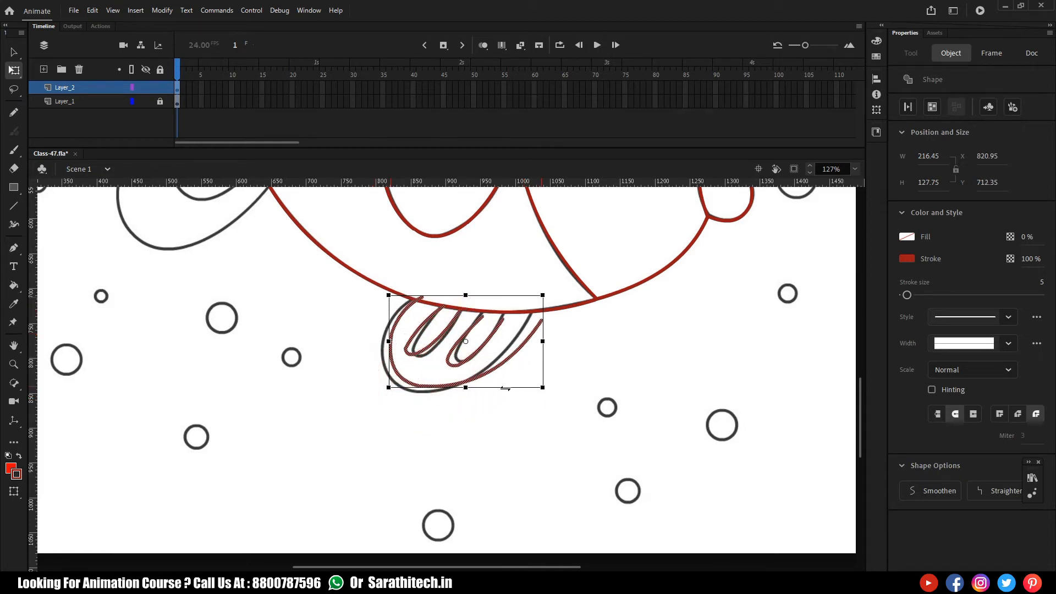
Skew the fin copy horizontally so its inner lobes follow those of the bottom fin
drag(505, 388, 493, 392)
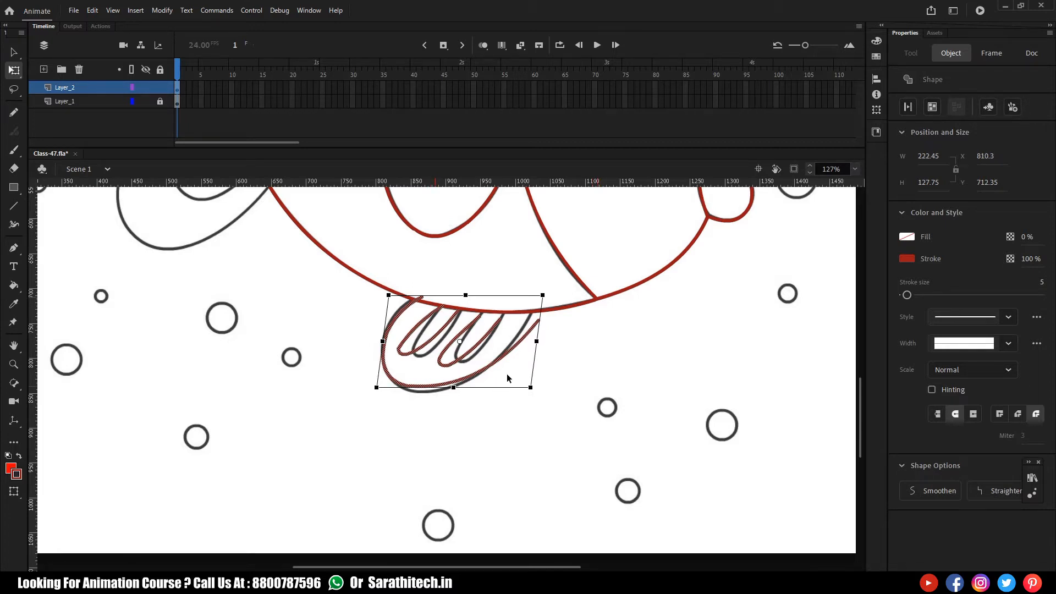
drag(481, 387, 500, 384)
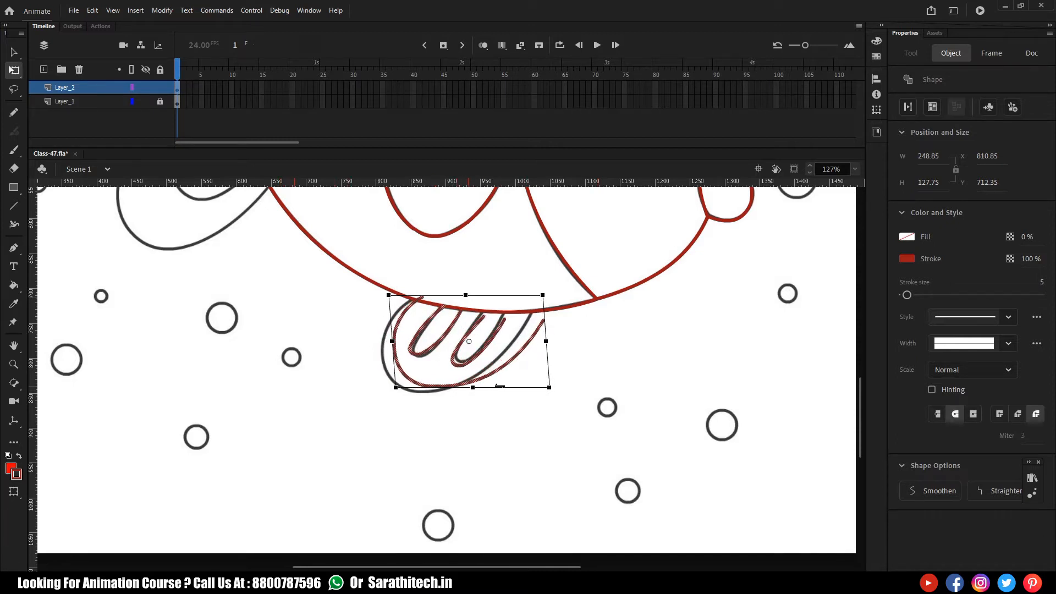
key(ctrl+=)
click(669, 386)
Attach the open ends of the front inner lobe and outer front edge to the belly line, and bend that edge onto its outline
key(v)
drag(481, 329, 478, 318)
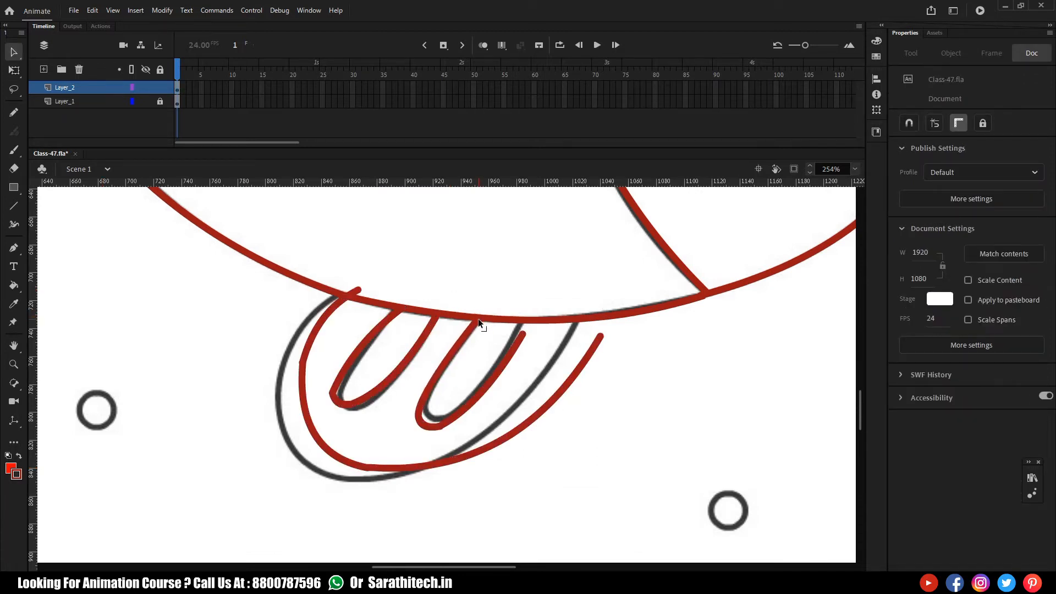
drag(523, 334, 522, 321)
drag(592, 332, 578, 322)
drag(520, 420, 506, 419)
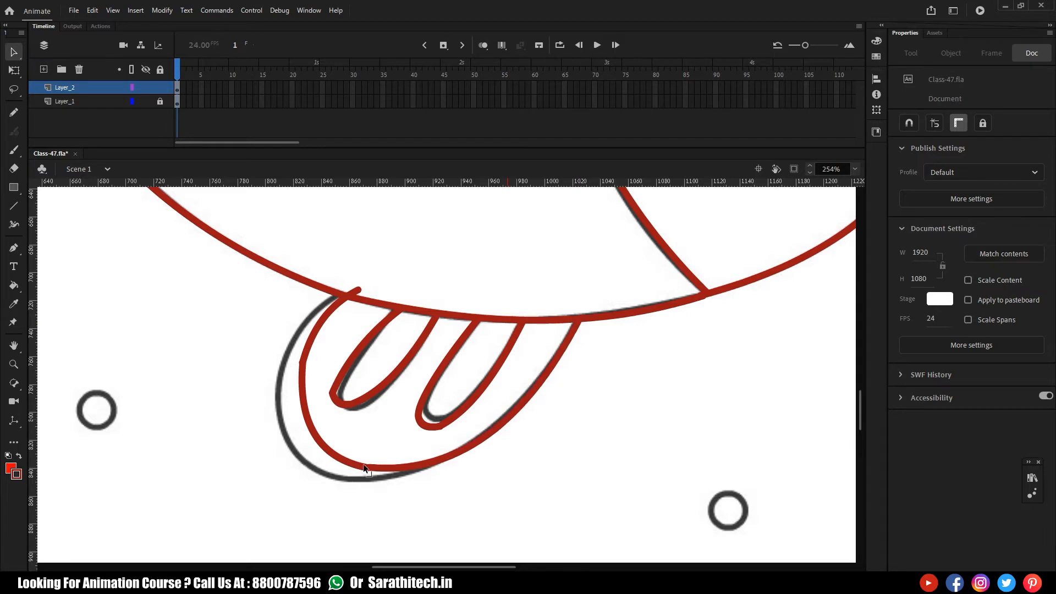
Try reshaping the bottom fin's rear edge, then delete its misfitting segments and the stub above the belly line
drag(362, 475, 327, 474)
drag(302, 404, 281, 395)
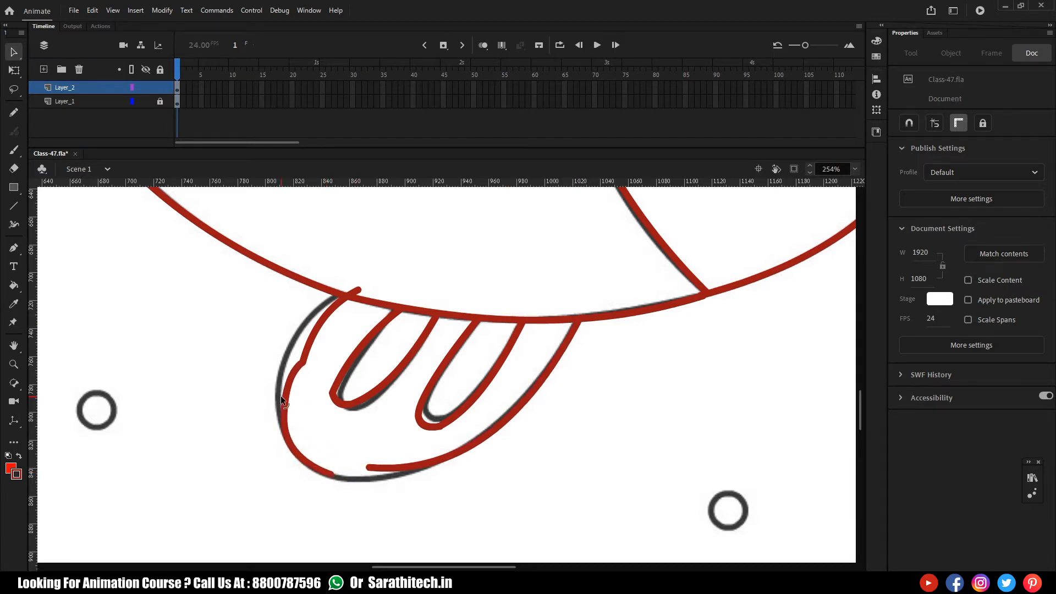
click(295, 368)
key(Delete)
click(303, 358)
key(Delete)
click(355, 291)
key(Delete)
Extend the outer front edge to the bottom of the fin and bend it onto the outline
drag(369, 468, 364, 479)
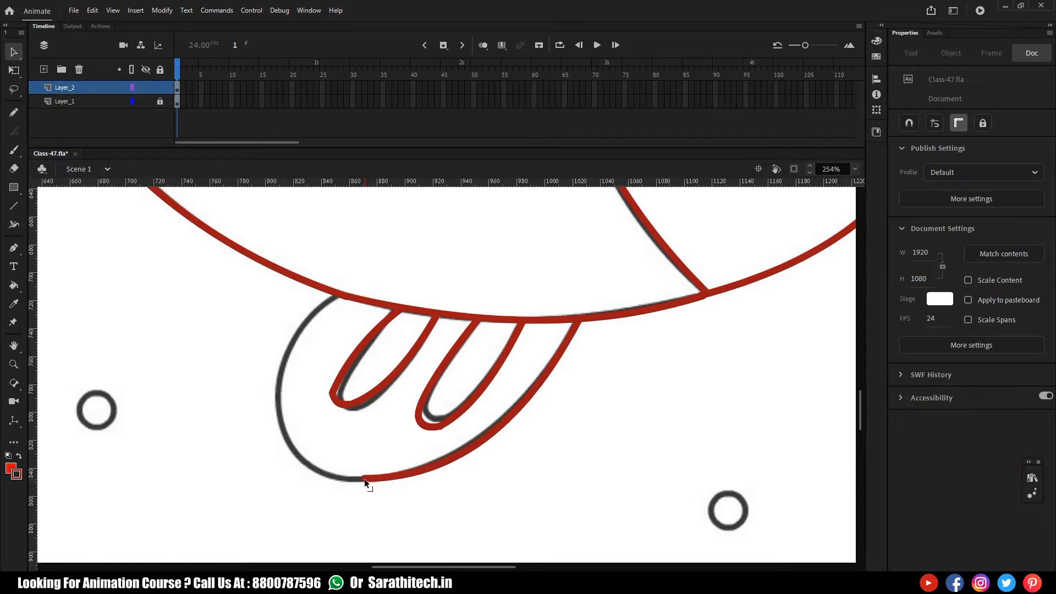
drag(463, 454, 454, 456)
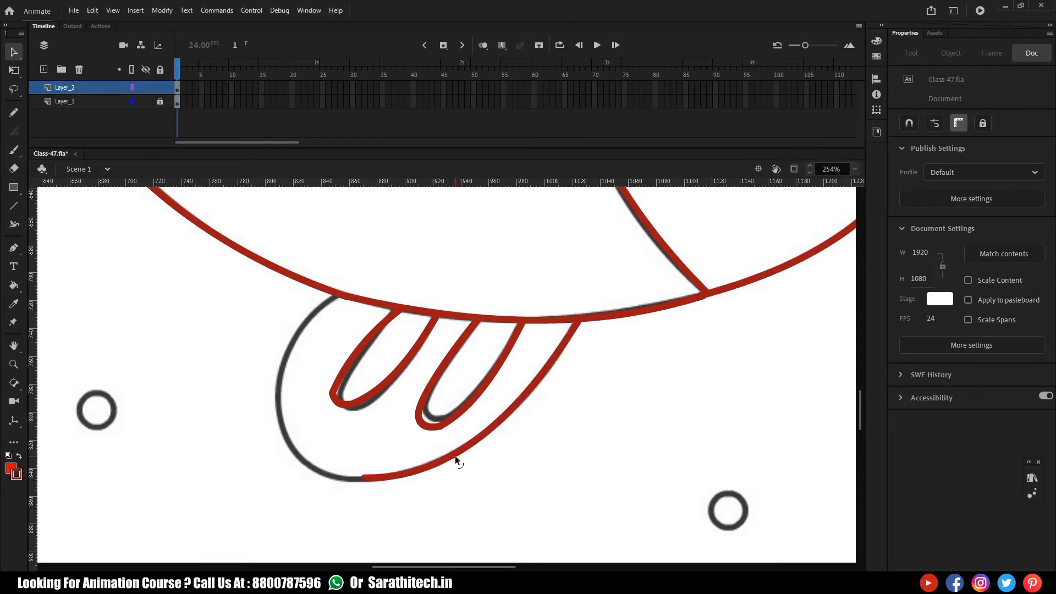
Retrace the bottom fin's rear edge from the belly line downward with a bent line
key(n)
drag(337, 297, 287, 439)
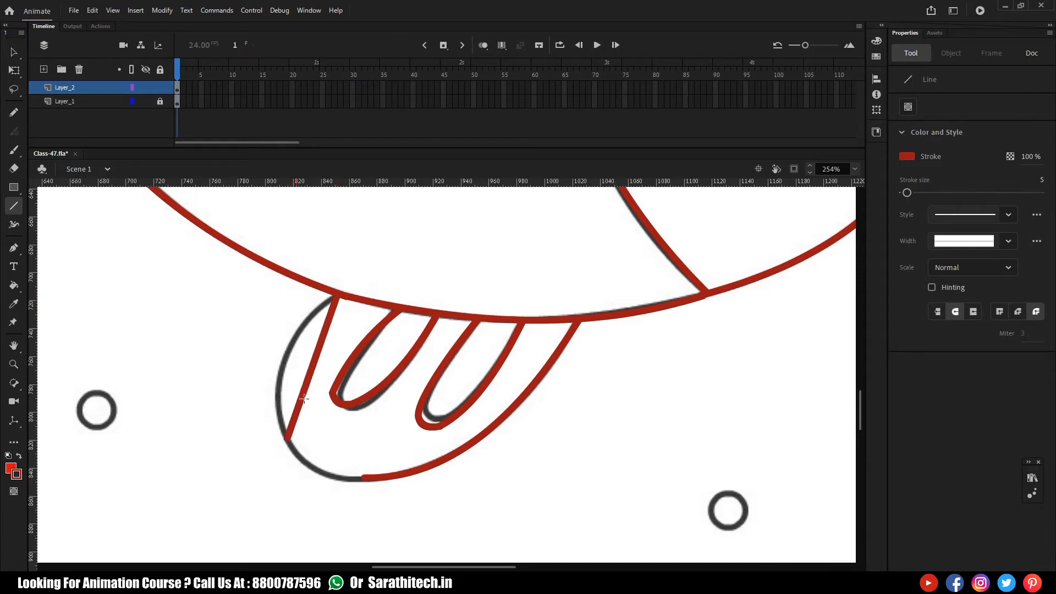
key(v)
drag(301, 390, 273, 381)
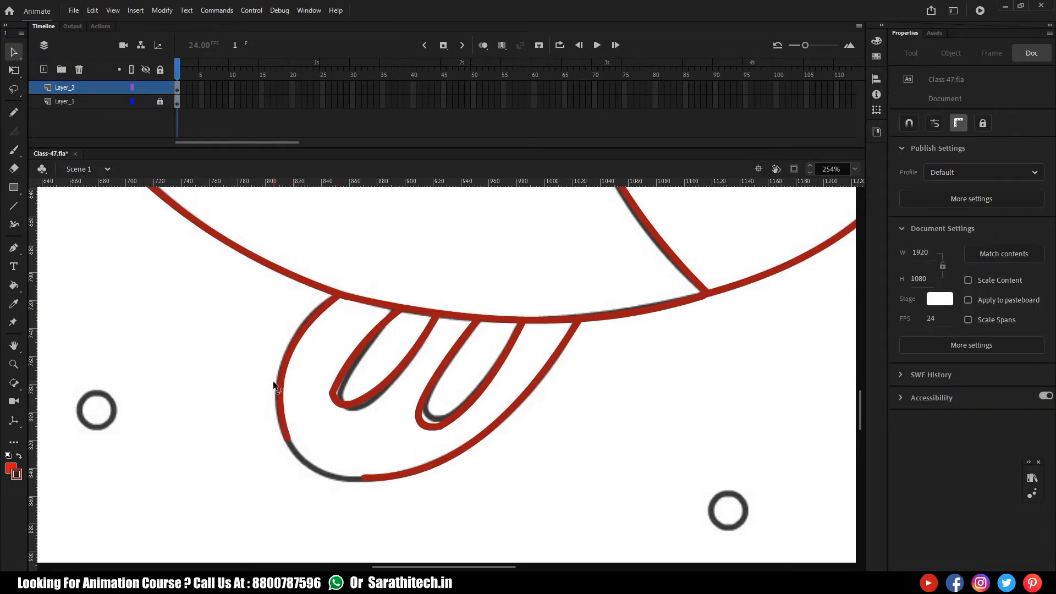
Trace the bottom fin's lower rear curve to close the outline, and smooth and straighten the short bottom segment
key(n)
drag(286, 439, 302, 449)
mouse_move(352, 479)
mouse_down()
mouse_move(367, 480)
mouse_move(329, 477)
mouse_move(362, 478)
mouse_up()
key(v)
click(360, 478)
click(947, 470)
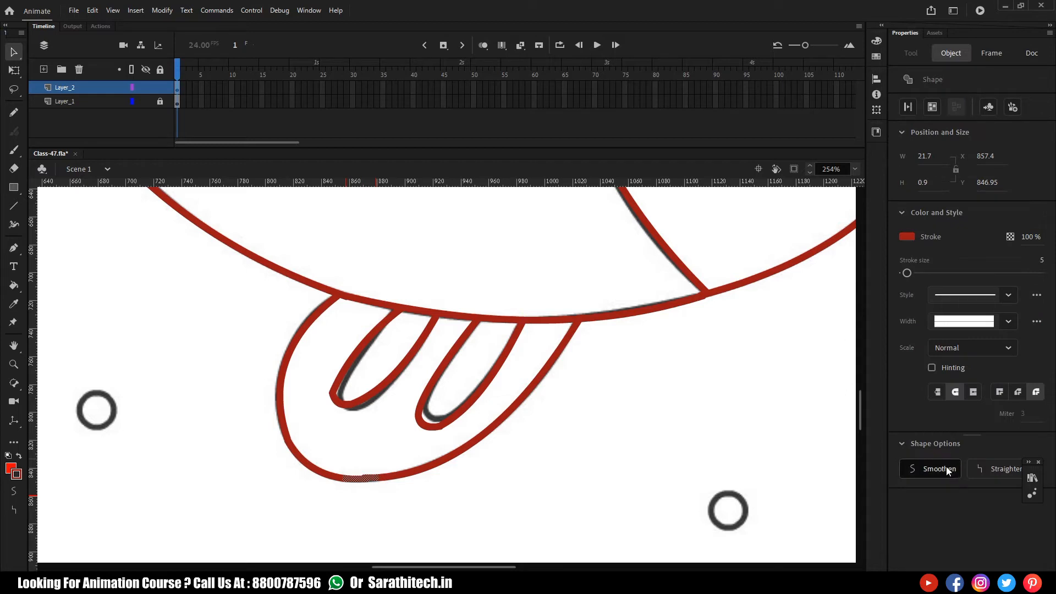
click(985, 468)
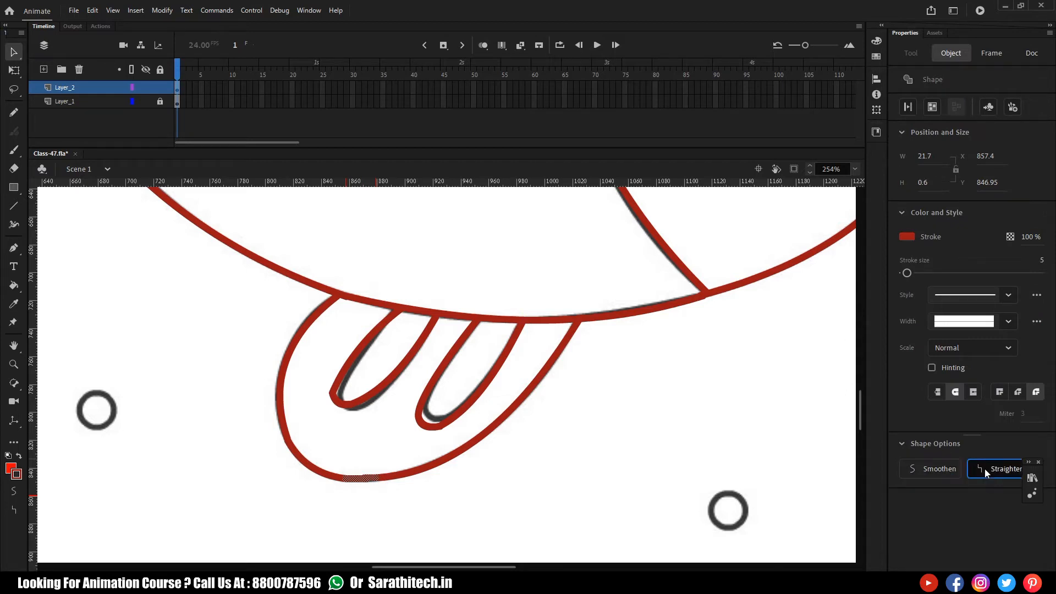
Delete the short segment at the bottom of the fin outline and redraw it with a straight line
click(410, 496)
drag(341, 461, 387, 491)
key(Delete)
key(n)
drag(389, 476, 345, 477)
key(v)
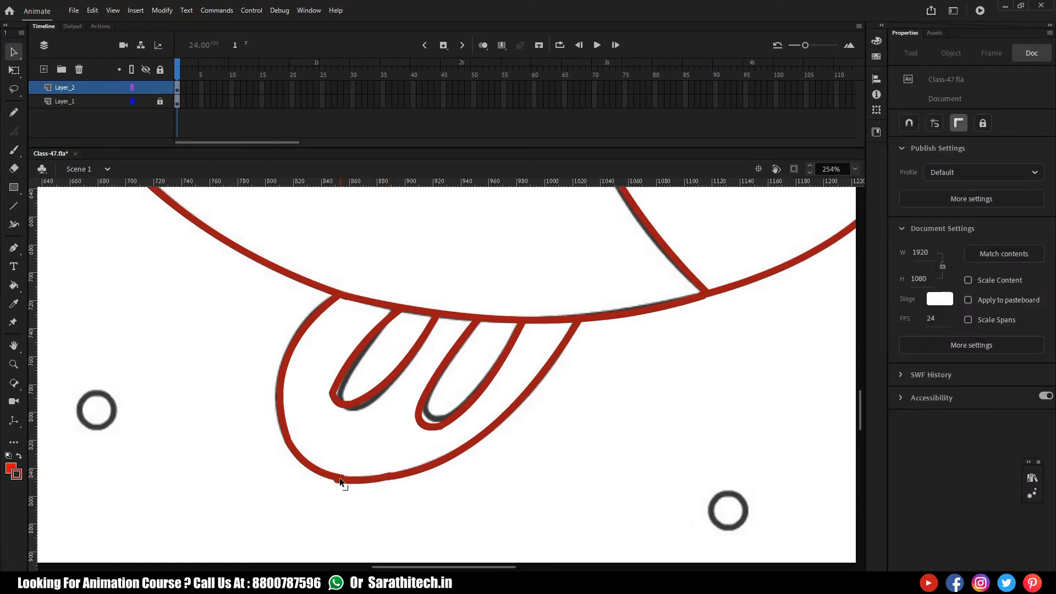
Delete a wider stretch of the fin outline's bottom and retrace it with a line bent downward to the rounded outline
mouse_move(325, 459)
mouse_down()
mouse_move(473, 507)
mouse_move(457, 506)
mouse_up()
key(Delete)
key(n)
mouse_move(327, 473)
mouse_down()
mouse_move(447, 459)
mouse_move(383, 478)
mouse_up()
key(v)
drag(366, 465, 365, 484)
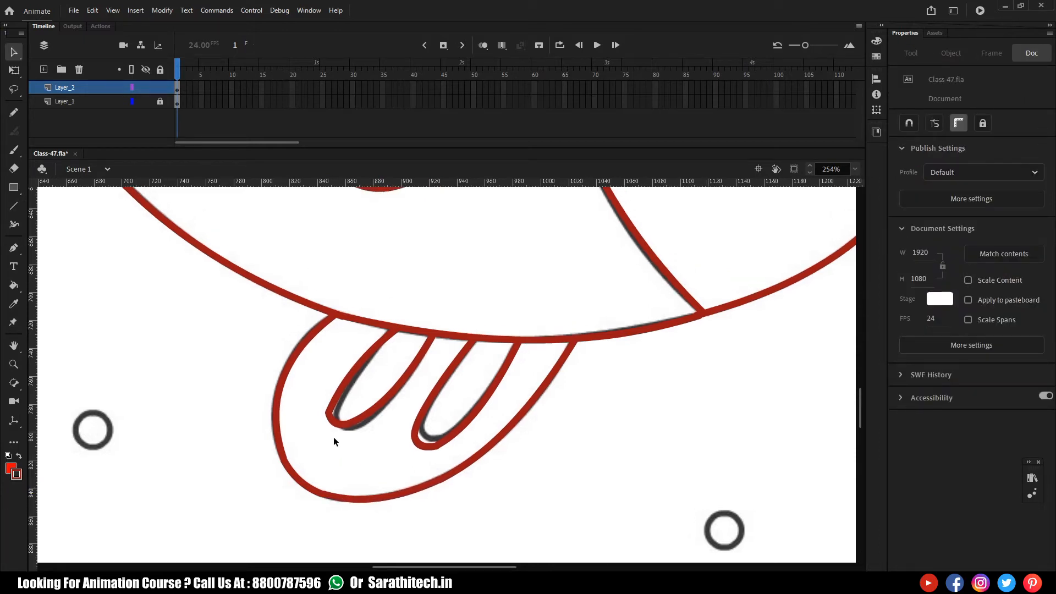
Skew the bottom fin's rear inner lobe slightly so it matches the outline underneath
click(371, 410)
shift+click(364, 361)
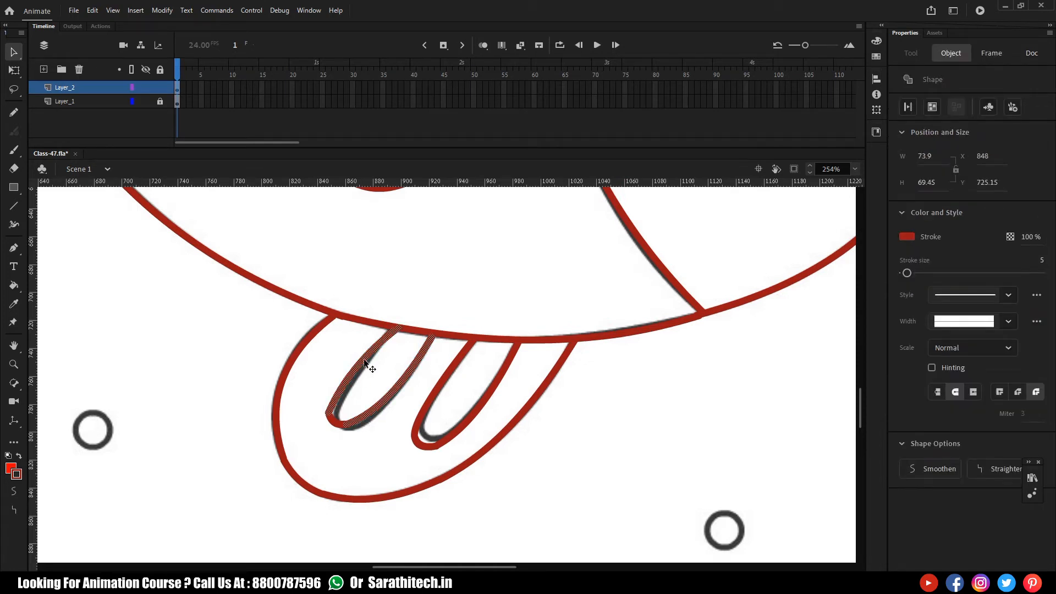
drag(359, 433, 367, 448)
key(q)
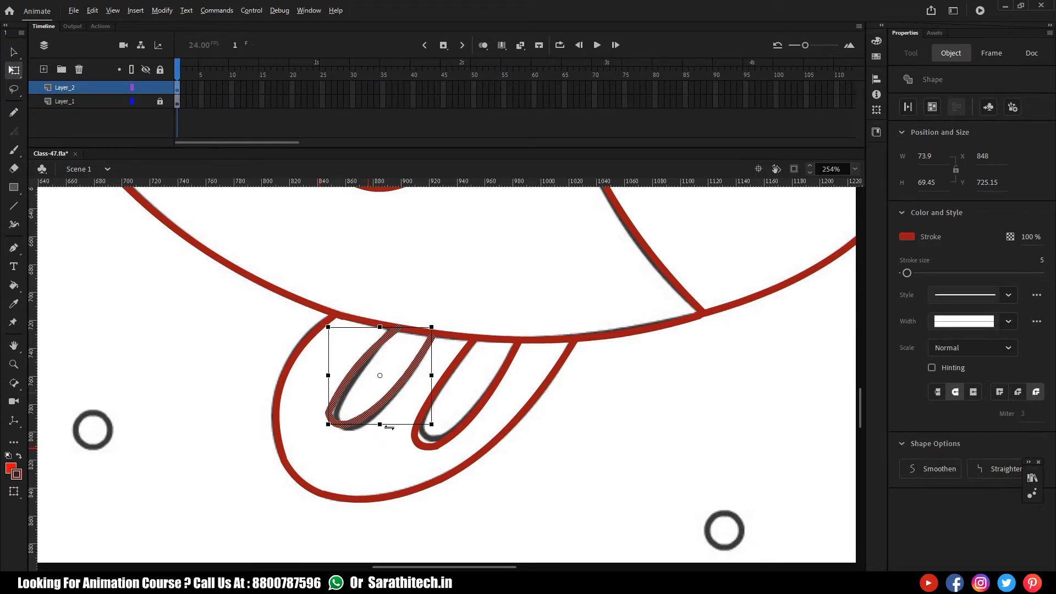
drag(388, 424, 397, 422)
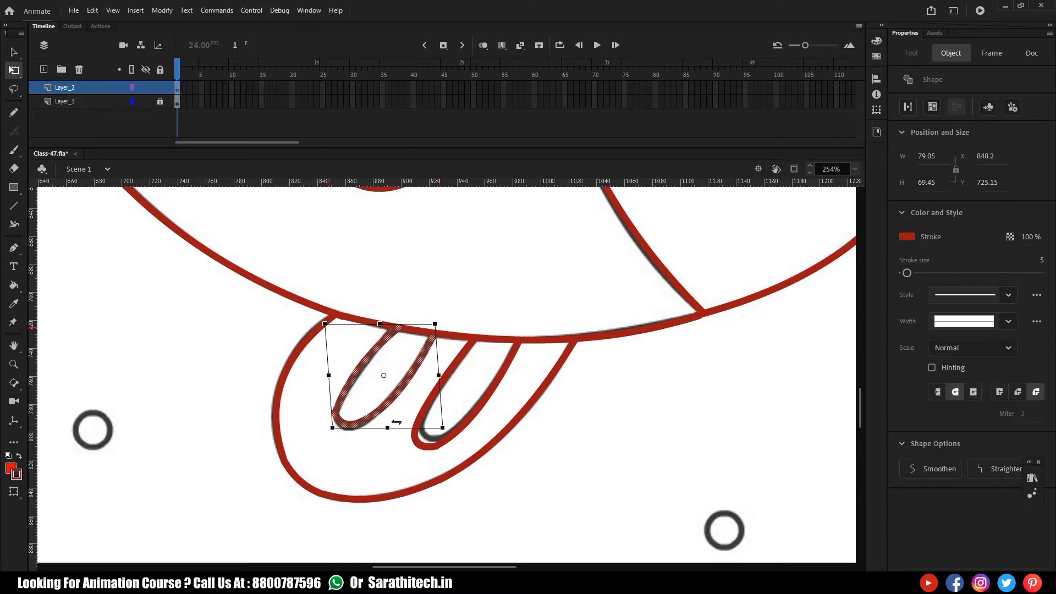
click(414, 378)
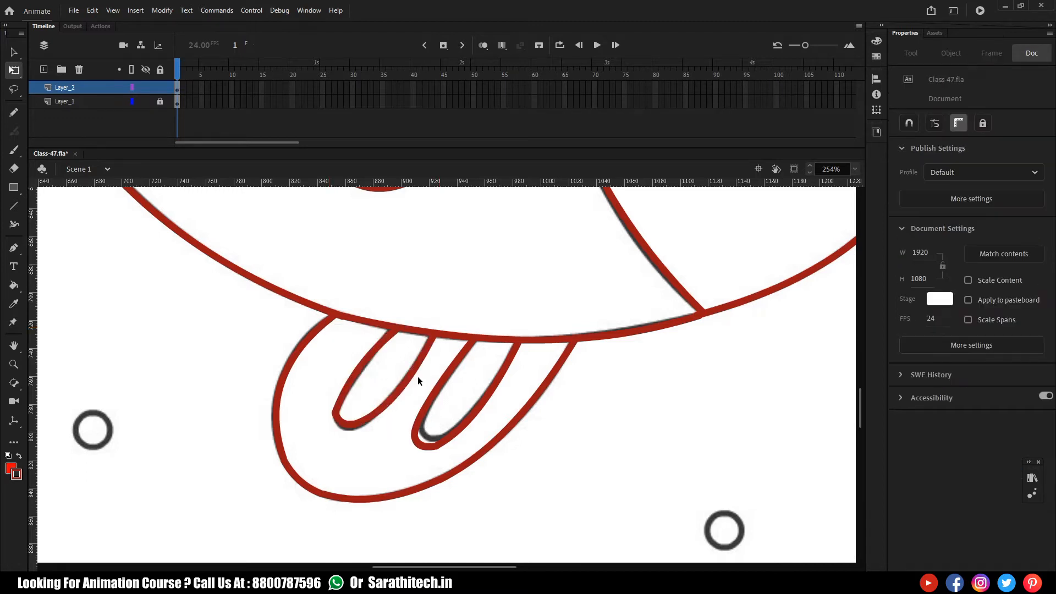
Shorten and skew the bottom fin's front inner lobe slightly so it matches the outline underneath
click(427, 417)
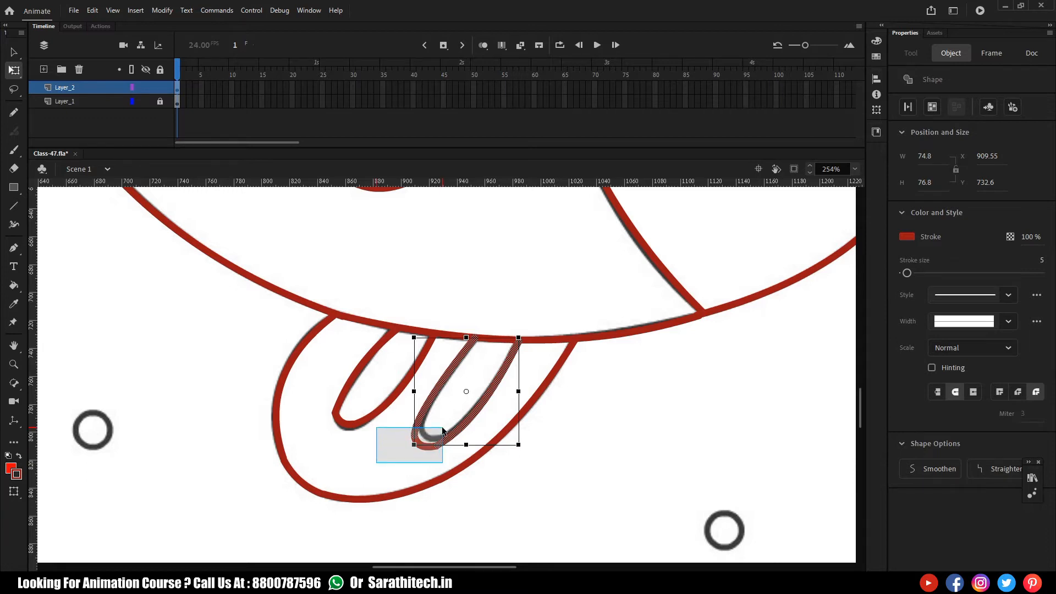
drag(466, 445, 478, 442)
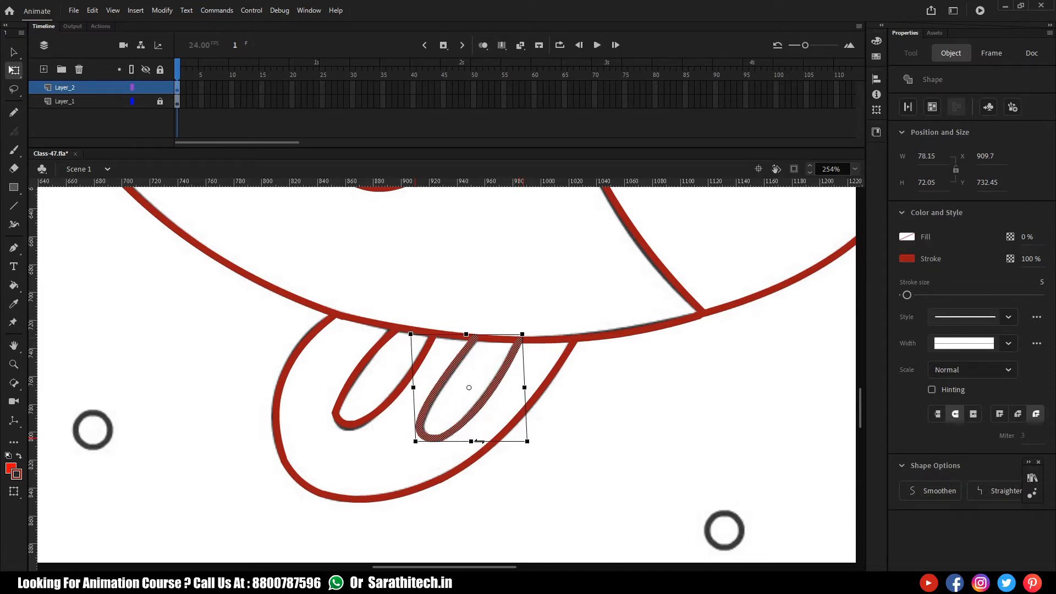
key(v)
click(636, 436)
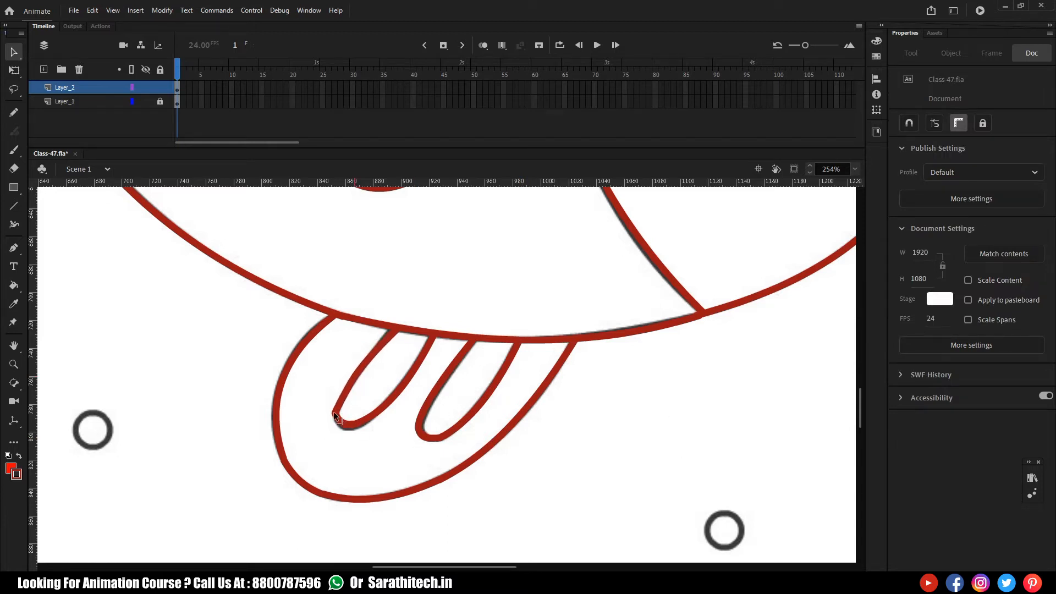
Retrace the rounded tip of the bottom fin's rear inner lobe with a bent line
drag(323, 391, 383, 439)
key(n)
drag(344, 392, 383, 410)
key(v)
key(n)
key(v)
Trace the front curve of the tail fin's upper inner lobe with a line from the body, bent over the rounded end
scroll(471, 436, down, 5)
drag(481, 409, 484, 460)
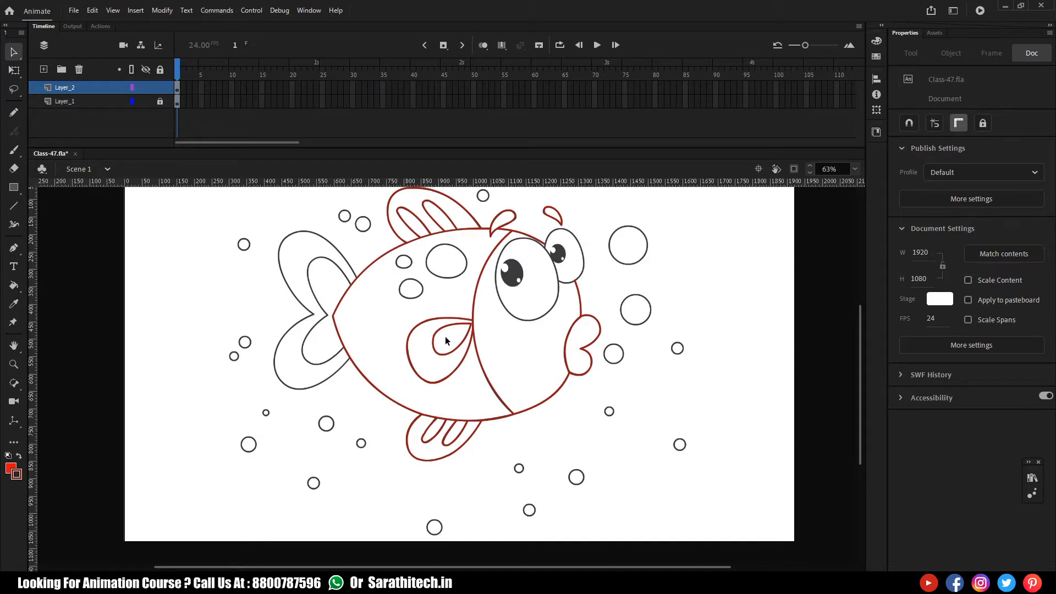
key(ctrl+equal)
drag(480, 412, 455, 365)
key(n)
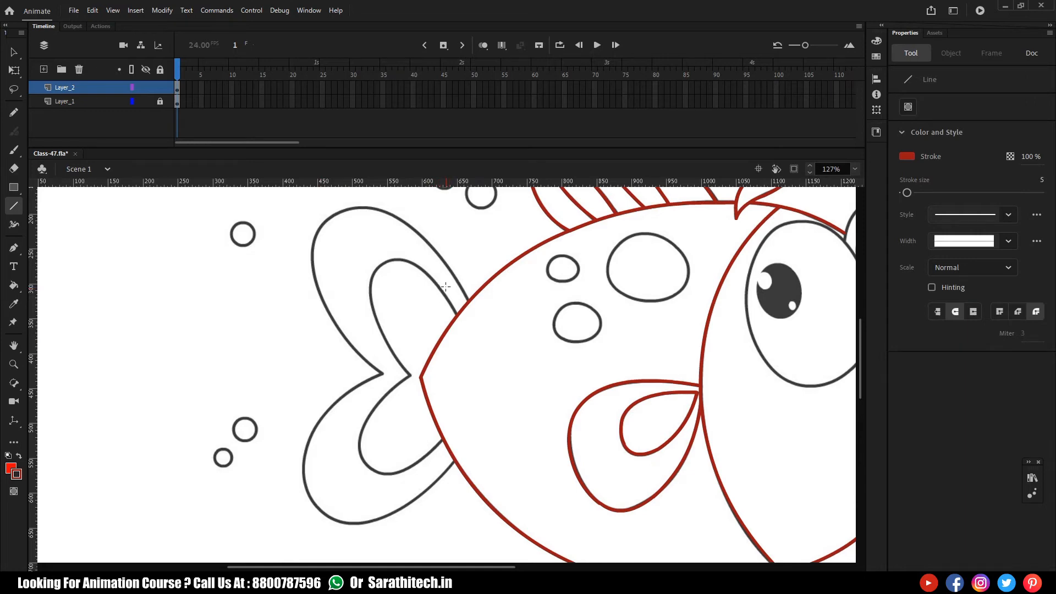
drag(607, 489, 387, 282)
drag(381, 328, 554, 419)
drag(455, 309, 525, 397)
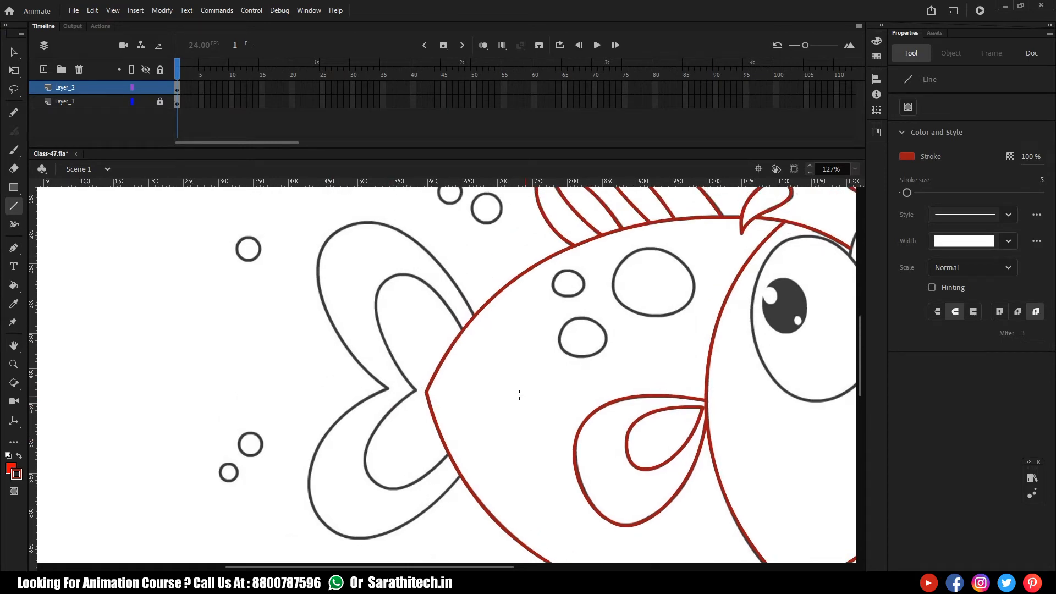
drag(462, 329, 391, 281)
key(v)
mouse_move(420, 302)
mouse_down()
mouse_move(415, 275)
mouse_move(389, 288)
mouse_move(417, 393)
mouse_up()
Trace the rear curve of the tail's upper inner lobe down to the notch and align its join with the front curve
key(n)
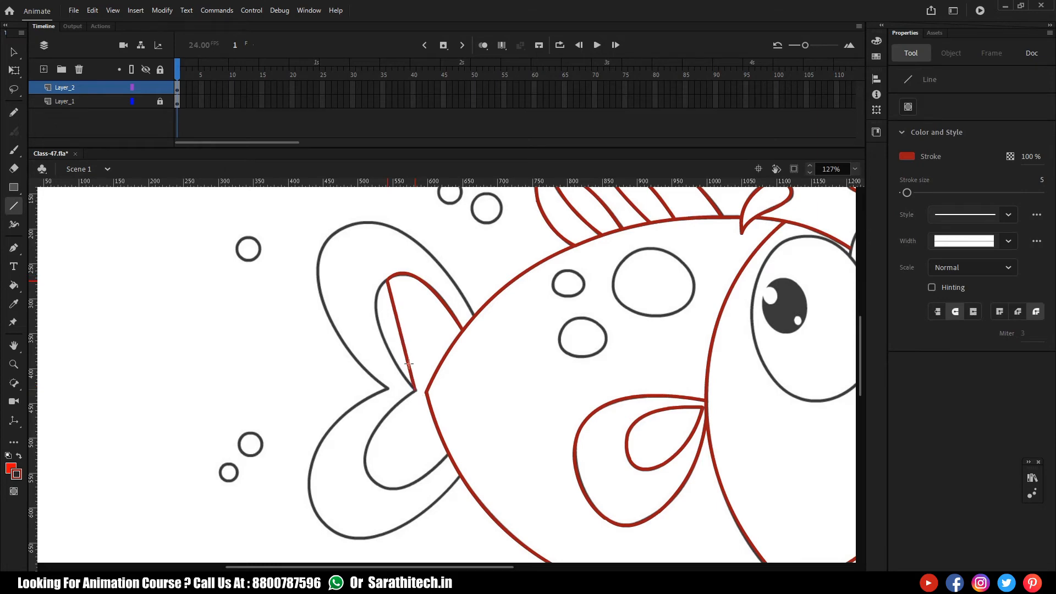
key(v)
drag(400, 330, 382, 330)
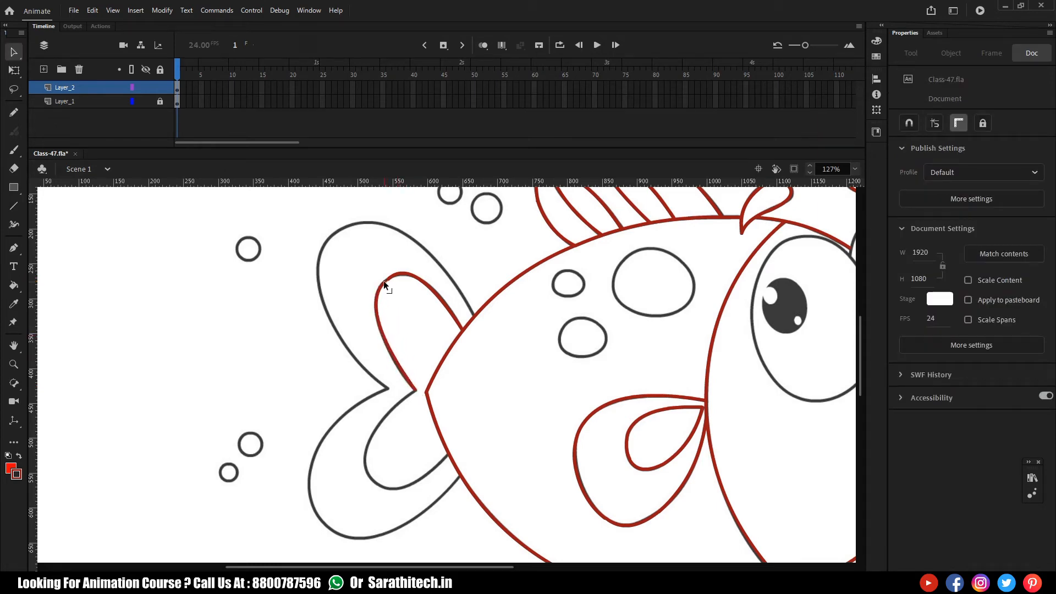
drag(389, 280, 384, 281)
Trace the tail's lower inner lobe from the notch around to the body with bent lines
mouse_move(413, 397)
mouse_down()
mouse_move(418, 352)
mouse_move(379, 440)
mouse_move(365, 415)
mouse_move(353, 427)
mouse_move(450, 408)
mouse_move(393, 446)
mouse_move(368, 445)
mouse_up()
key(n)
key(v)
key(n)
key(v)
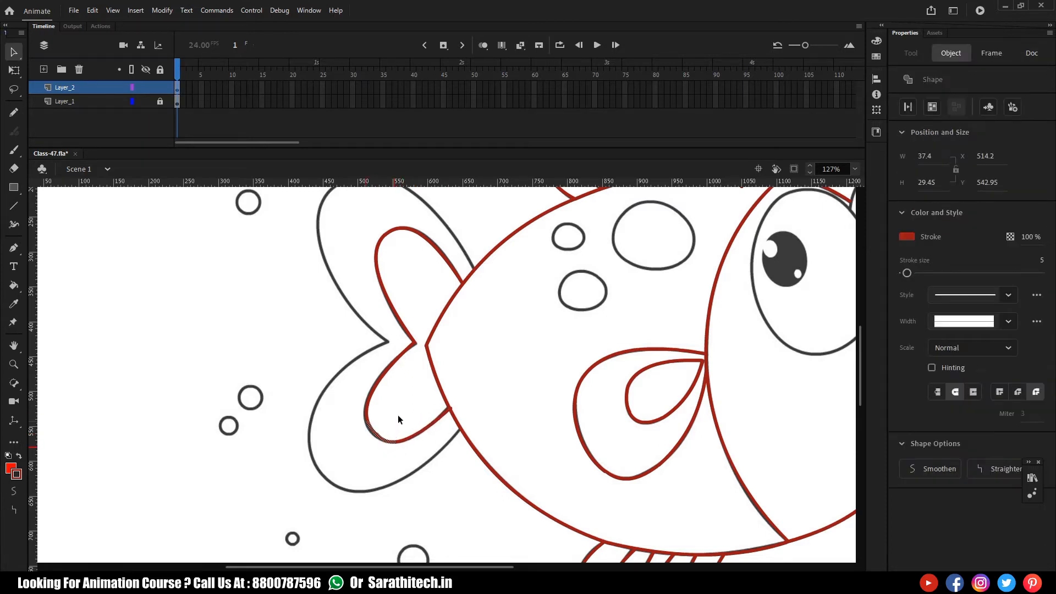
Delete the uneven stretch around the lower inner lobe's rounded tip and retrace it with a bent line
drag(342, 416, 404, 454)
key(ctrl+equal)
key(ctrl+equal)
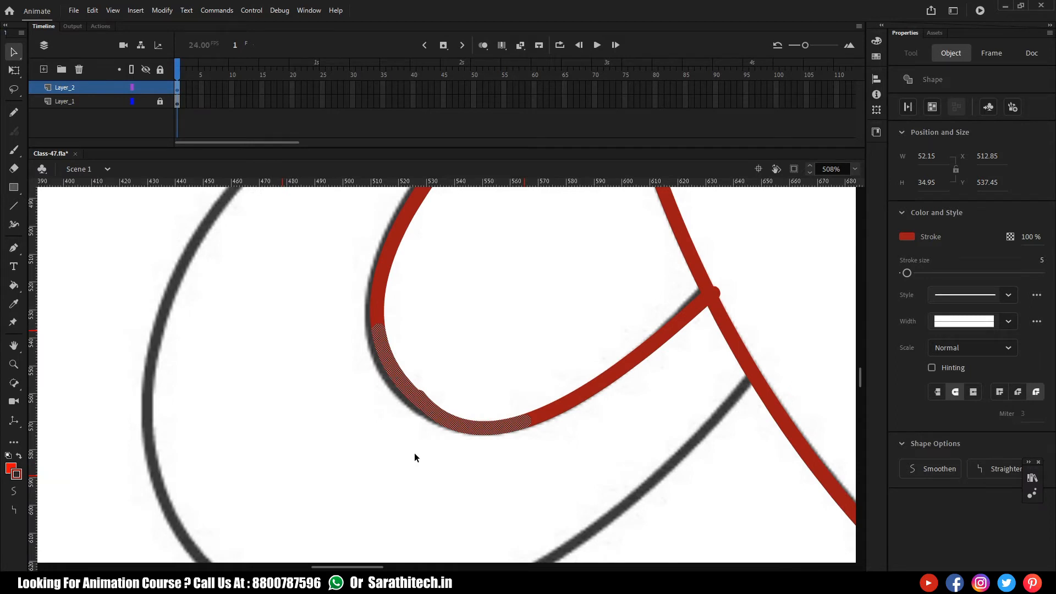
key(Delete)
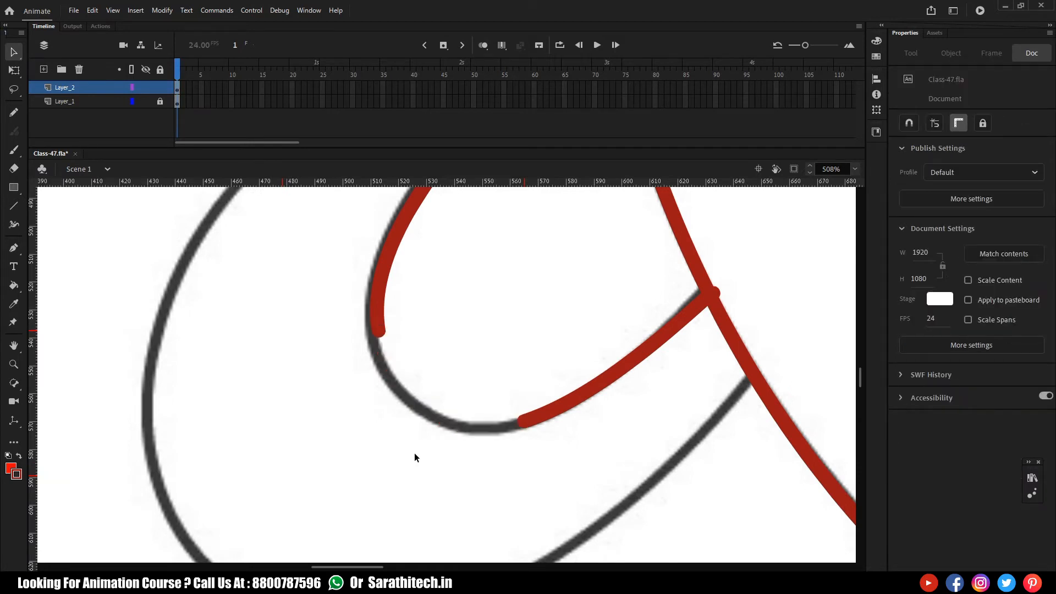
key(n)
key(v)
mouse_move(376, 334)
mouse_down()
mouse_move(535, 414)
mouse_move(457, 437)
mouse_move(458, 447)
mouse_move(440, 431)
mouse_up()
key(n)
key(v)
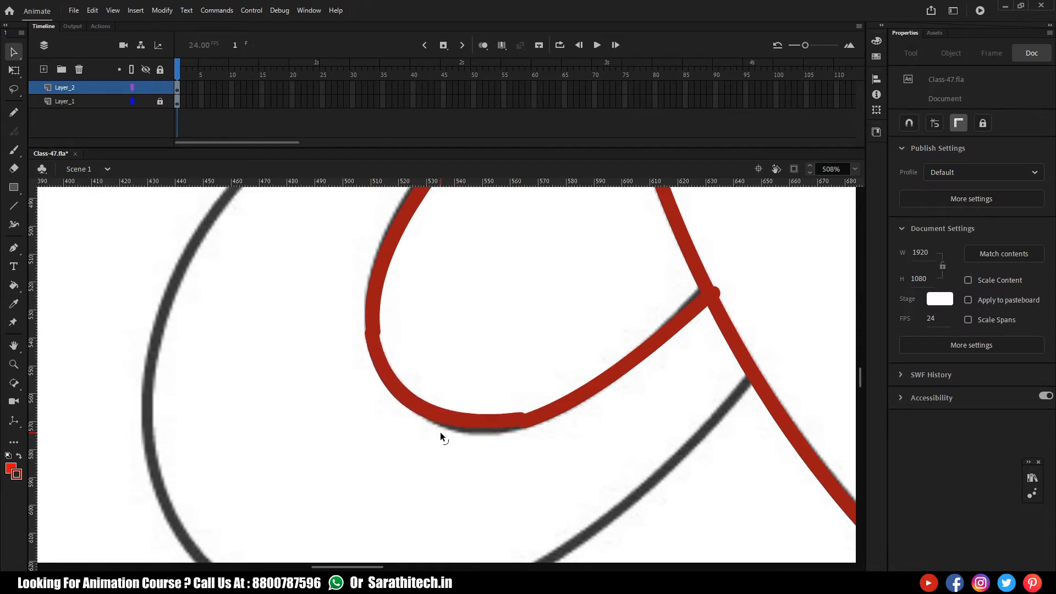
Replace the lower inner lobe's tip segments with newly bent lines and align their upper join with the outline underneath
click(490, 419)
key(Delete)
key(n)
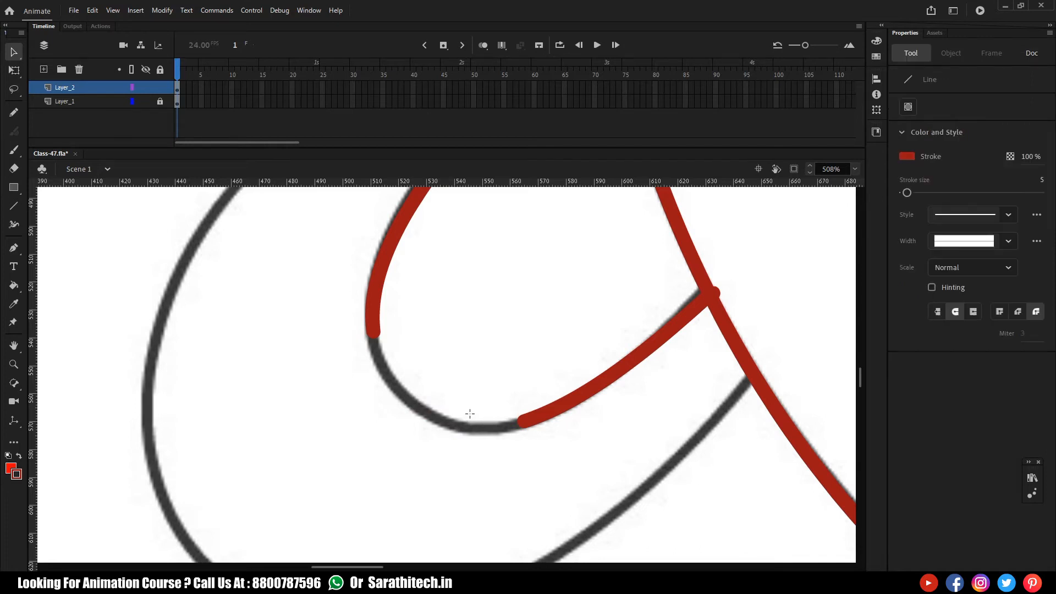
mouse_move(373, 332)
mouse_down()
mouse_move(432, 417)
mouse_move(401, 385)
mouse_move(457, 414)
mouse_move(523, 422)
mouse_move(485, 428)
mouse_up()
key(v)
key(n)
key(v)
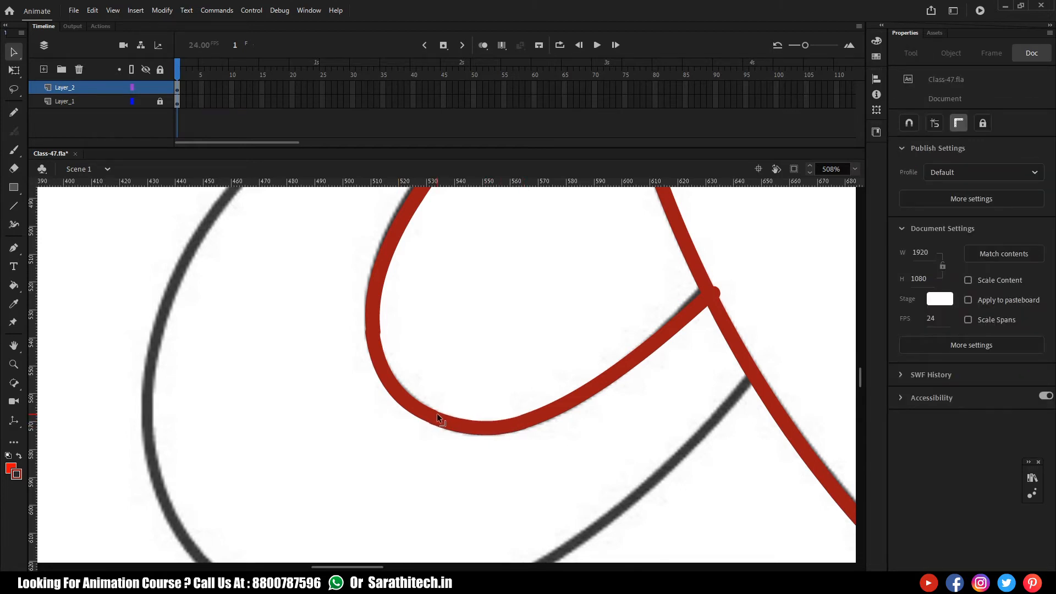
drag(377, 335, 374, 333)
Remove the tiny line stub where the lower inner lobe crosses the body, and move the inner notch corner onto the drawing's corner
click(717, 296)
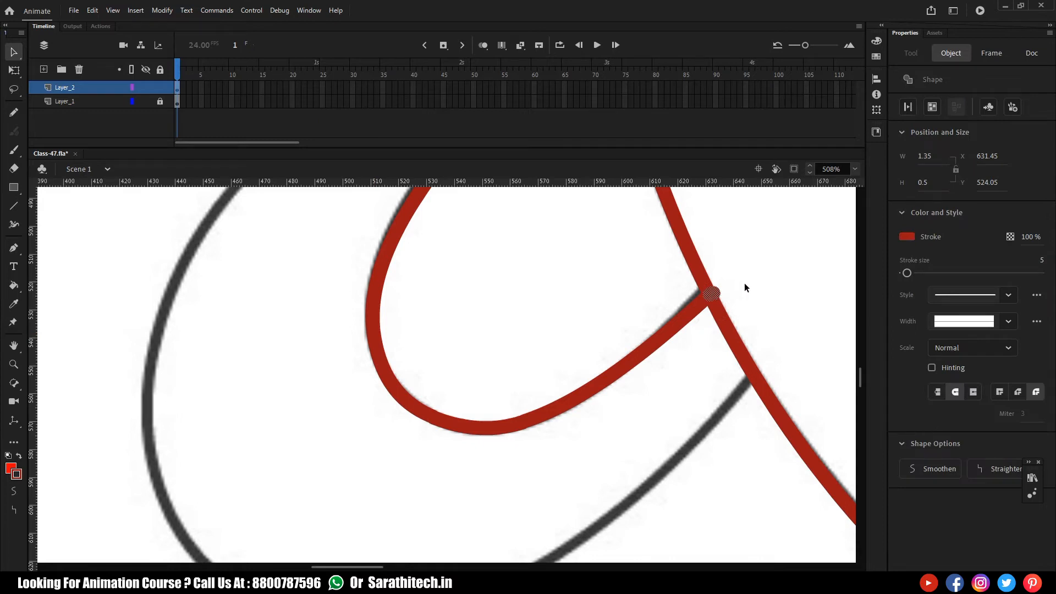
click(728, 299)
scroll(585, 323, up, 5)
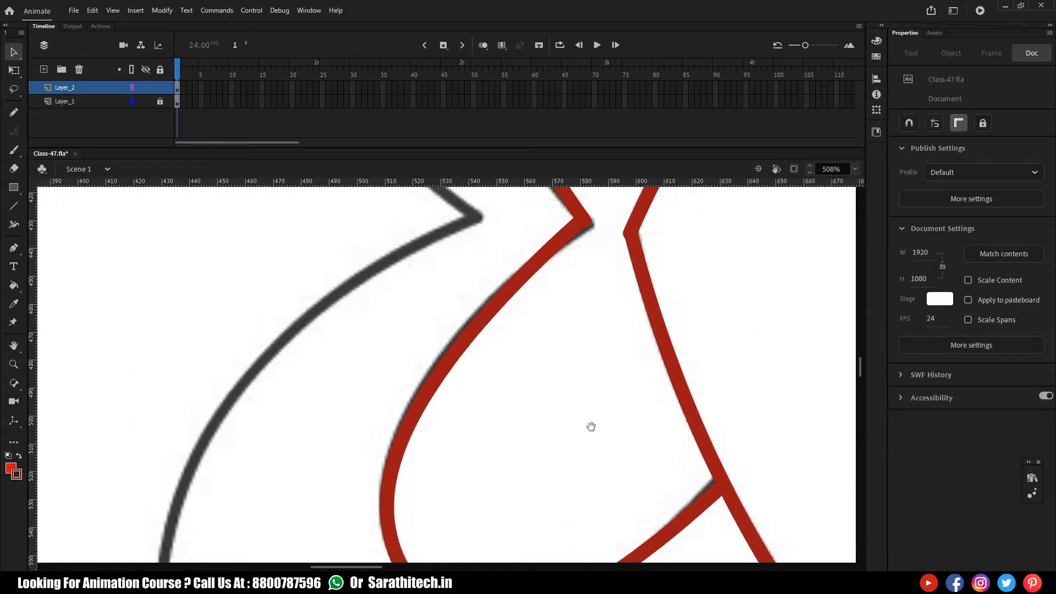
click(580, 264)
click(582, 282)
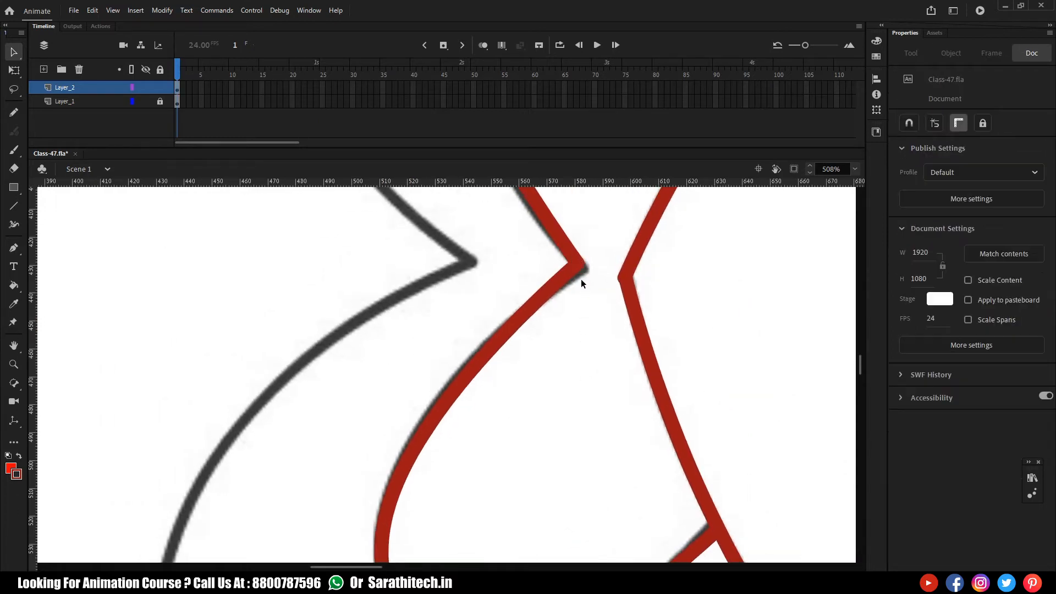
drag(581, 265, 584, 269)
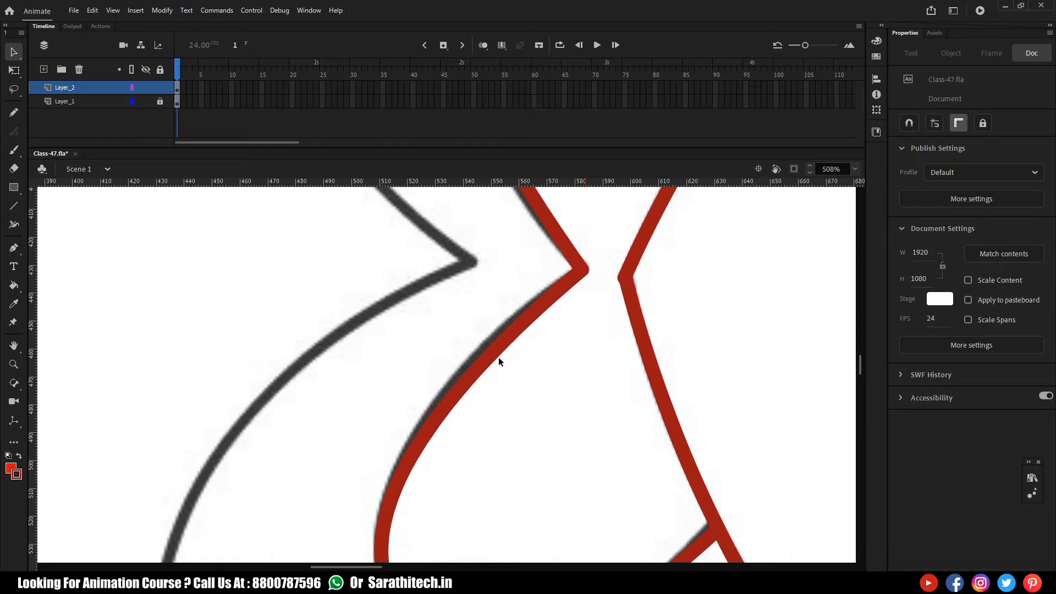
Try to bend the lower inner lobe's rear curve outward onto the outline underneath, and undo the attempts
drag(494, 351, 494, 347)
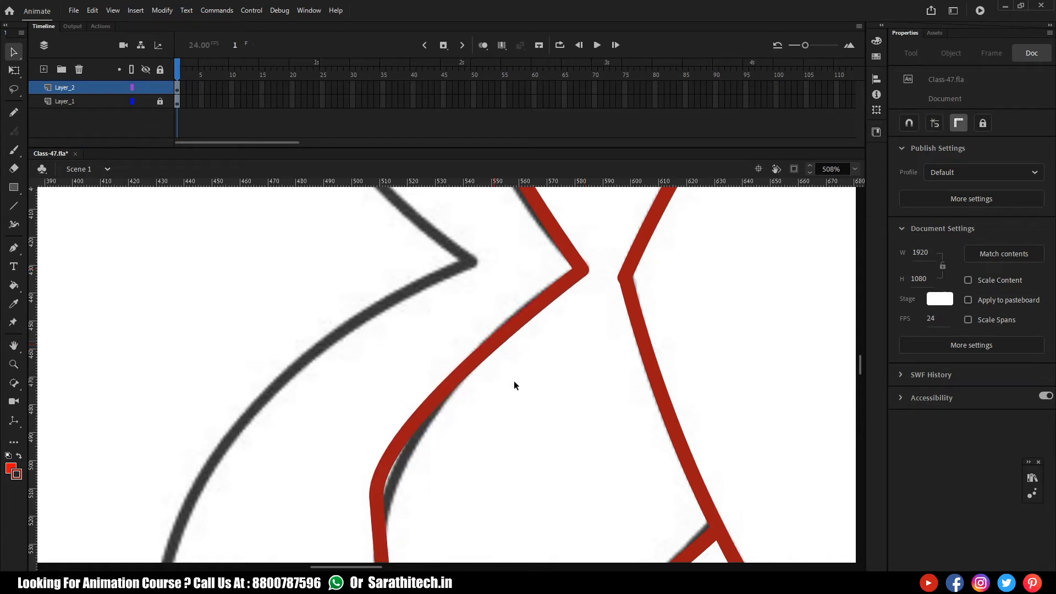
key(ctrl+z)
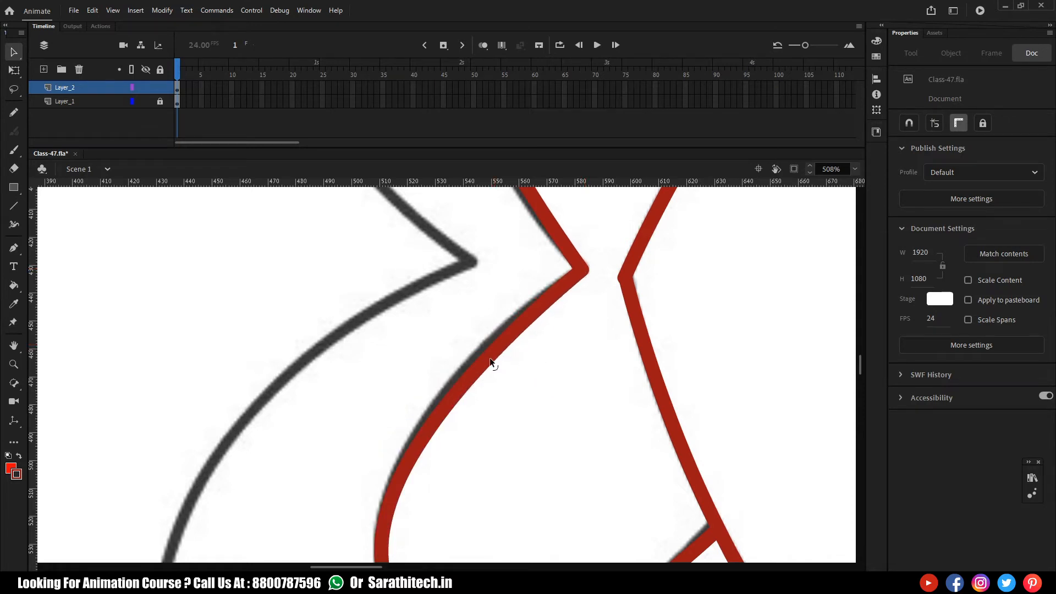
drag(487, 354, 488, 350)
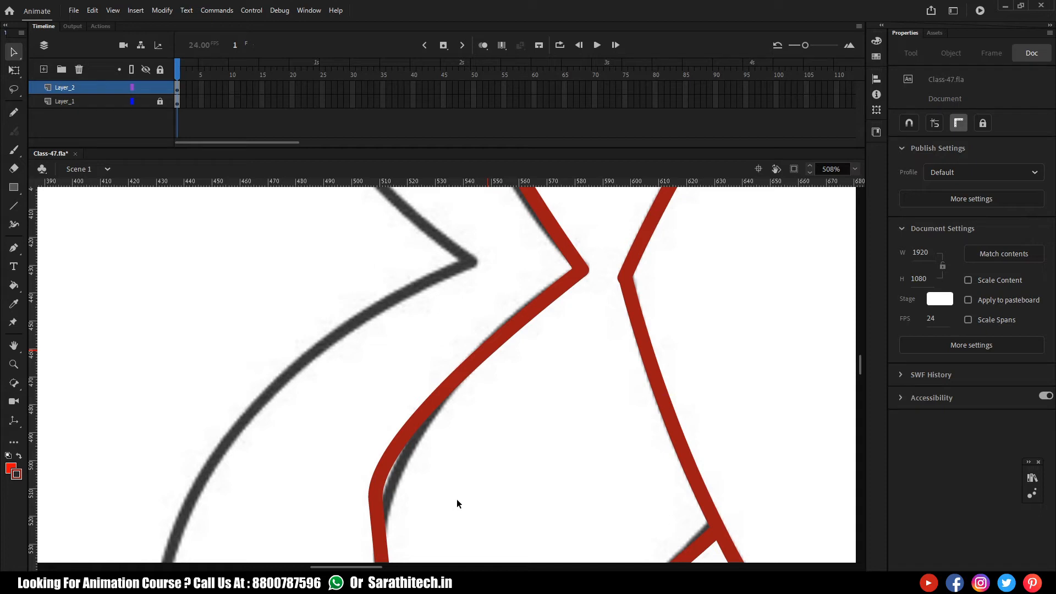
key(ctrl+z)
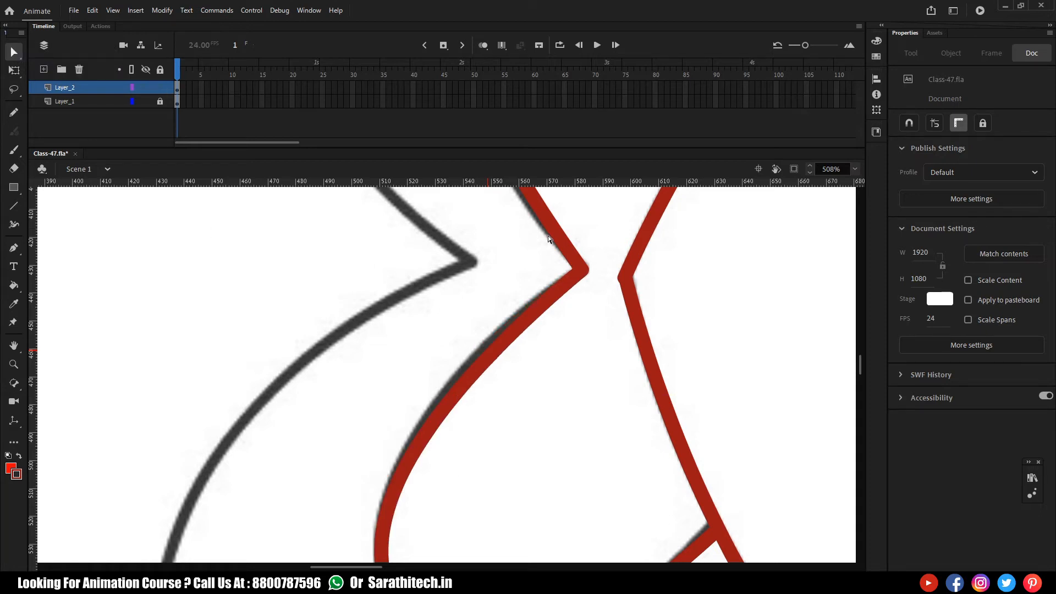
Adjust the notch point's curve handles so the rear curves of both inner tail lobes follow the outline underneath
click(583, 272)
drag(441, 394, 437, 363)
drag(600, 388, 567, 485)
drag(557, 387, 542, 497)
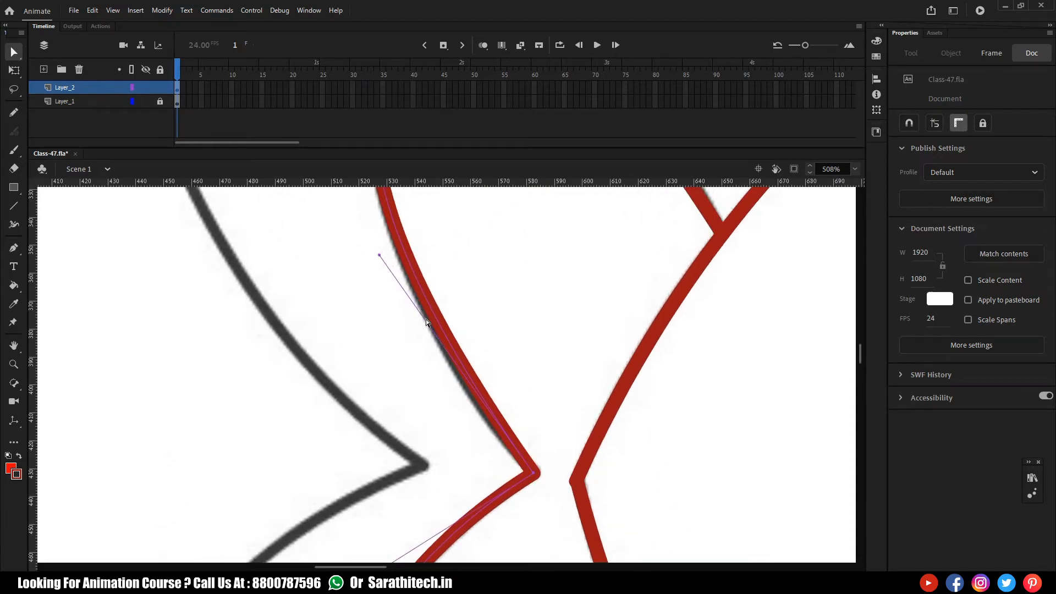
drag(379, 255, 372, 269)
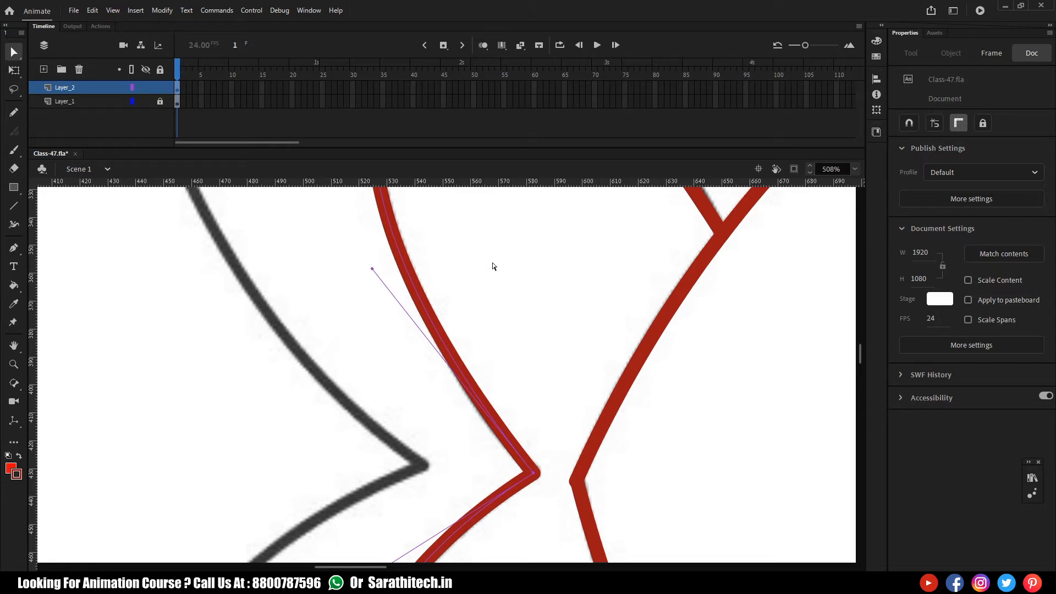
Adjust the curve handle at the body junction so the upper inner lobe's front curve matches the outline underneath
drag(492, 267, 502, 436)
drag(525, 283, 487, 399)
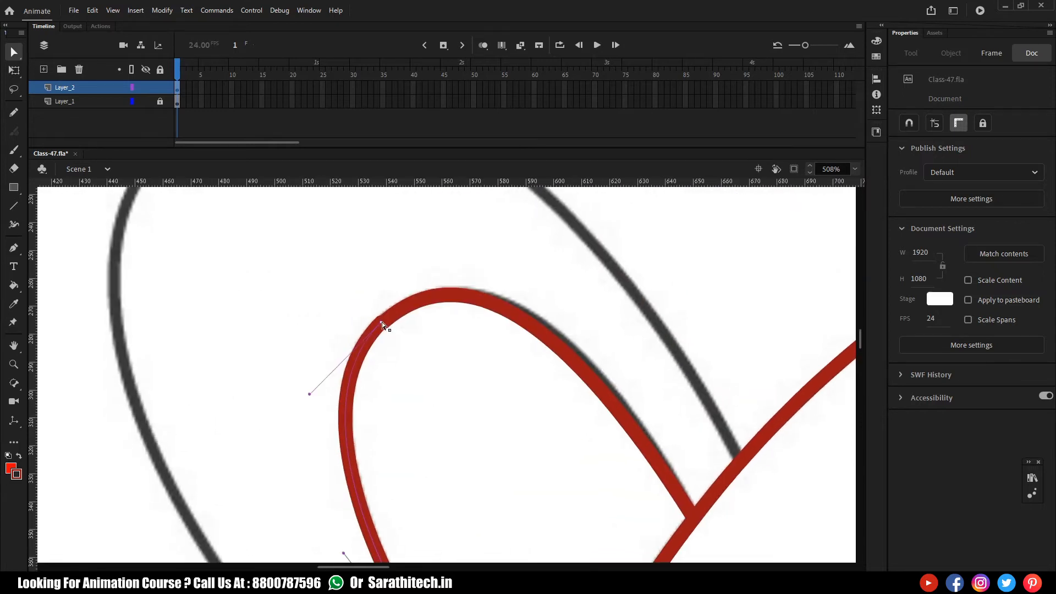
click(692, 515)
click(696, 519)
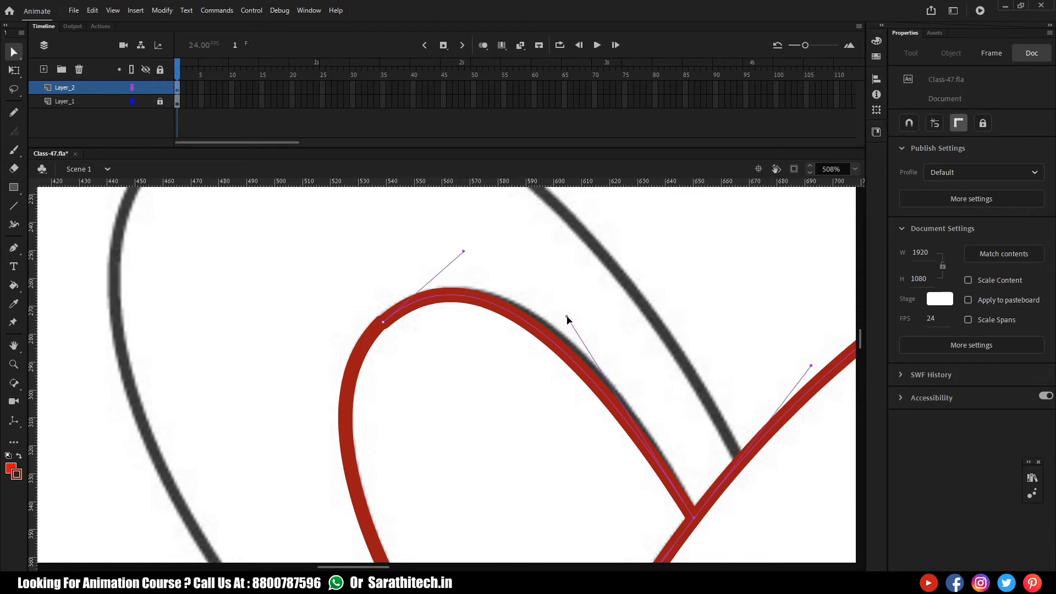
drag(567, 317, 572, 300)
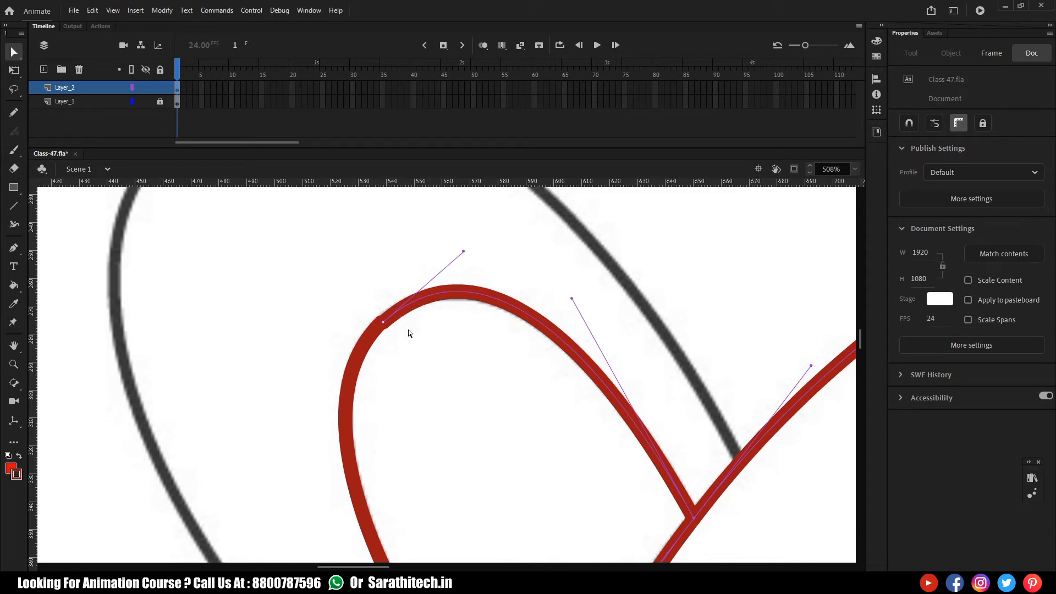
click(409, 361)
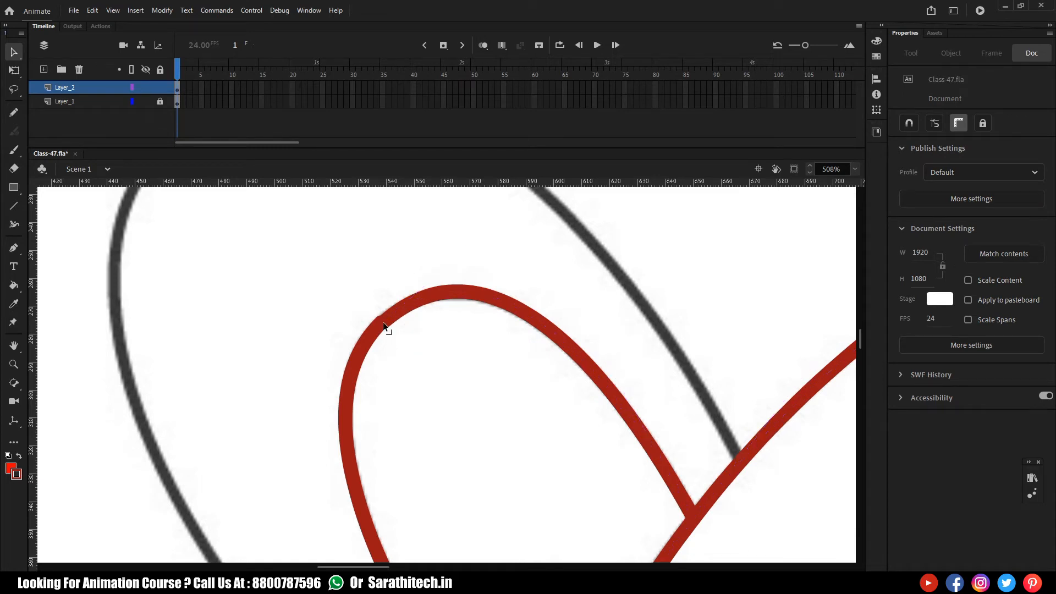
Align the uneven join at the upper inner lobe's rounded end and smoothen the stroke segment around it
drag(366, 298, 401, 342)
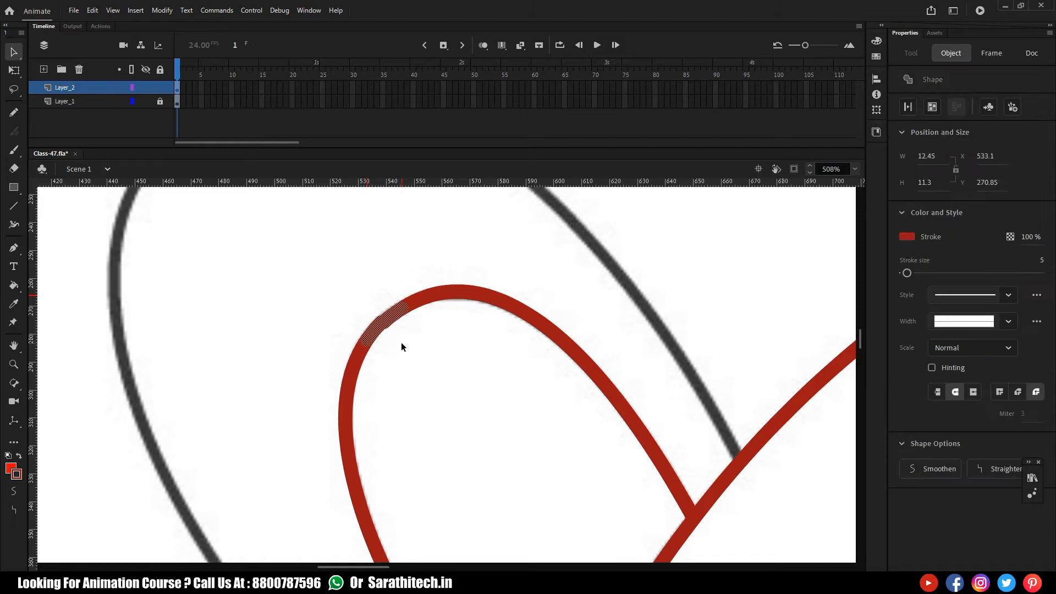
click(526, 448)
key(ctrl+equal)
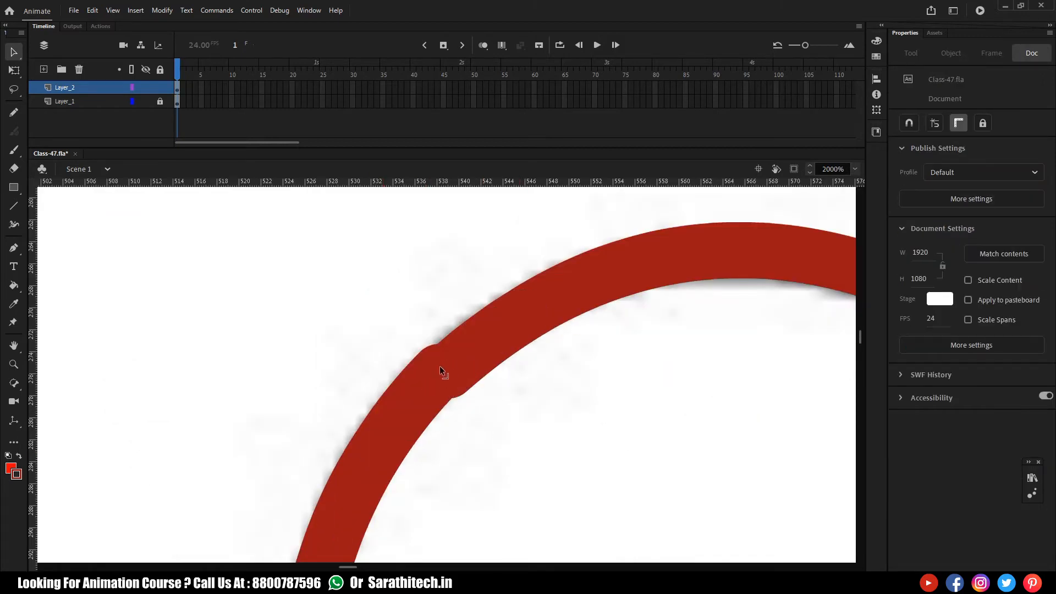
click(437, 358)
click(497, 432)
click(426, 396)
click(458, 414)
drag(446, 366, 440, 360)
drag(349, 310, 489, 417)
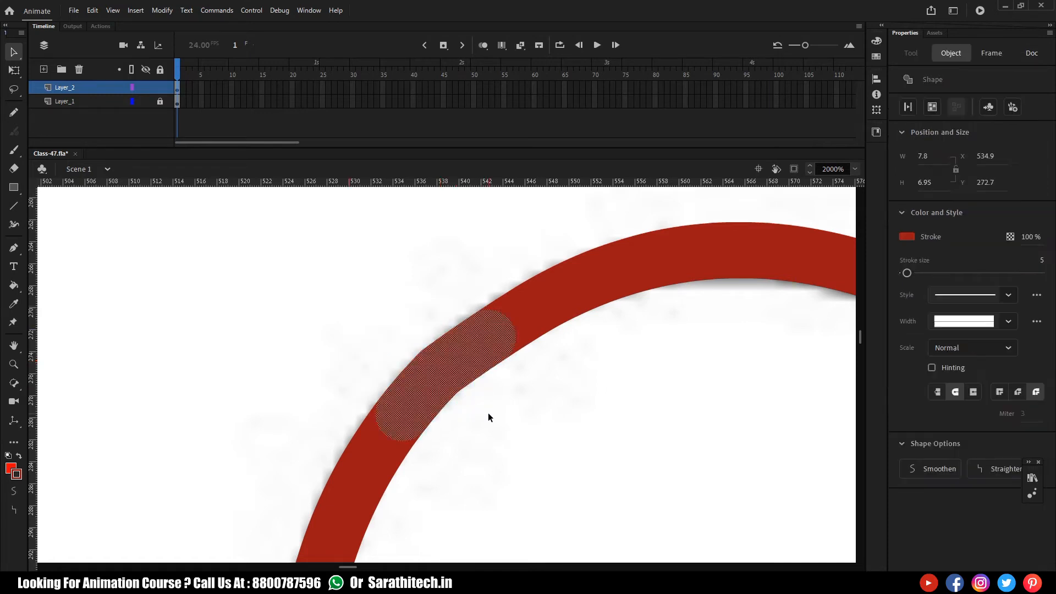
click(932, 471)
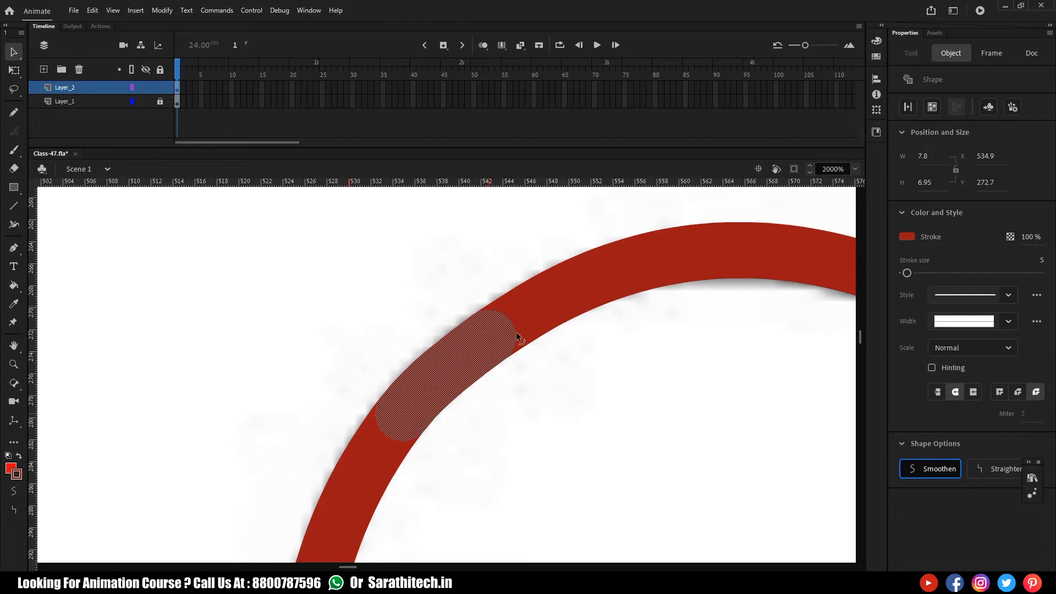
click(559, 418)
Select all stroke segments of both inner tail lobes, try moving them off the fish, and undo the move
key(ctrl+minus)
key(ctrl+minus)
key(ctrl+minus)
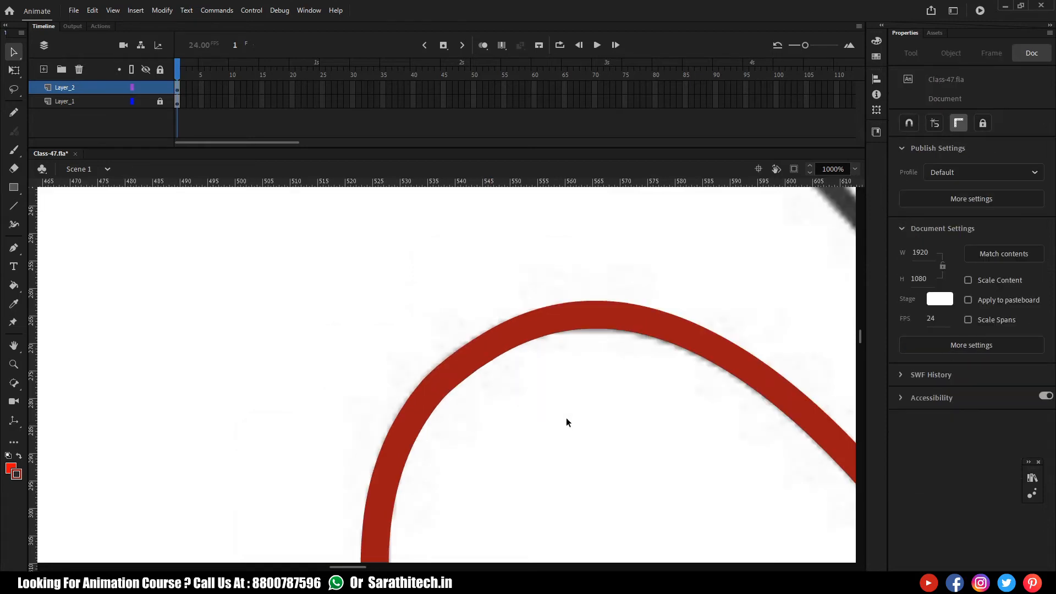
key(ctrl+minus)
drag(489, 438, 489, 369)
click(517, 341)
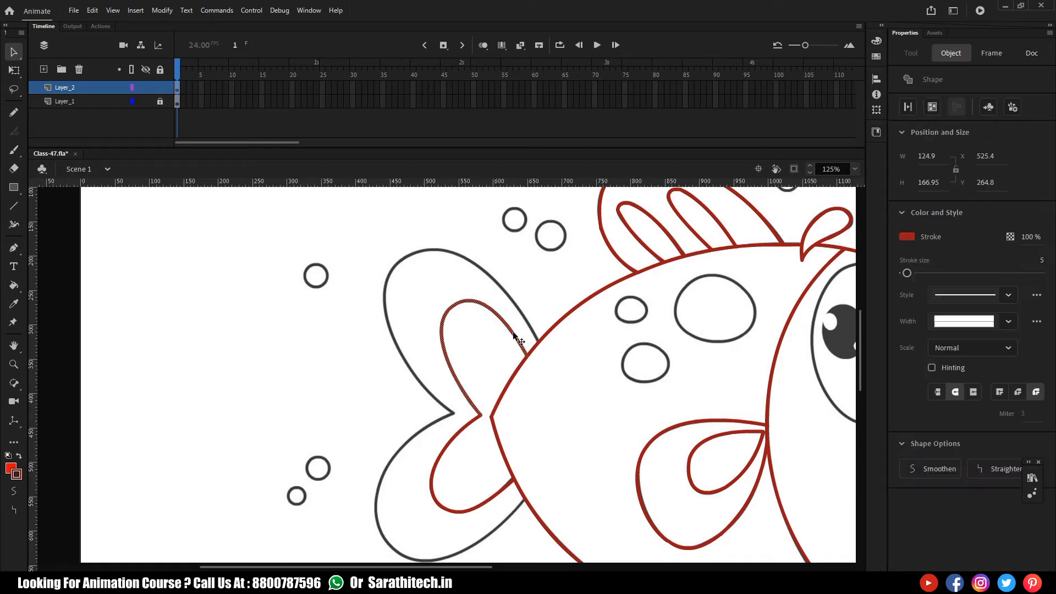
shift+click(467, 424)
shift+click(490, 500)
drag(465, 513, 482, 491)
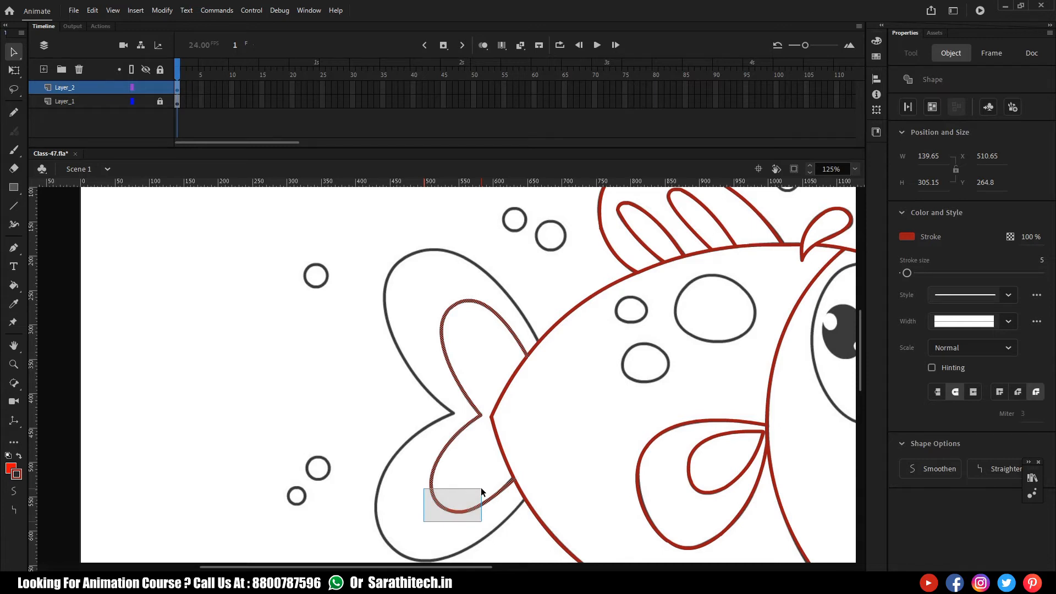
drag(481, 491, 481, 491)
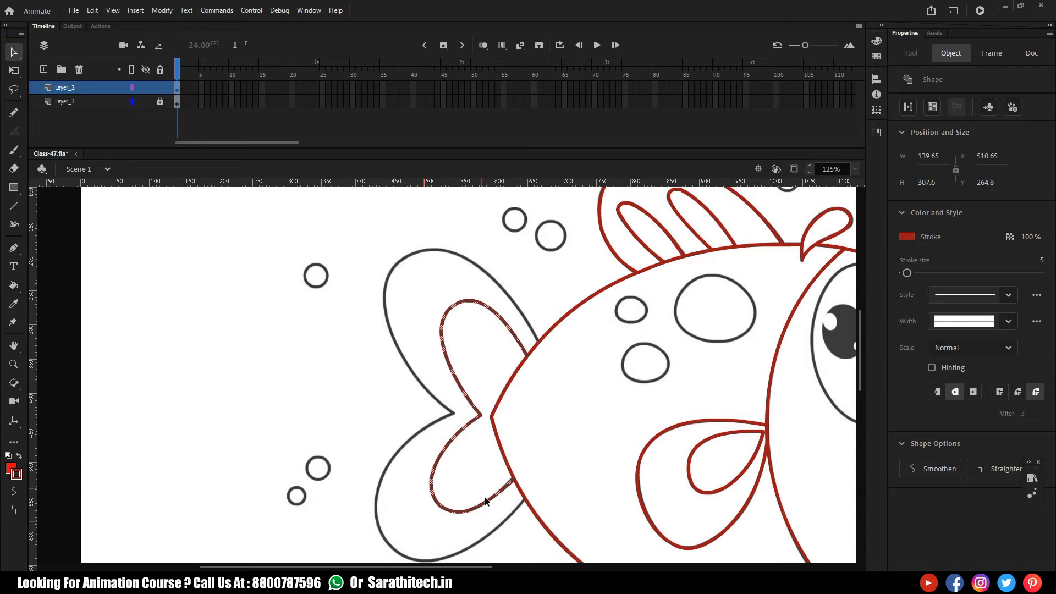
mouse_move(493, 500)
mouse_down()
mouse_move(292, 495)
mouse_move(252, 483)
mouse_up()
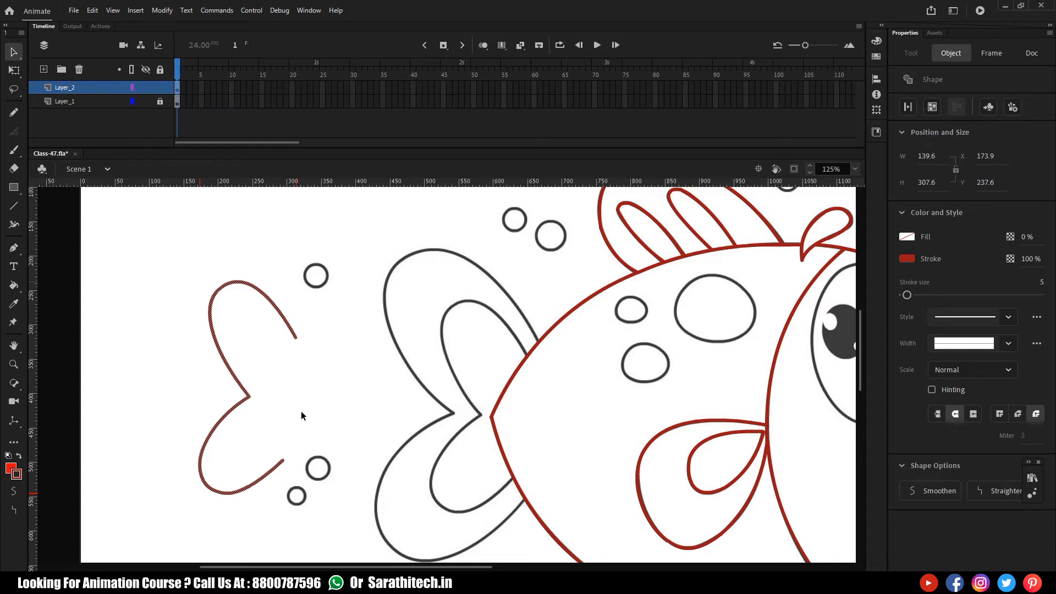
key(ctrl+z)
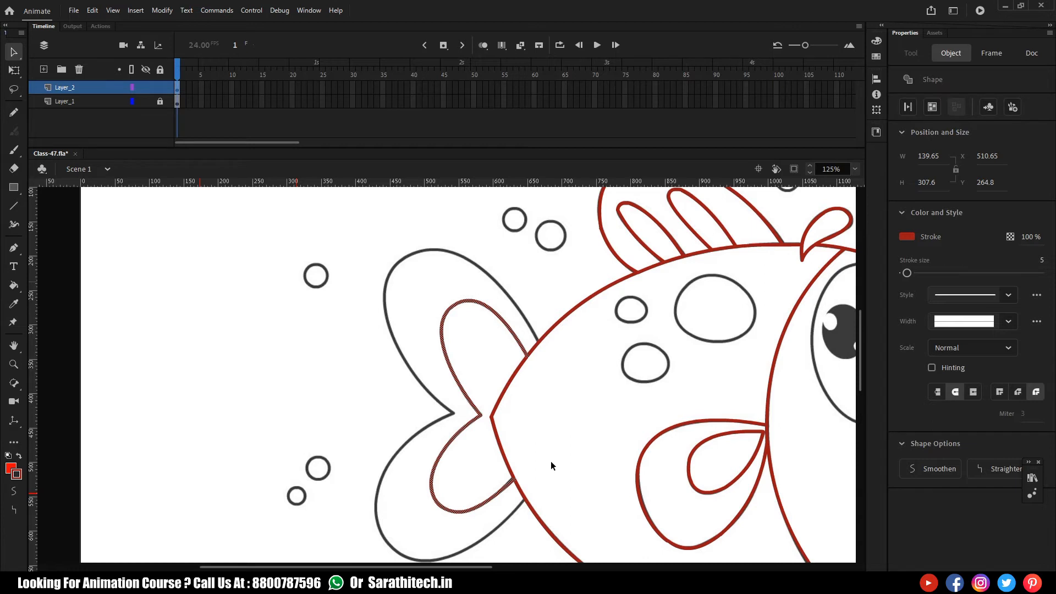
Paste a copy of both inner tail lobes in place and scale it to 120%
key(ctrl+shift+v)
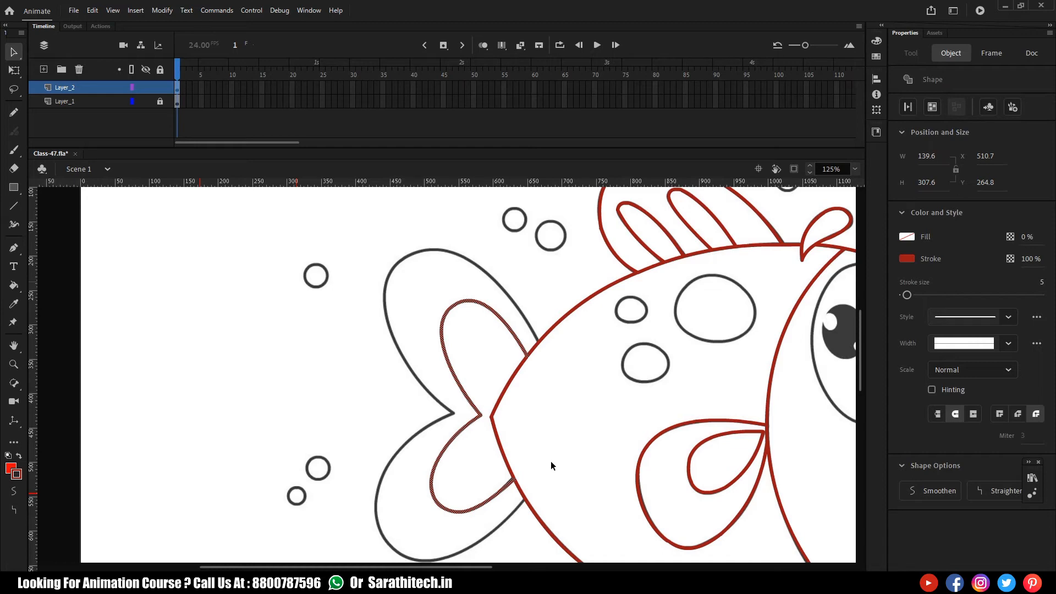
key(ctrl+alt+s)
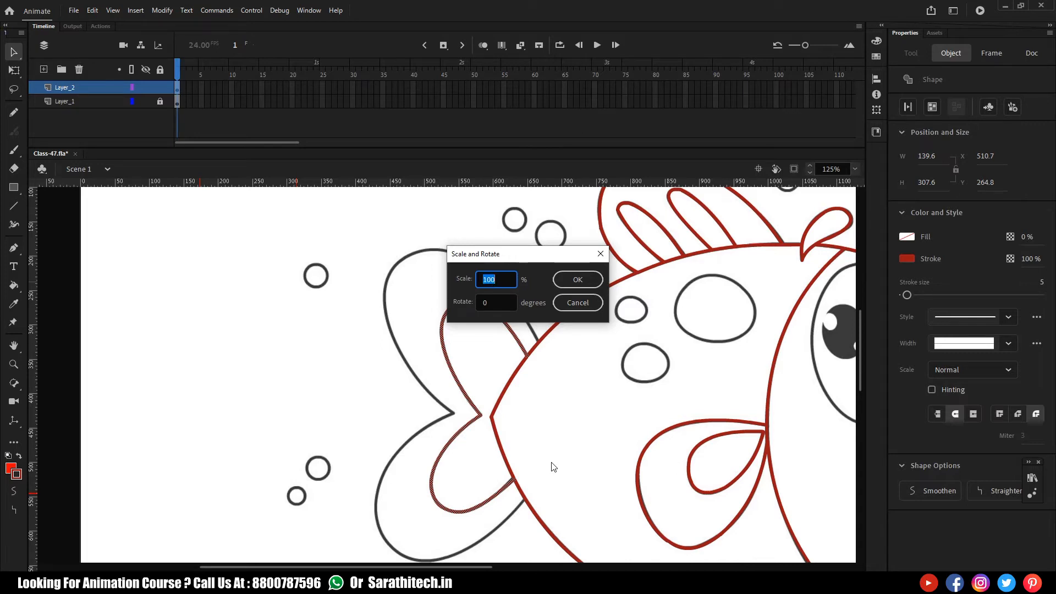
drag(514, 259, 616, 247)
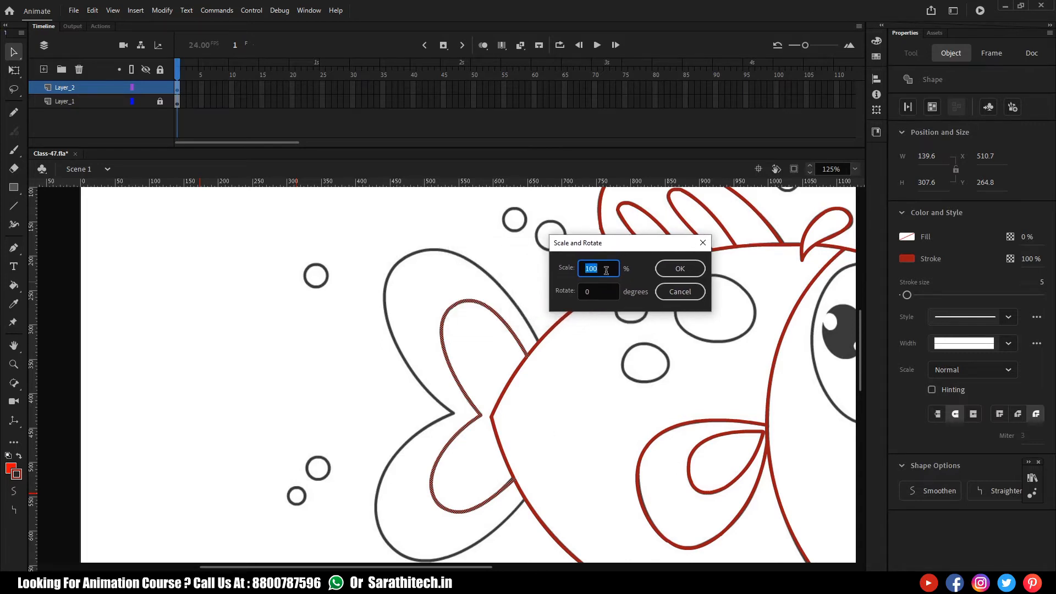
text(120)
click(685, 269)
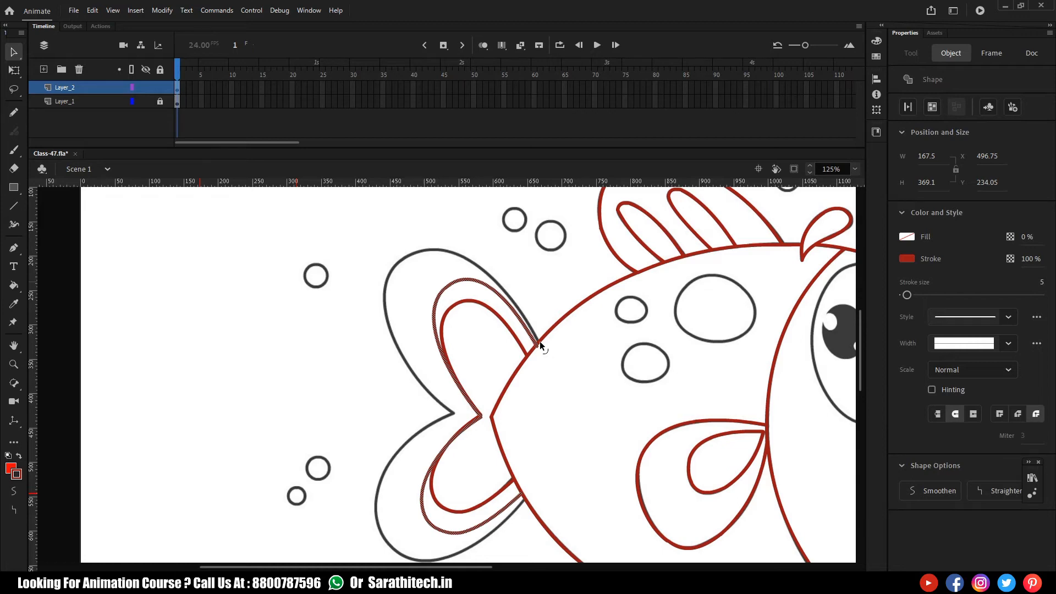
Try repeating the enlargement of the copied tail lobes to reach the outer outline, and undo the repeats
key(ctrl+y)
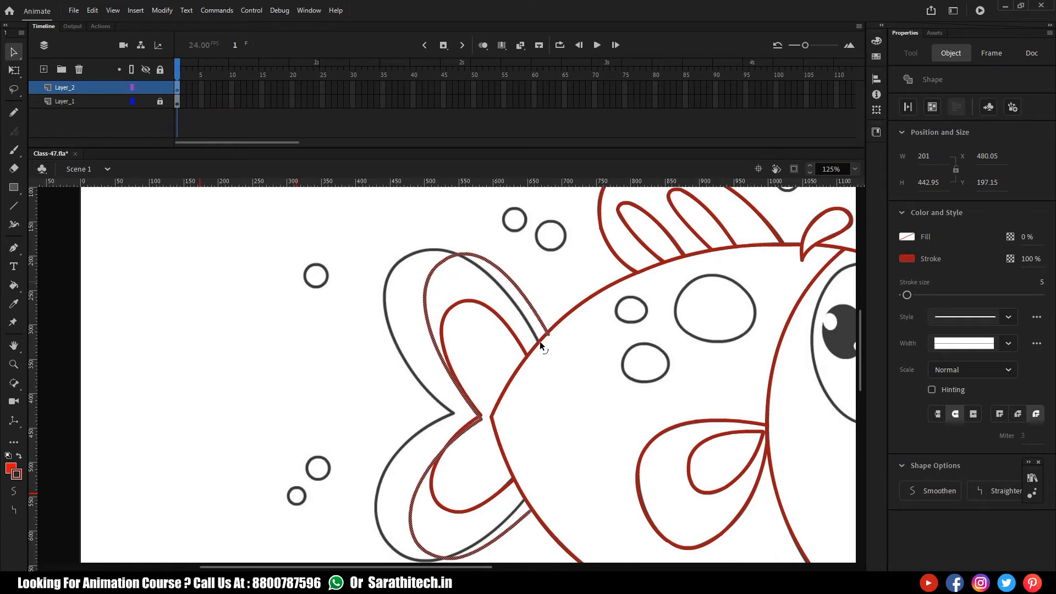
key(ctrl+y)
key(ctrl+y)
key(ctrl+y)
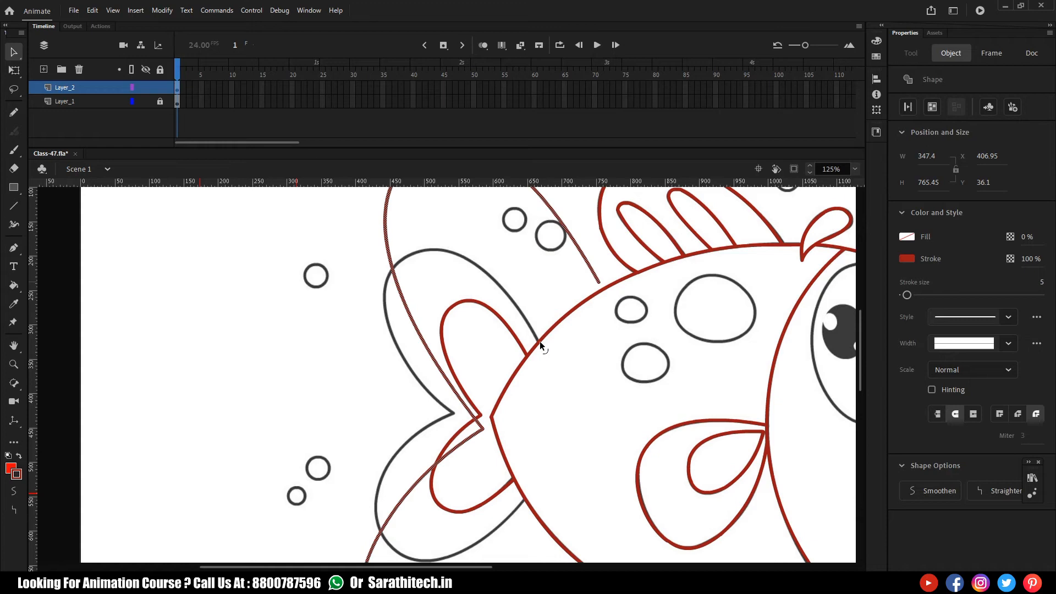
key(ctrl+z)
key(ctrl+z)
key(ctrl+z)
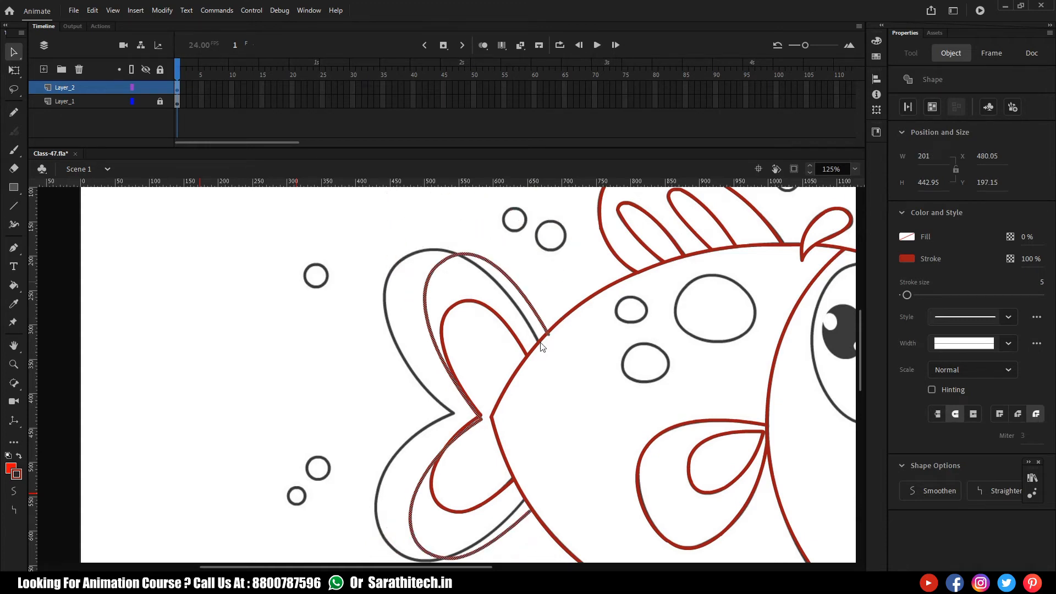
key(ctrl+z)
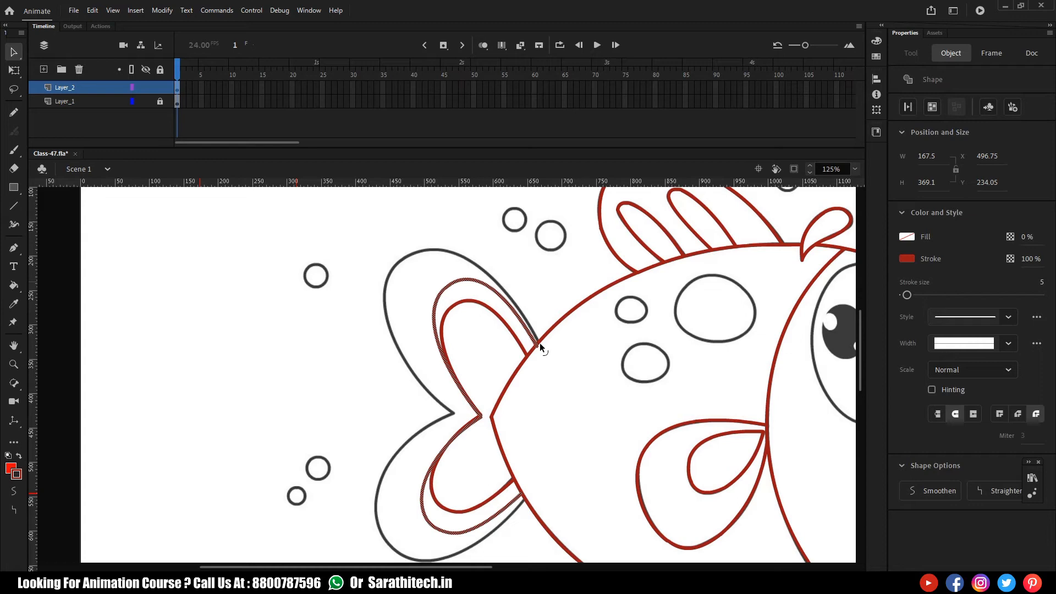
Stretch the copied tail lobes to about 239 px wide and 453 px high to fit the outer tail outline, and deselect them
key(q)
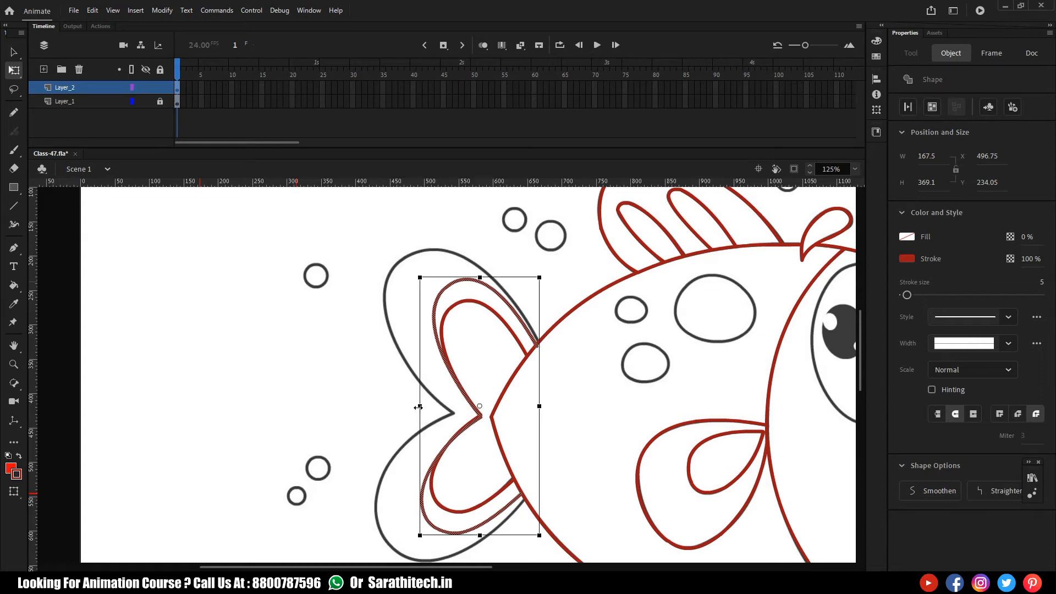
drag(420, 406, 370, 386)
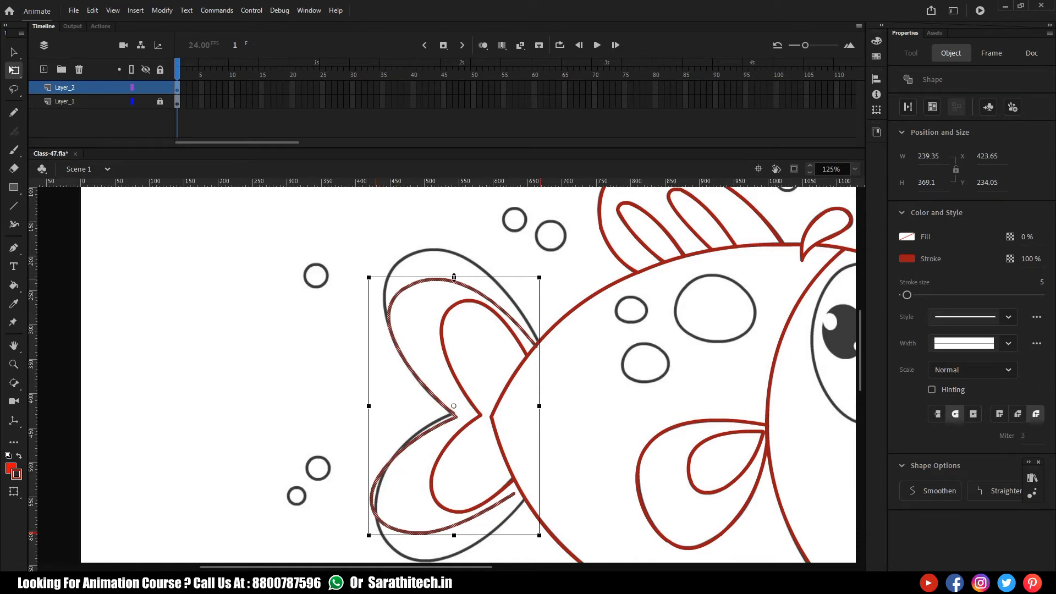
drag(453, 278, 458, 248)
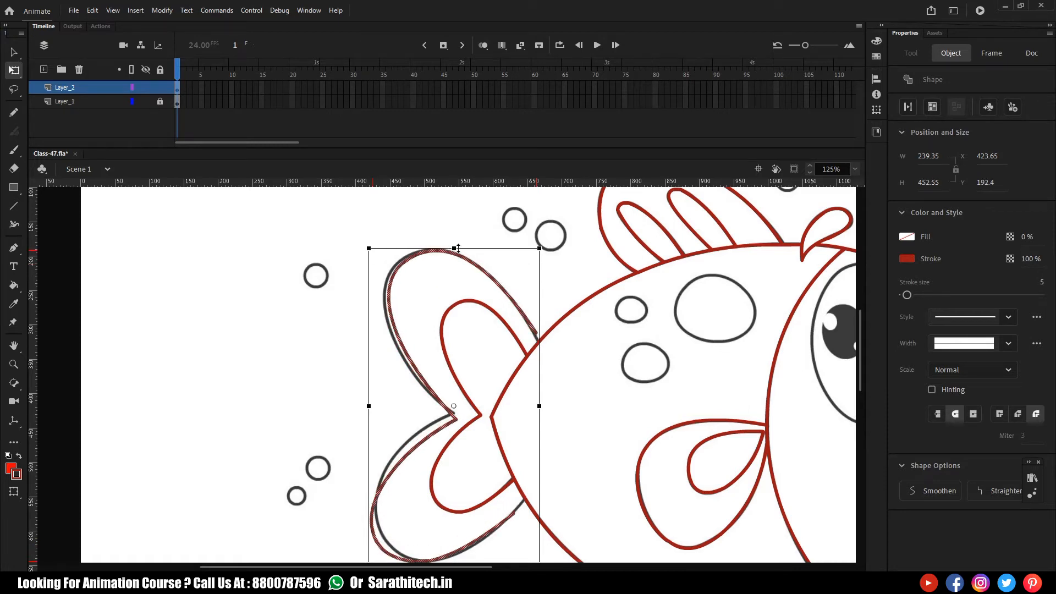
drag(458, 248, 459, 247)
key(v)
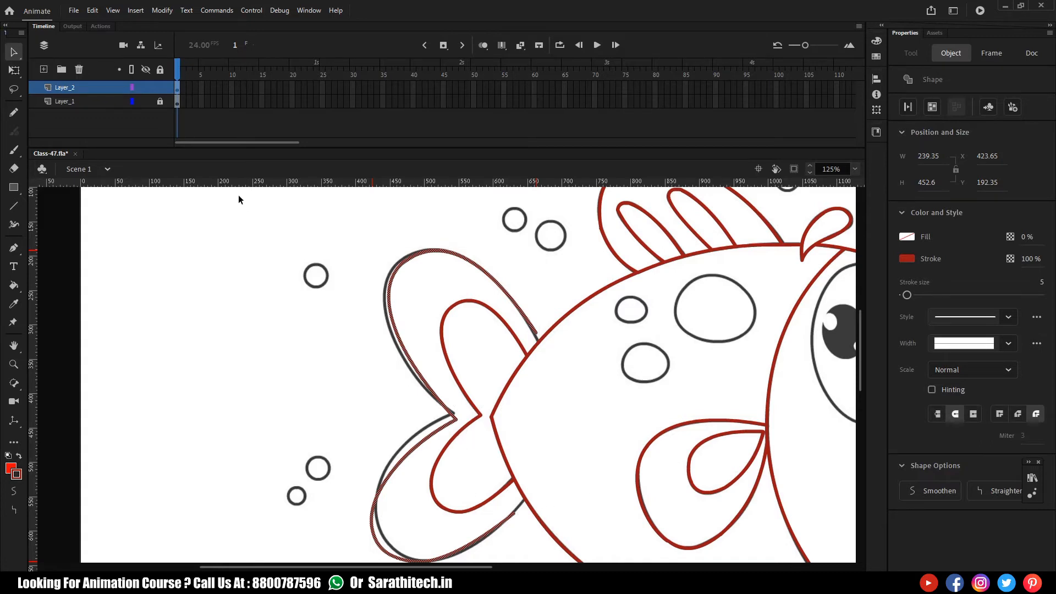
click(198, 267)
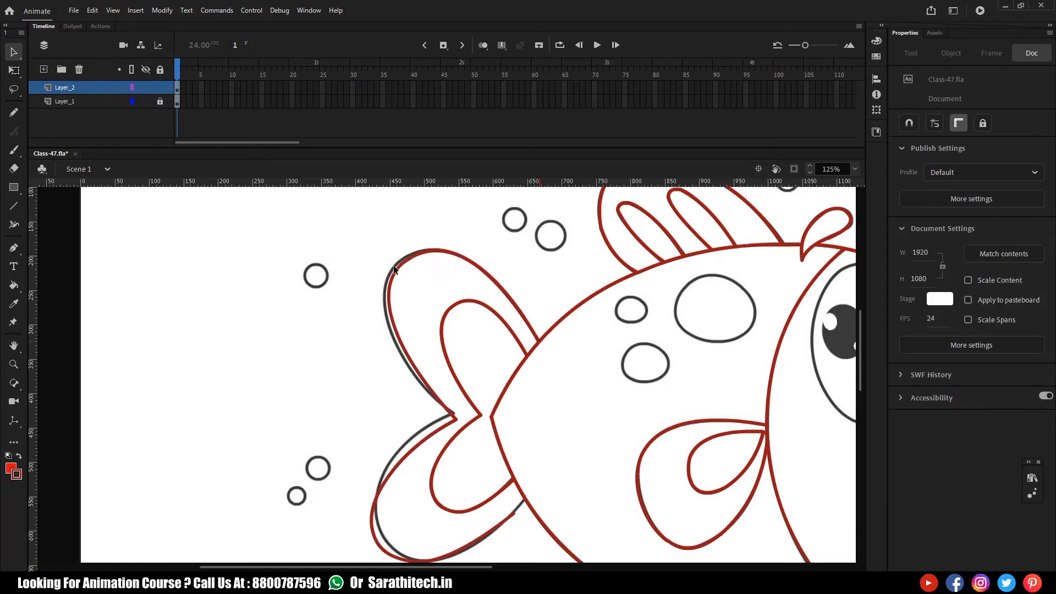
Move the outer tail's notch point and the lower lobe's body-side end onto the outline, and bend the lower lobe's front curve to match
drag(452, 419, 453, 414)
scroll(453, 414, down, 3)
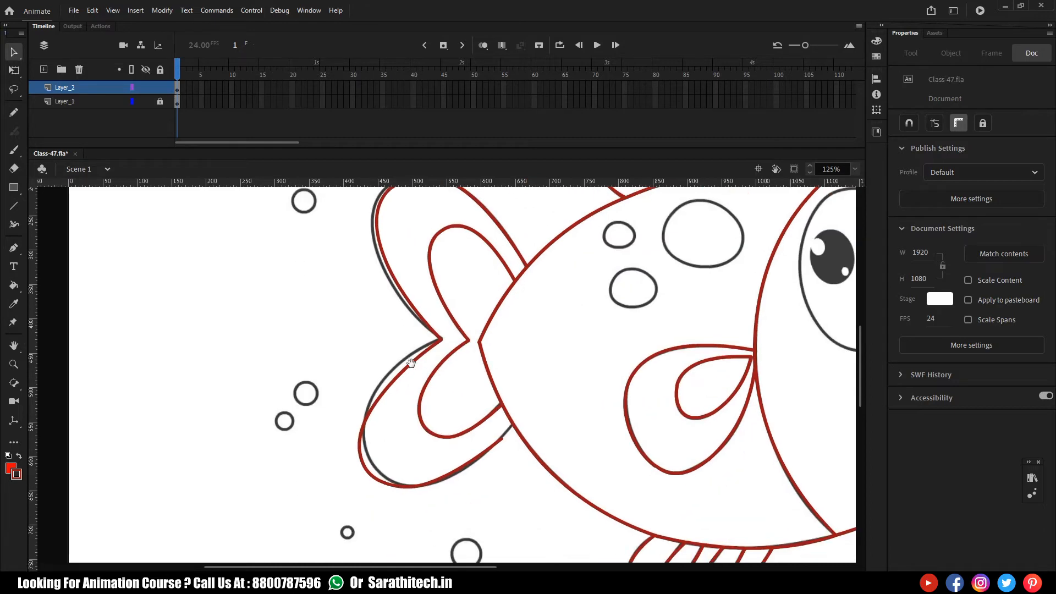
drag(501, 419, 510, 405)
drag(469, 441, 473, 442)
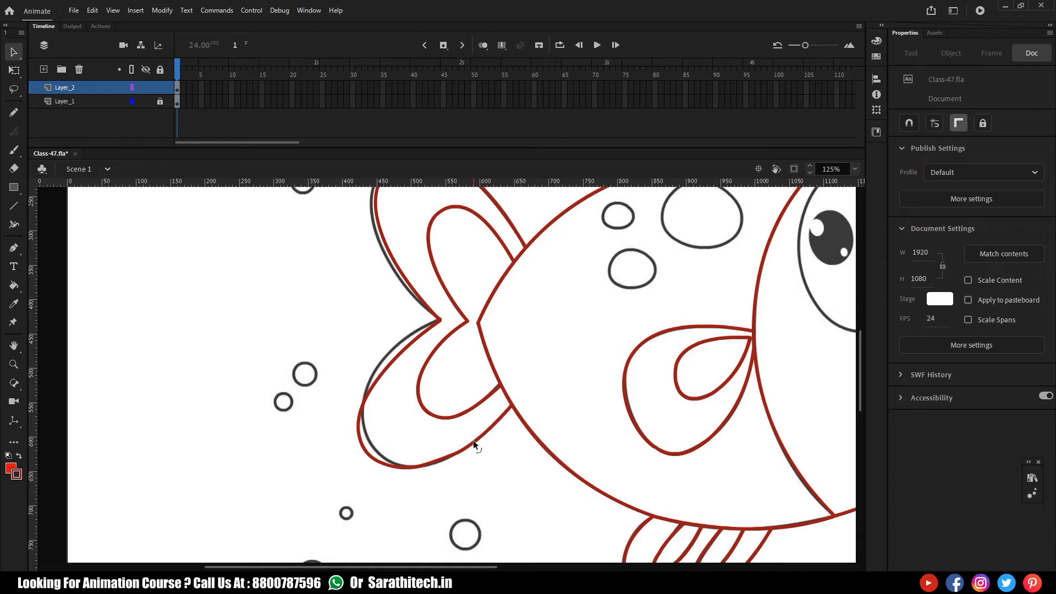
Bend the rear curve and rounded end of the lower outer tail lobe toward the outline underneath
drag(365, 451, 370, 454)
drag(367, 444, 361, 435)
drag(372, 461, 371, 444)
drag(394, 358, 388, 353)
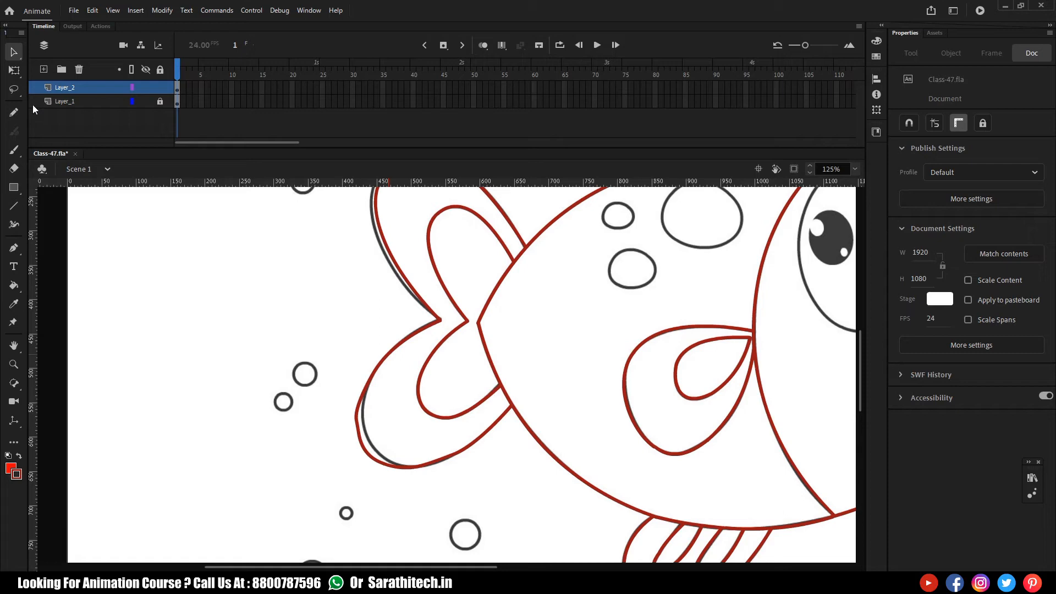
click(13, 51)
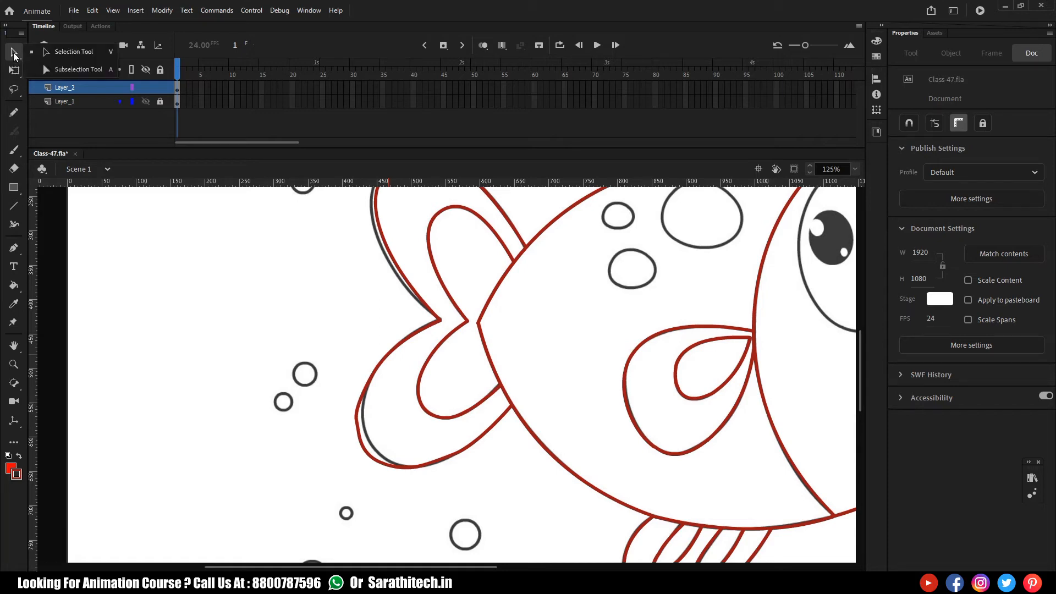
click(395, 408)
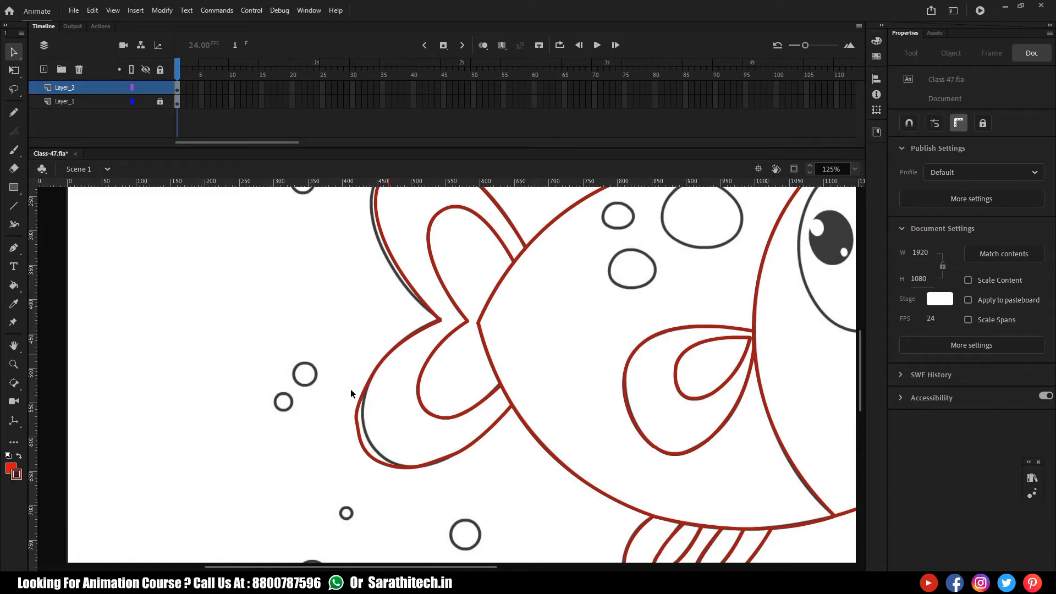
Delete the misaligned stroke segments around the rounded end of the lower outer tail lobe
click(363, 398)
key(Delete)
drag(408, 445, 453, 485)
key(Delete)
click(396, 467)
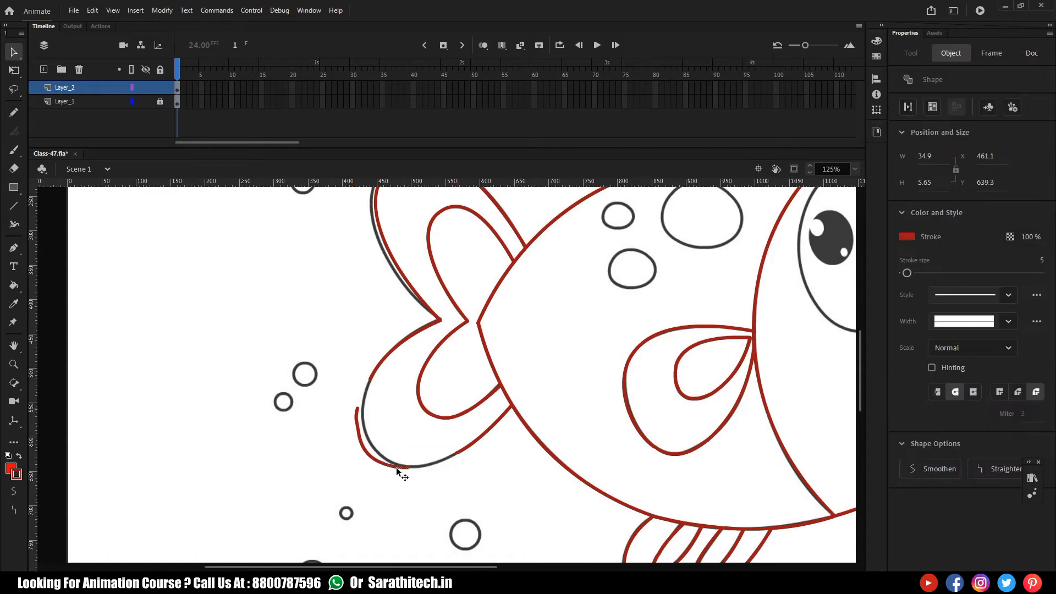
key(Delete)
click(359, 425)
key(Delete)
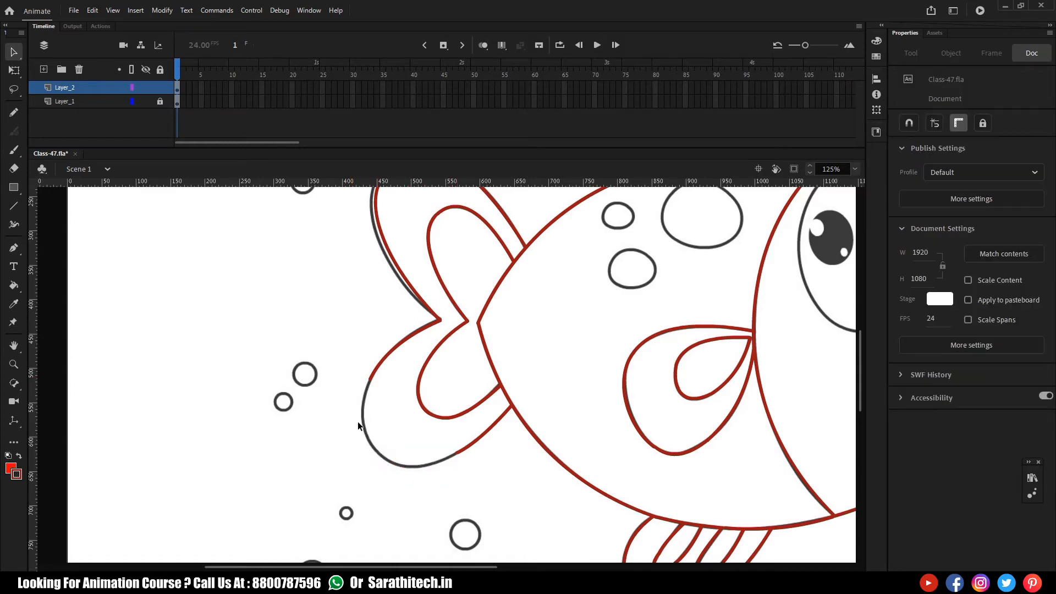
Redraw the lower outer lobe's rounded end with lines across the gap, bent along the outline underneath
key(n)
mouse_move(370, 379)
mouse_down()
mouse_move(378, 453)
mouse_move(363, 426)
mouse_move(459, 452)
mouse_move(413, 464)
mouse_up()
key(v)
key(n)
key(v)
scroll(395, 465, up, 4)
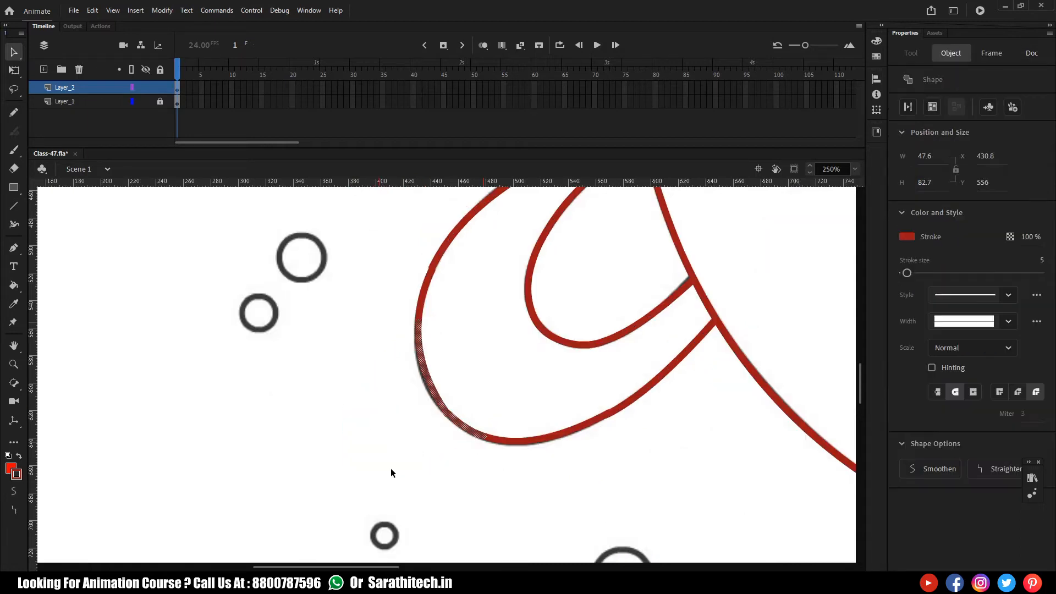
Refine the bend of the lower outer lobe's redrawn end against the outline and check its joins
drag(415, 398, 414, 404)
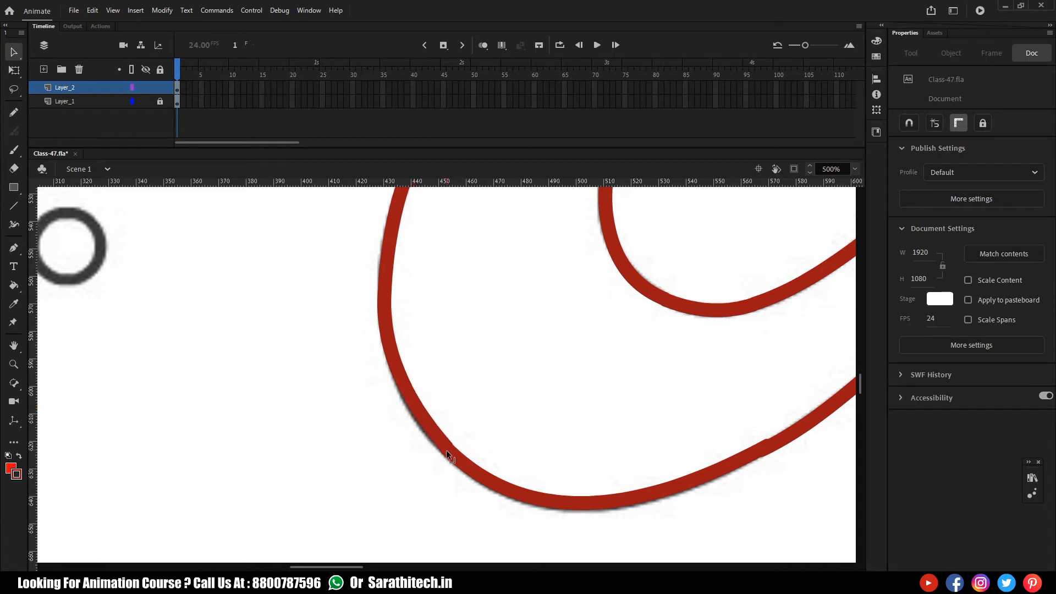
drag(542, 466, 368, 444)
mouse_move(545, 438)
mouse_down()
mouse_move(535, 444)
mouse_move(579, 433)
mouse_up()
drag(491, 426, 548, 522)
mouse_move(329, 247)
mouse_down()
mouse_move(374, 444)
mouse_move(337, 445)
mouse_up()
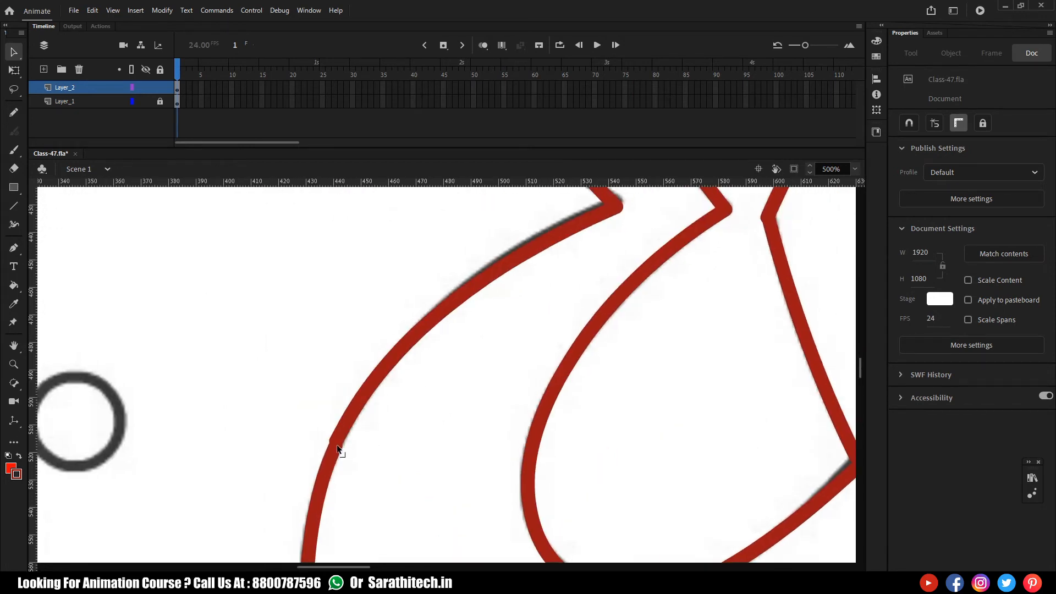
key(ctrl+minus)
key(ctrl+minus)
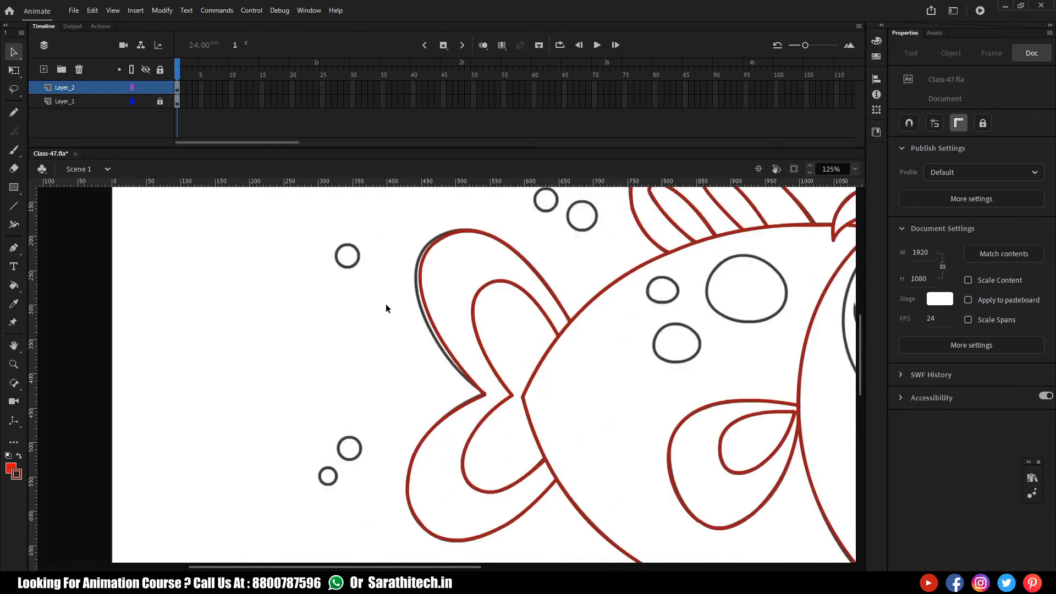
Move the upper outer lobe's rear anchor point and its curve handle so the rear curve fits the outline more closely
click(13, 52)
click(32, 68)
key(ctrl+equal)
drag(382, 366, 428, 357)
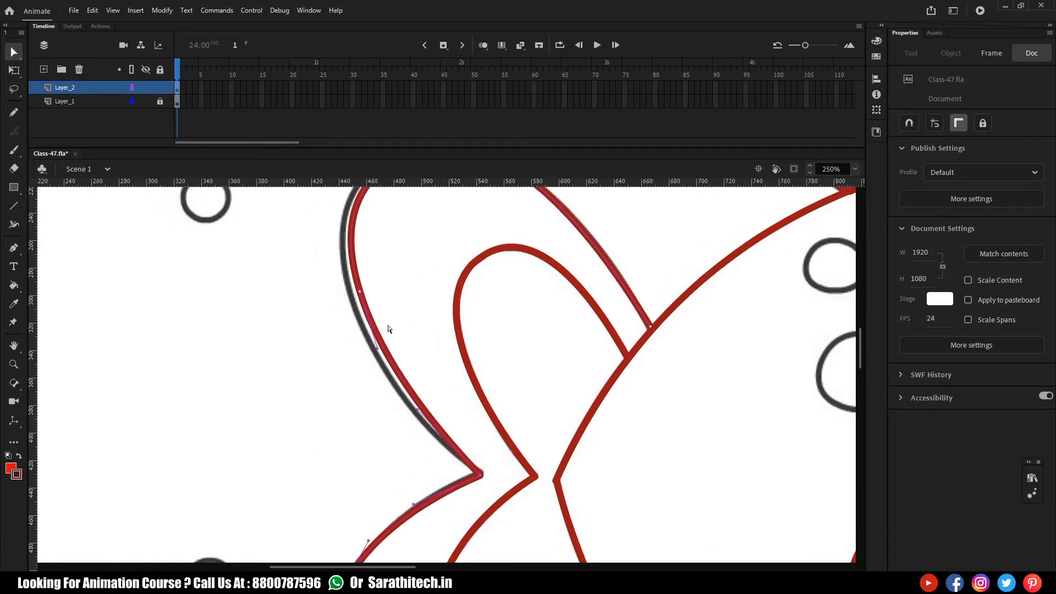
click(360, 292)
drag(360, 292, 354, 299)
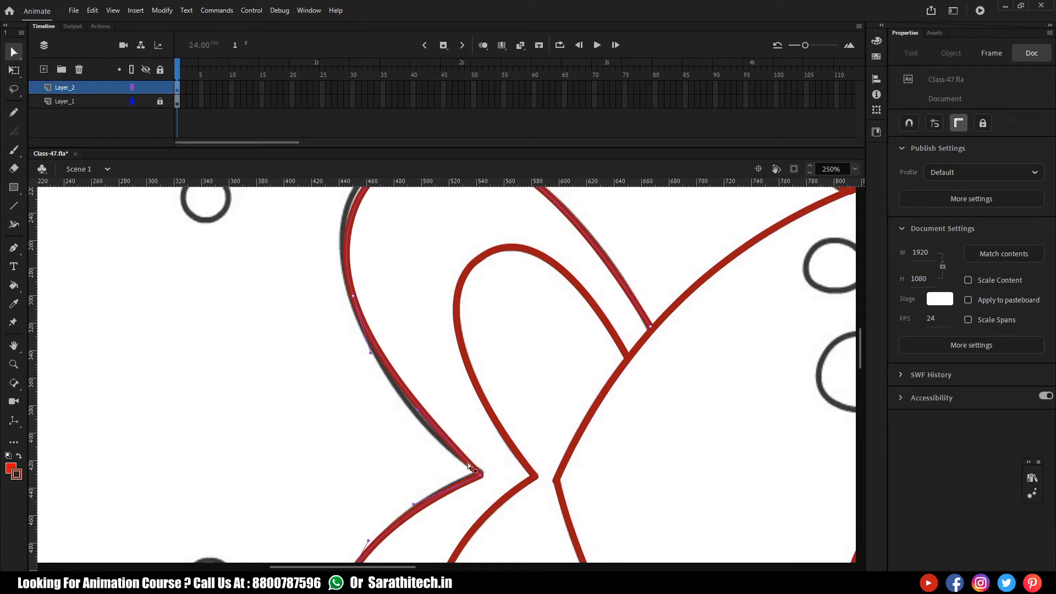
drag(371, 356, 362, 363)
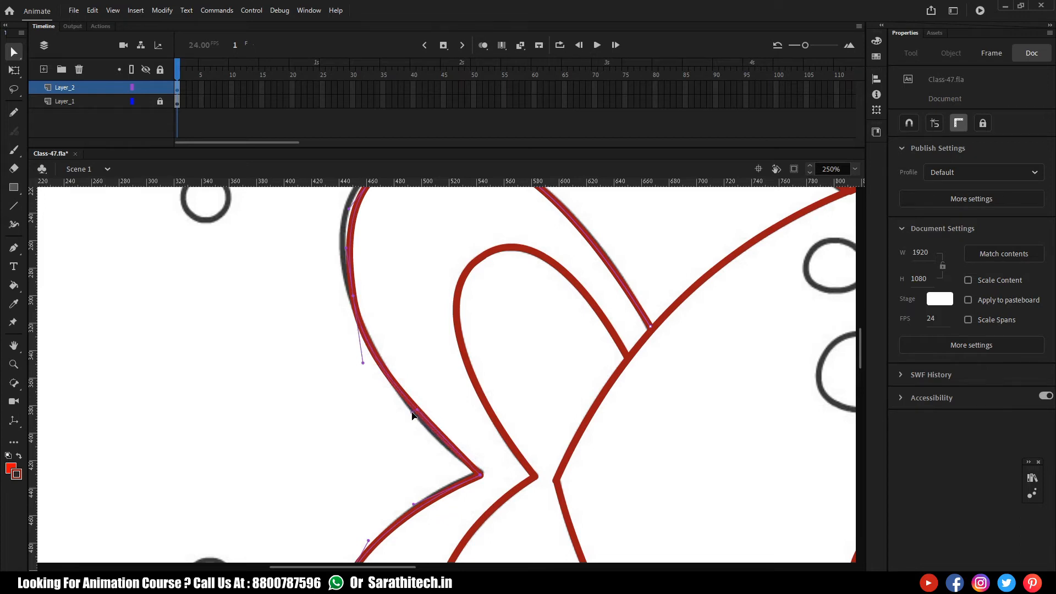
Try to simplify the upper outer lobe's rounded end by removing its closely spaced anchor points with the Delete Anchor Point tool
drag(396, 364, 415, 459)
click(411, 300)
drag(353, 266, 441, 346)
drag(337, 252, 456, 367)
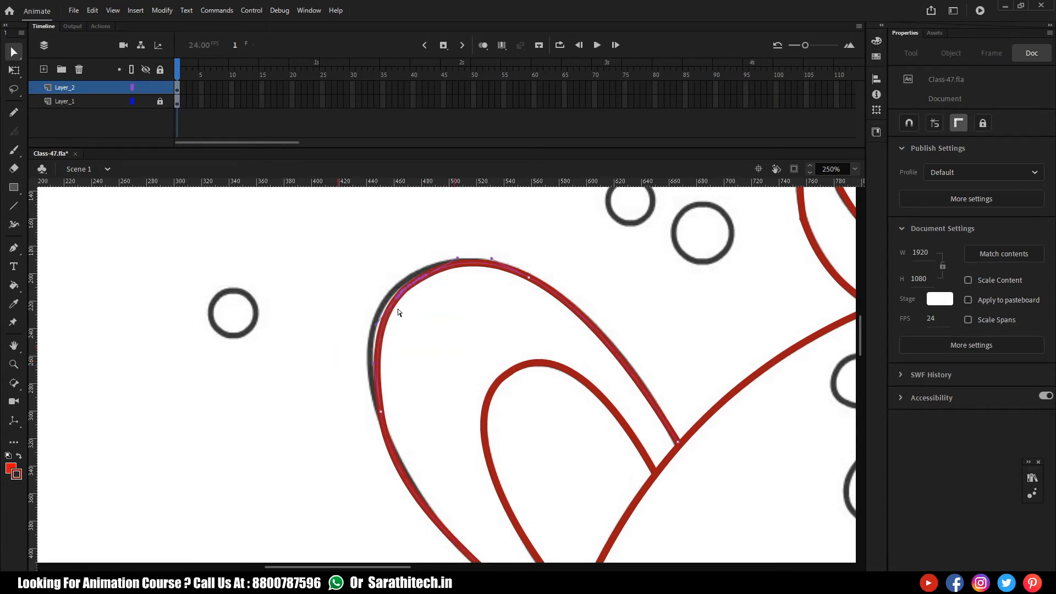
key(ctrl+=)
key(ctrl+=)
drag(408, 317, 670, 468)
drag(308, 194, 619, 448)
drag(676, 325, 566, 377)
drag(545, 295, 513, 429)
drag(632, 201, 524, 372)
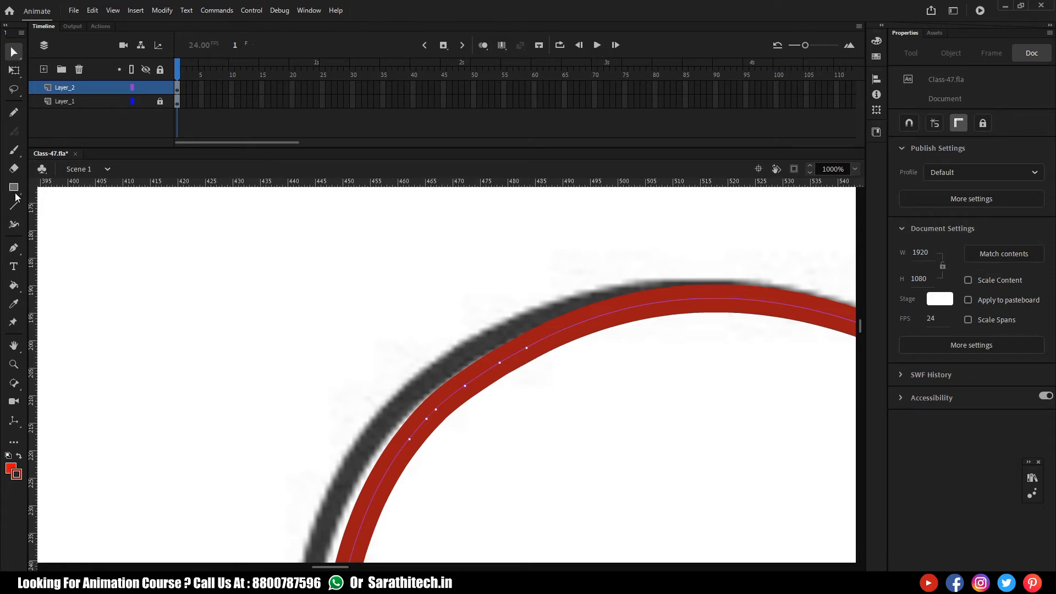
click(13, 248)
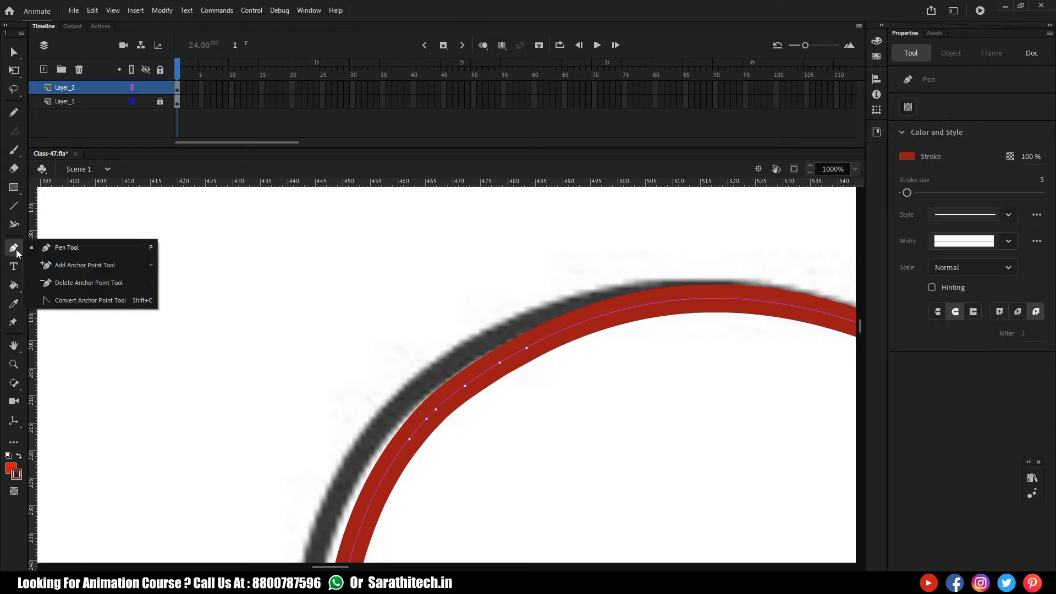
click(83, 283)
click(500, 364)
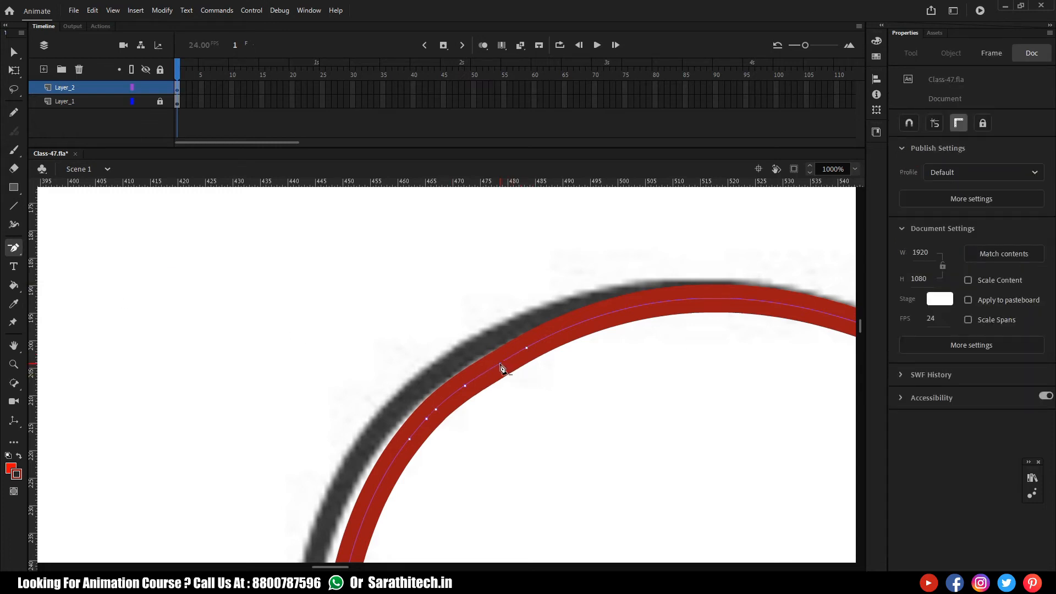
click(465, 386)
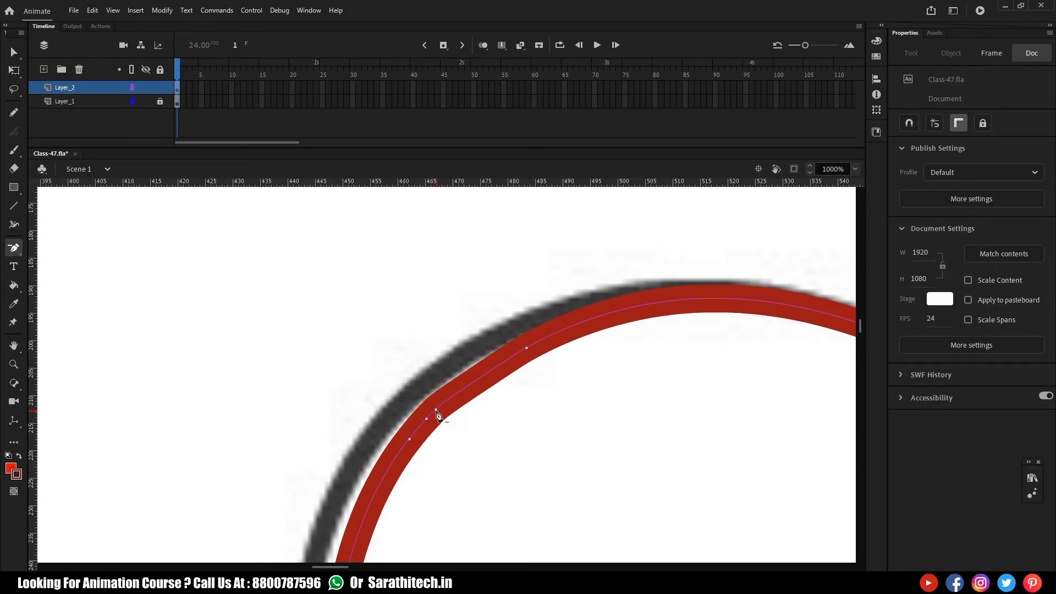
click(436, 411)
click(427, 421)
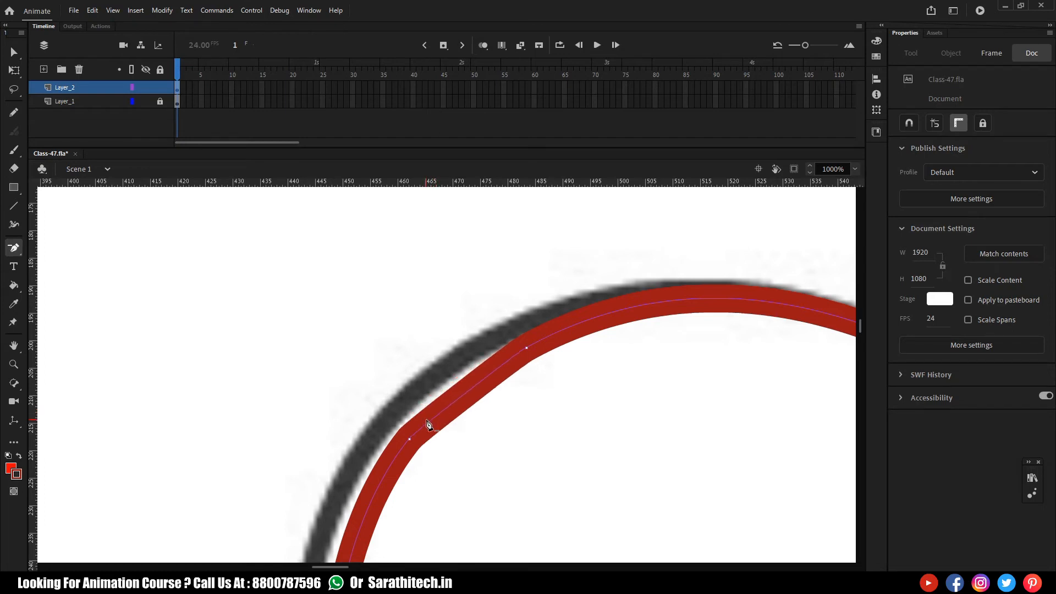
click(410, 440)
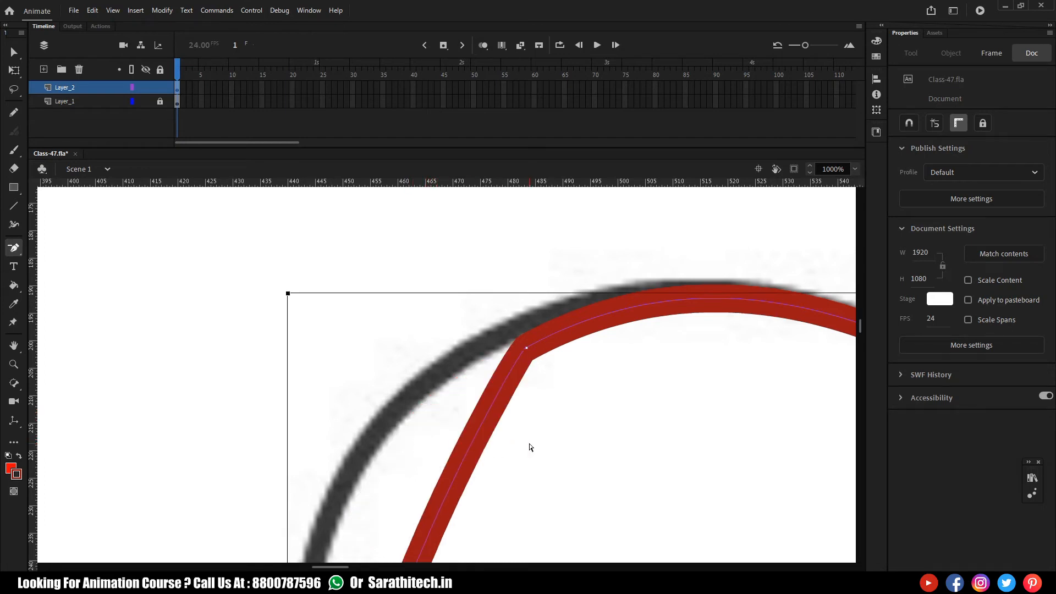
Try to bend the upper outer lobe's simplified end outward onto the outline underneath
key(ctrl+minus)
key(ctrl+minus)
key(v)
click(476, 416)
mouse_move(451, 394)
mouse_down()
mouse_move(439, 385)
mouse_move(441, 364)
mouse_up()
drag(495, 410, 476, 369)
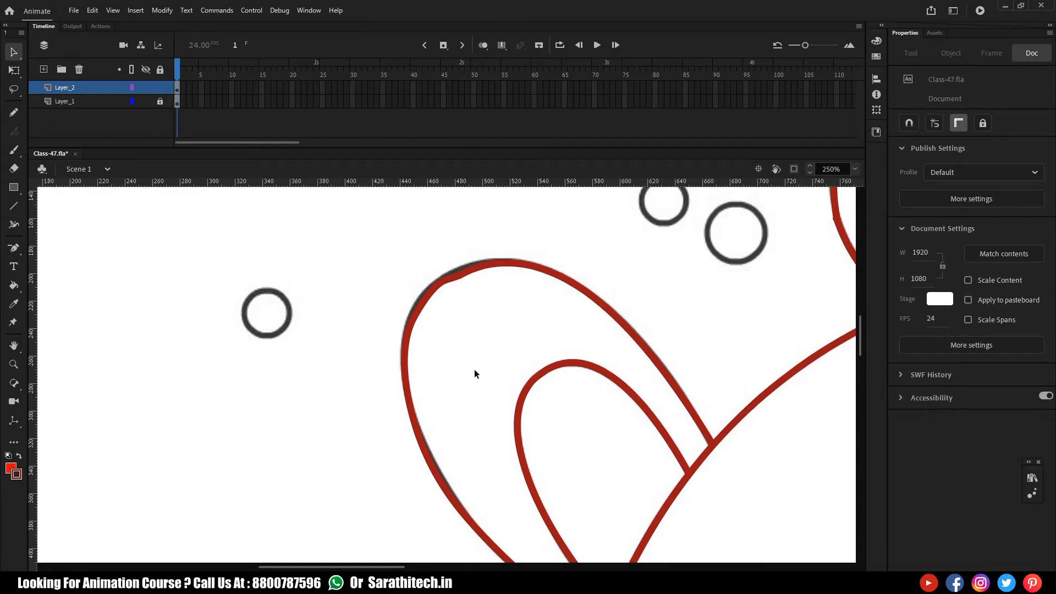
Undo the anchor point deletions and the earlier reshaping of the upper outer lobe's rounded end
key(ctrl+z)
key(ctrl+z)
key(ctrl+z)
key(ctrl+z)
key(ctrl+z)
key(ctrl+z)
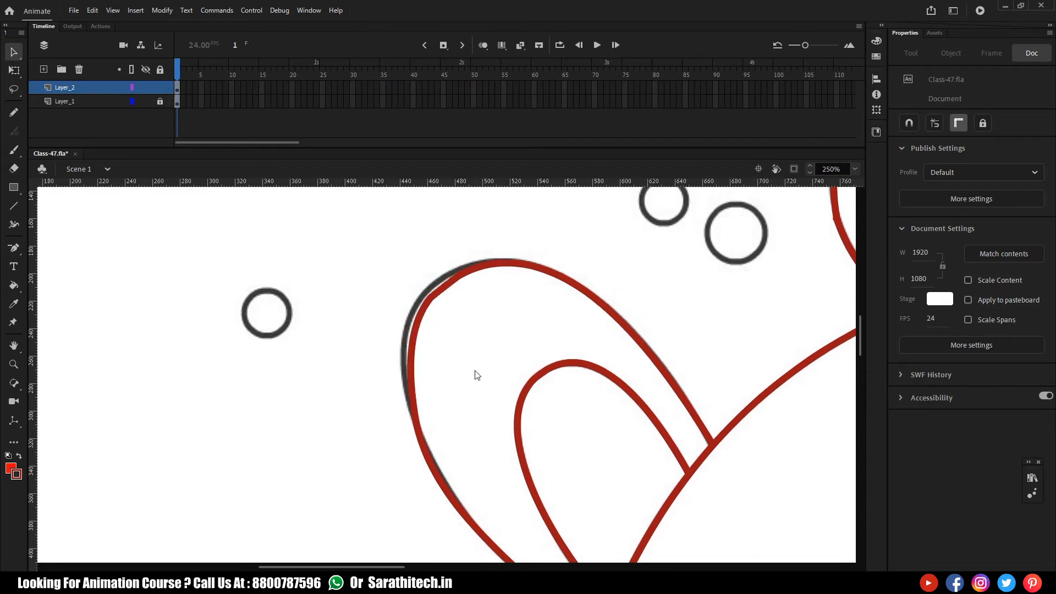
key(ctrl+z)
key(ctrl+z)
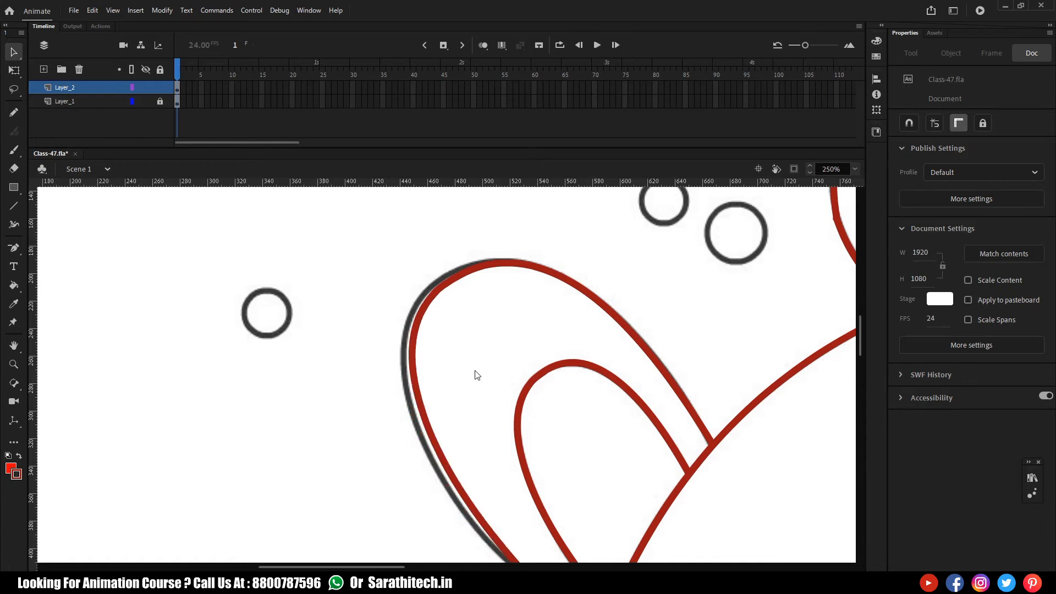
key(ctrl+z)
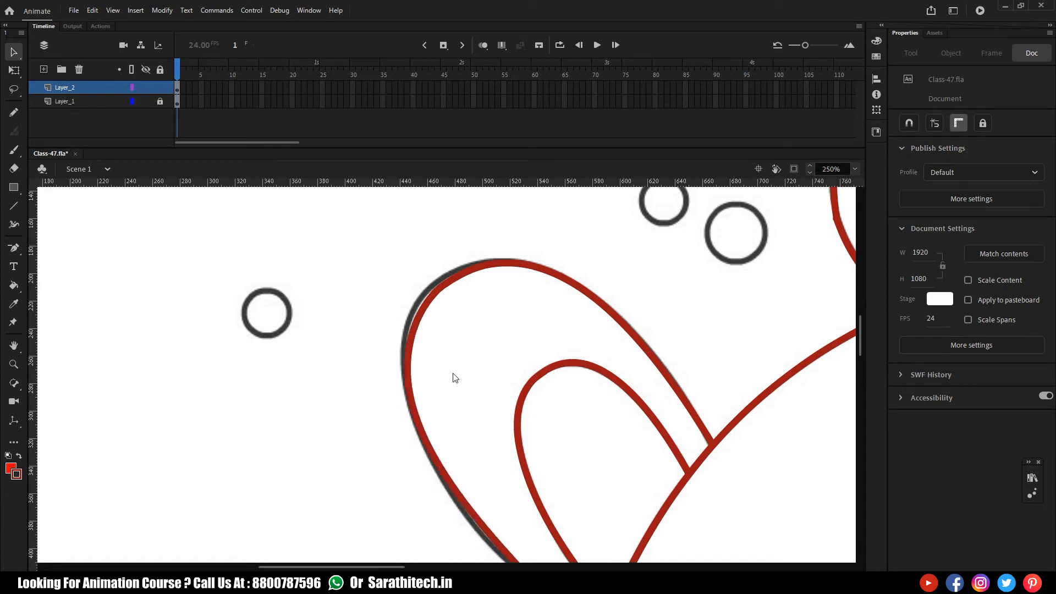
key(ctrl+z)
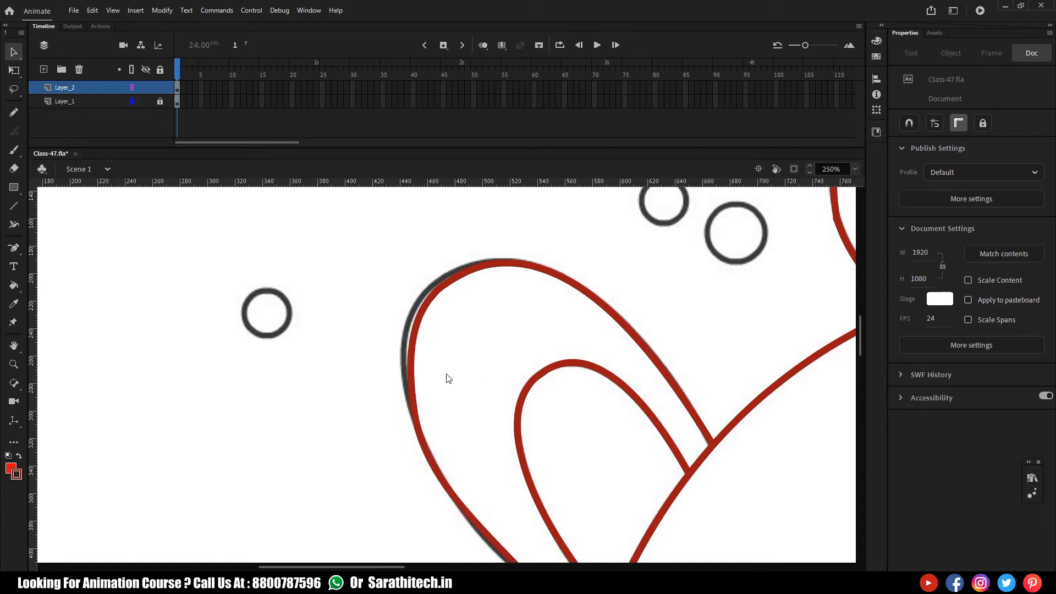
key(ctrl+z)
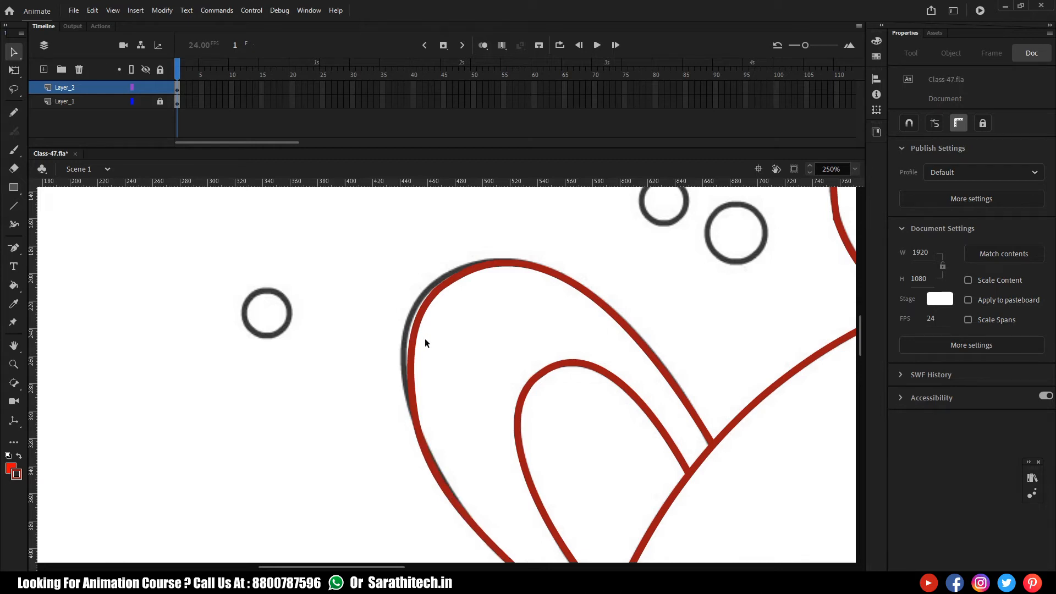
key(ctrl+z)
key(ctrl+z)
key(ctrl+z)
key(ctrl+z)
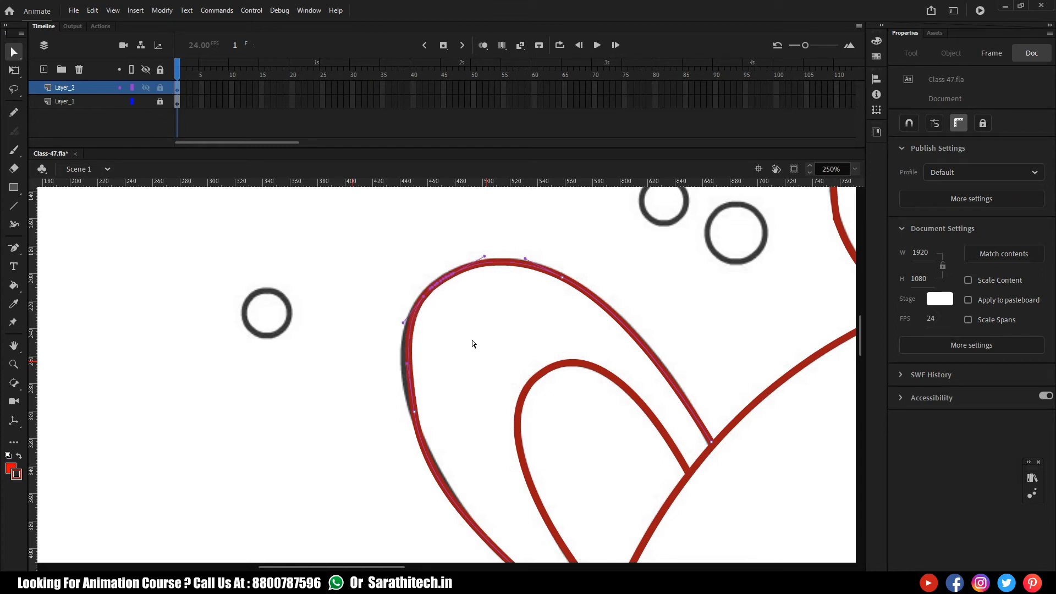
key(ctrl+z)
key(ctrl+z)
key(ctrl+z)
key(ctrl+z)
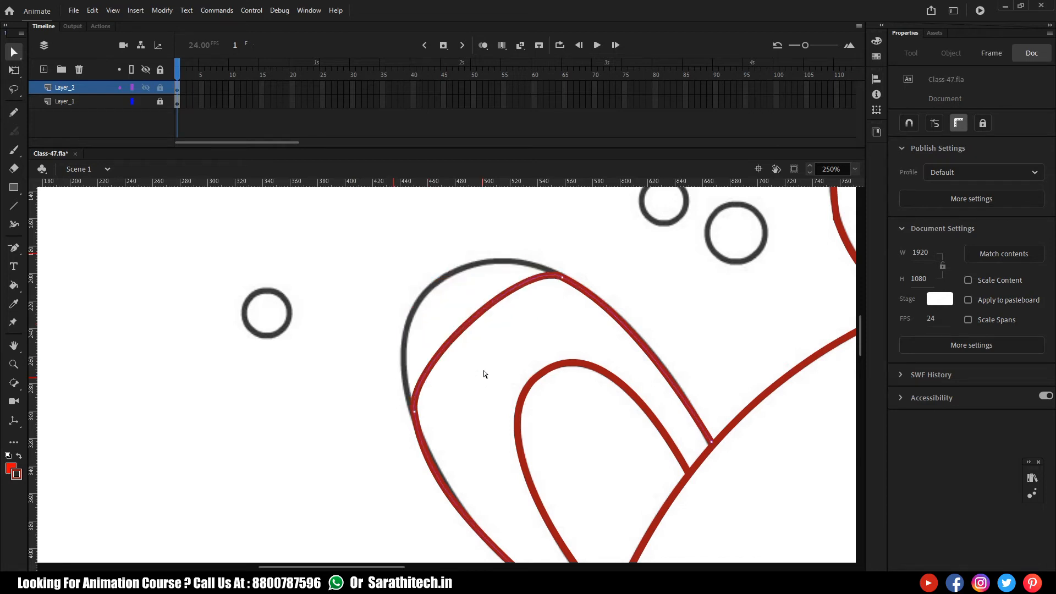
Delete the misaligned stroke segments around the rounded end of the upper outer tail lobe
click(472, 344)
drag(387, 318, 452, 413)
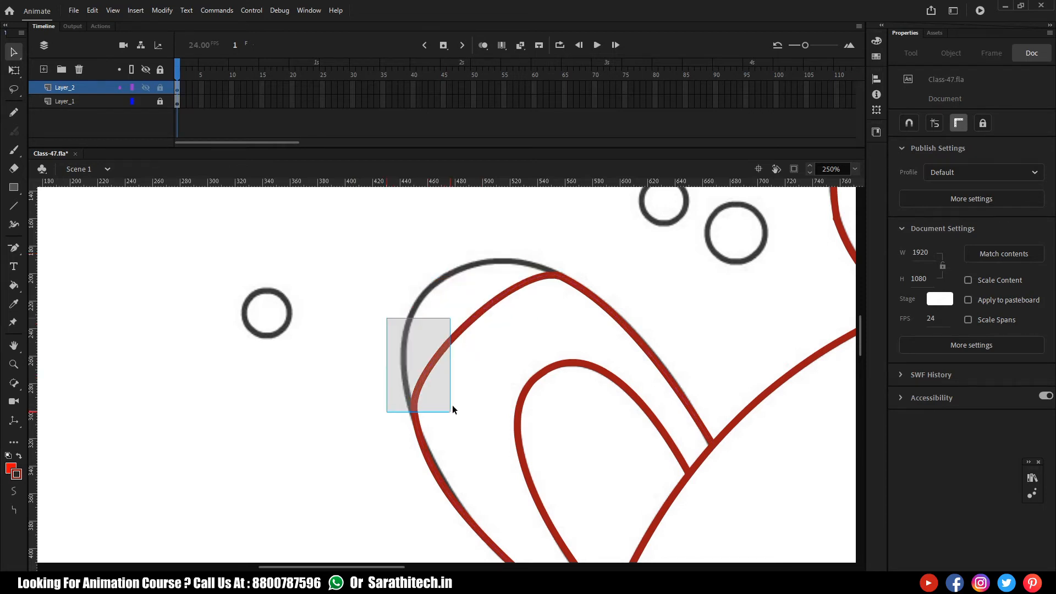
key(Delete)
drag(569, 251, 541, 307)
key(Delete)
click(523, 285)
key(Delete)
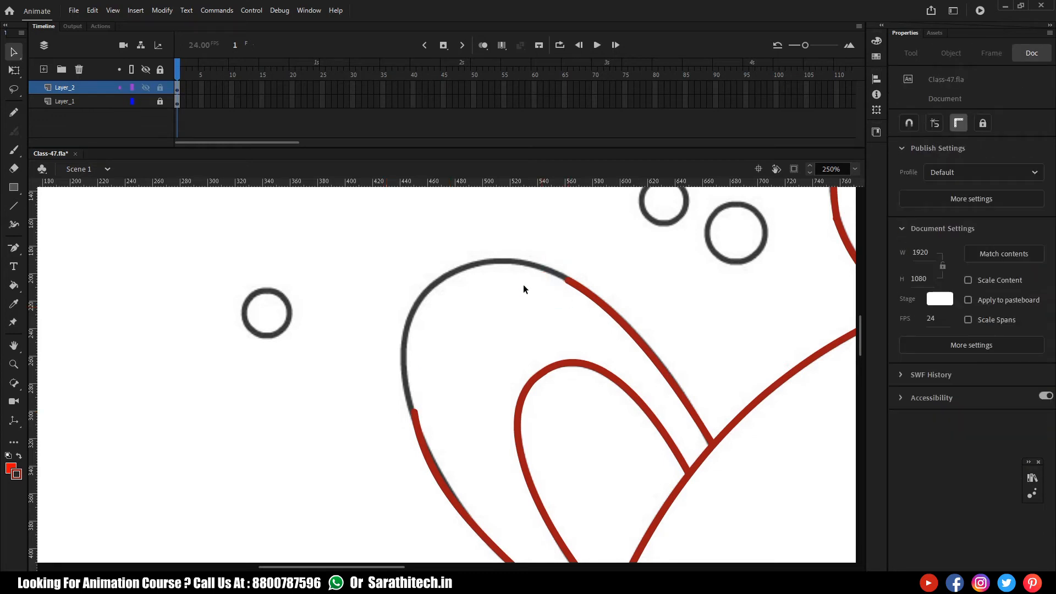
Draw a line from the upper outer lobe's rear side to its top and bend it along the outline
key(n)
drag(405, 335, 507, 264)
key(v)
drag(463, 303, 441, 279)
Join the new curve to the upper outer lobe's remaining rear stroke with a line, bend it to the outline and adjust the join
key(n)
drag(406, 337, 415, 414)
key(v)
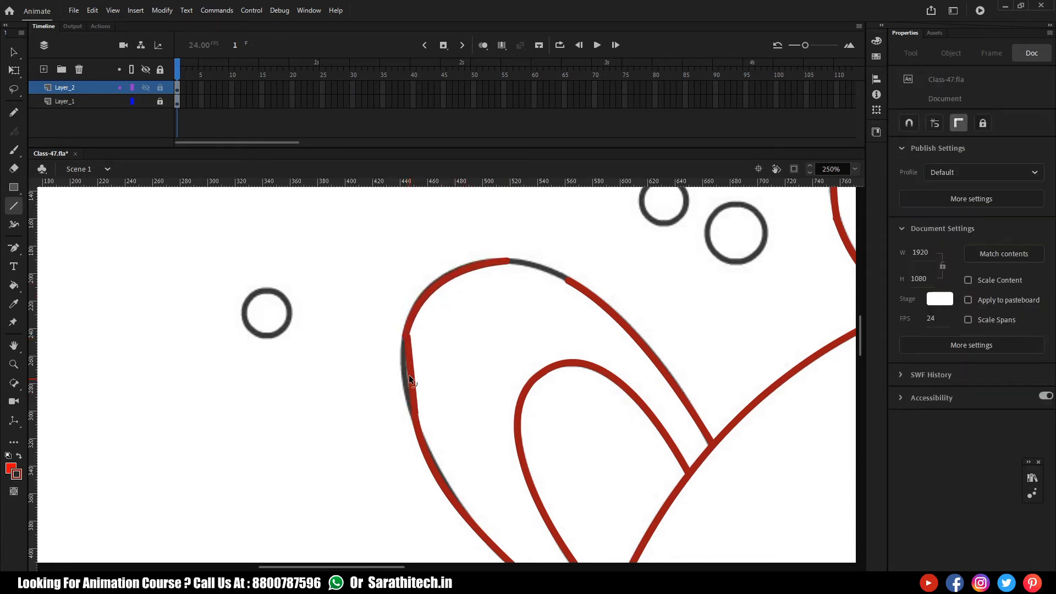
drag(408, 375, 402, 375)
drag(404, 338, 407, 335)
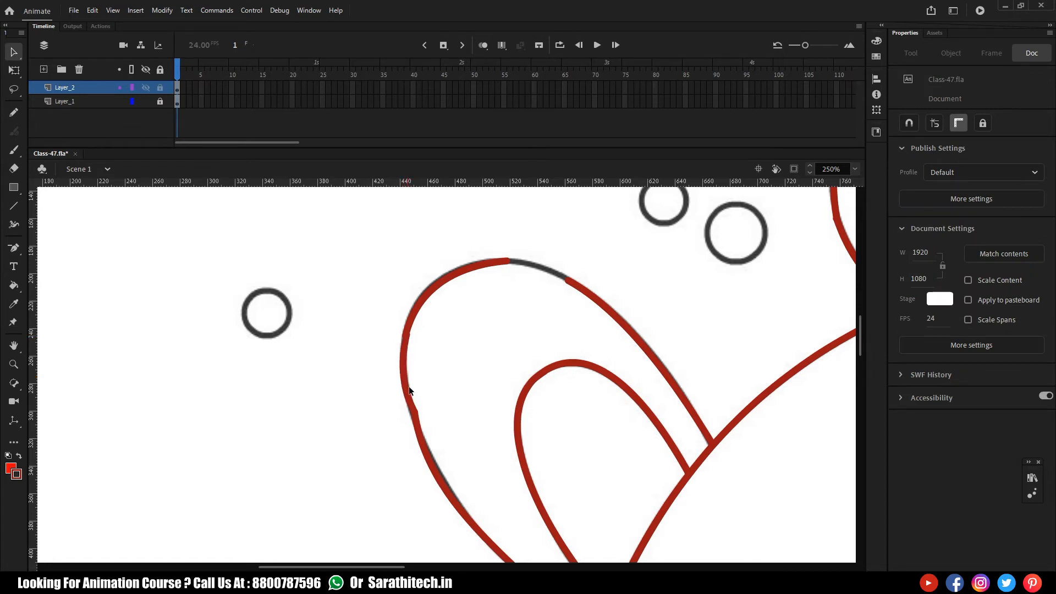
Straighten the kinked left segment of the upper tail fin lobe's outer outline and bend it onto the sketch line
drag(416, 412, 414, 412)
drag(378, 339, 458, 489)
key(Delete)
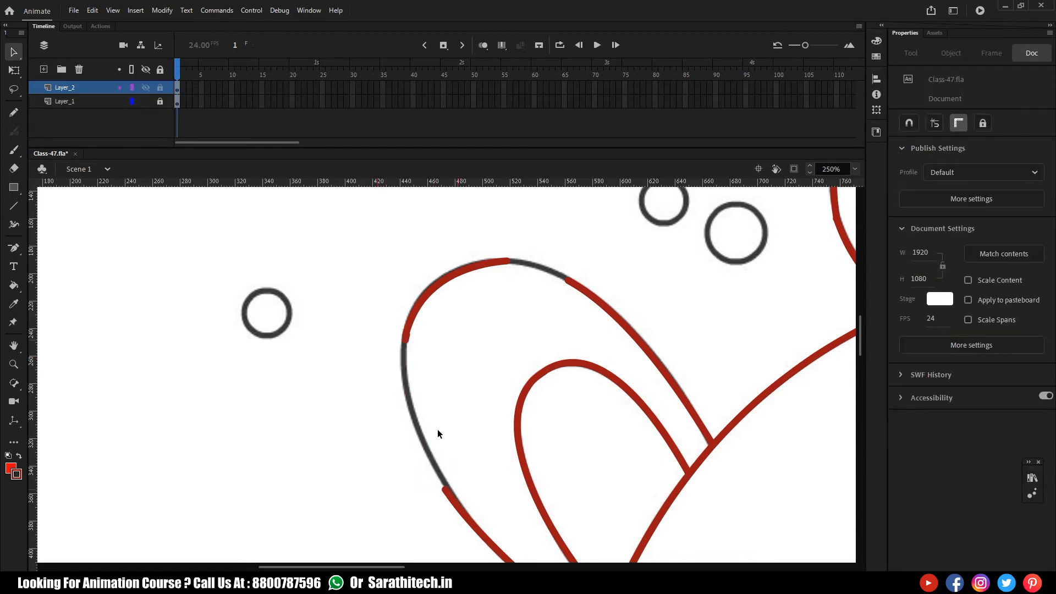
key(ctrl+z)
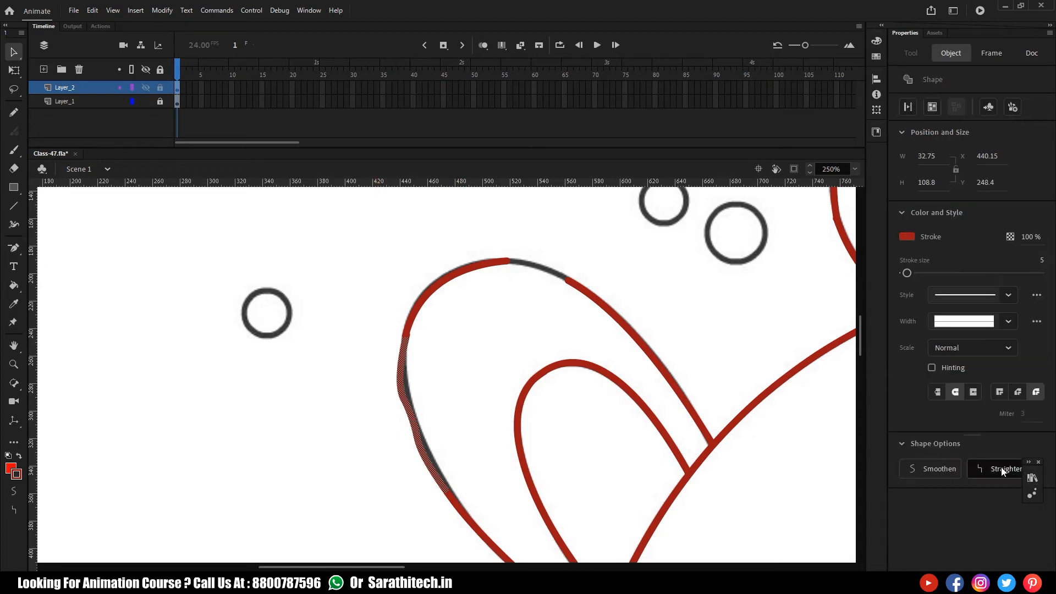
click(1001, 472)
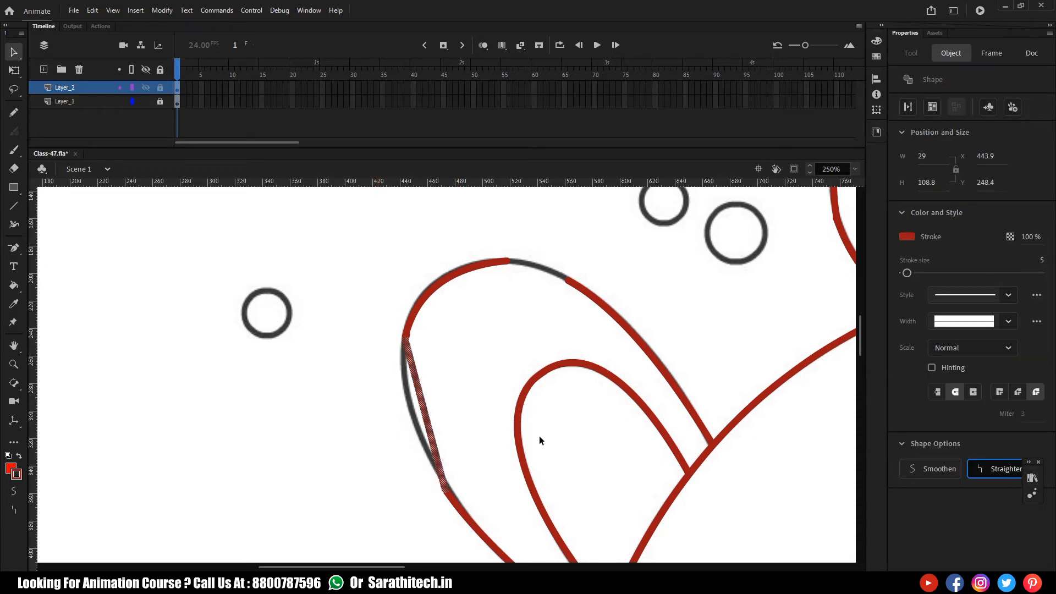
click(457, 404)
drag(417, 421, 411, 415)
Close the gap at the top of the tail fin lobe's outline and straighten and re-curve its upper-left segment
drag(535, 325, 527, 339)
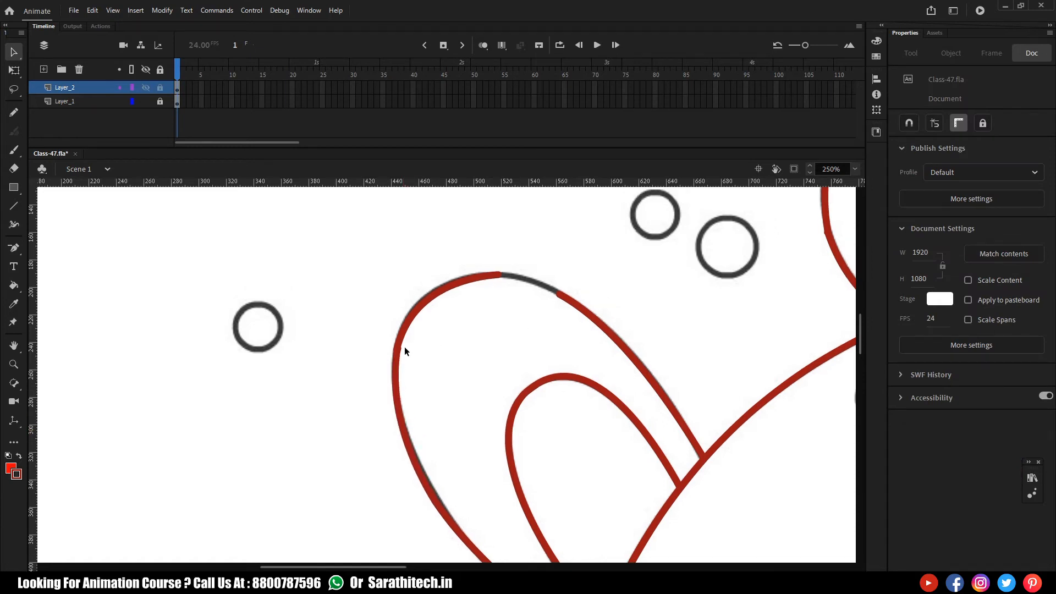
mouse_move(499, 274)
mouse_down()
mouse_move(558, 294)
mouse_move(513, 273)
mouse_up()
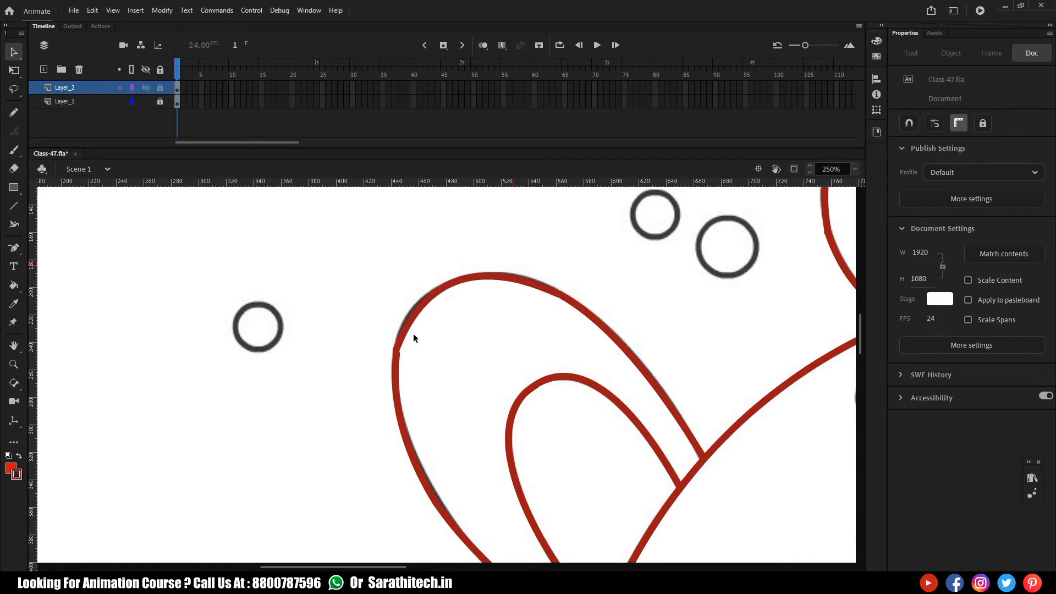
drag(357, 281, 451, 385)
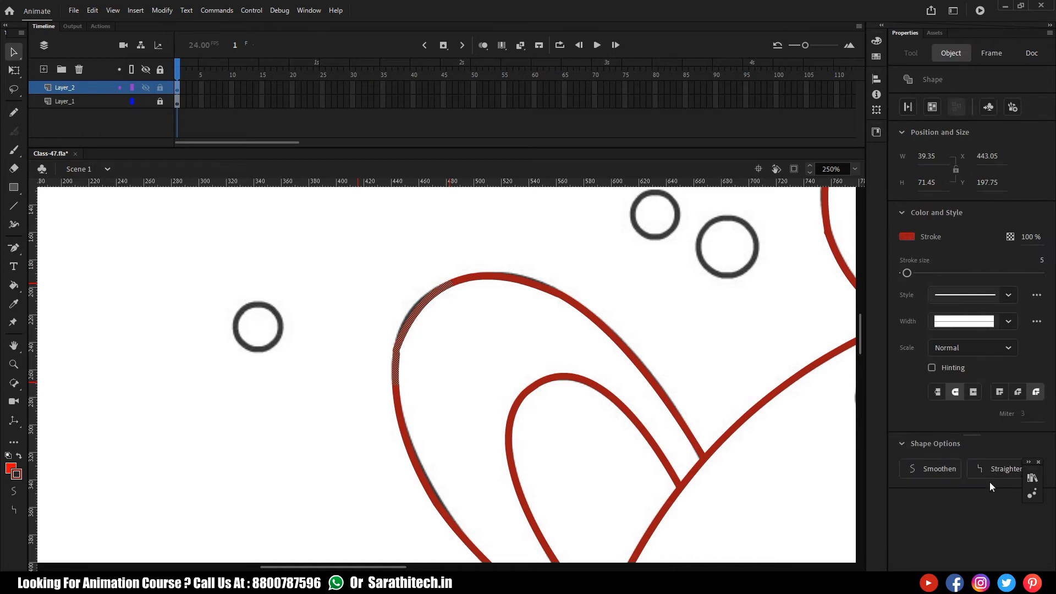
click(1001, 469)
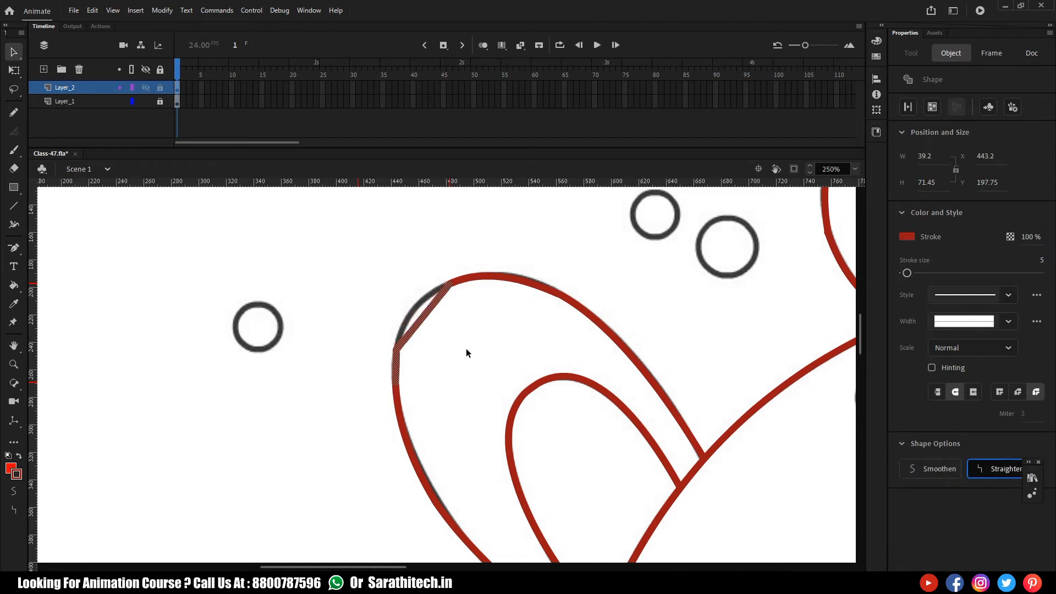
click(443, 339)
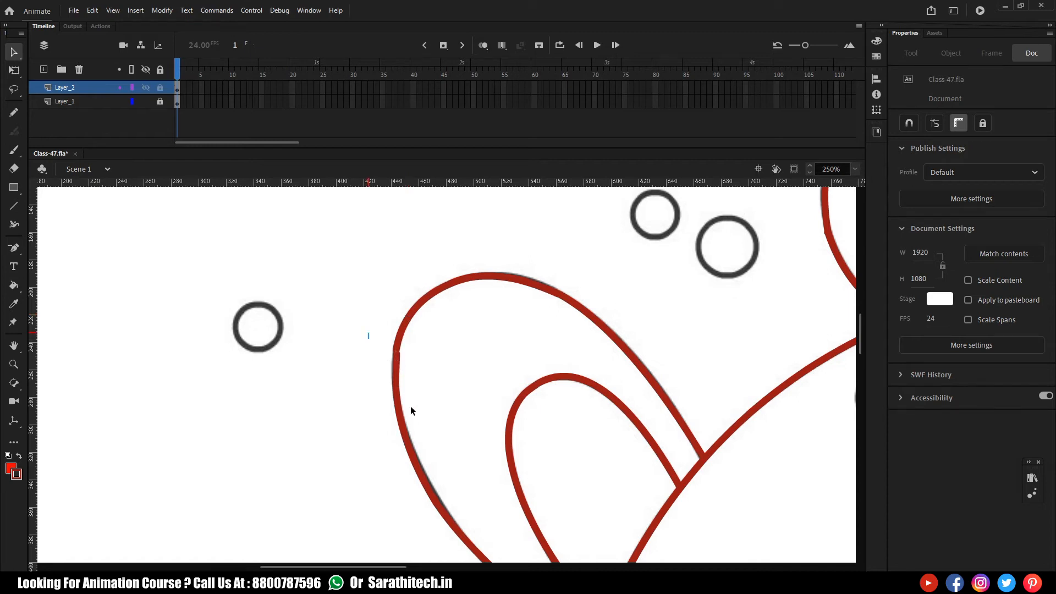
Replace the kinked left edge of the tail fin lobe with a straight line and bend it outward to match the sketch
key(n)
drag(400, 334, 400, 420)
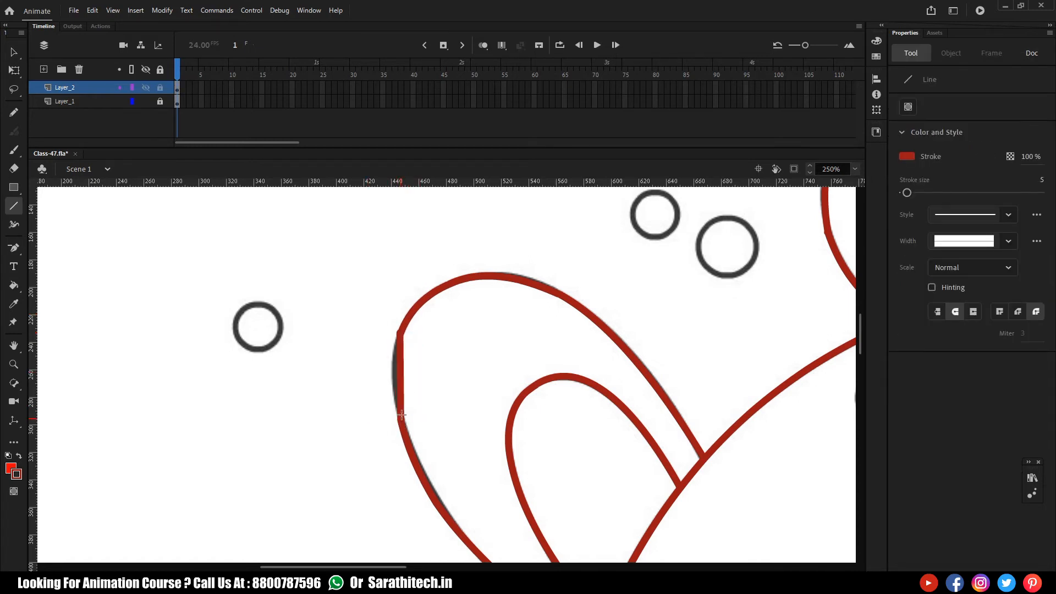
key(v)
drag(400, 383, 396, 384)
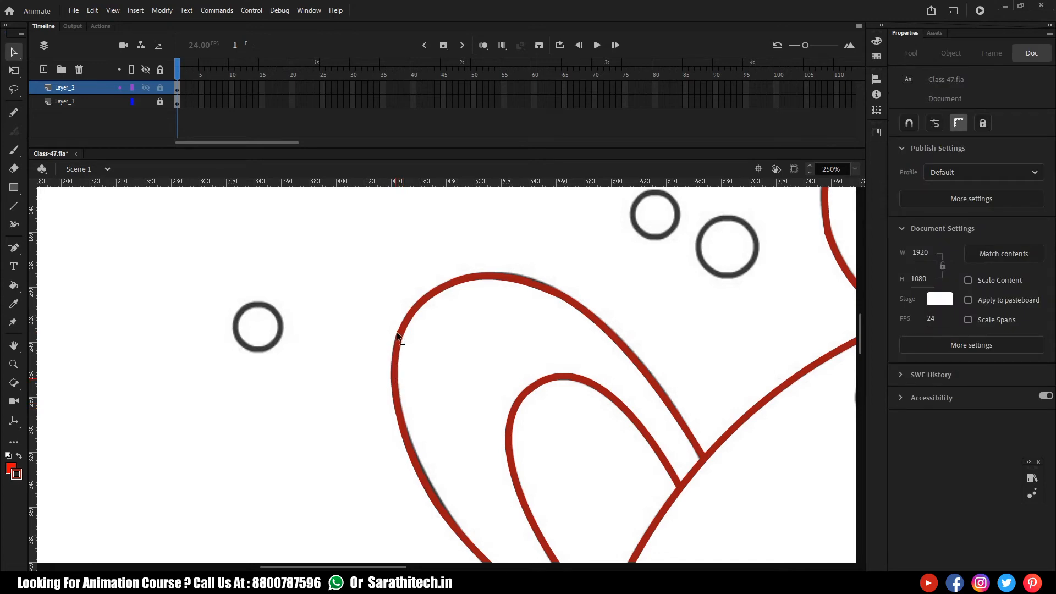
drag(396, 332, 398, 335)
Choose the Oval tool for tracing the fish's large front eye and set its fill to none
key(ctrl+minus)
key(space)
mouse_move(598, 345)
mouse_down()
mouse_move(564, 458)
mouse_move(559, 441)
mouse_move(549, 449)
mouse_up()
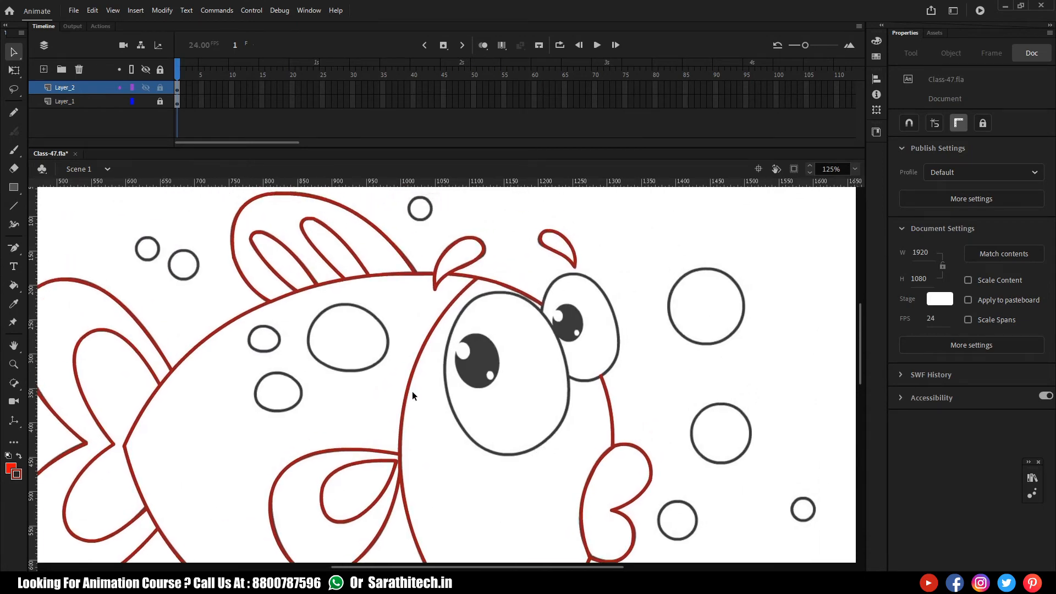
key(ctrl+equal)
mouse_move(514, 420)
mouse_down()
mouse_move(518, 439)
mouse_move(521, 398)
mouse_move(509, 395)
mouse_up()
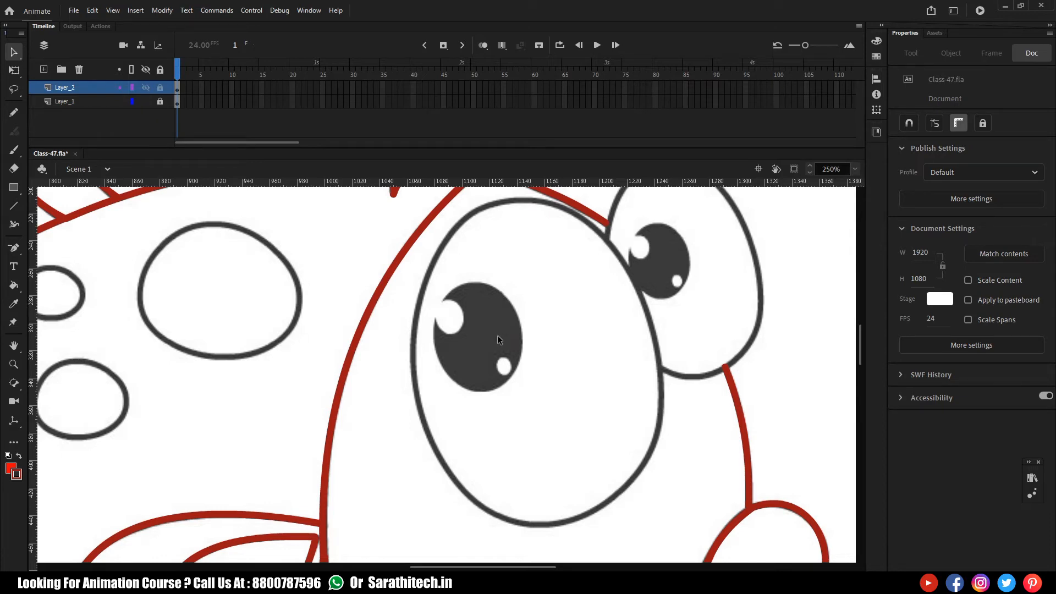
key(o)
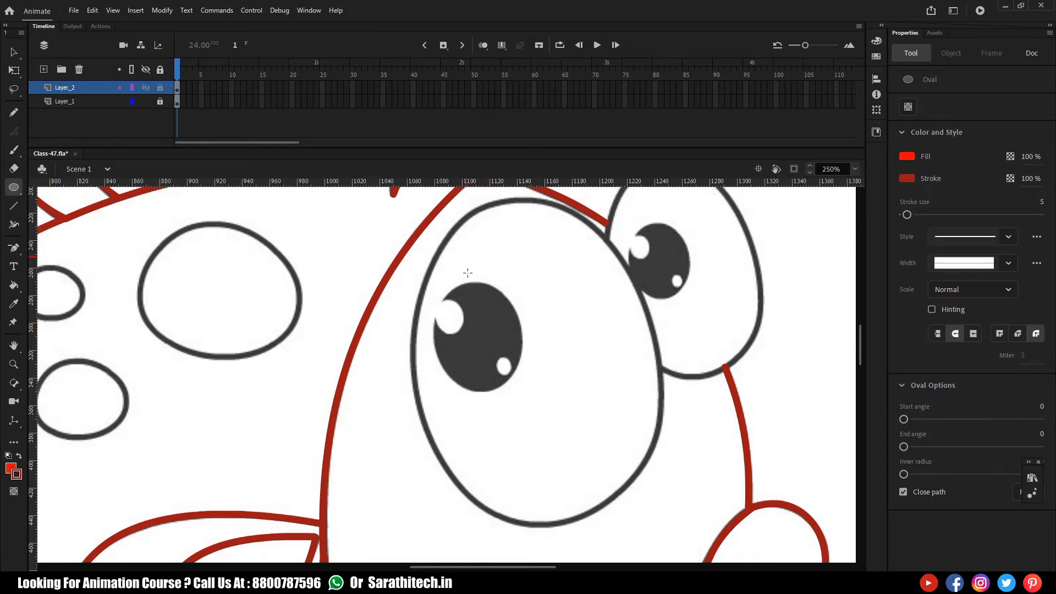
drag(512, 264, 571, 379)
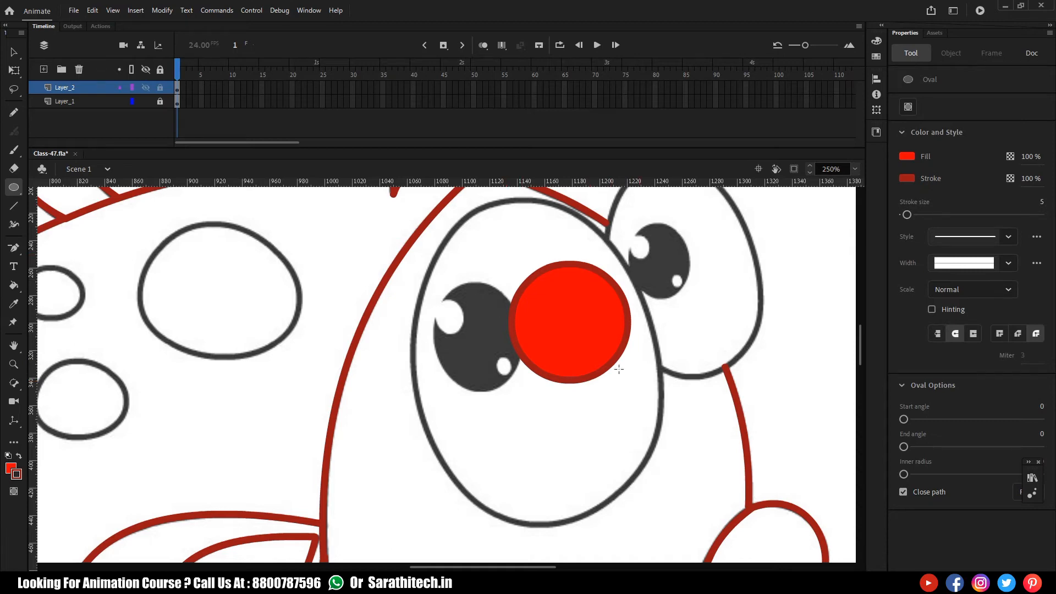
key(ctrl+z)
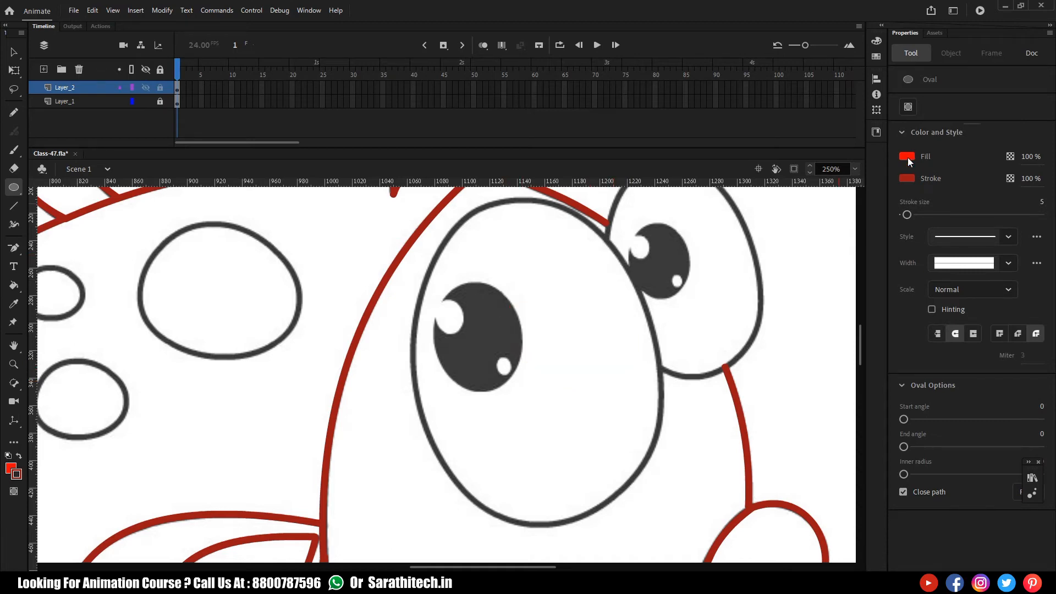
click(908, 157)
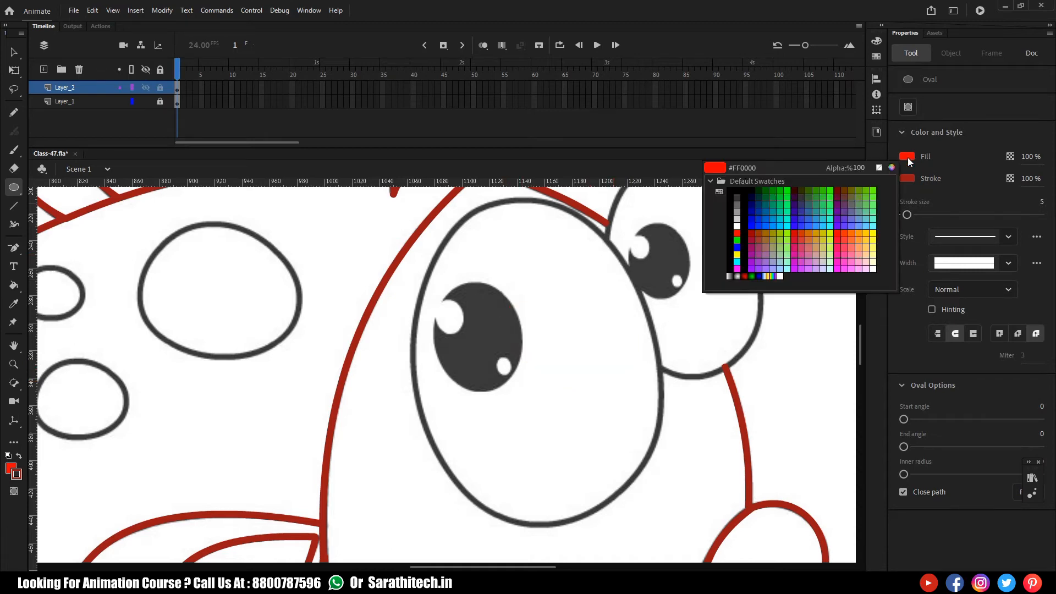
click(879, 168)
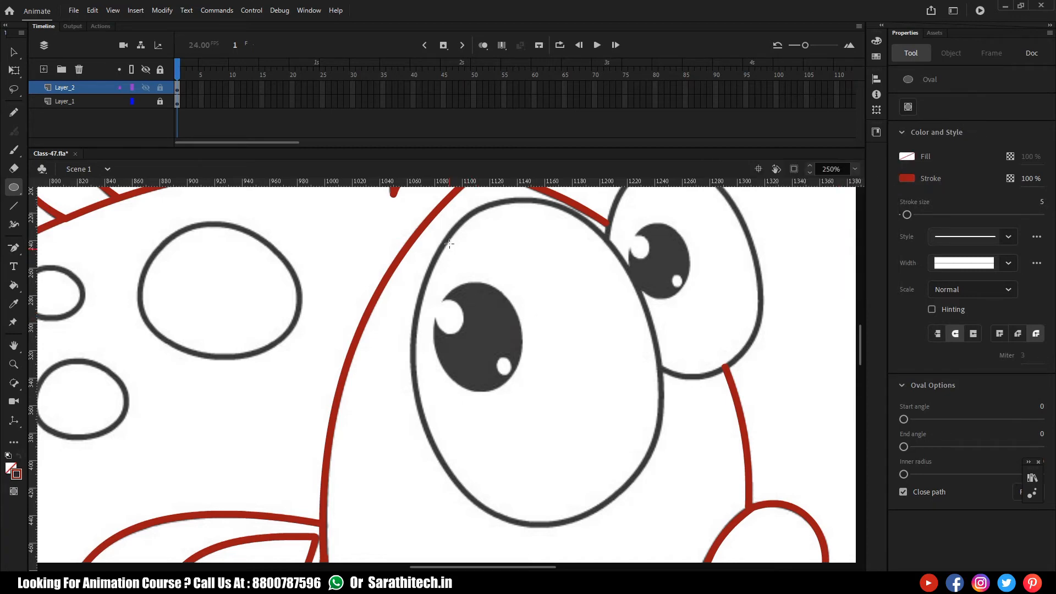
Draw an unfilled circle about 178 px wide and align it with the lower part of the large eye, ready for Free Transform
drag(448, 230, 533, 474)
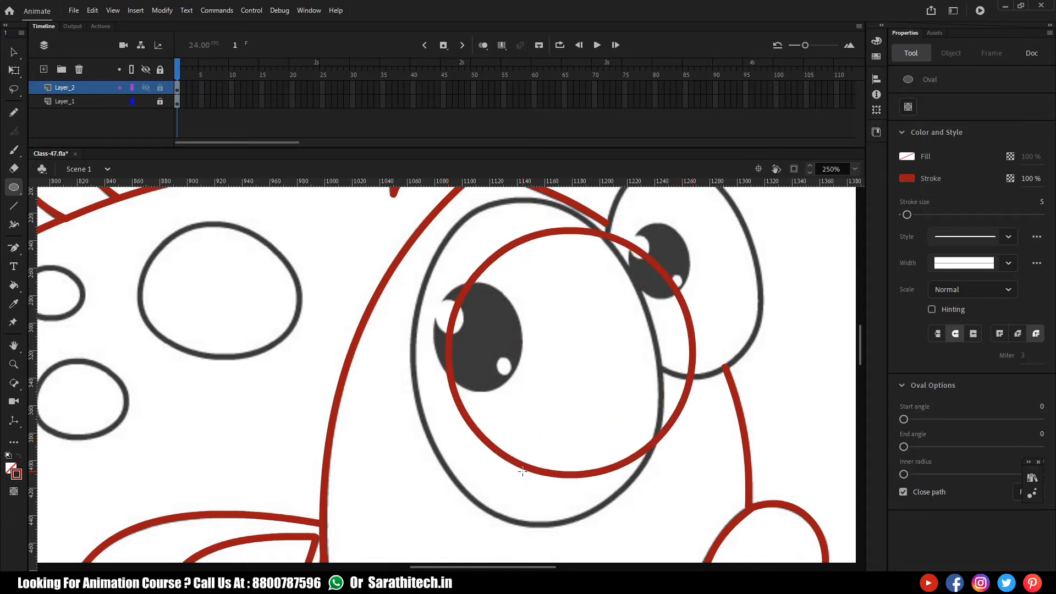
key(v)
click(593, 471)
drag(613, 472, 581, 516)
key(q)
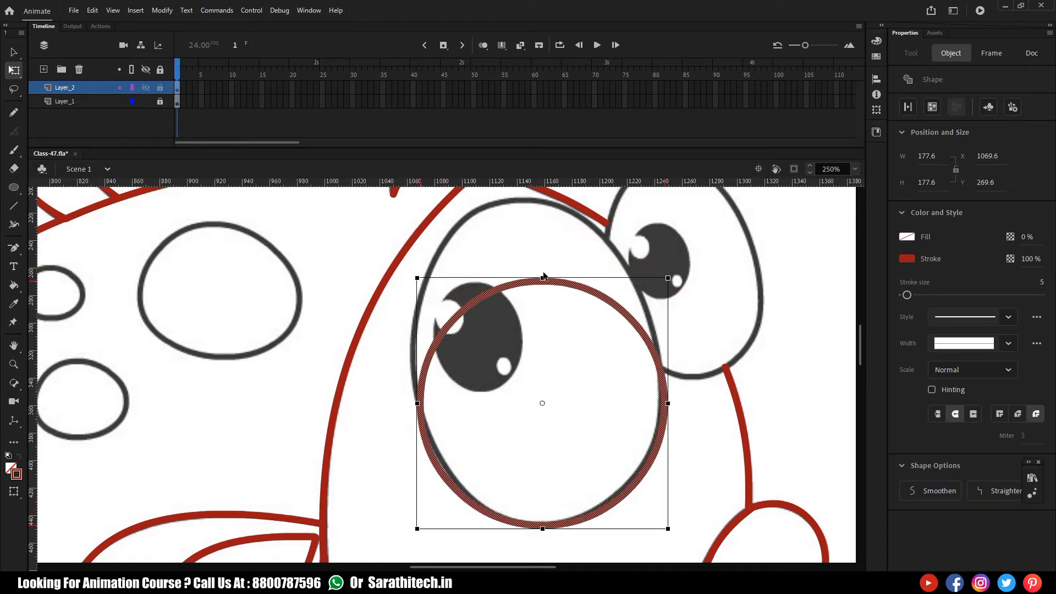
Stretch and skew the circle with Free Transform into a tilted oval about 177 by 235 px over the large eye's outline
drag(543, 278, 533, 209)
drag(668, 368, 661, 368)
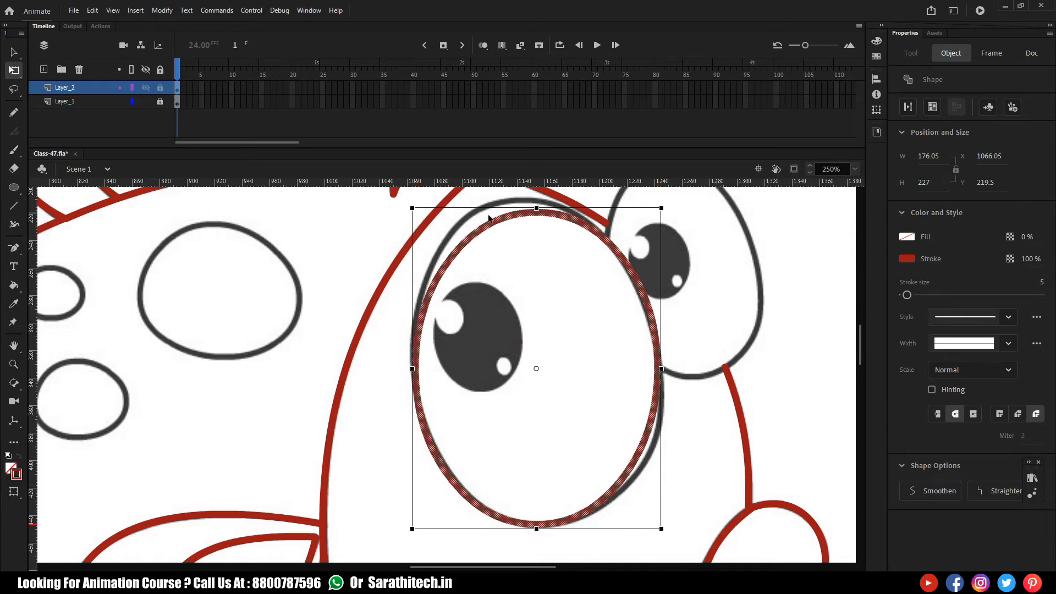
drag(553, 207, 522, 199)
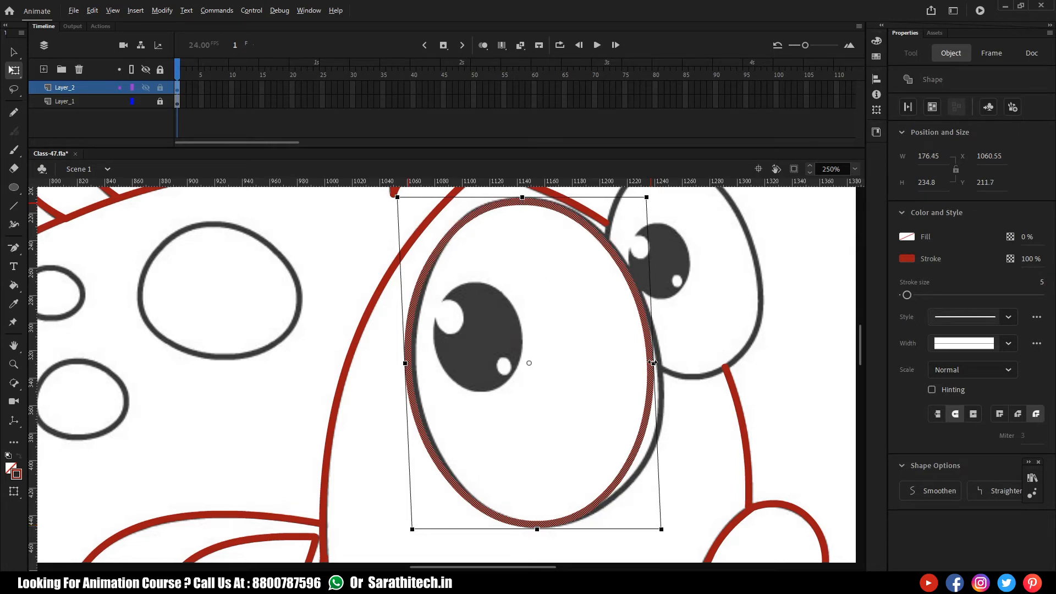
drag(654, 363, 659, 364)
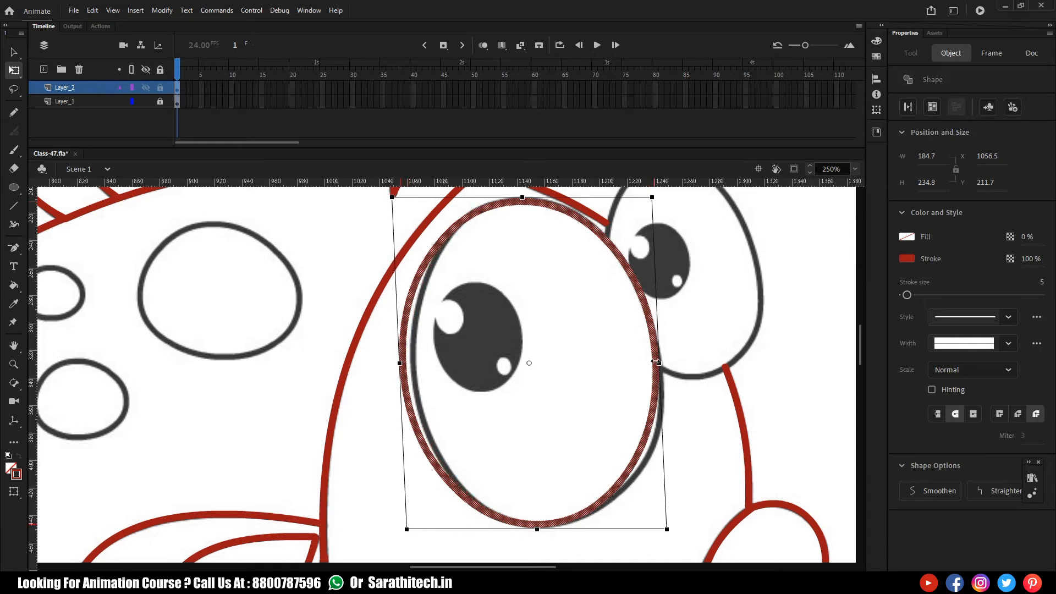
drag(407, 363, 415, 363)
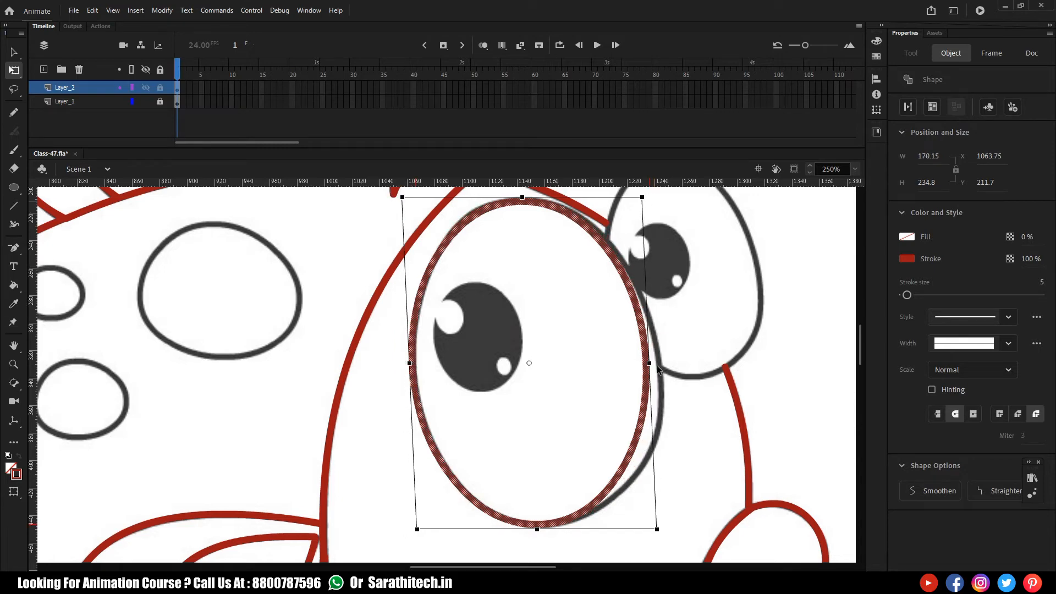
key(ctrl+z)
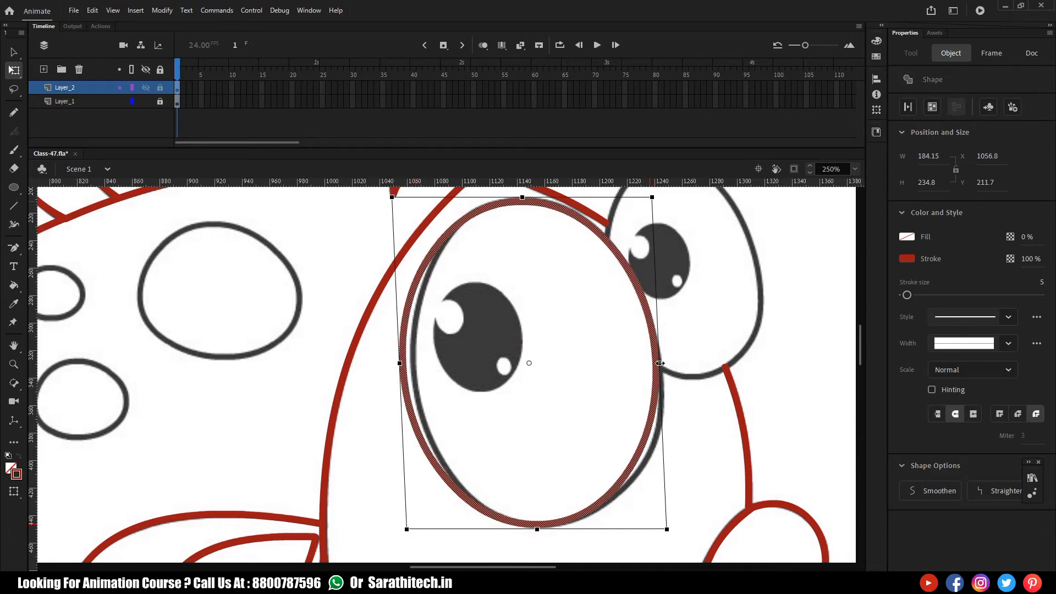
mouse_move(660, 363)
mouse_down()
mouse_move(630, 366)
mouse_move(658, 365)
mouse_up()
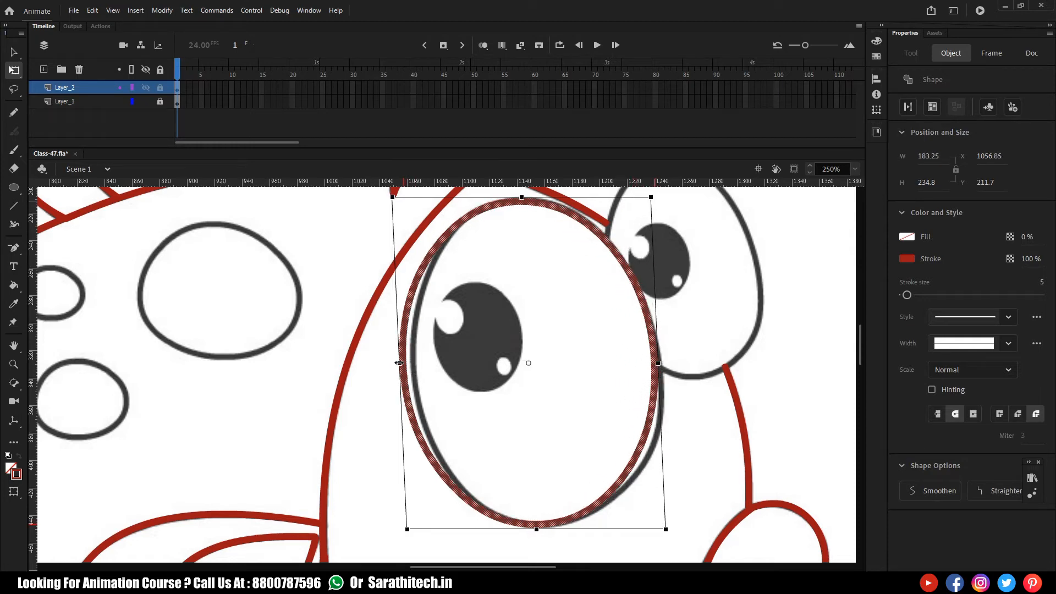
drag(399, 363, 409, 364)
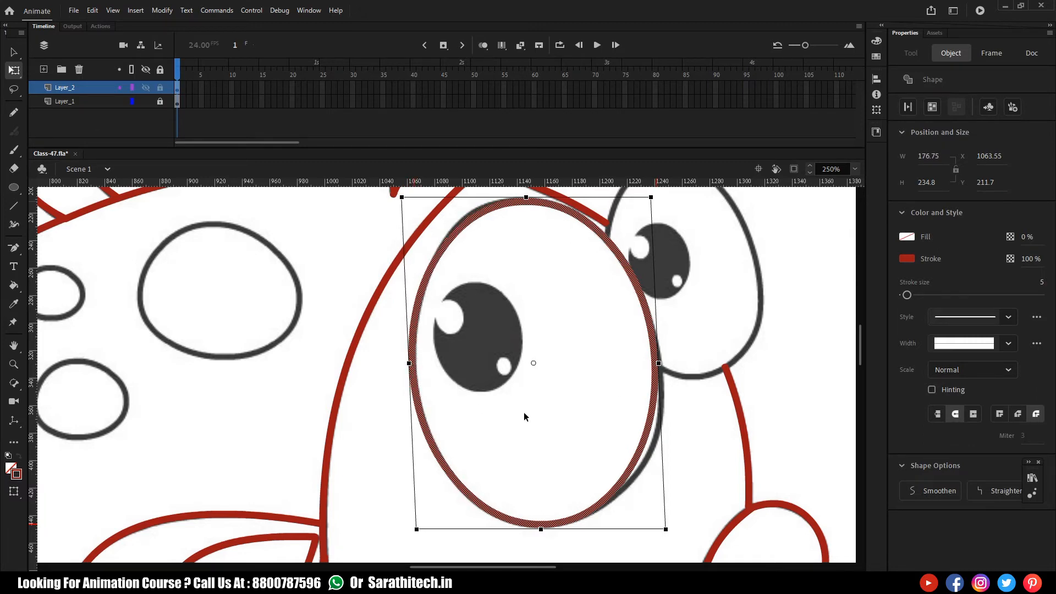
Try to bend the right side of the large eye's oval outward onto the sketch and inspect its anchor points
click(661, 429)
drag(671, 326, 631, 338)
key(v)
drag(651, 412, 656, 416)
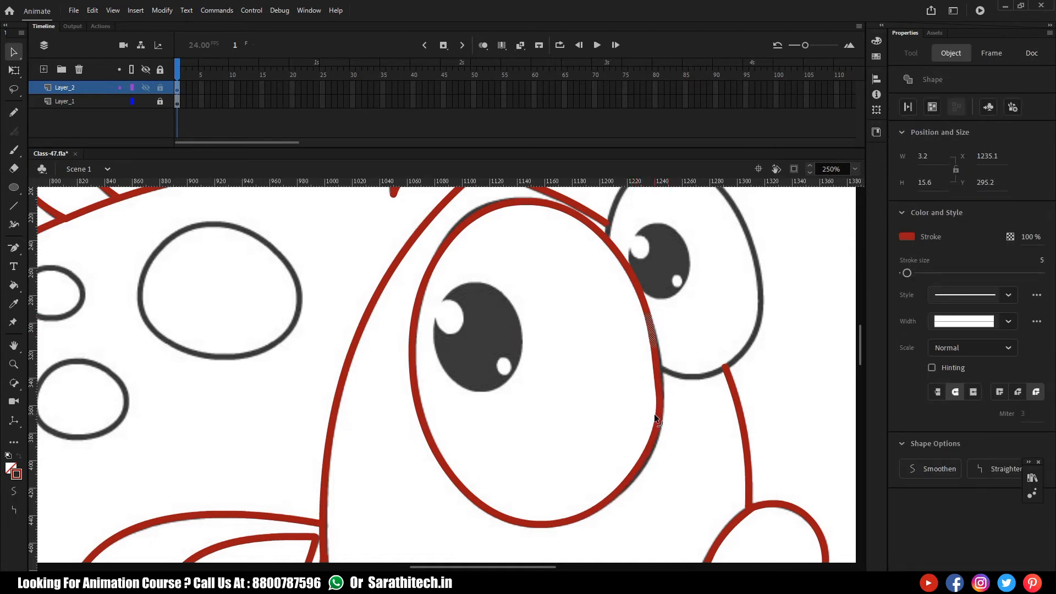
click(691, 400)
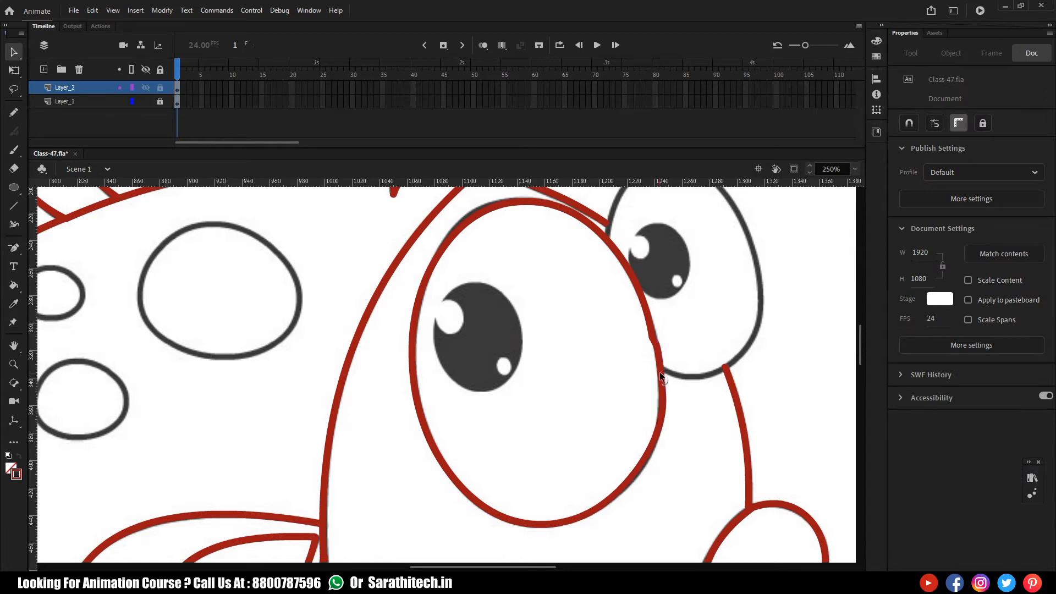
drag(658, 371, 647, 451)
drag(681, 321, 649, 451)
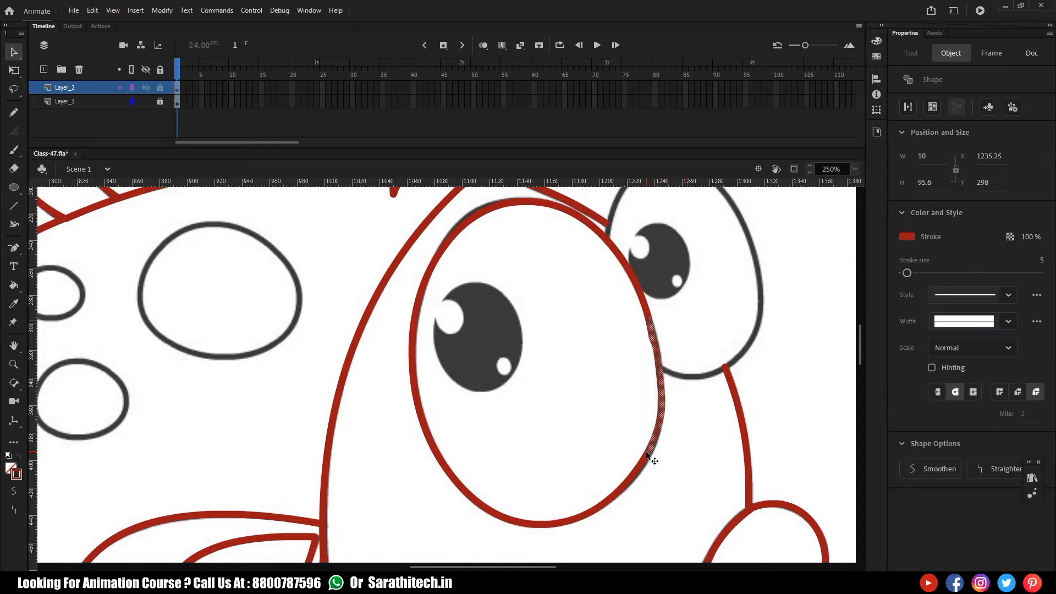
click(552, 315)
click(659, 352)
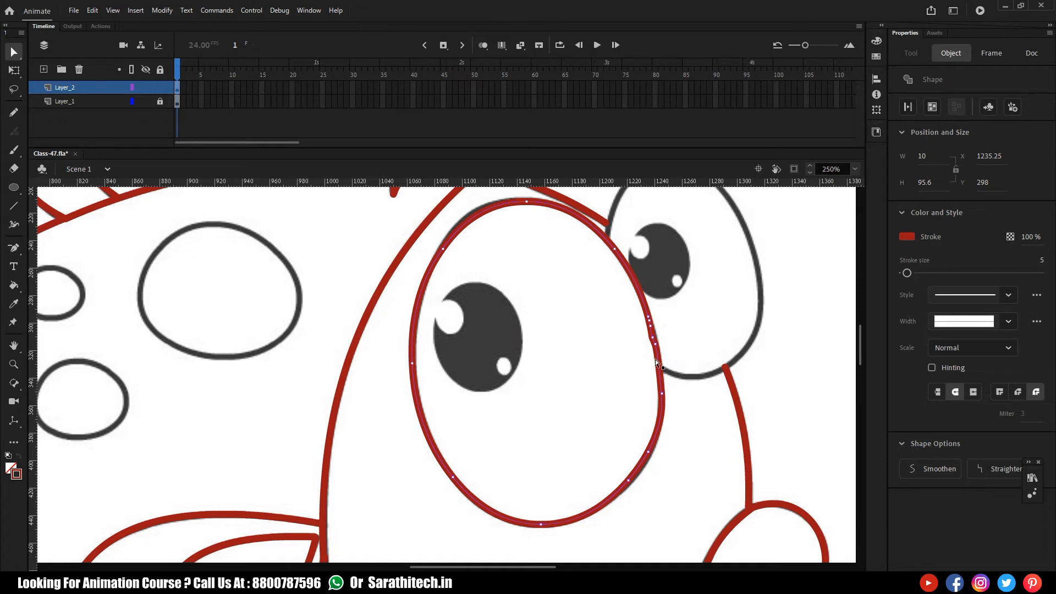
key(q)
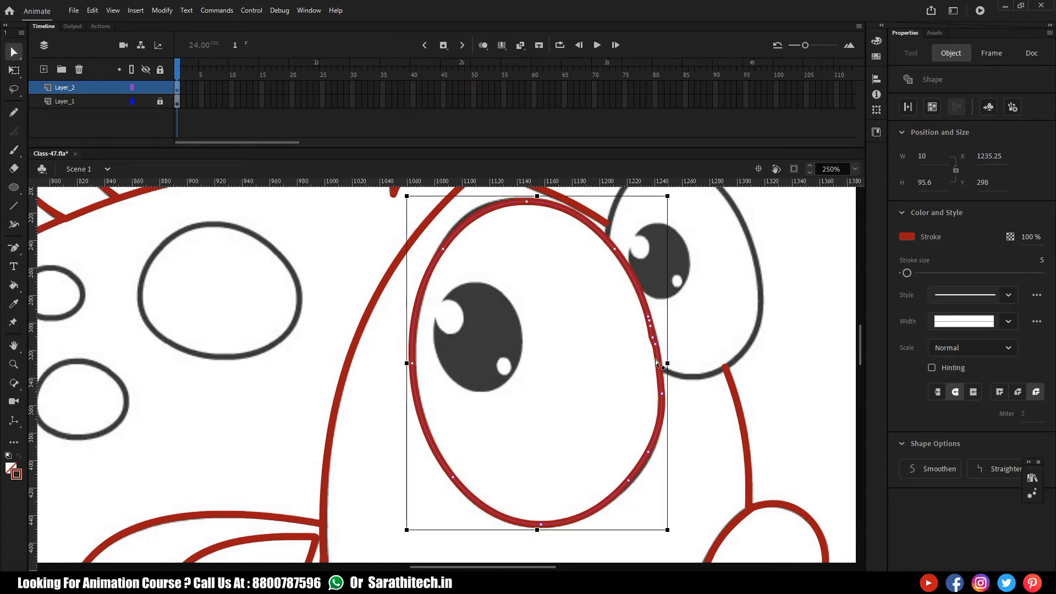
Undo the bends on the right side of the large eye's oval and check the anchor points of its outline
key(ctrl+z)
key(ctrl+z)
key(ctrl+z)
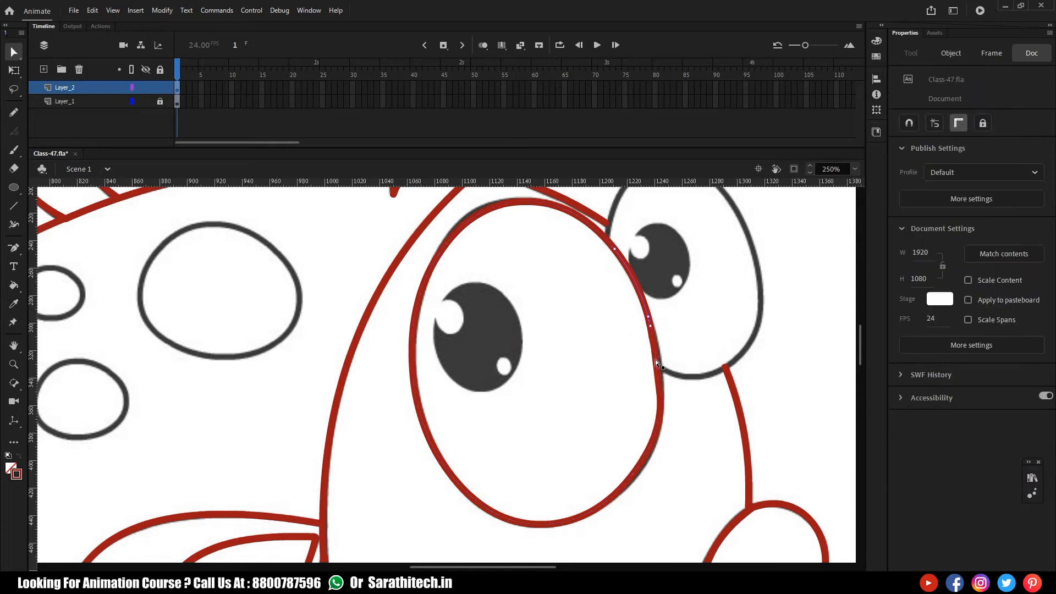
key(ctrl+z)
key(ctrl+z)
key(ctrl+z)
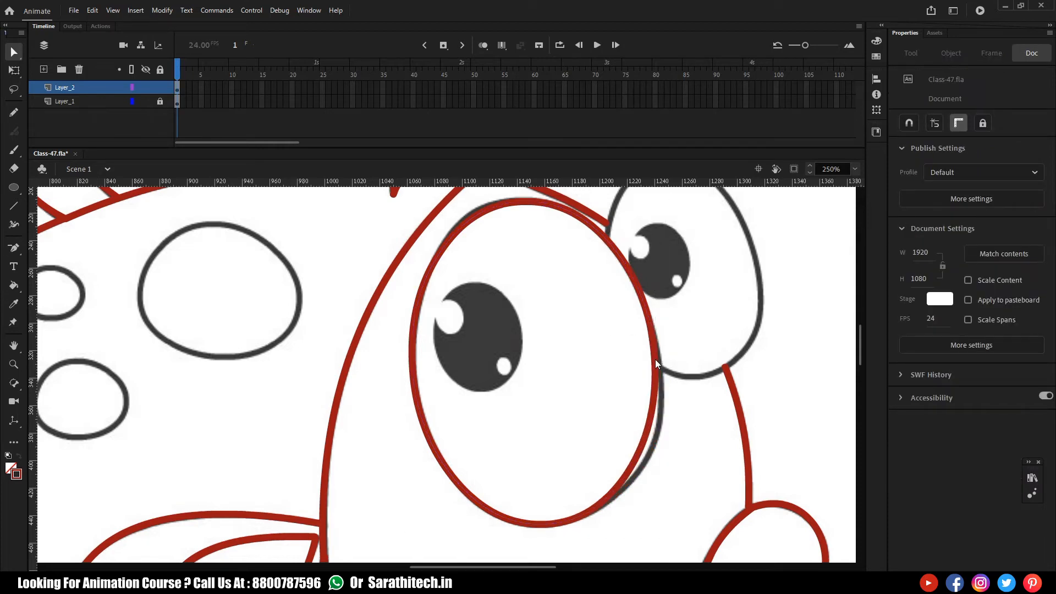
key(ctrl+z)
click(651, 329)
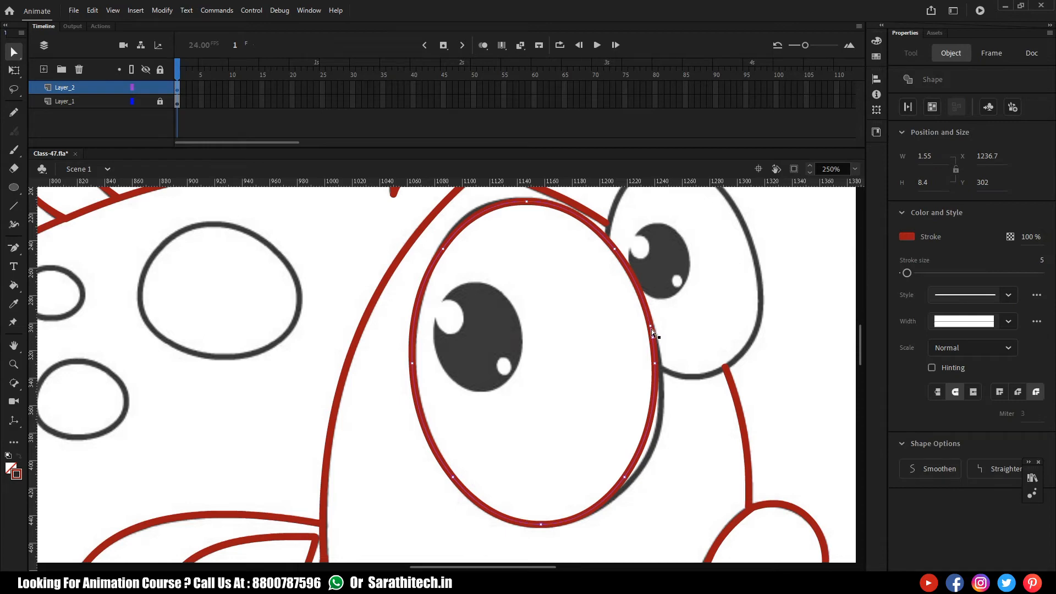
click(670, 389)
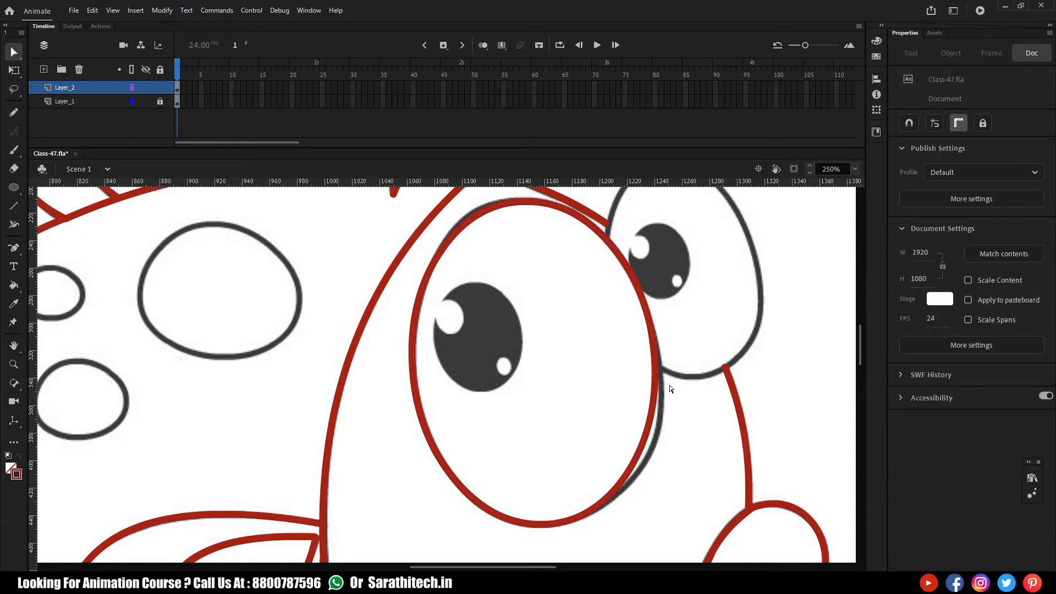
Delete the lower-right section of the large eye's red oval where it strays from the sketch
drag(646, 368, 646, 369)
key(Delete)
drag(594, 476, 621, 526)
key(Delete)
Bridge the gap in the large eye's outline with a straight line and bend it outward onto the sketched curve
key(n)
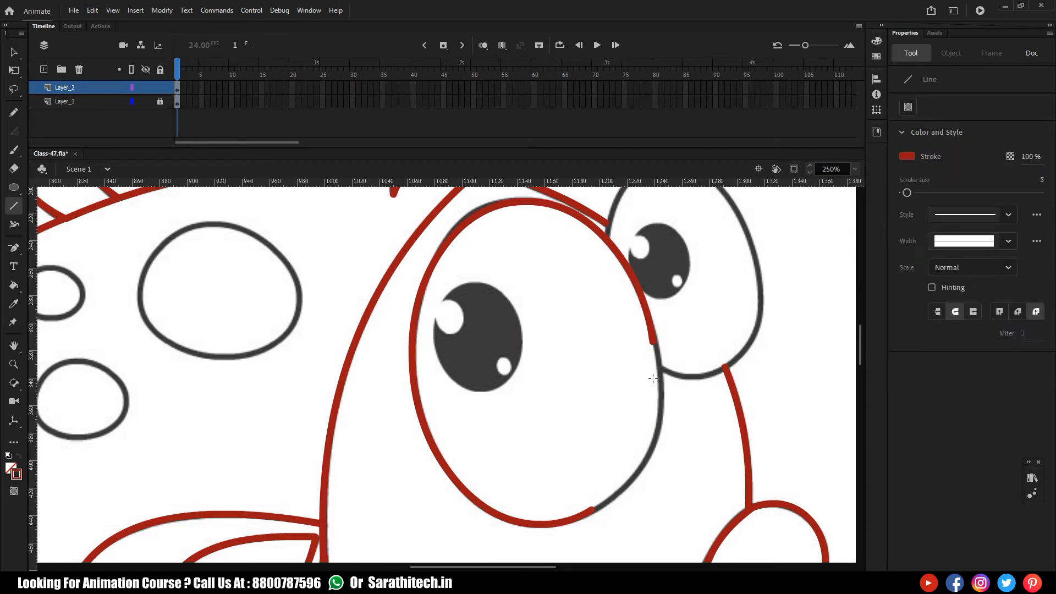
mouse_move(653, 339)
mouse_down()
mouse_move(649, 398)
mouse_move(595, 505)
mouse_up()
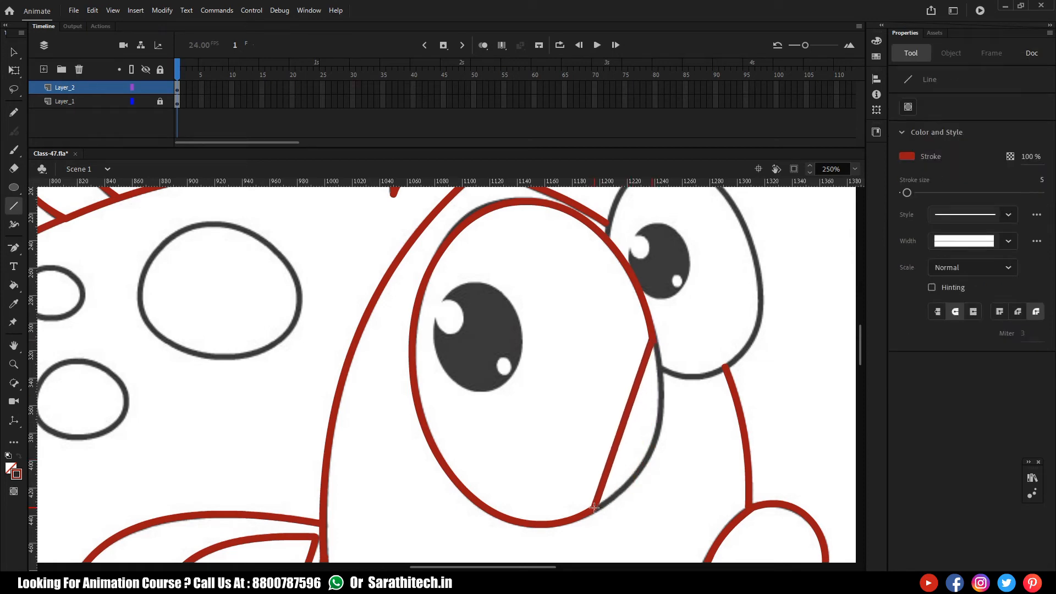
key(v)
drag(625, 446, 651, 454)
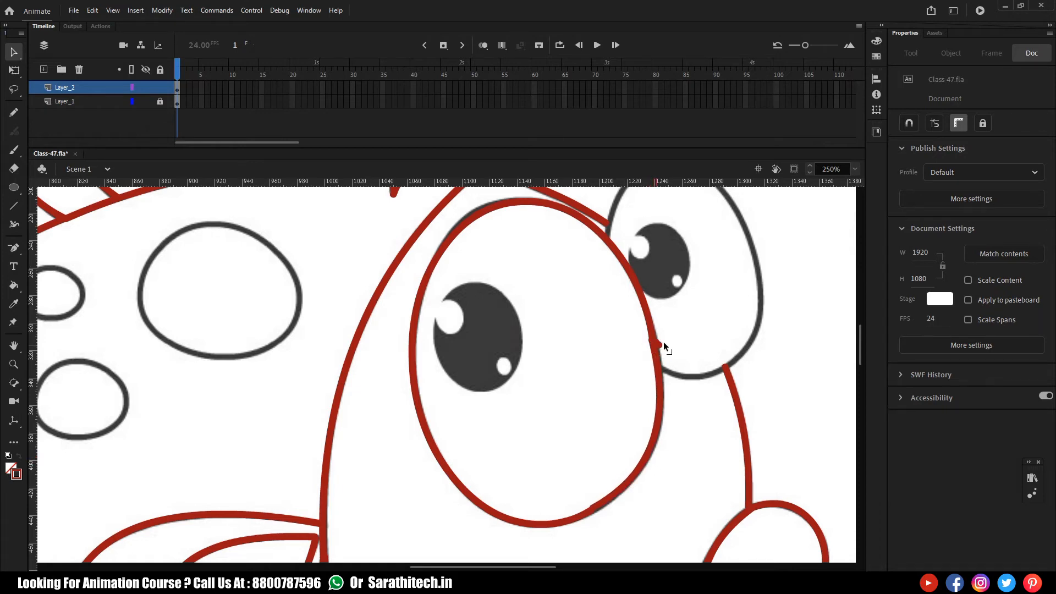
Trim the protruding stroke at the large eye's right-hand joint and refine the new curve's bend and lower end
drag(683, 326, 649, 331)
key(Delete)
click(649, 332)
click(608, 434)
drag(659, 409, 662, 410)
drag(592, 505, 589, 510)
Draw an unfilled oval, place it over the large eye's pupil, and stretch it to about 64 by 78 px with Free Transform
mouse_move(498, 346)
mouse_down()
mouse_move(569, 448)
mouse_move(566, 429)
mouse_move(459, 390)
mouse_move(435, 395)
mouse_move(438, 385)
mouse_up()
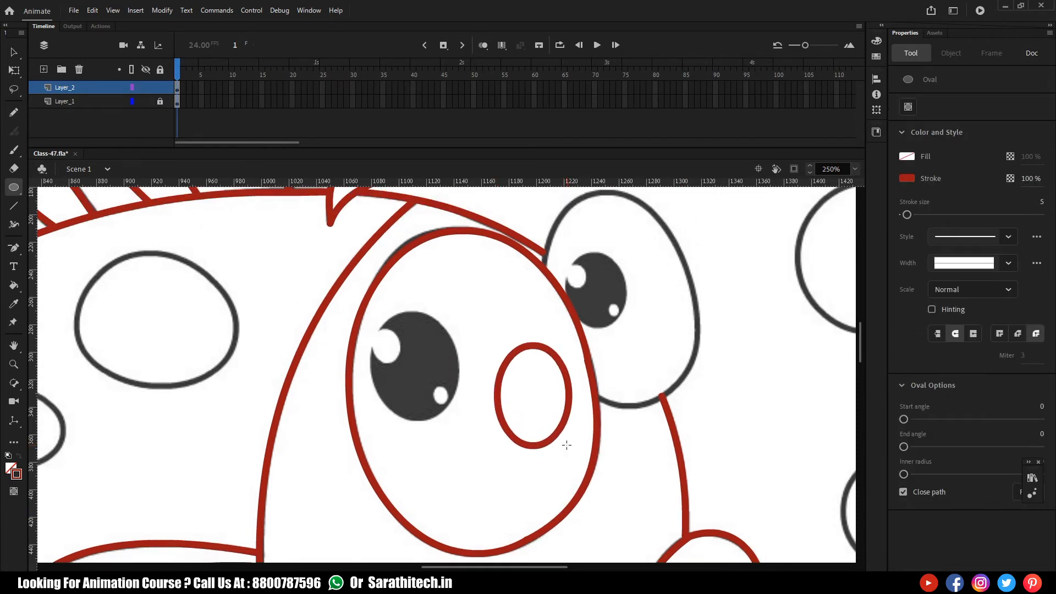
key(v)
key(q)
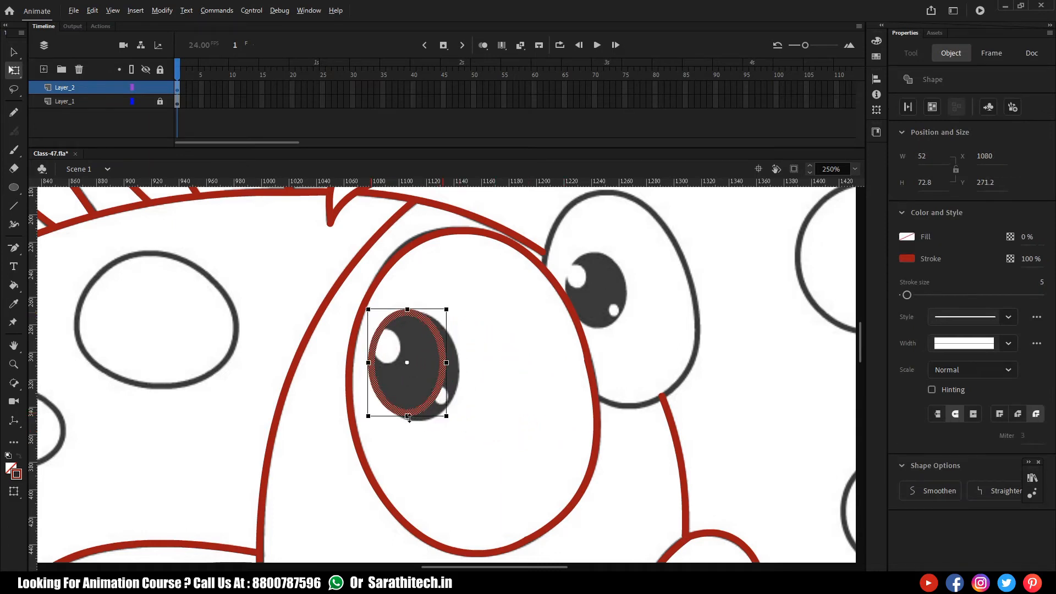
drag(407, 417, 407, 420)
drag(446, 363, 468, 364)
drag(416, 420, 416, 424)
click(497, 407)
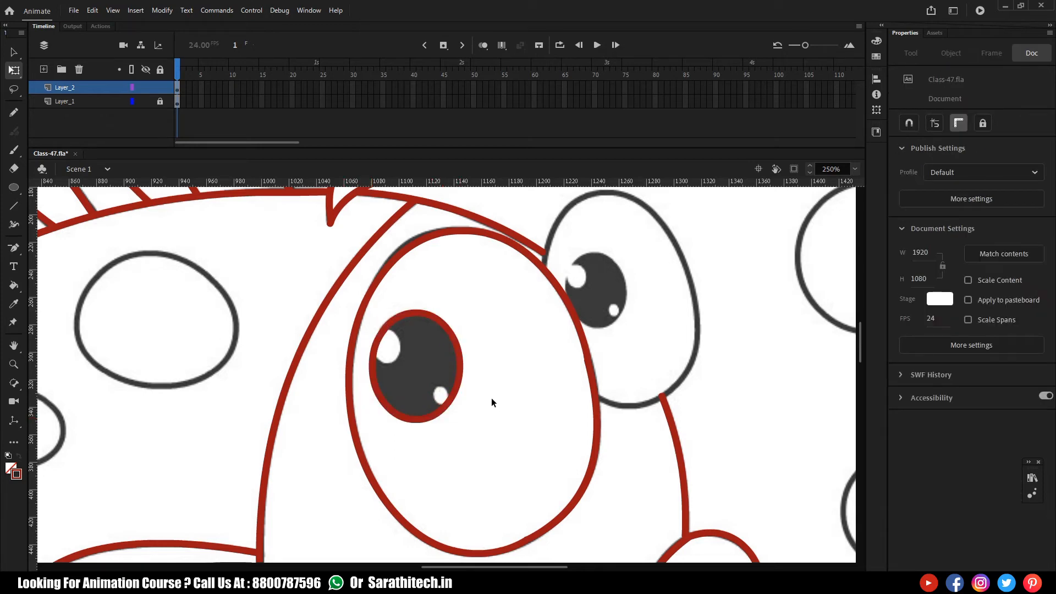
Duplicate the pupil outline, scale the copy to about 45 by 54 px, fit it over the smaller eye's pupil, and trim its overlap with the large eye
key(v)
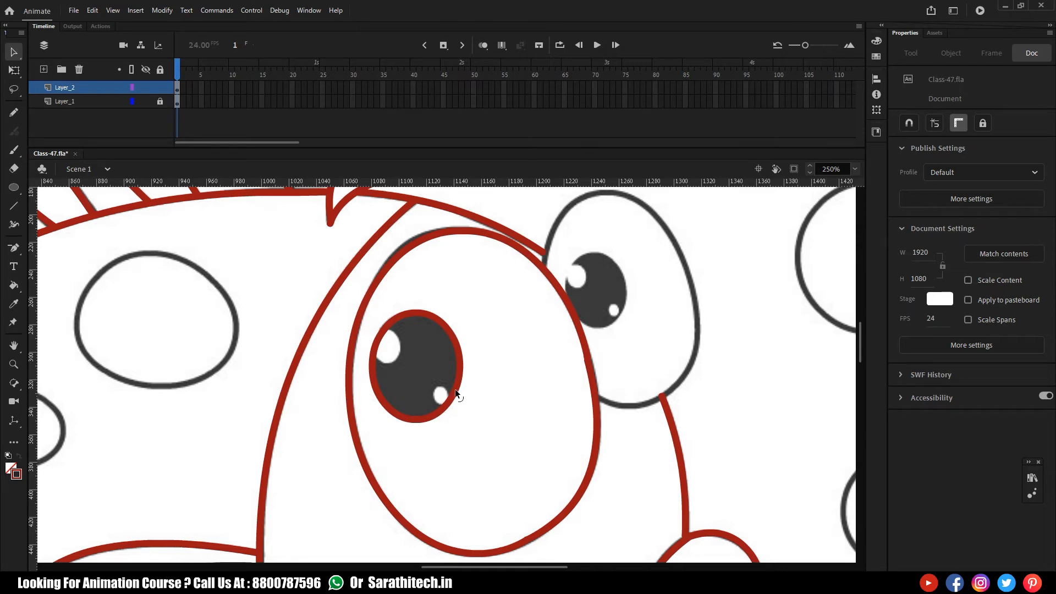
click(456, 392)
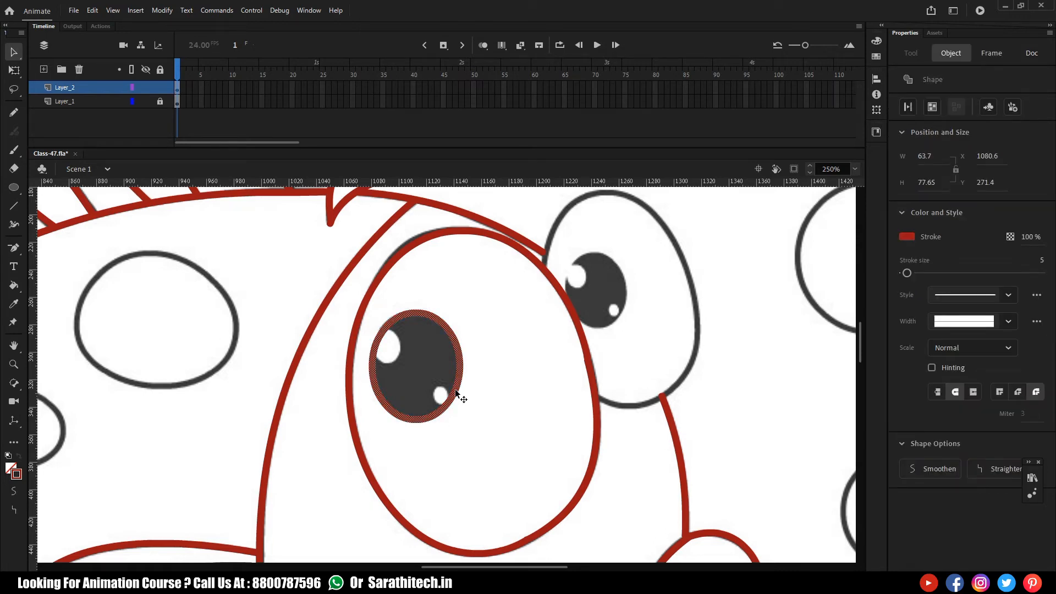
mouse_move(456, 392)
mouse_down()
mouse_move(535, 391)
mouse_move(526, 429)
mouse_move(584, 410)
mouse_move(562, 394)
mouse_move(564, 437)
mouse_move(587, 439)
mouse_move(606, 402)
mouse_move(544, 412)
mouse_move(731, 340)
mouse_move(790, 389)
mouse_up()
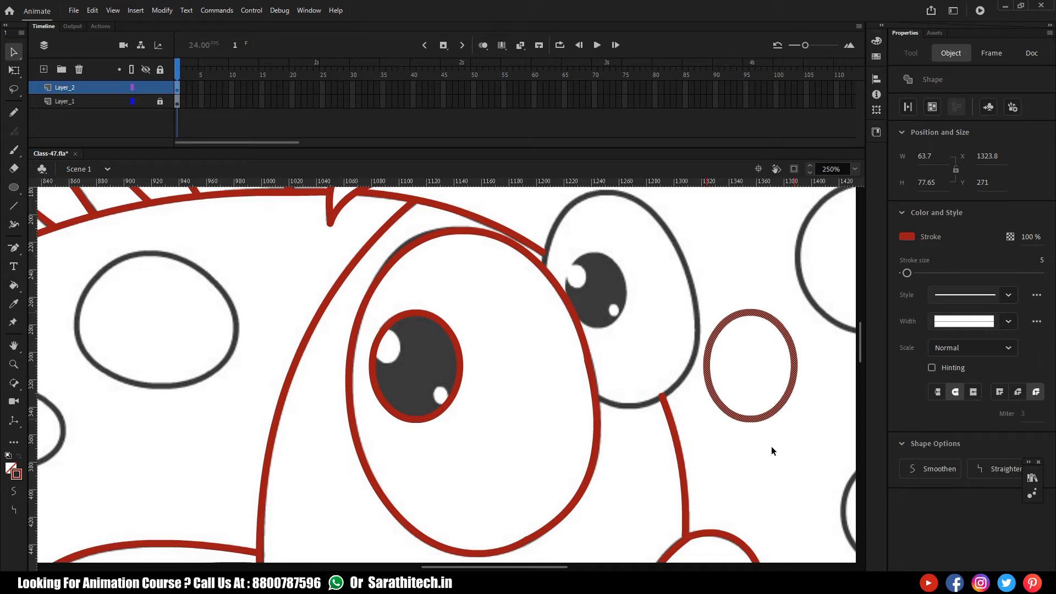
key(q)
drag(795, 312, 784, 328)
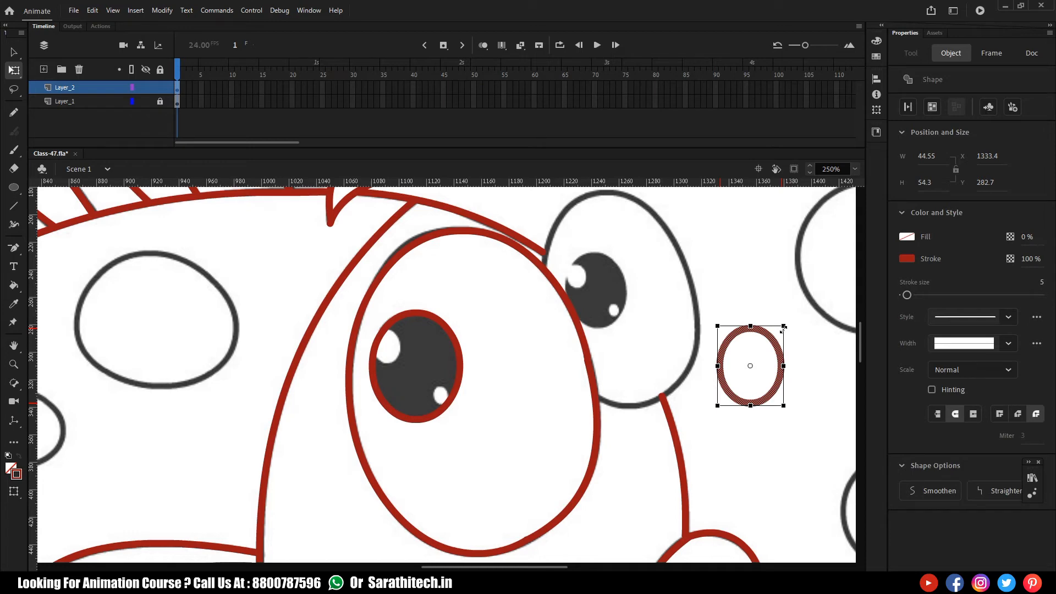
key(v)
drag(782, 369, 622, 291)
click(650, 317)
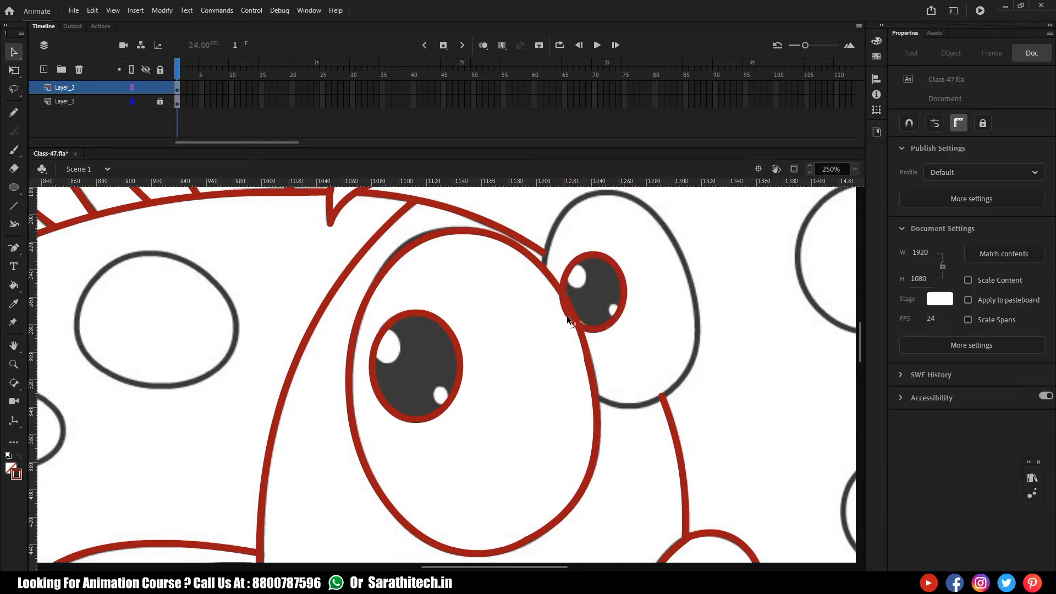
click(571, 324)
click(587, 324)
Duplicate the large pupil's outline and scale the copy to about 21 by 25 px over the pupil's upper highlight
click(455, 390)
alt+drag(468, 406, 550, 459)
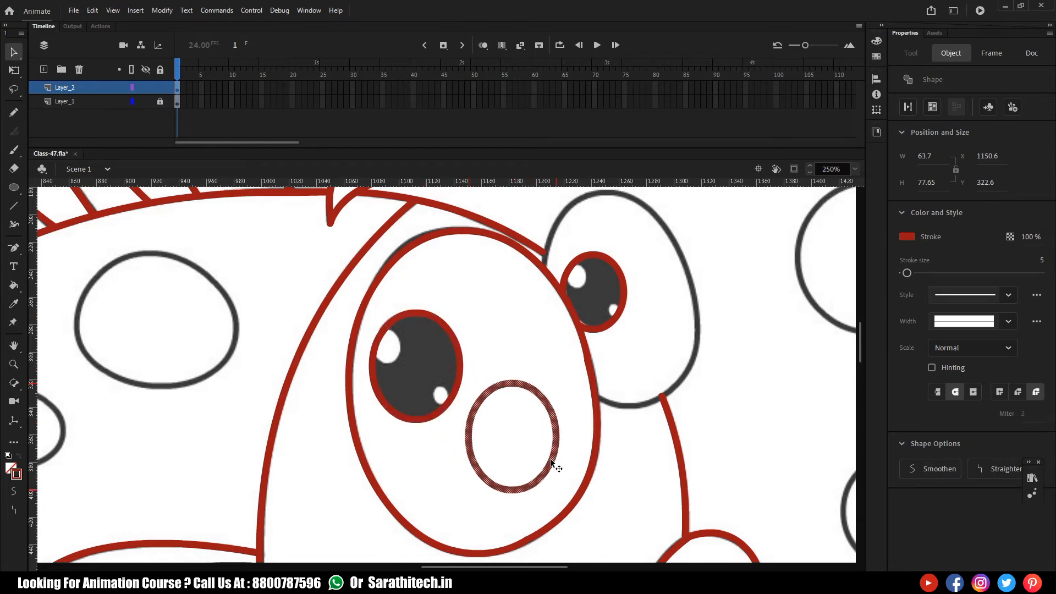
key(q)
alt+shift+drag(557, 384, 401, 344)
key(v)
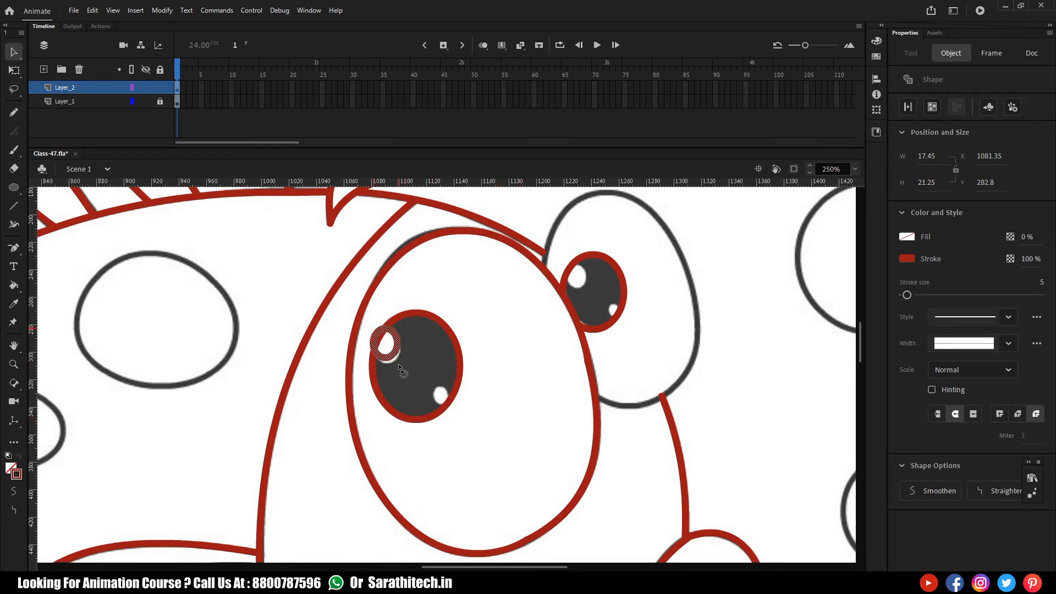
key(q)
mouse_move(400, 360)
mouse_down()
mouse_move(429, 396)
mouse_move(397, 357)
mouse_move(427, 391)
mouse_move(404, 365)
mouse_up()
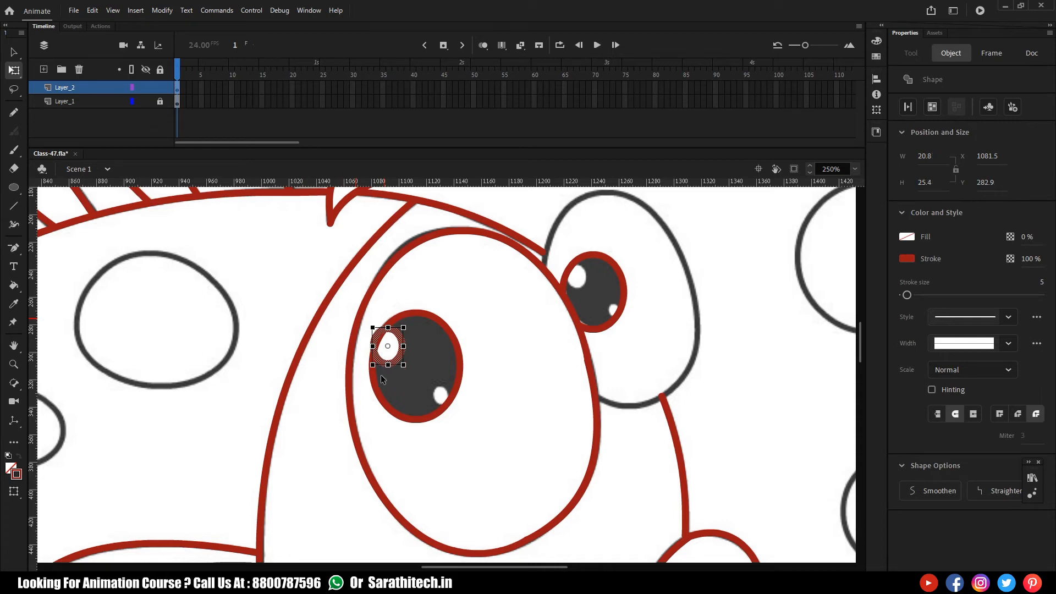
Delete the part of the upper highlight's outline that extends past the large pupil's edge
key(v)
click(314, 408)
click(375, 332)
key(Delete)
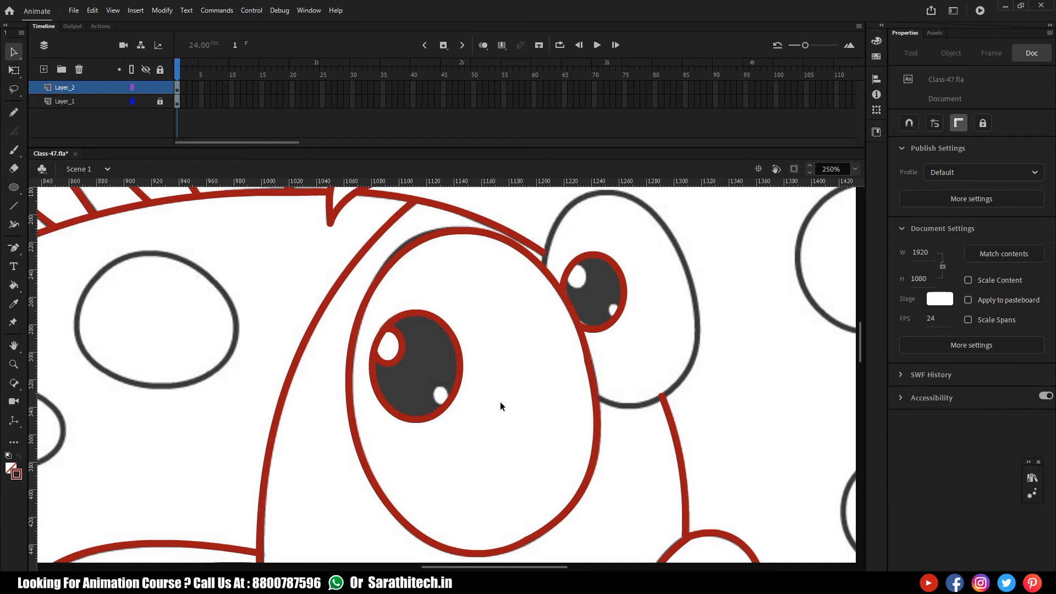
Outline the large pupil's lower highlight with a small oval and delete the part outside the pupil
key(o)
drag(437, 387, 458, 408)
key(v)
click(457, 404)
key(Delete)
Copy the large pupil's lower highlight arc onto the lower highlight of the smaller eye's pupil
drag(539, 398, 478, 441)
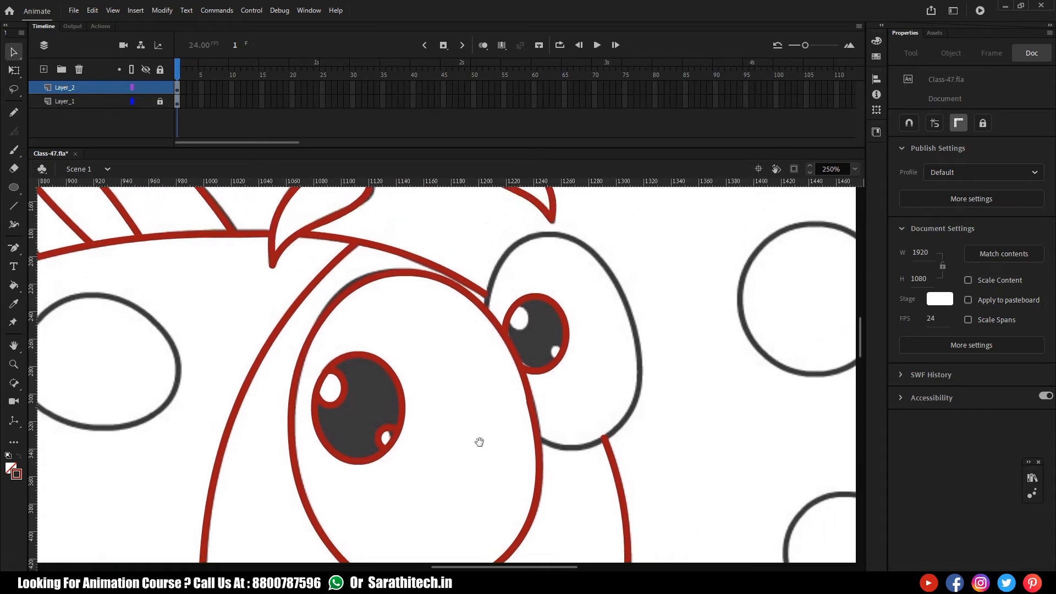
click(395, 435)
shift+click(554, 350)
drag(554, 349, 558, 349)
click(566, 357)
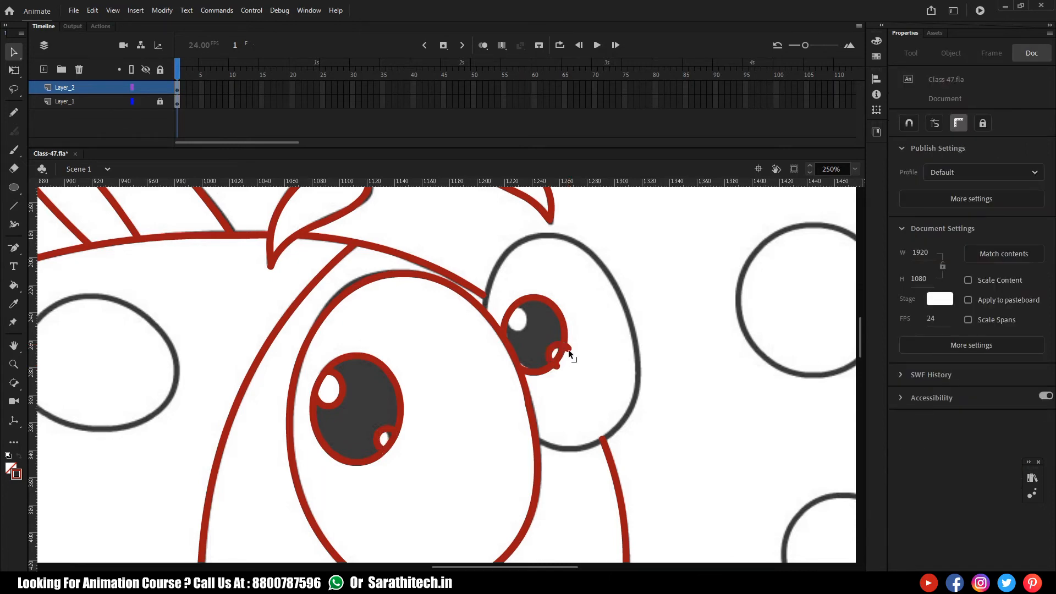
Copy the large pupil's upper highlight arc onto the smaller pupil's upper highlight and trim the protruding arc ends
click(336, 405)
mouse_move(338, 408)
mouse_down()
mouse_move(438, 382)
mouse_move(523, 328)
mouse_up()
key(ctrl+=)
click(566, 280)
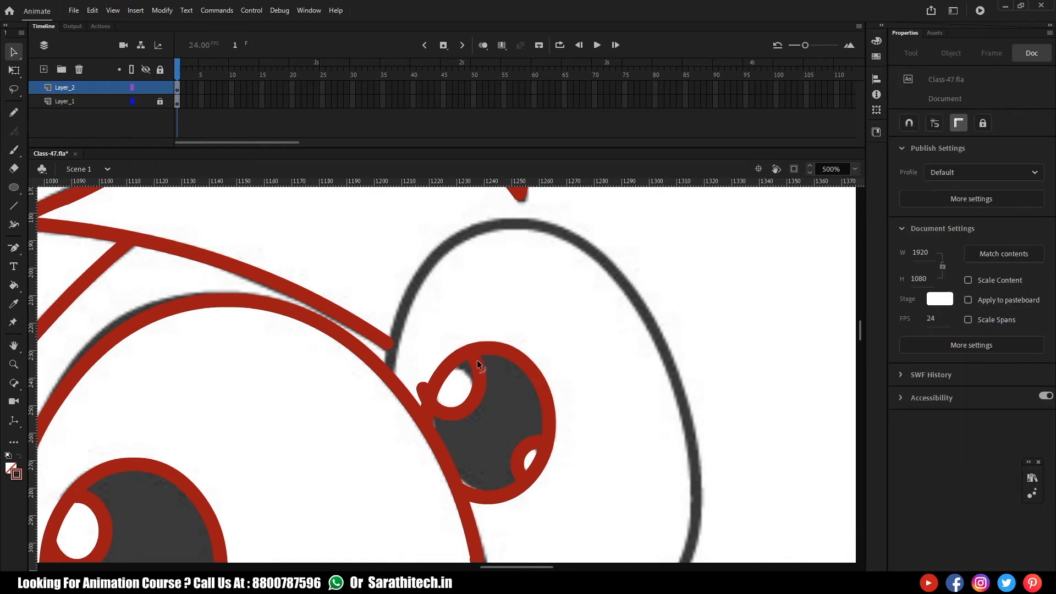
click(422, 387)
key(Delete)
Try deleting the smaller pupil's upper highlight arc and undo the deletion
click(479, 371)
key(Delete)
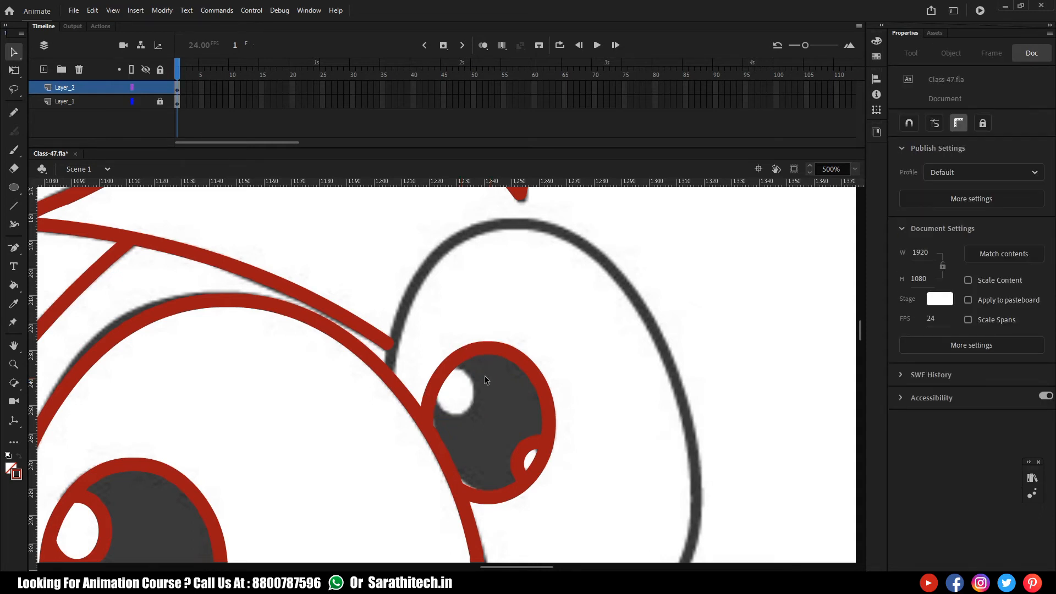
key(ctrl+z)
key(Escape)
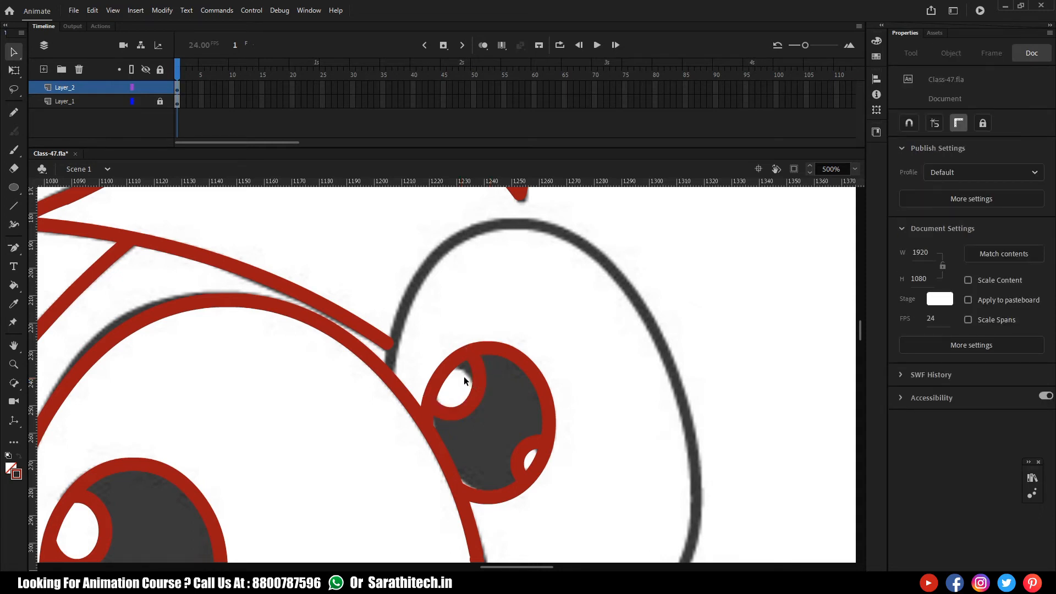
Replace the upper part of the smaller pupil's upper highlight arc with a line curved around the highlight
drag(495, 387, 482, 380)
key(Delete)
key(n)
drag(482, 387, 444, 365)
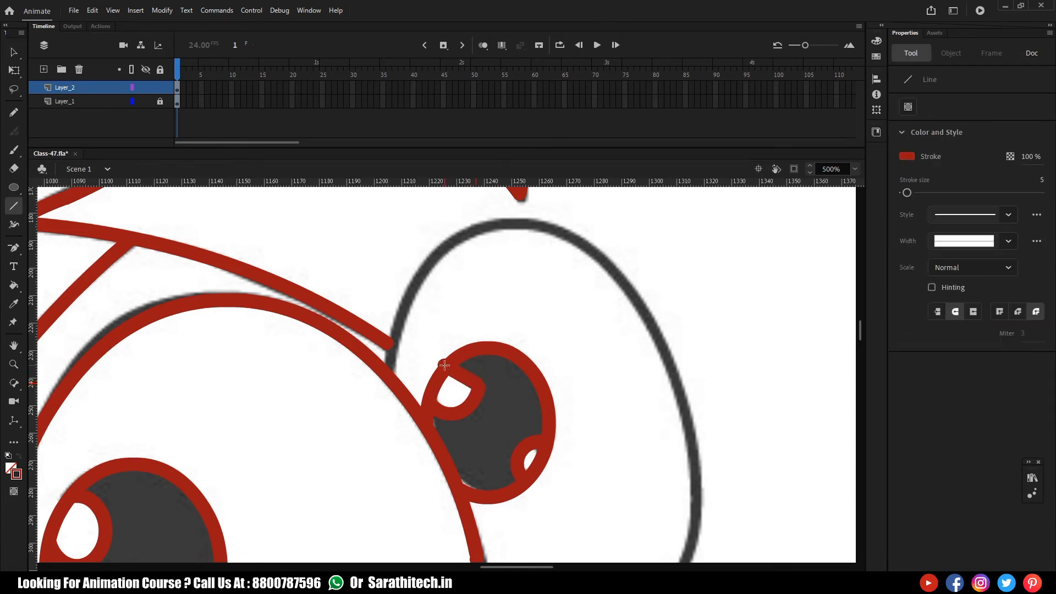
click(477, 384)
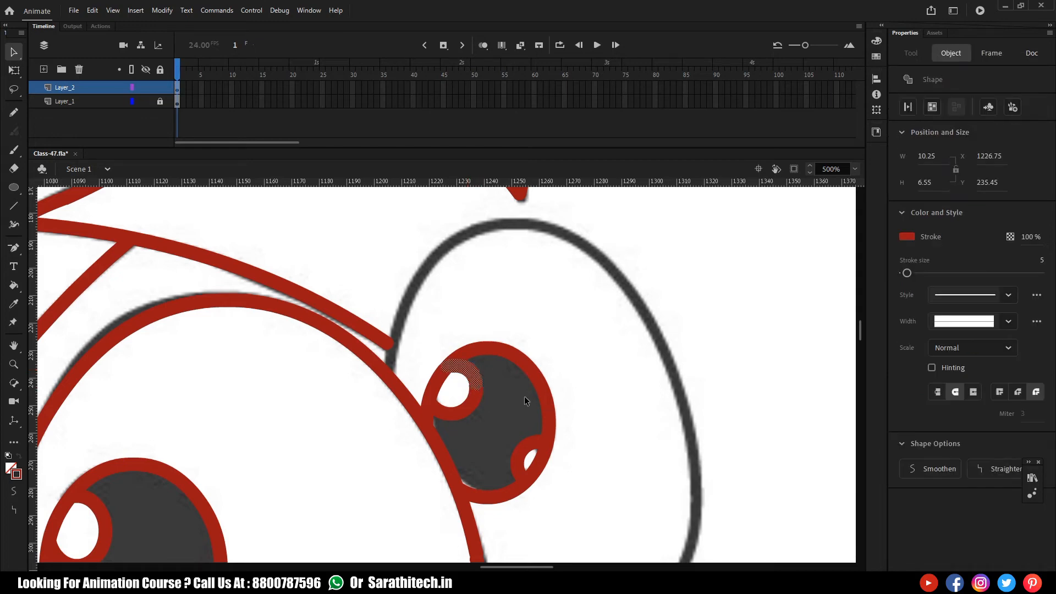
click(524, 396)
Select the large eye's entire red outline
key(ctrl+minus)
key(ctrl+minus)
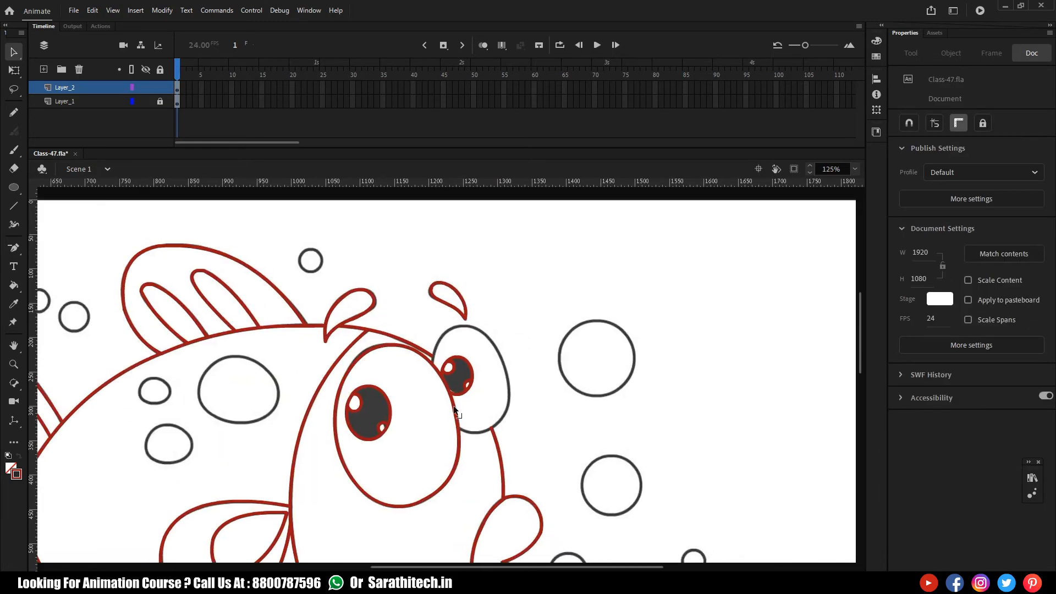
click(453, 405)
double_click(459, 444)
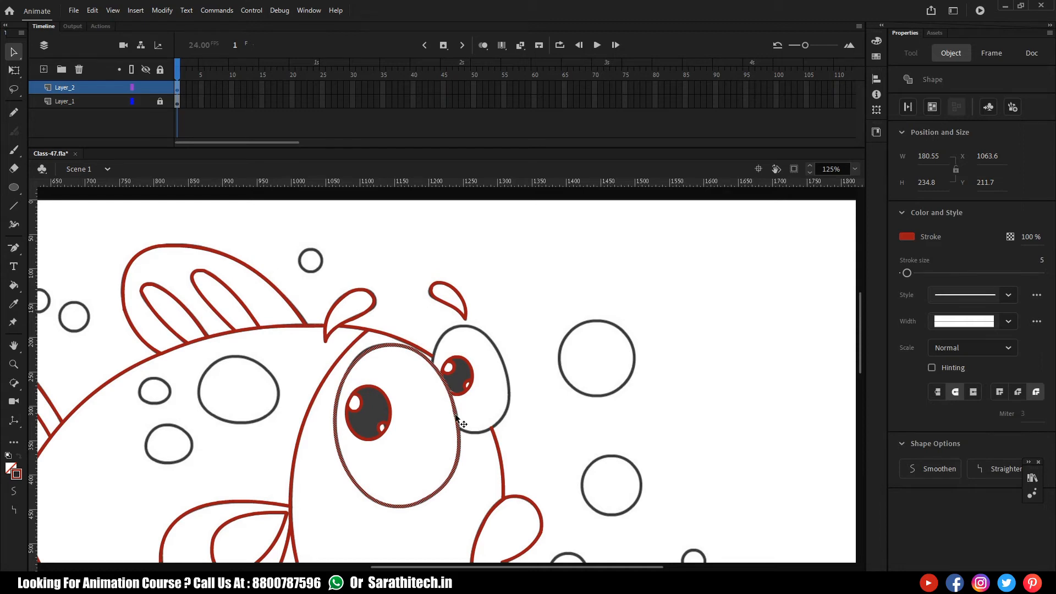
Try placing the large eye's outline over the smaller eye at about X 1189, Y 110, and undo the placement
drag(456, 418, 546, 341)
key(q)
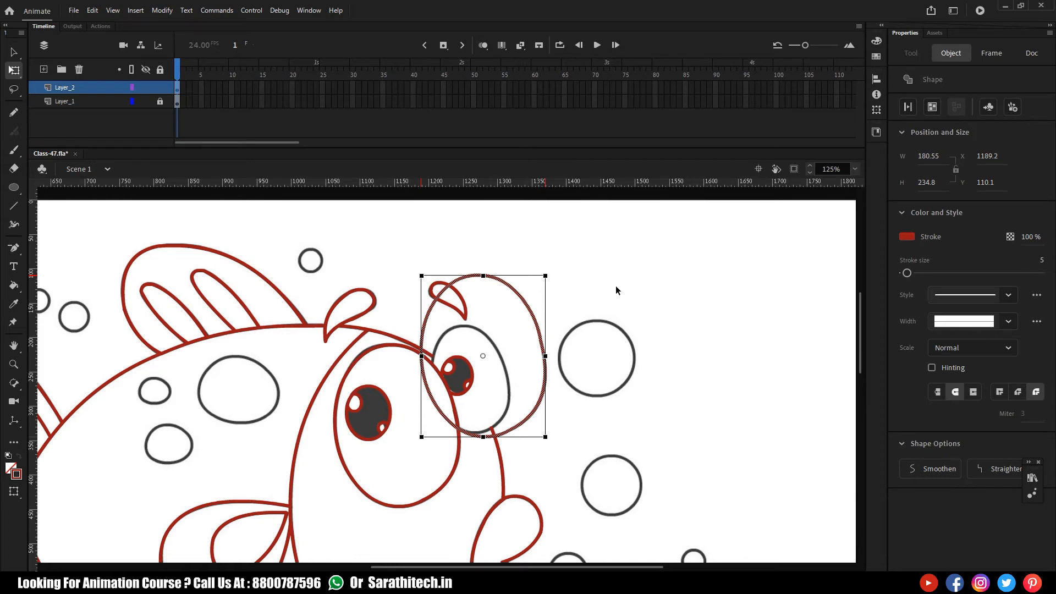
key(ctrl+z)
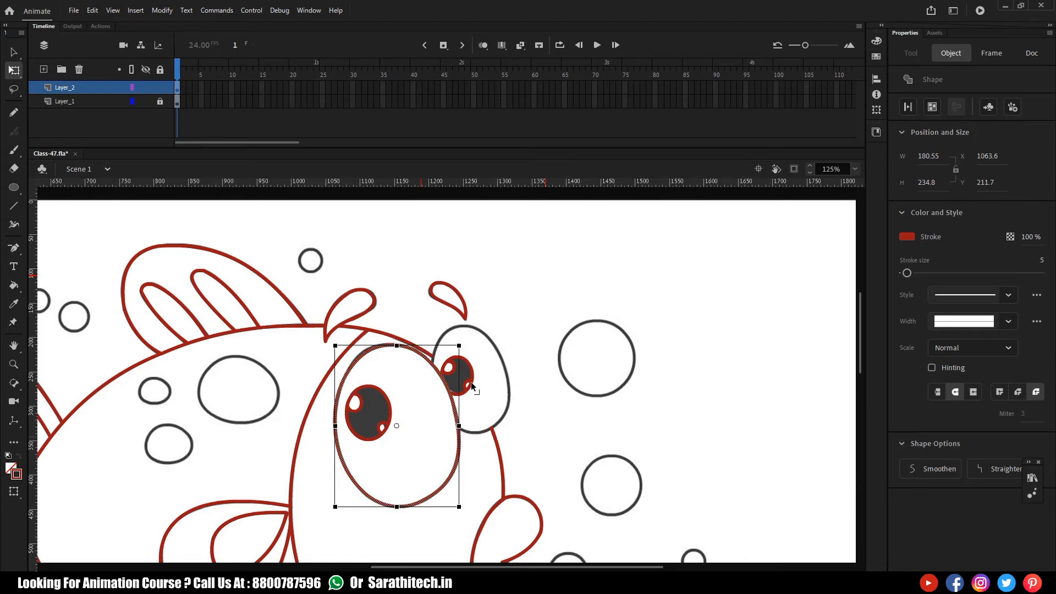
key(v)
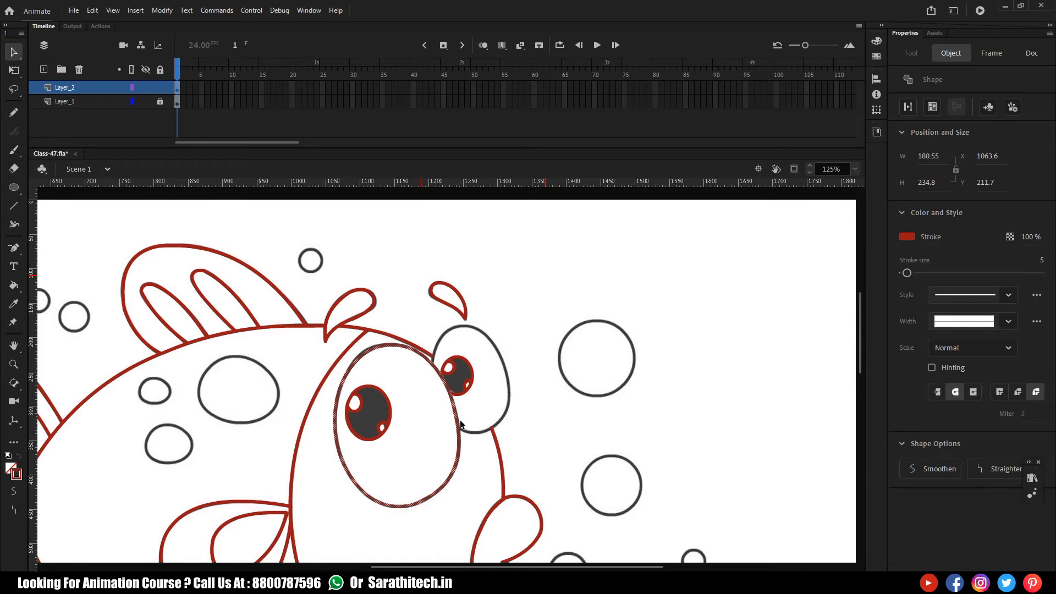
Try a copy of the large eye's outline around the smaller eye, pull its upper-right segment away, and undo the whole attempt
drag(459, 421, 542, 372)
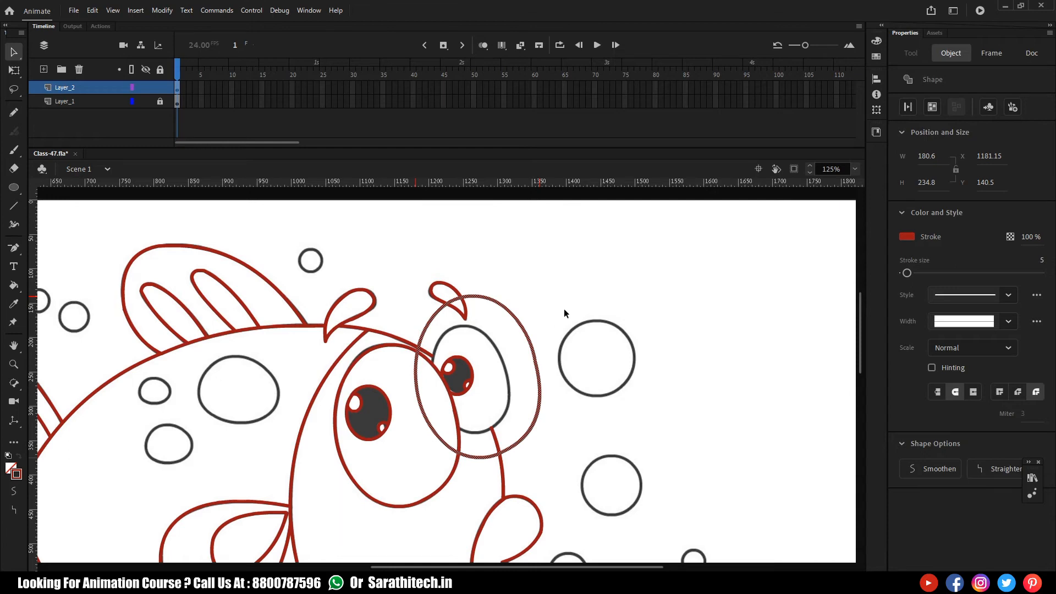
click(587, 289)
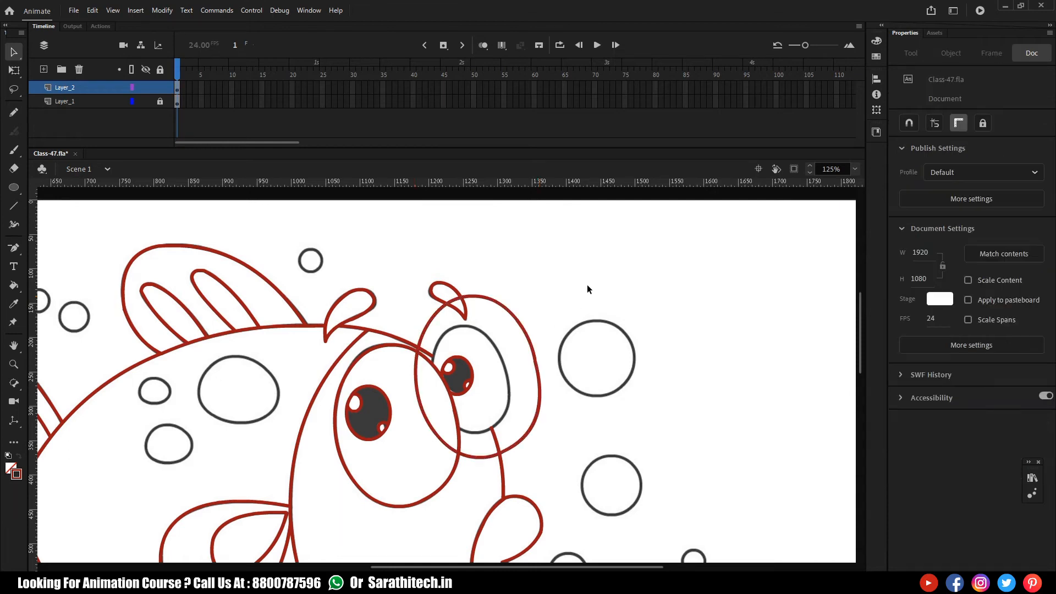
click(491, 300)
drag(491, 301, 554, 296)
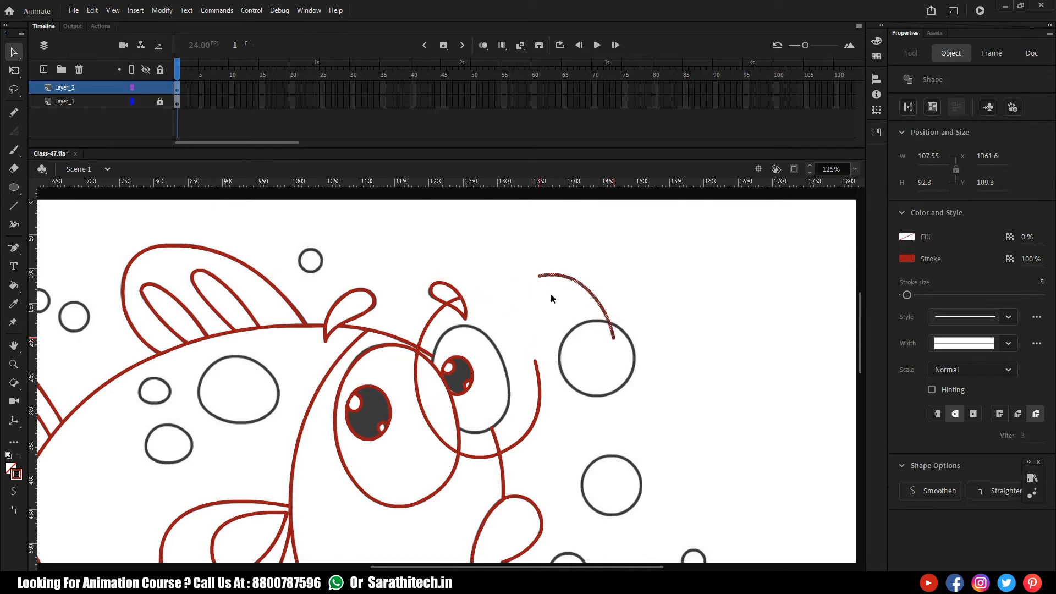
click(457, 300)
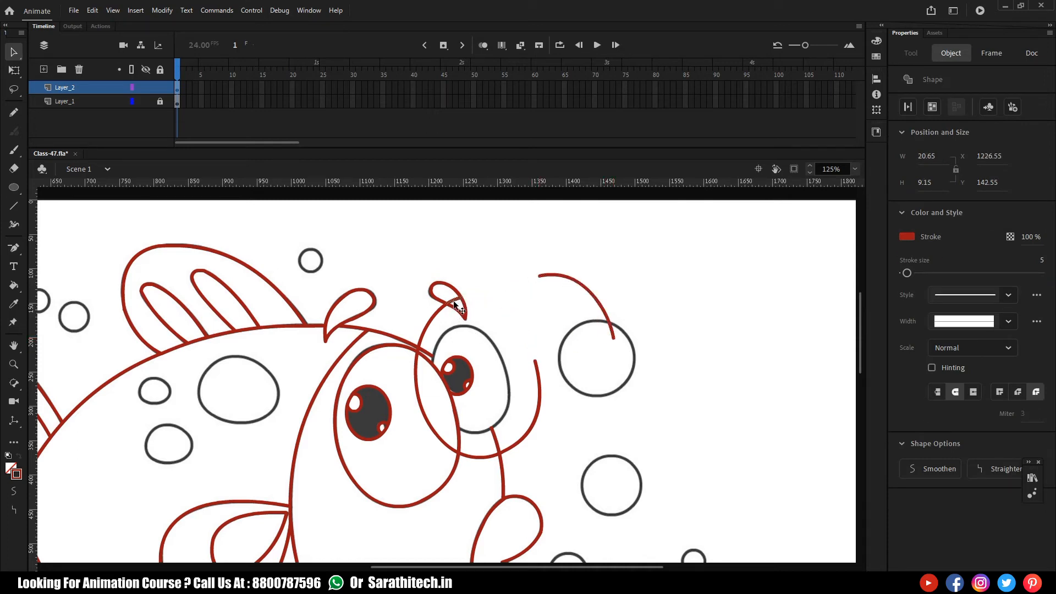
key(ctrl+z)
key(ctrl+z)
key(ctrl+z)
key(ctrl+z)
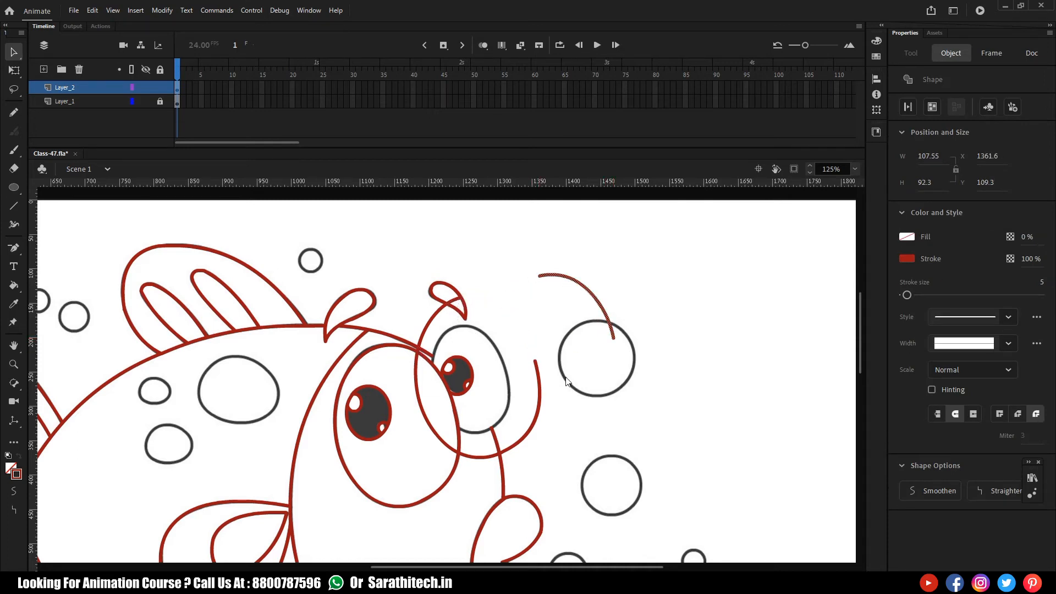
key(ctrl+z)
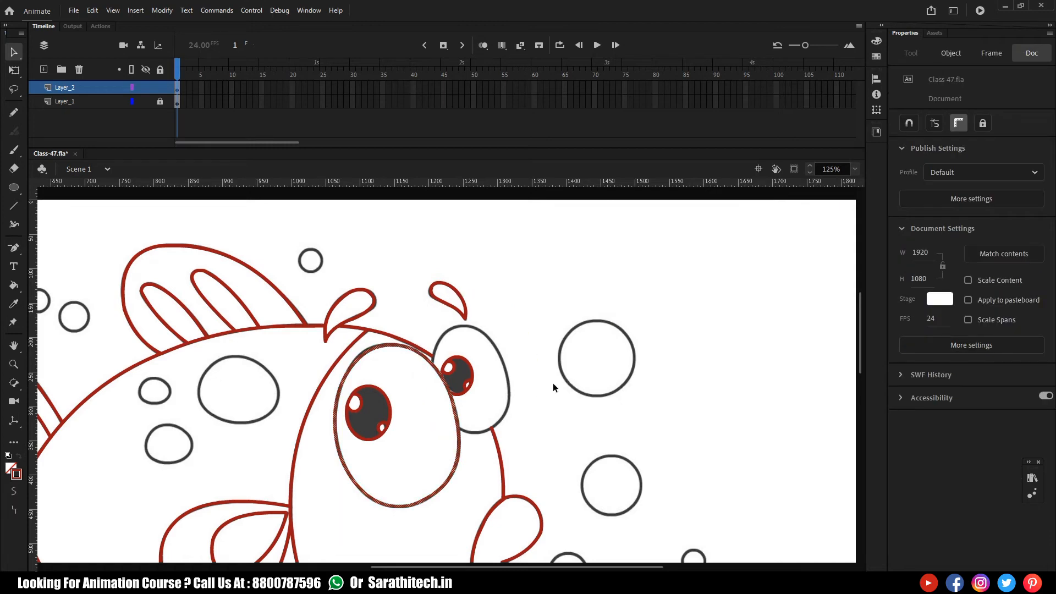
Copy the large eye's outline onto the smaller eye and scale the copy down to about 121 by 157 px
drag(460, 418, 553, 381)
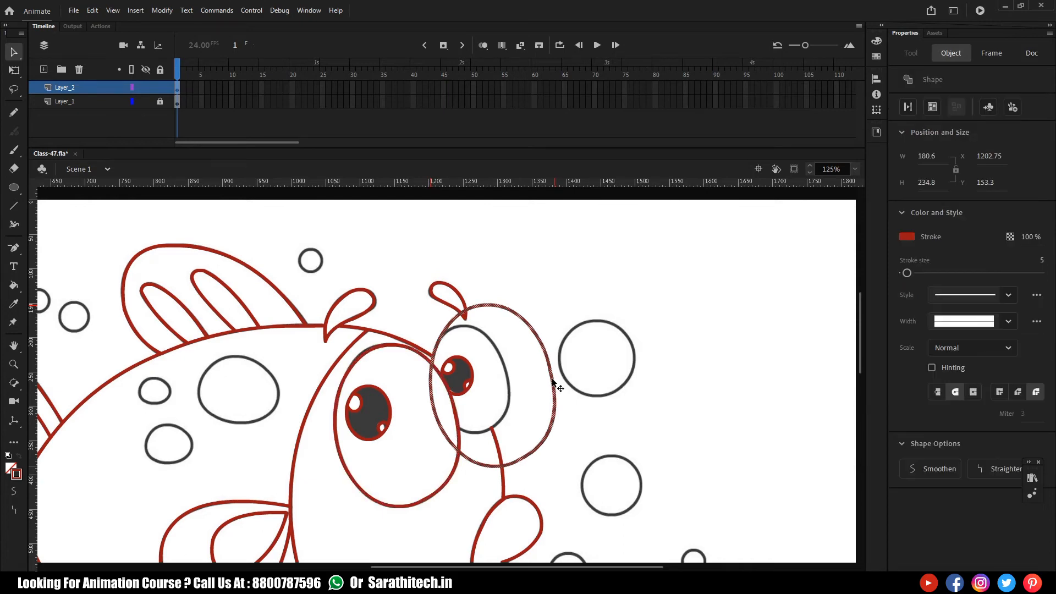
key(q)
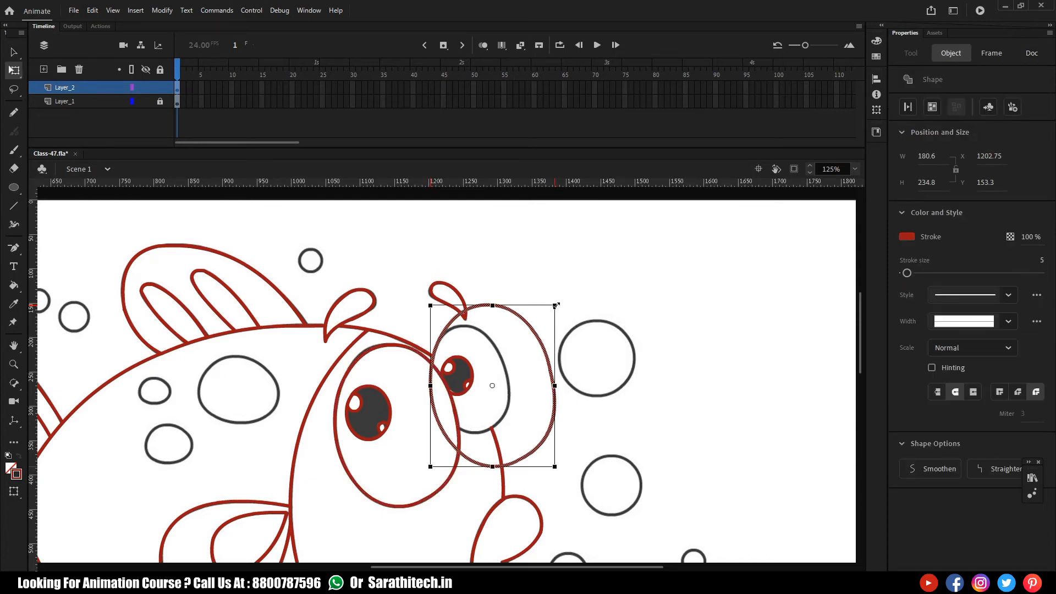
drag(553, 306, 525, 345)
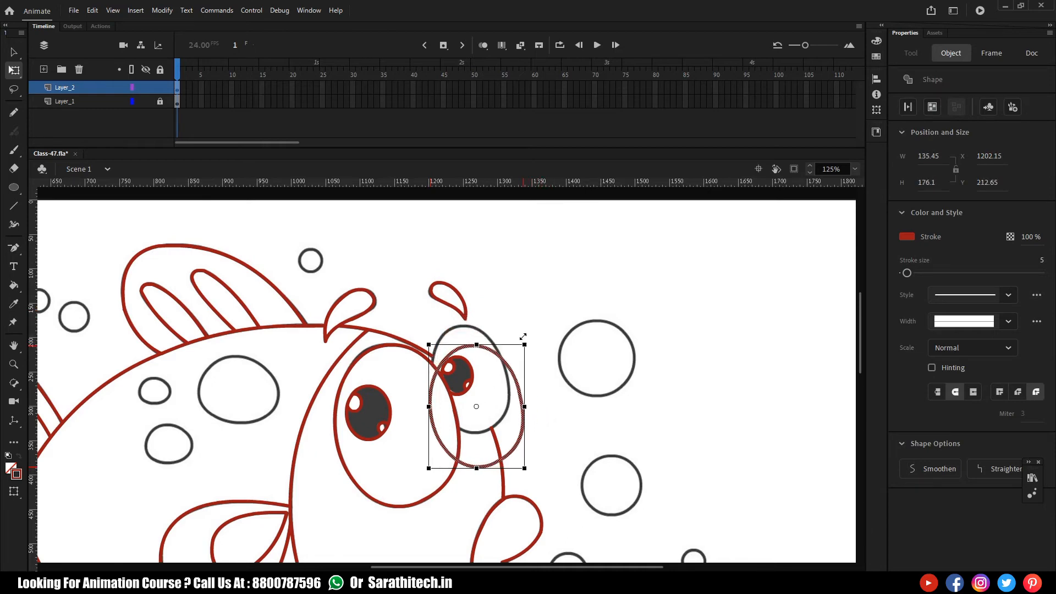
drag(522, 383, 514, 364)
drag(423, 449, 431, 444)
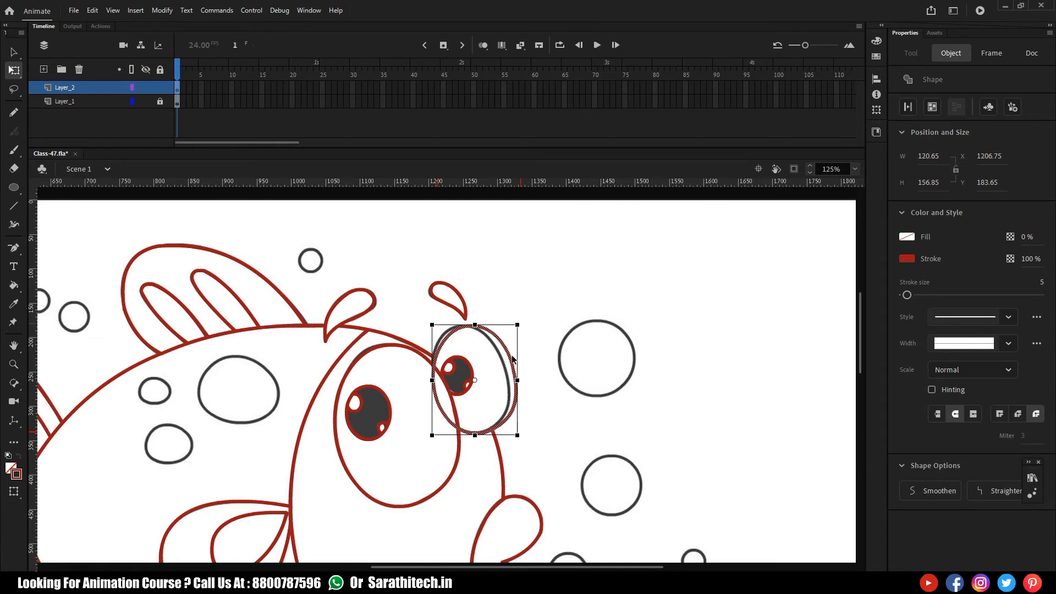
Nudge the copied eye outline horizontally to about X 1197 so its outer side follows the smaller eye's sketch
scroll(511, 360, up, 2)
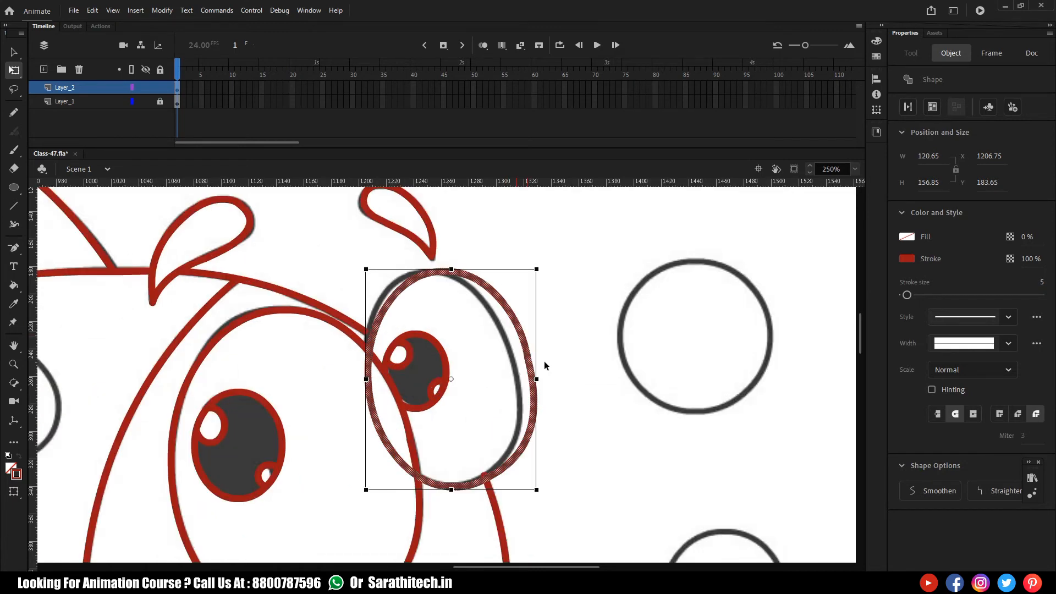
key(Left)
key(Left)
key(Left)
key(Left)
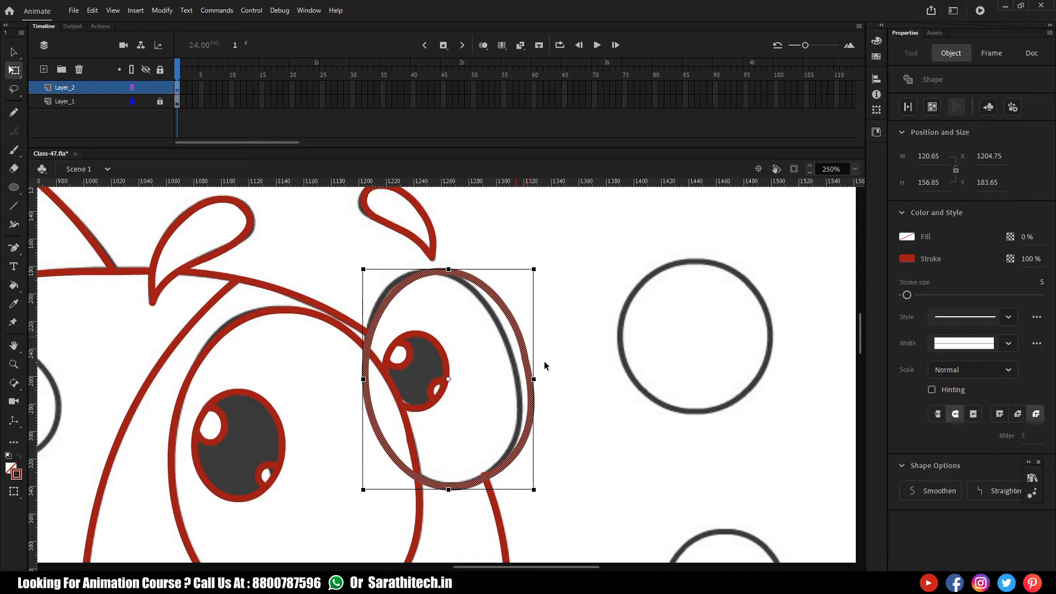
key(Left)
key(Left)
key(Left)
key(Left)
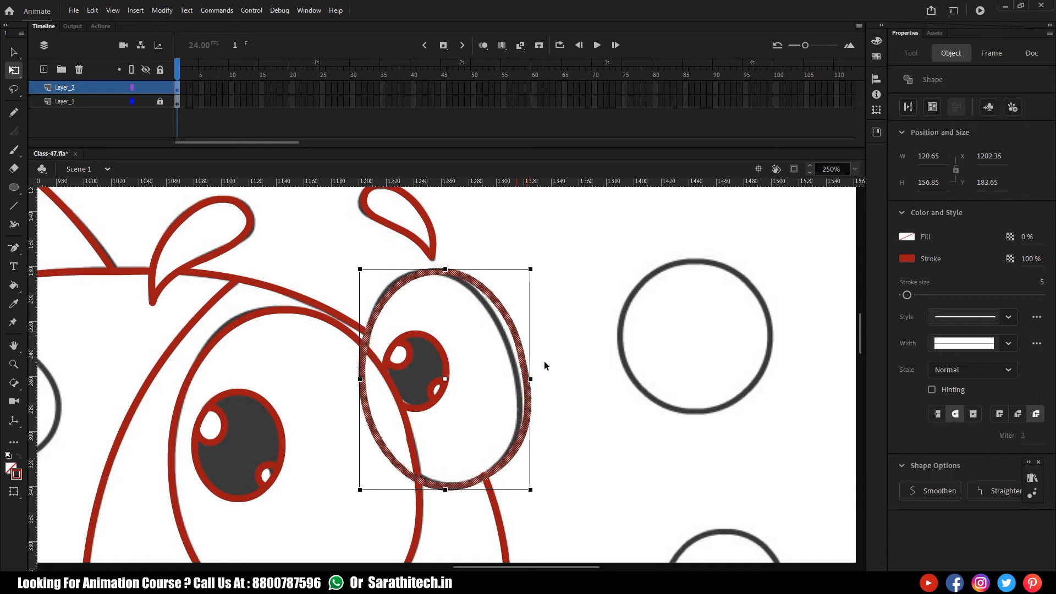
key(Left)
key(Left)
key(Left)
key(Left)
key(Left)
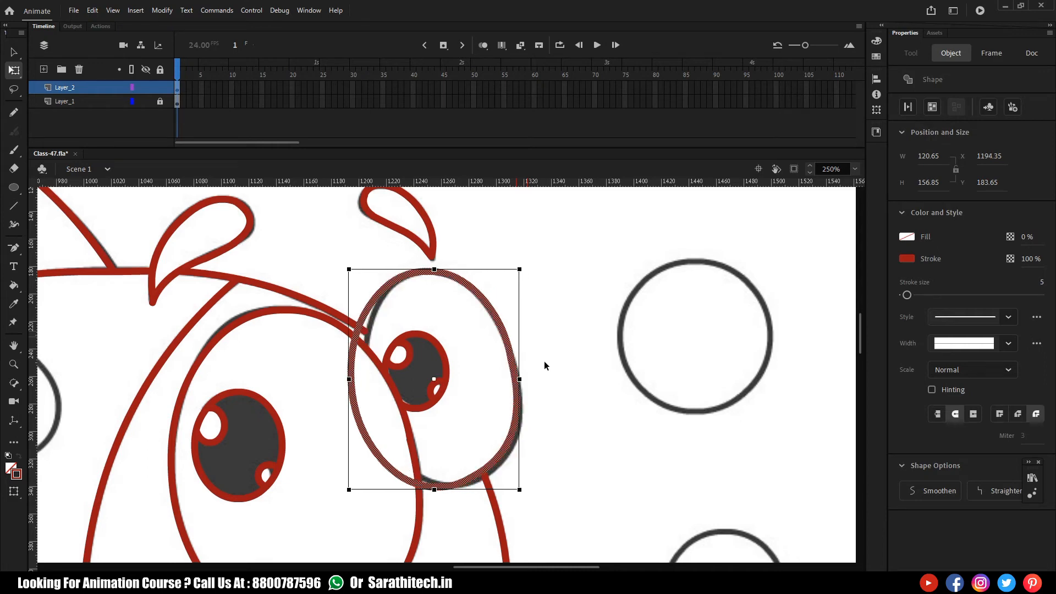
key(Left)
key(Left)
key(Left)
key(Left)
key(Left)
key(Left)
key(Left)
key(Left)
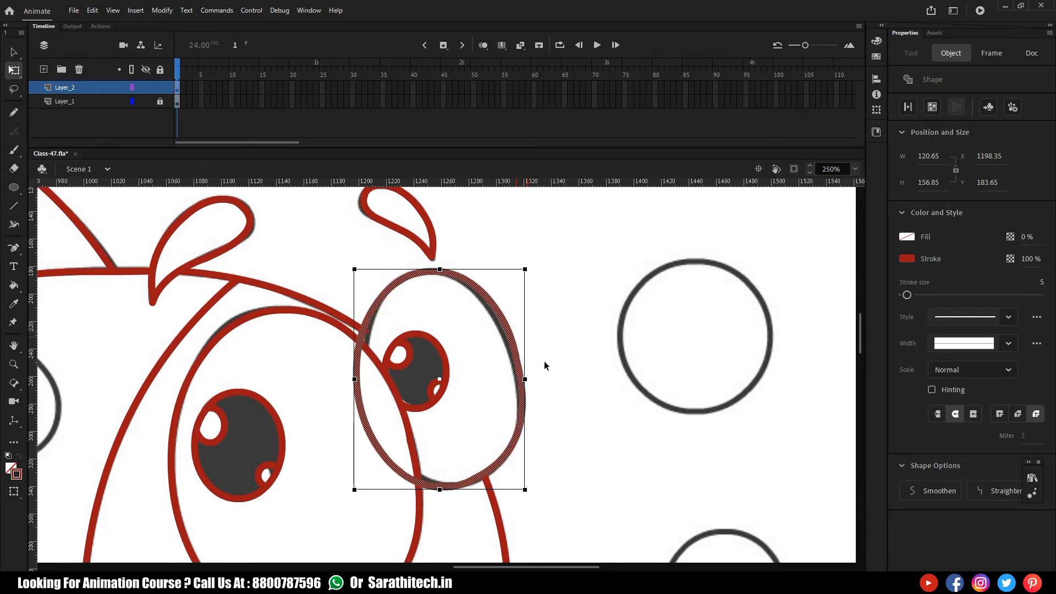
key(Left)
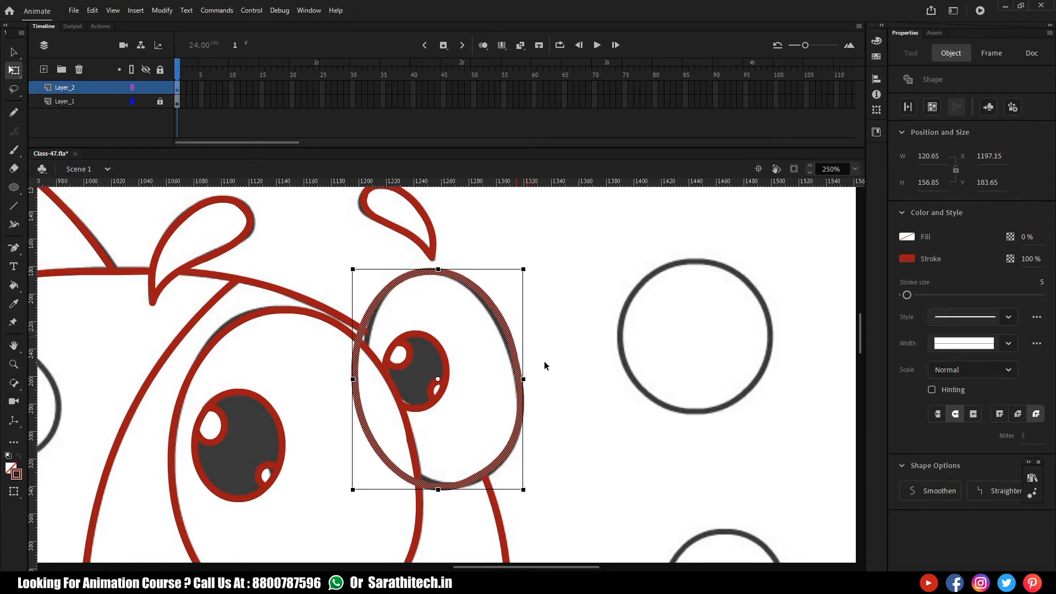
Narrow the copied outline to about 116 px with a slight skew, and delete its part overlapping the large eye
drag(353, 379, 360, 380)
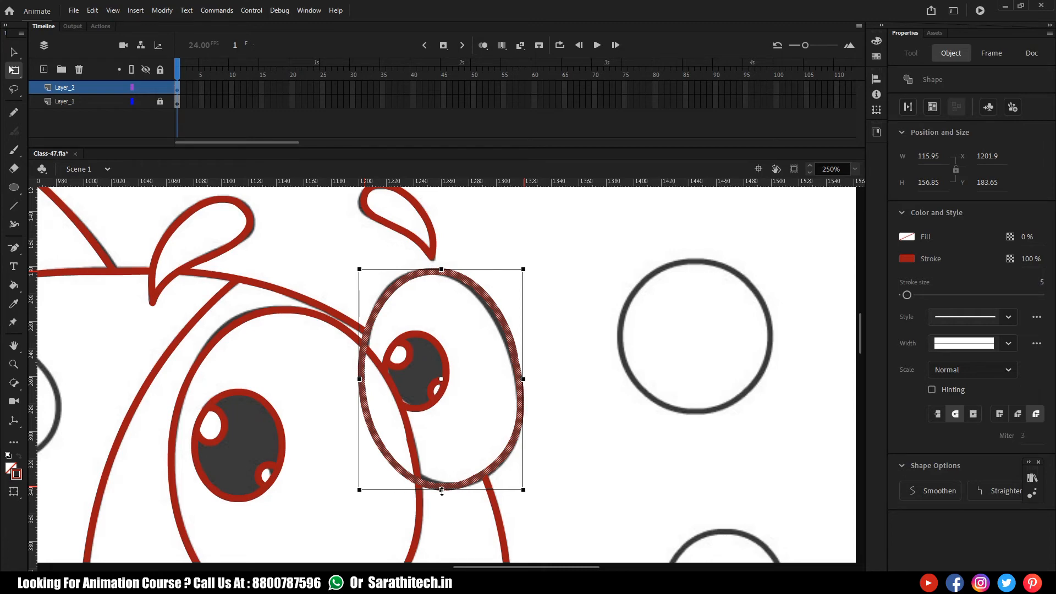
drag(441, 491, 473, 488)
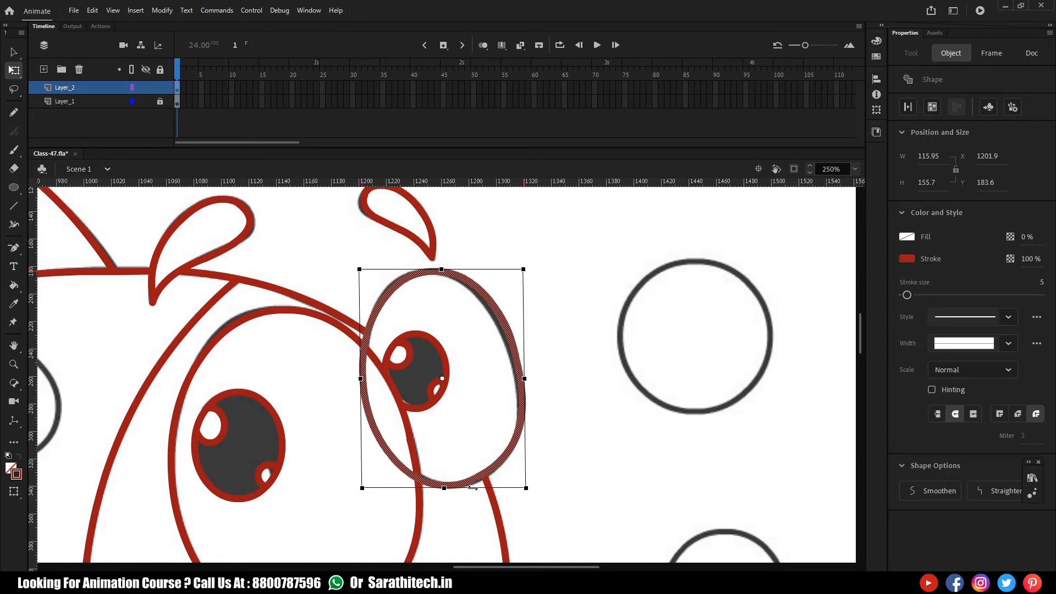
click(394, 447)
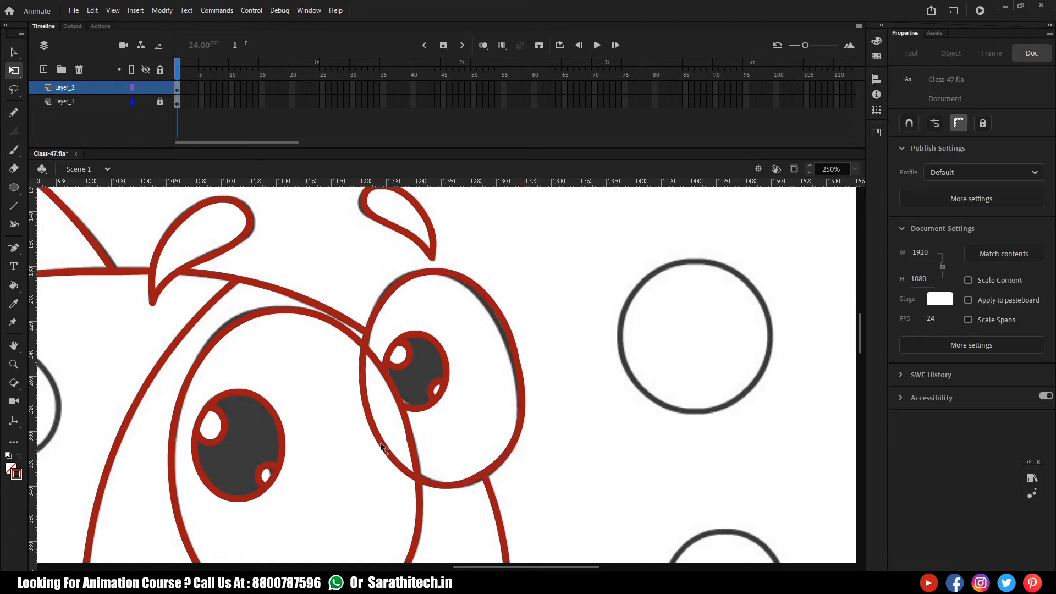
click(381, 443)
key(Delete)
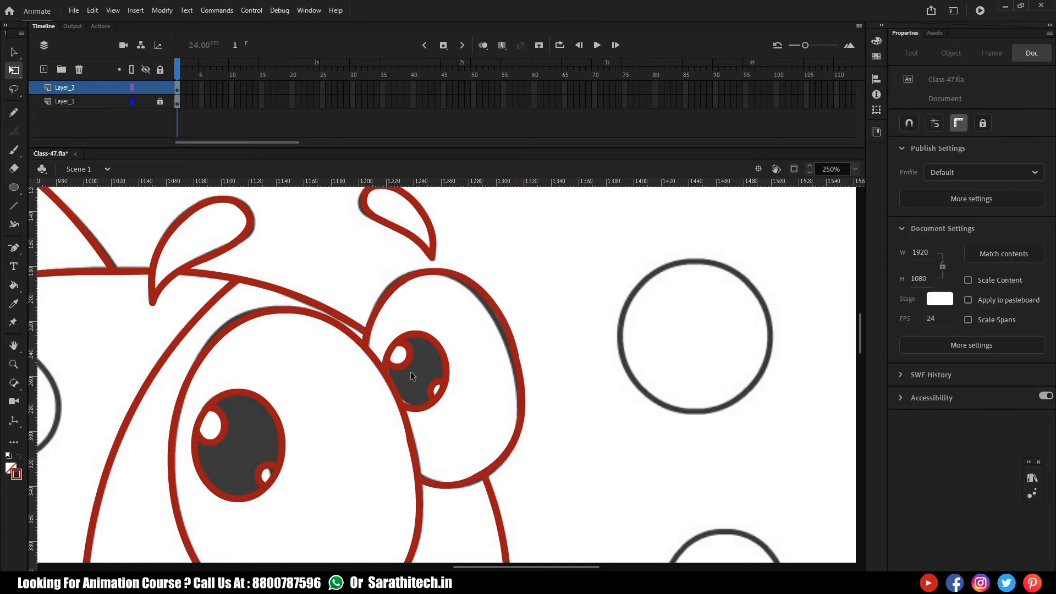
Try to bend the upper-right curve of the smaller eye's outline onto the sketch line
key(v)
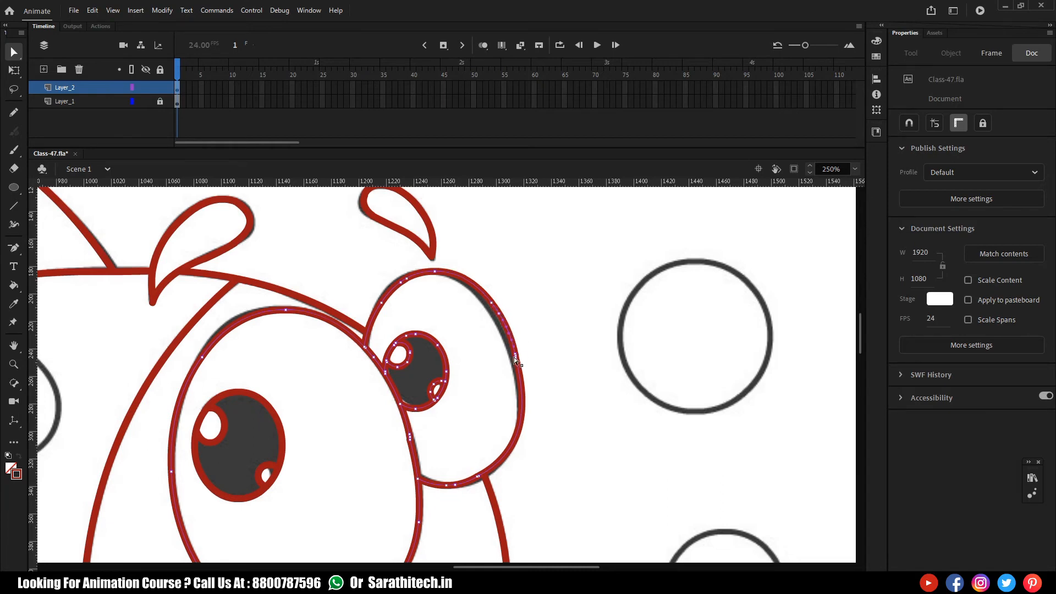
click(543, 358)
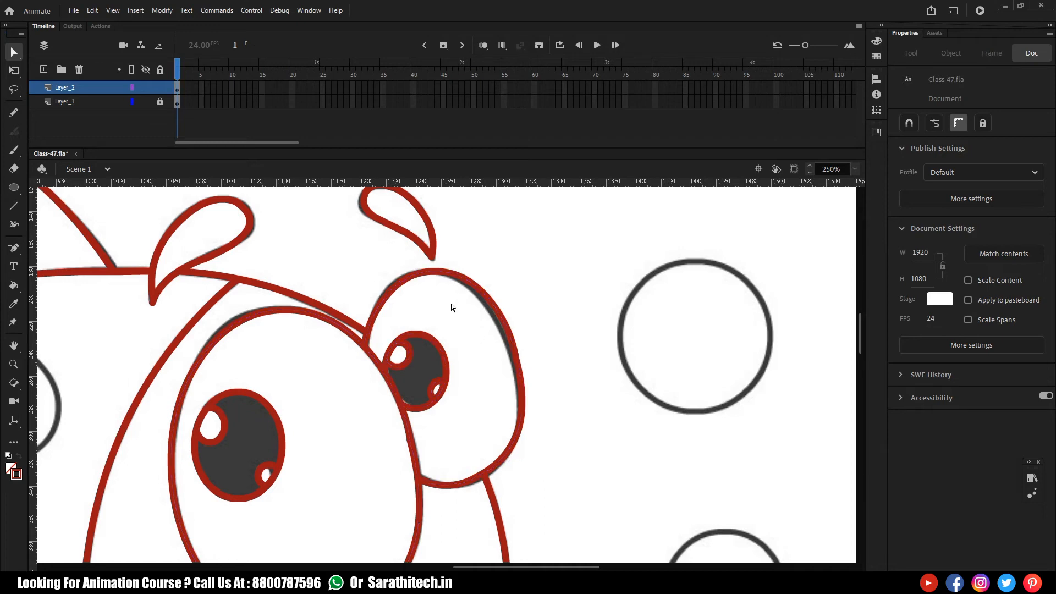
drag(487, 298, 510, 337)
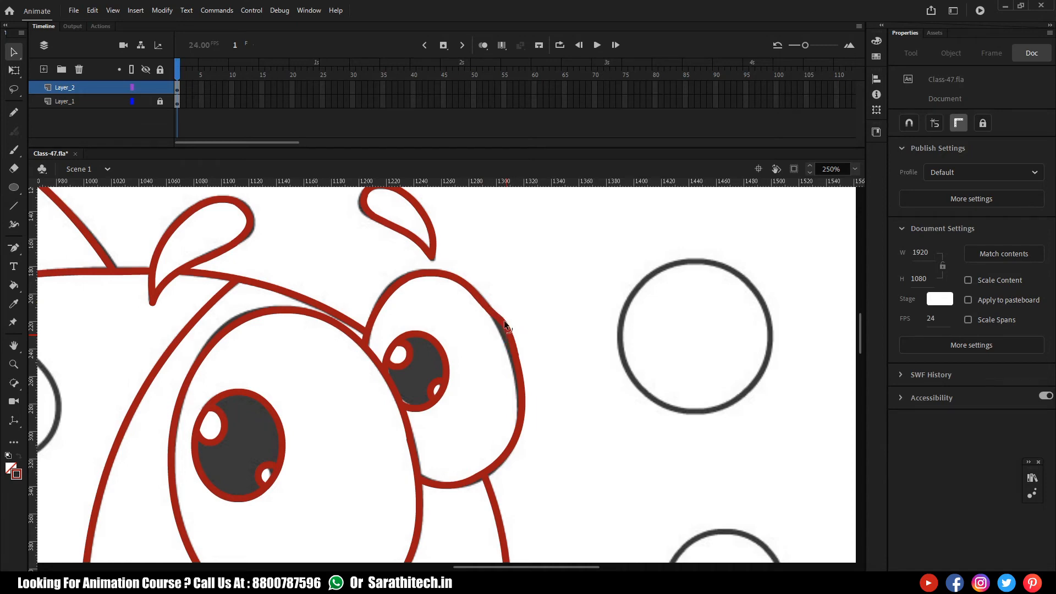
drag(495, 325, 480, 299)
Replace the smaller eye's upper-right outline segment with a line curved along the sketch
mouse_move(450, 265)
mouse_down()
mouse_move(490, 317)
mouse_move(552, 356)
mouse_move(503, 413)
mouse_up()
key(Delete)
key(Delete)
key(n)
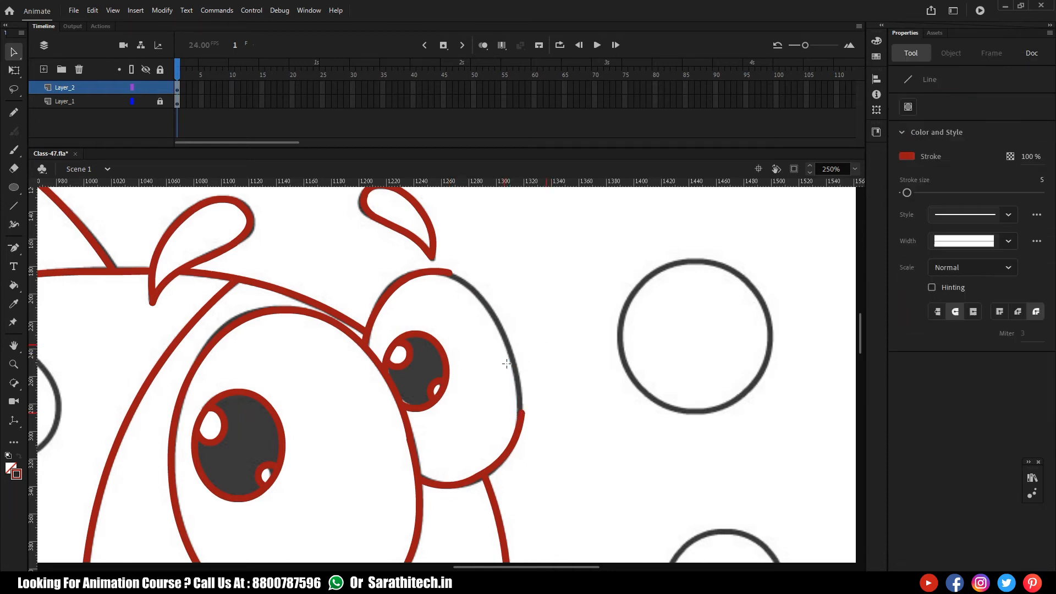
drag(451, 278, 523, 412)
key(v)
drag(500, 365, 513, 342)
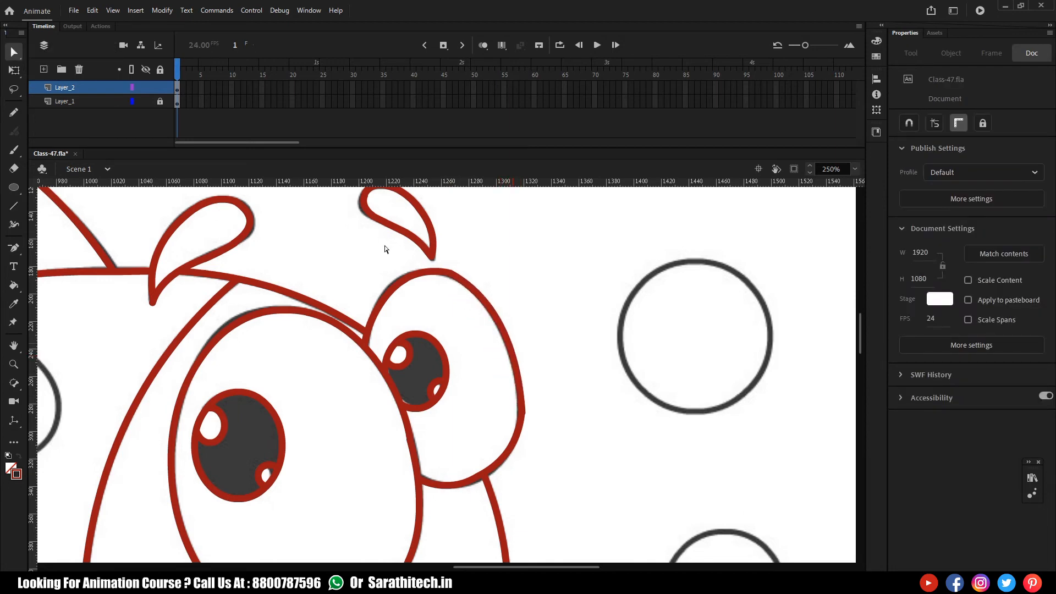
Adjust the curve handles at both ends of the smaller eye's new segment to smooth its joins
drag(523, 419, 519, 399)
drag(523, 416, 518, 342)
drag(493, 297, 494, 293)
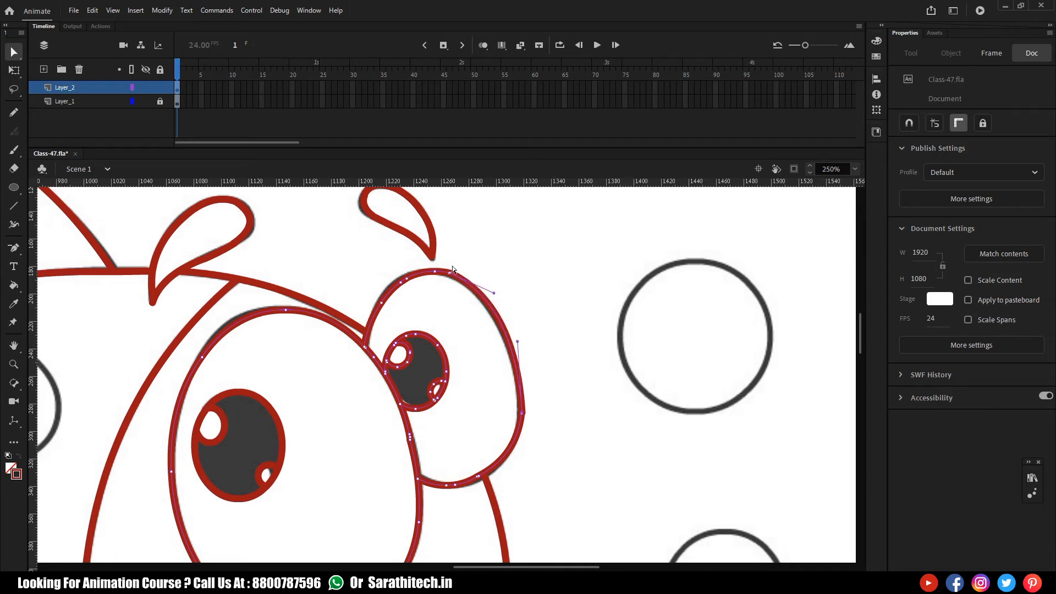
click(523, 288)
key(ctrl+minus)
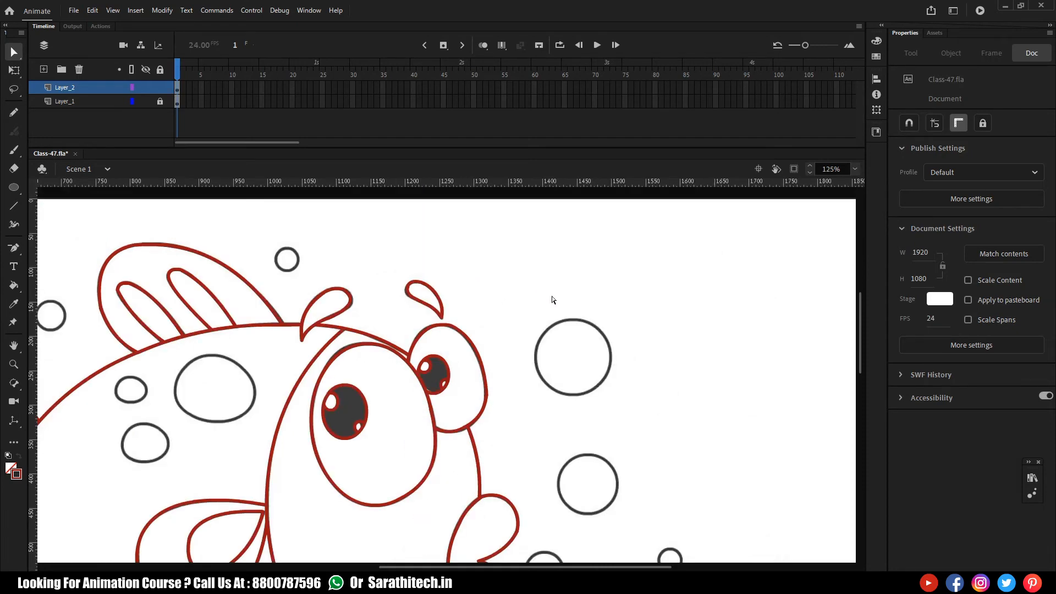
click(455, 328)
click(592, 446)
key(ctrl+minus)
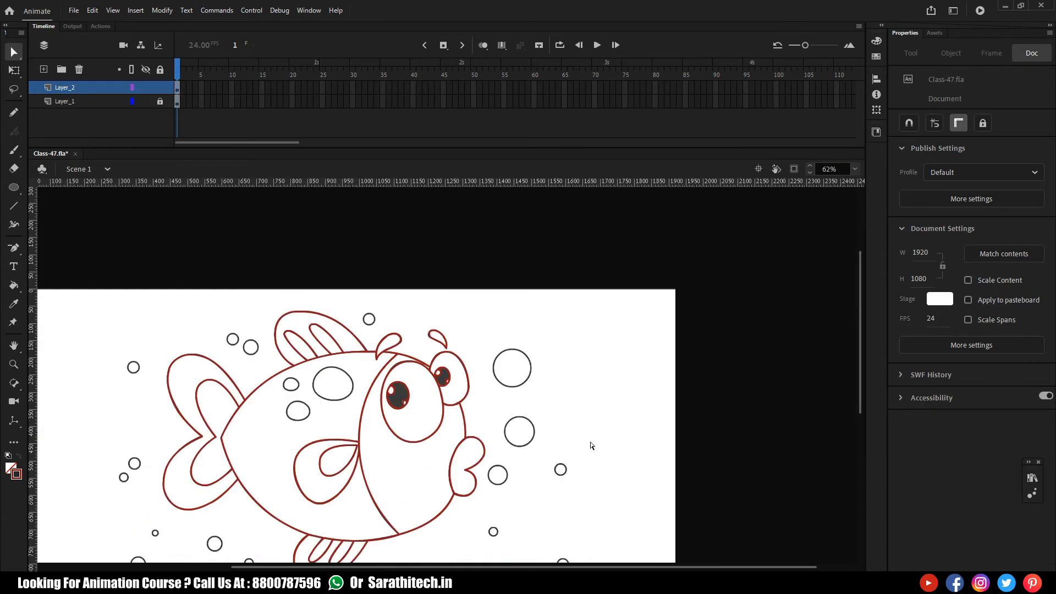
Draw a circle about 113 px in diameter and position it over the large bubble beside the smaller eye
key(o)
key(ctrl+equal)
drag(539, 317, 617, 395)
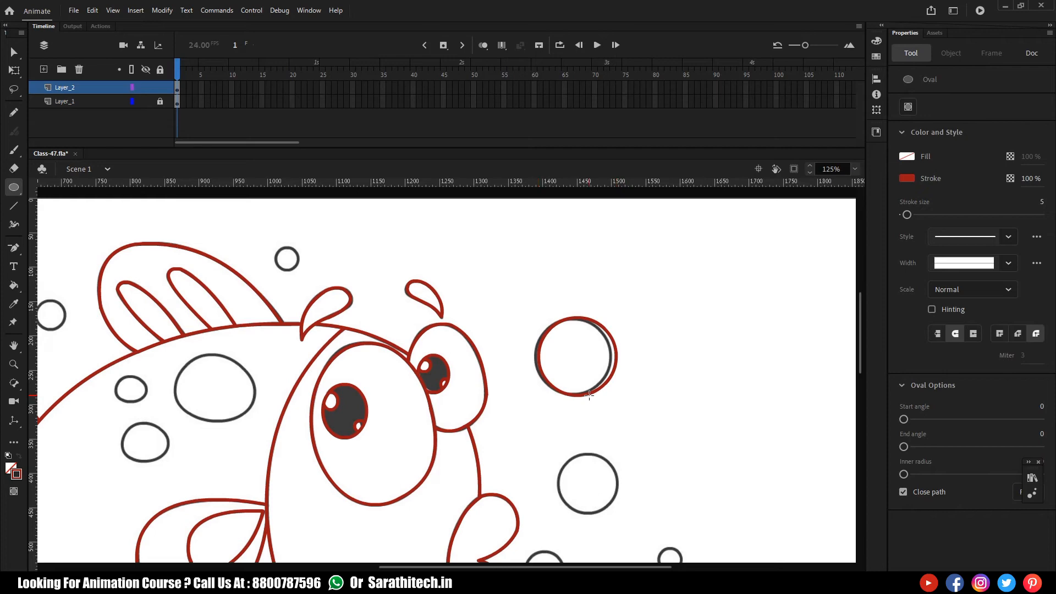
key(v)
click(599, 389)
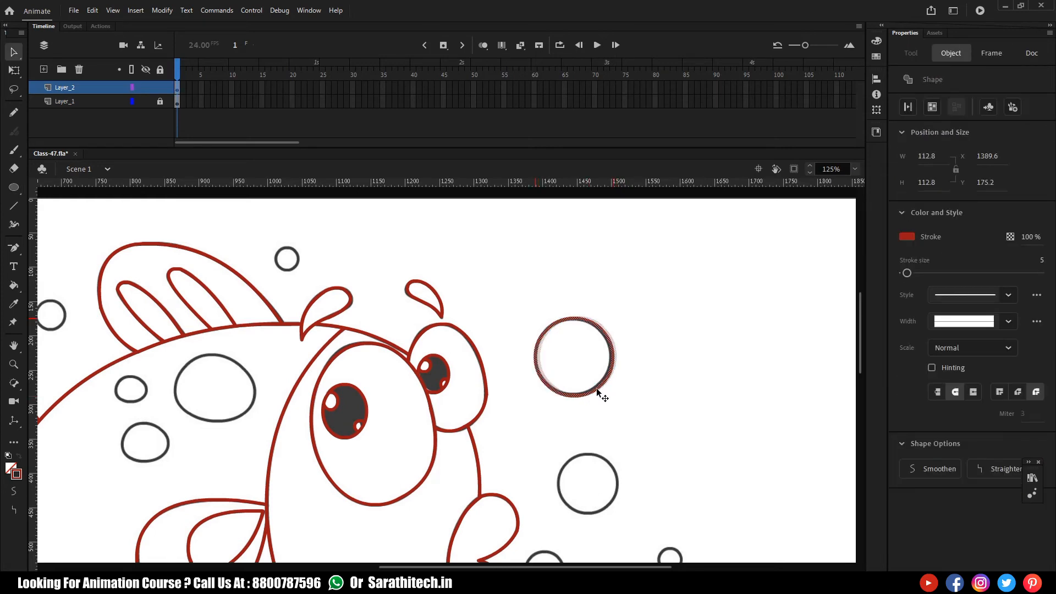
drag(598, 390, 601, 392)
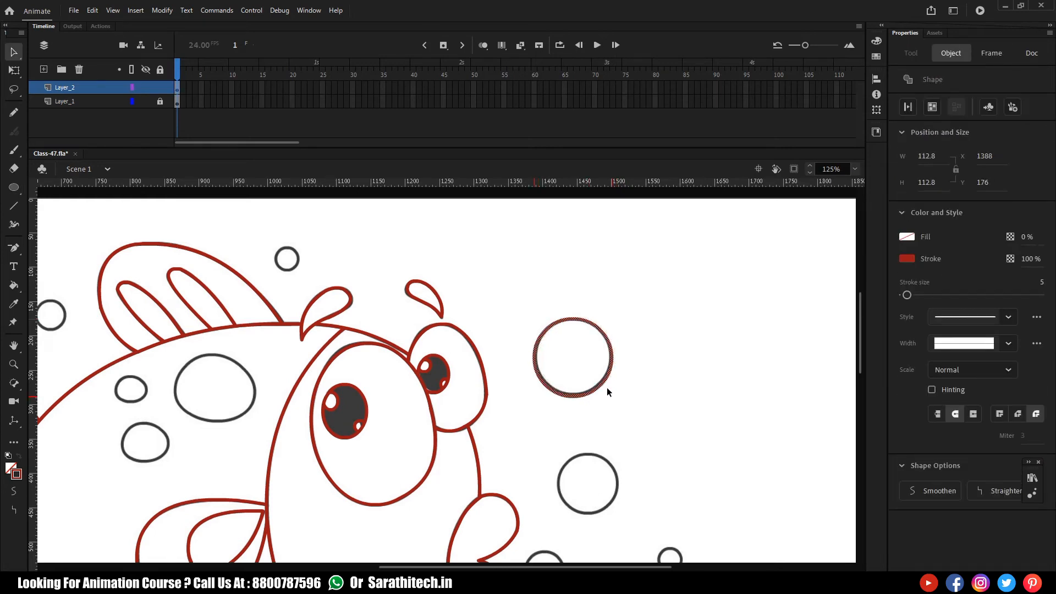
Scale the bubble circle to 95% and nudge it up to about Y 177
key(ctrl+alt+s)
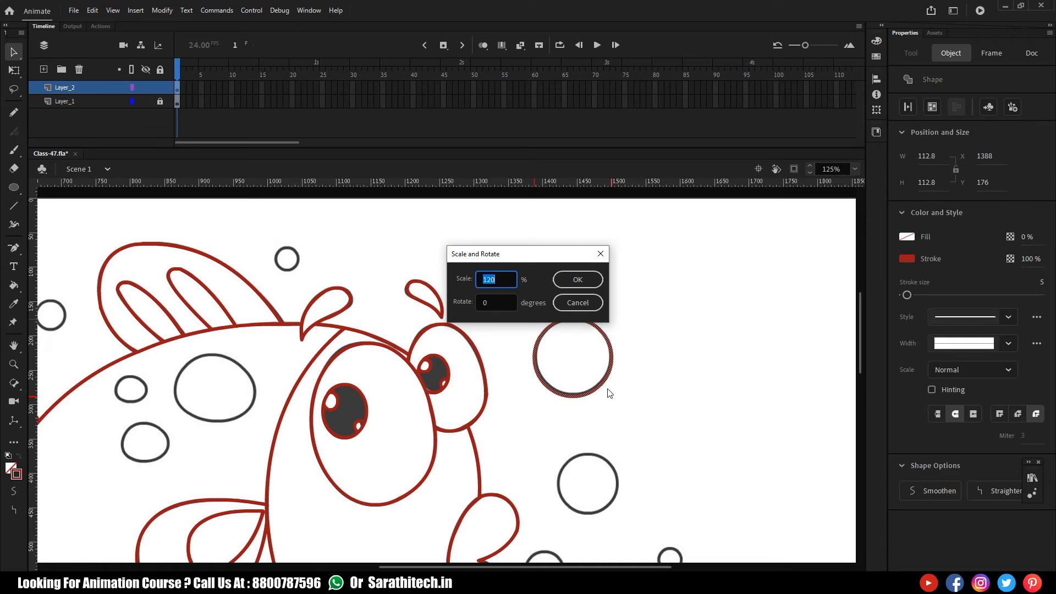
text(95)
key(Return)
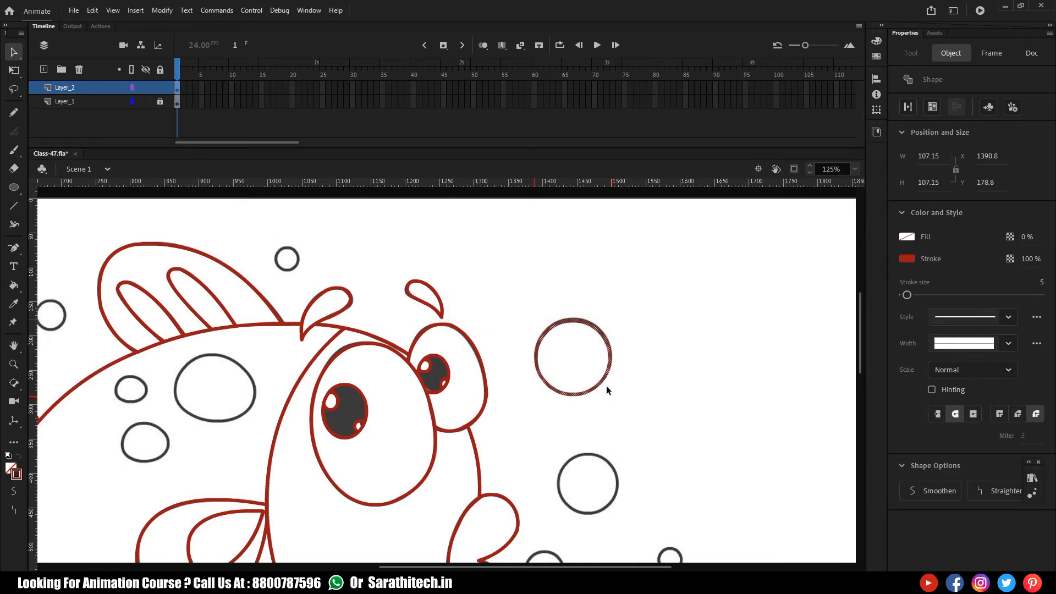
drag(606, 385, 534, 315)
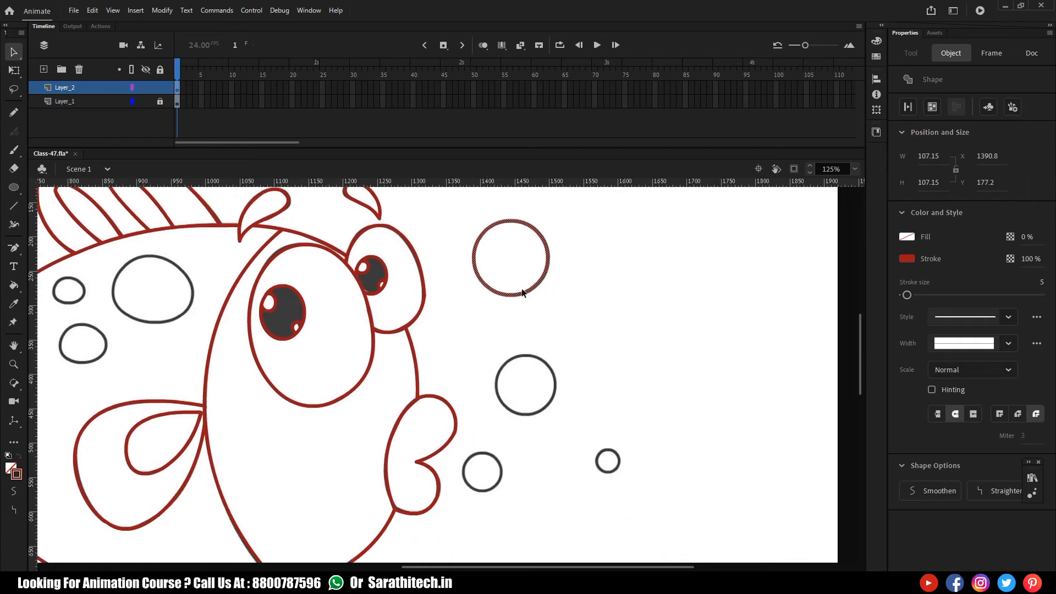
Copy the red circle onto the bubble directly below, at about X 1412, Y 360
drag(523, 297, 539, 421)
Try scaling the copied bubble circle to 50% and undo the scaling
key(ctrl+alt+s)
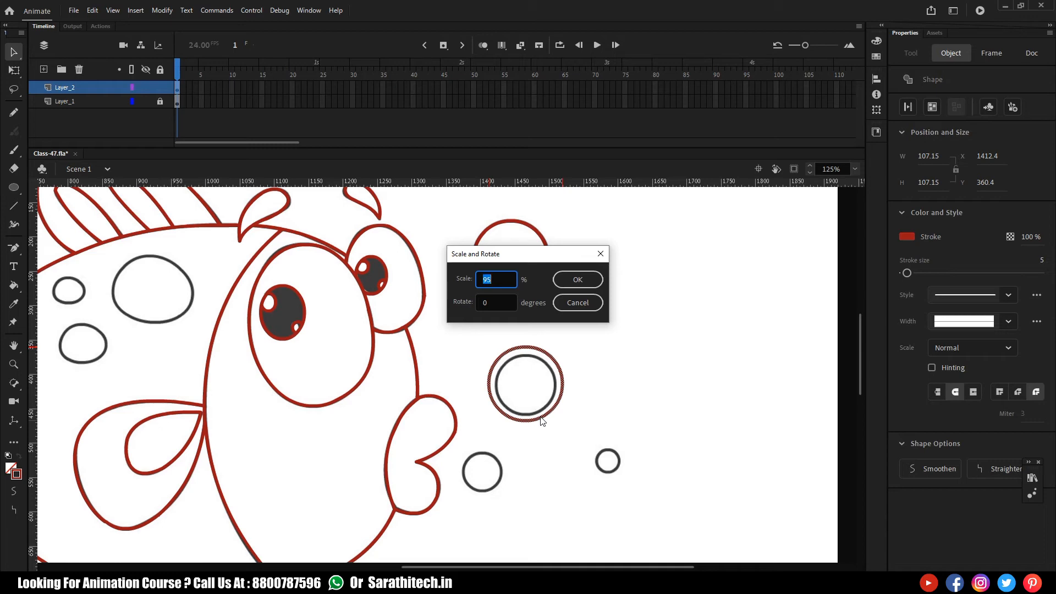
text(50)
key(Return)
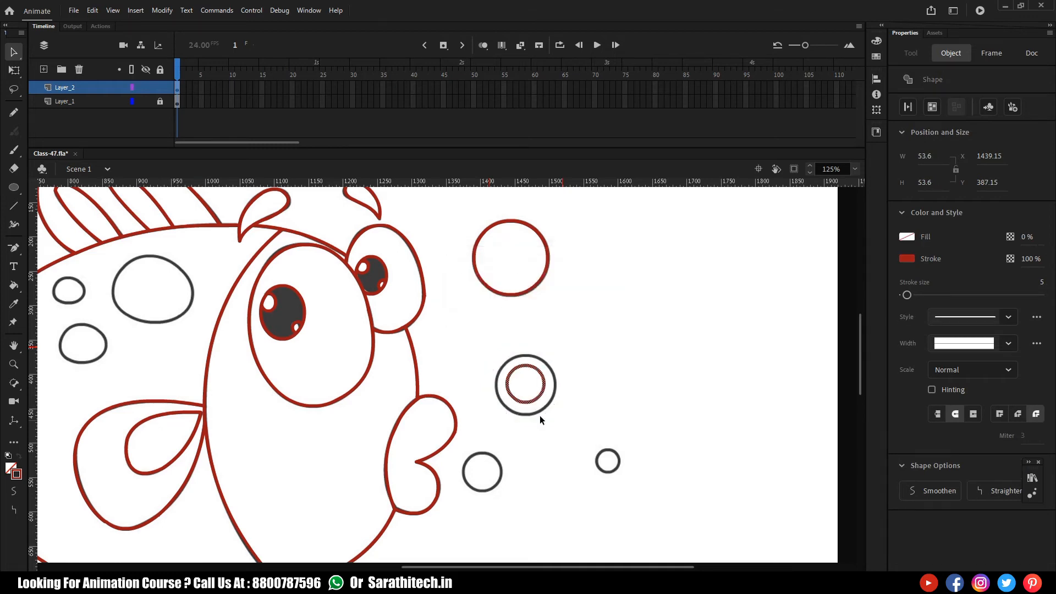
key(ctrl+z)
Scale the copied bubble circle to 80% and nudge it down to about Y 373.5 to match the sketch
key(ctrl+alt+s)
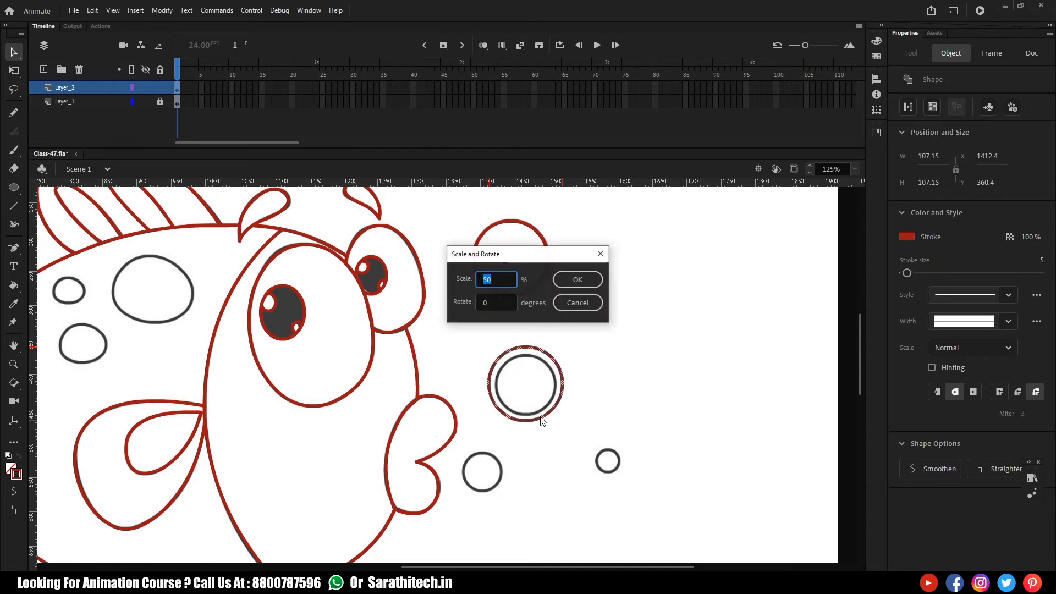
text(8)
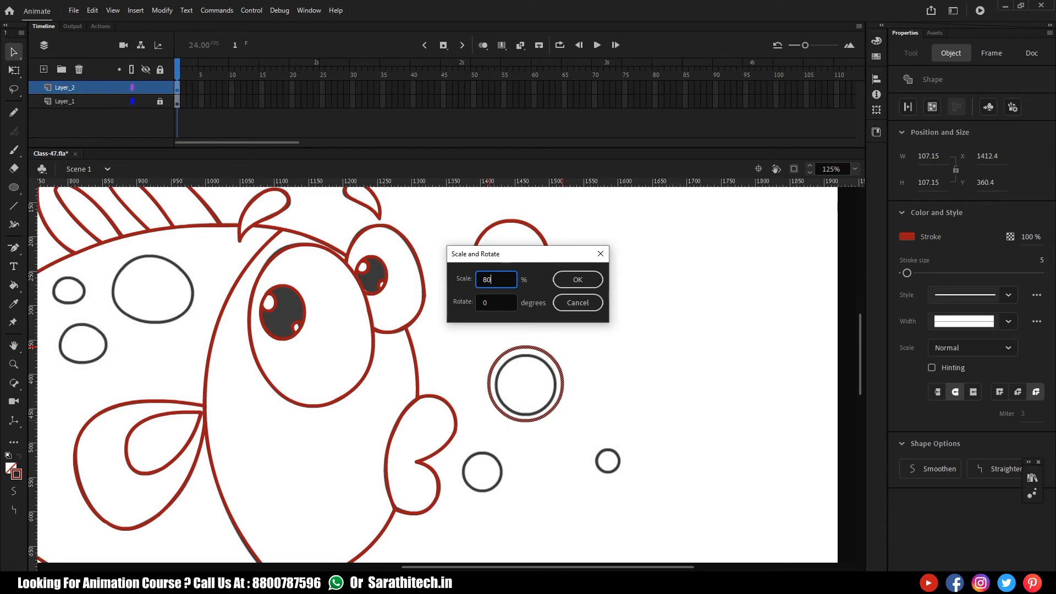
key(Return)
click(540, 415)
double_click(530, 411)
key(Down)
key(Down)
key(Down)
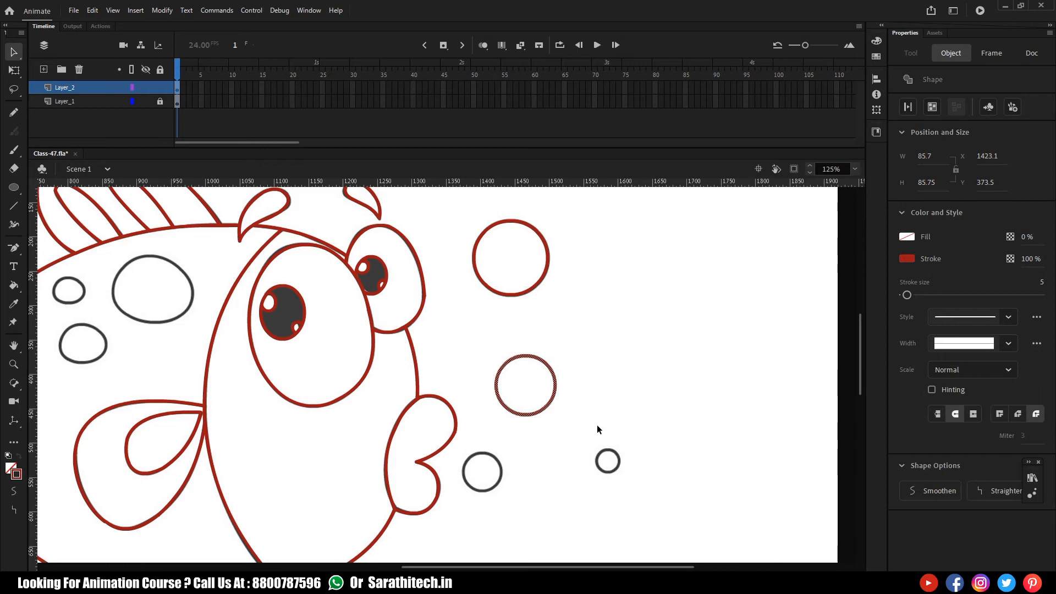
Draw a red circle about 32.4 wide over the small bubble furthest from the fish's mouth, at about X 1569.6, Y 509.6
key(ctrl+equal)
drag(556, 462, 542, 383)
scroll(542, 383, down, 2)
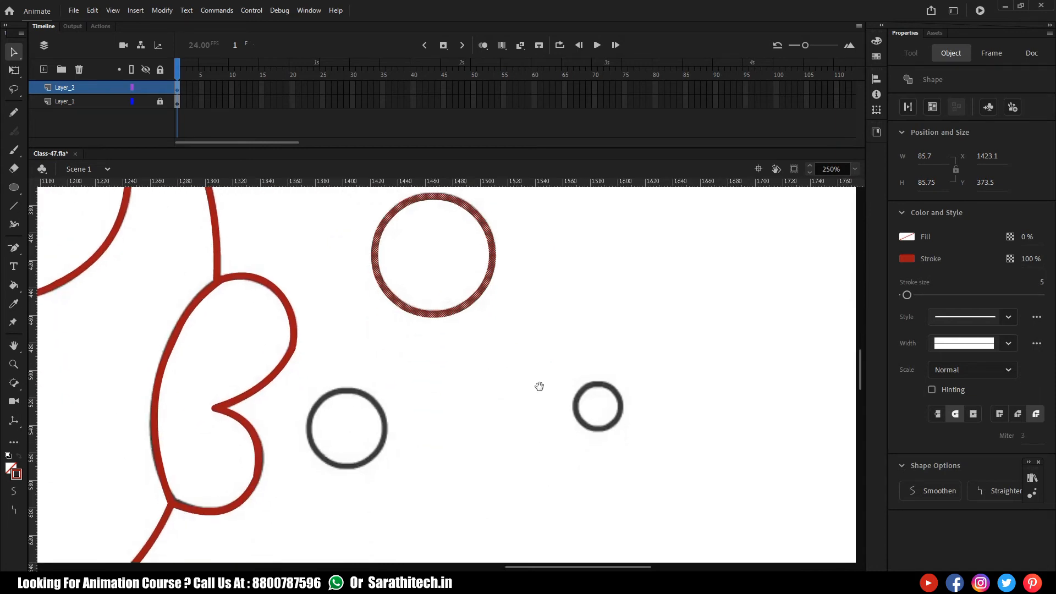
key(o)
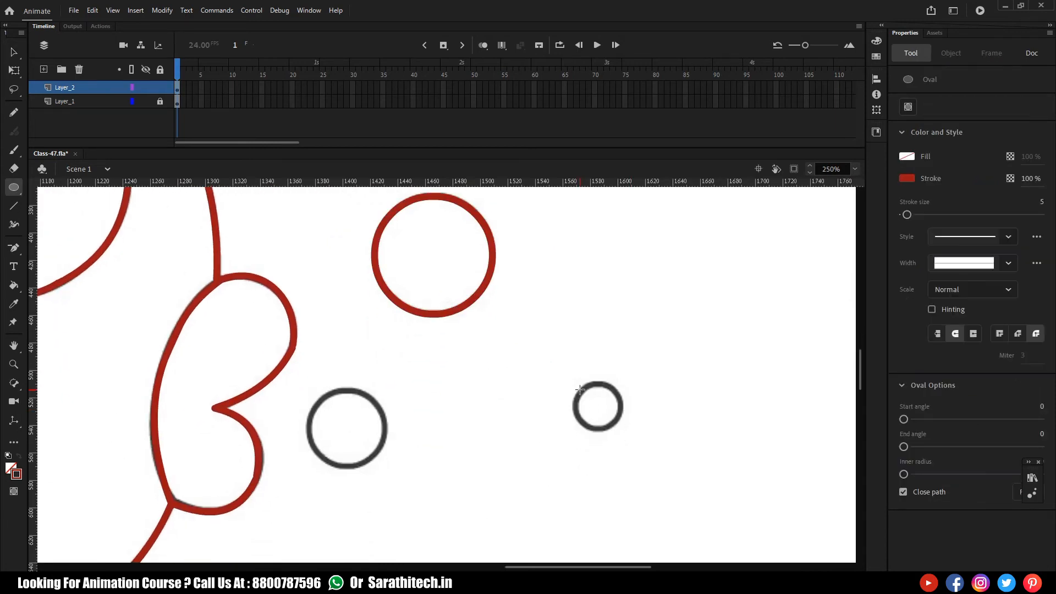
drag(580, 385, 605, 427)
key(v)
click(605, 428)
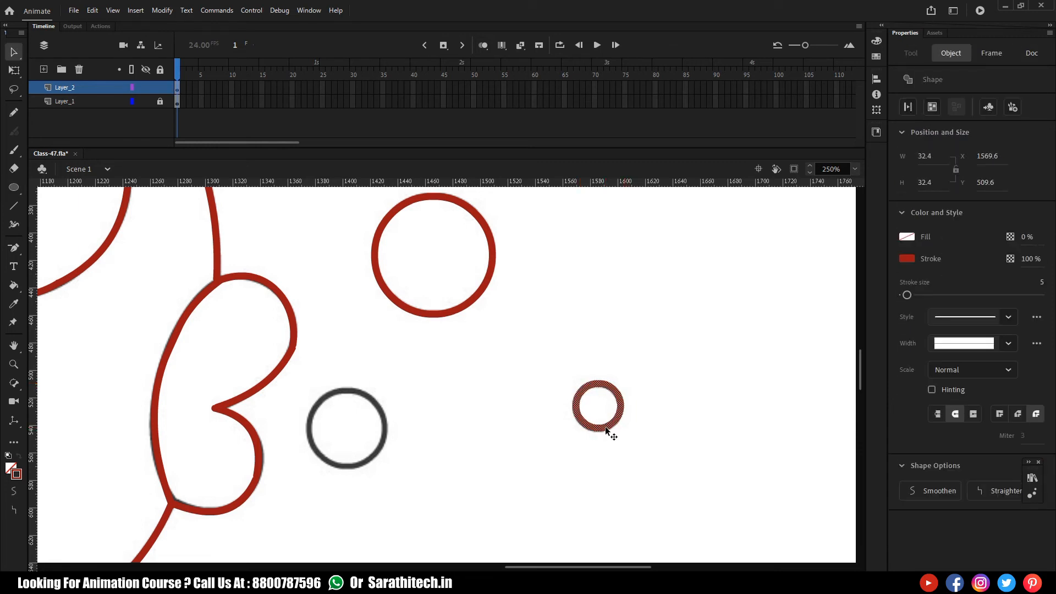
Copy the small circle onto the bubble beside the lips and enlarge it to about 55.25 by 52.8
drag(601, 431, 370, 437)
drag(352, 435, 356, 471)
key(q)
drag(313, 429, 302, 428)
drag(393, 429, 390, 428)
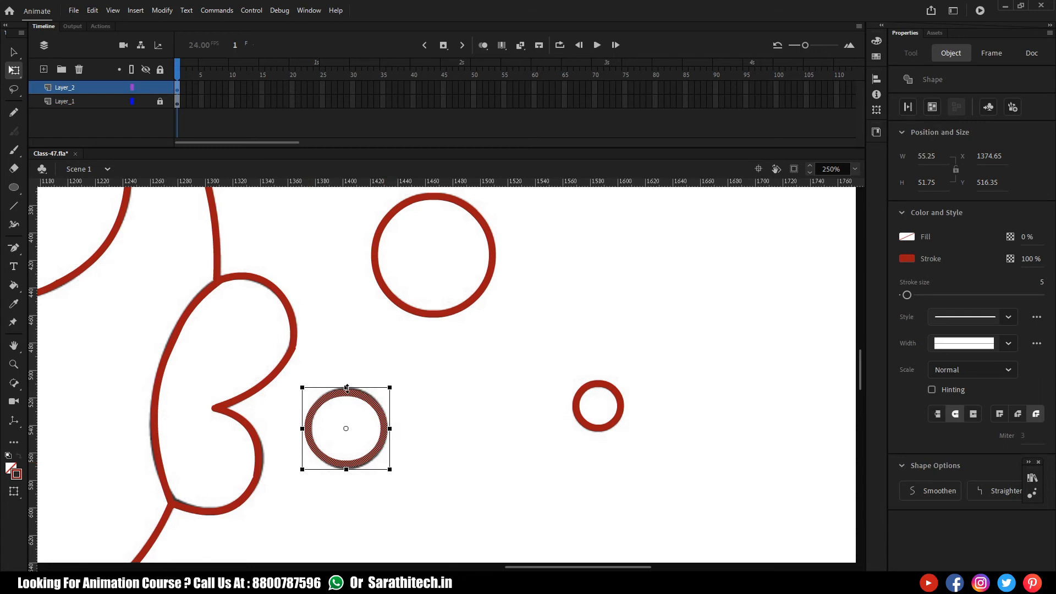
drag(347, 388, 347, 387)
Copy the 32.4-wide circle onto two matching bubbles below the fish, the lower one at about X 1144.8, Y 972.8
key(ctrl+minus)
key(ctrl+minus)
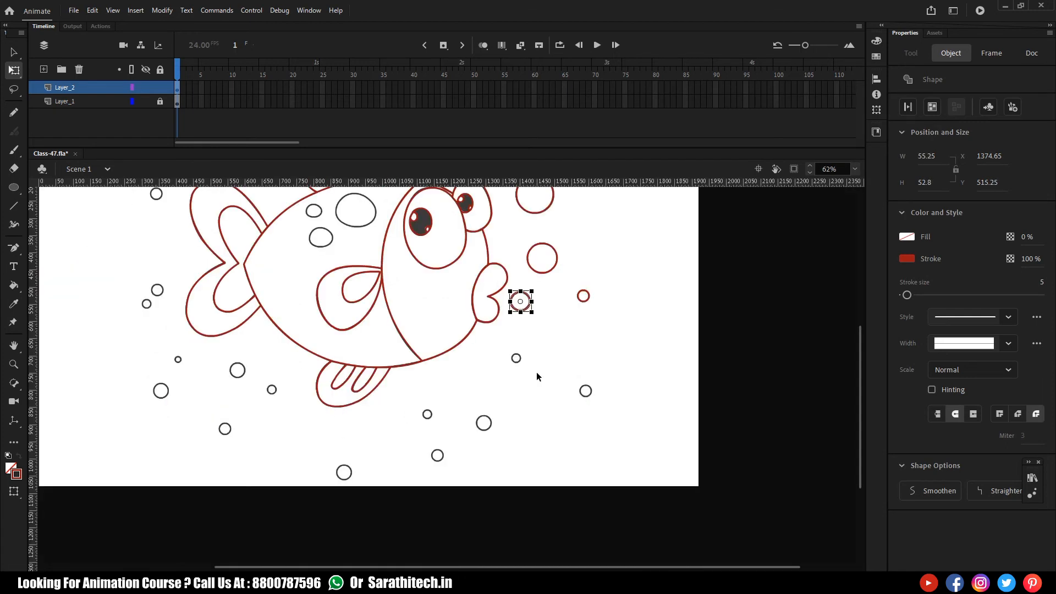
drag(228, 399, 304, 448)
key(ctrl+equal)
drag(518, 484, 538, 382)
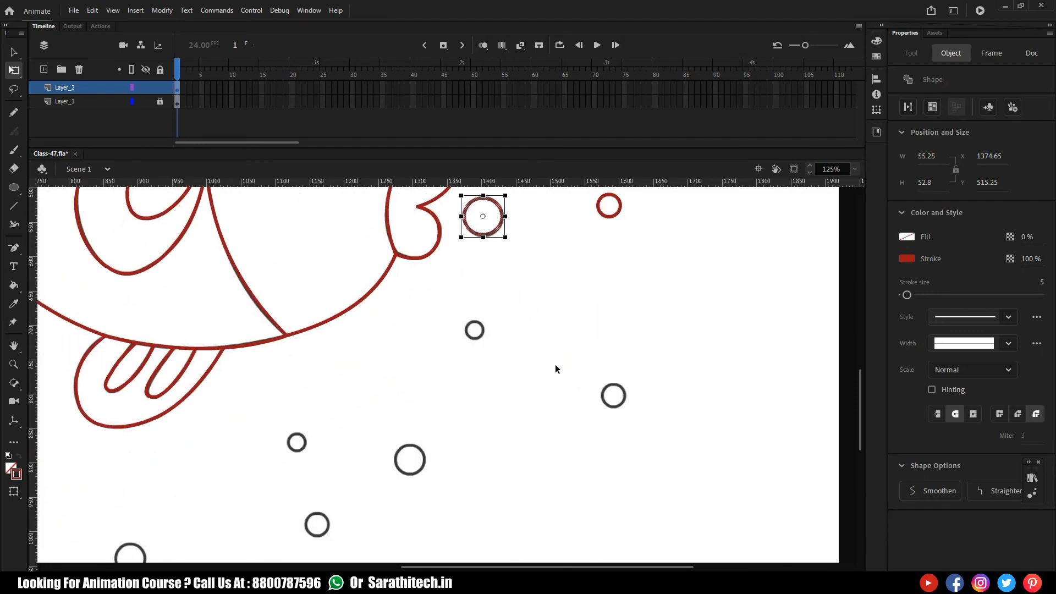
key(v)
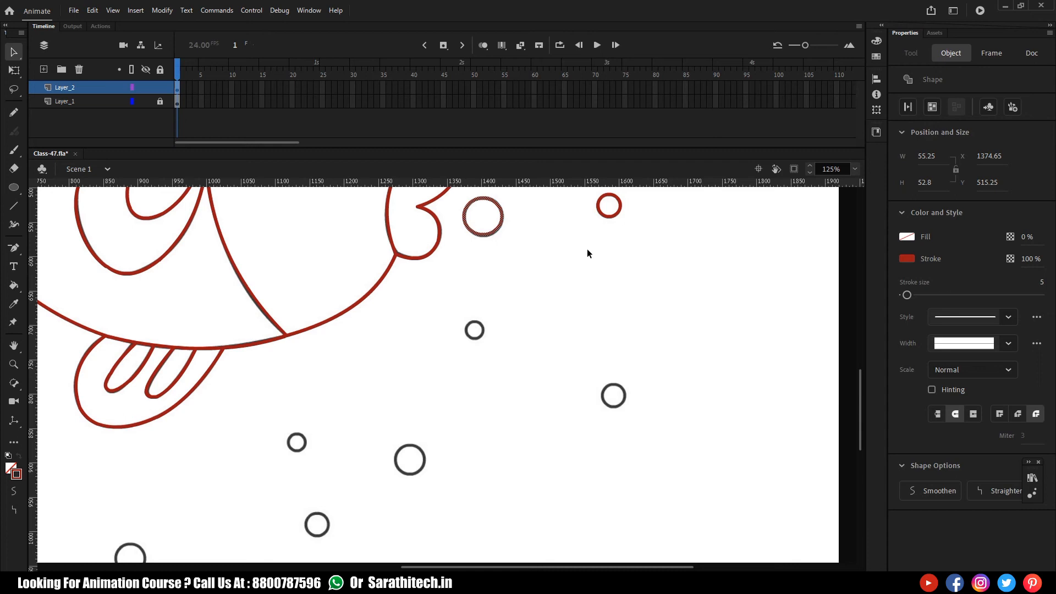
click(616, 220)
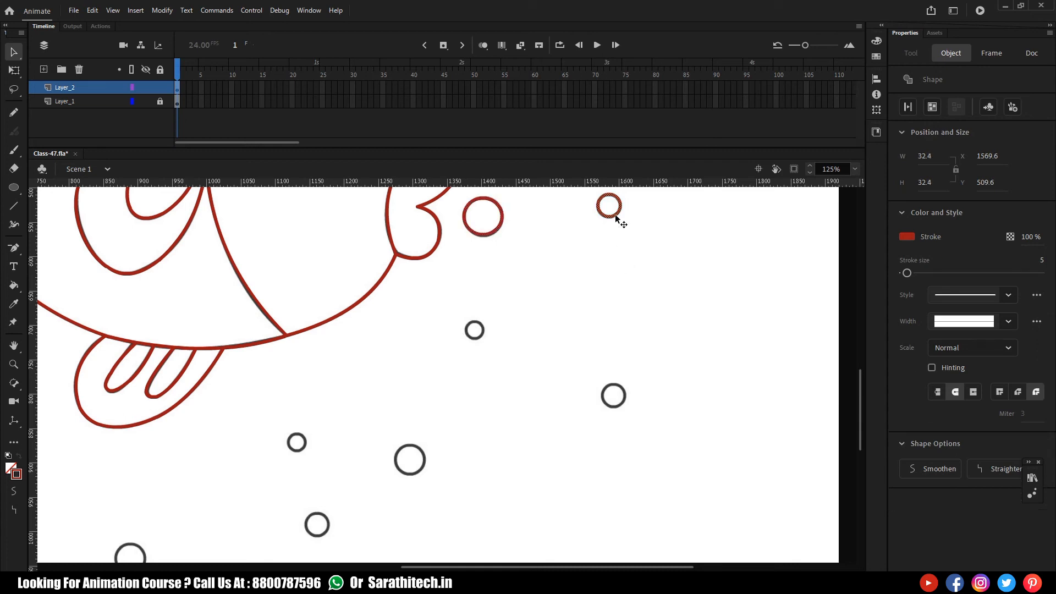
mouse_move(615, 219)
mouse_down()
mouse_move(635, 400)
mouse_move(454, 449)
mouse_move(325, 539)
mouse_up()
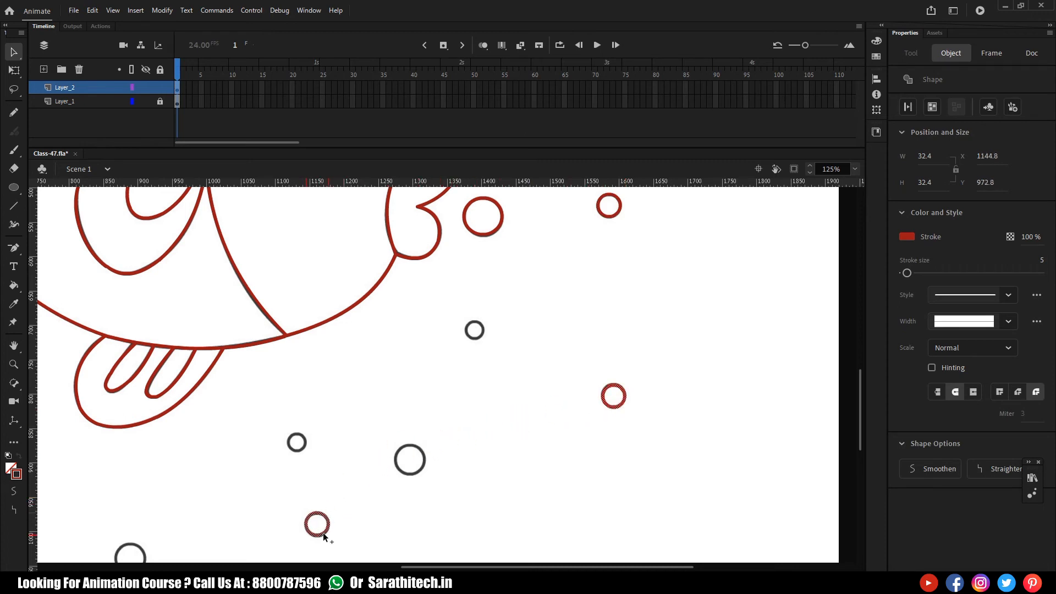
Copy the 32.4-wide circle onto the matching bubbles around the tail and top fin, the last at about X 1012, Y 73.6
drag(411, 503, 653, 377)
drag(567, 411, 142, 356)
drag(197, 325, 395, 479)
mouse_move(337, 509)
mouse_down()
mouse_move(263, 431)
mouse_move(258, 416)
mouse_move(295, 451)
mouse_move(201, 232)
mouse_up()
click(336, 511)
drag(207, 354, 135, 561)
mouse_move(136, 437)
mouse_down()
mouse_move(136, 242)
mouse_move(124, 392)
mouse_move(222, 346)
mouse_move(589, 291)
mouse_up()
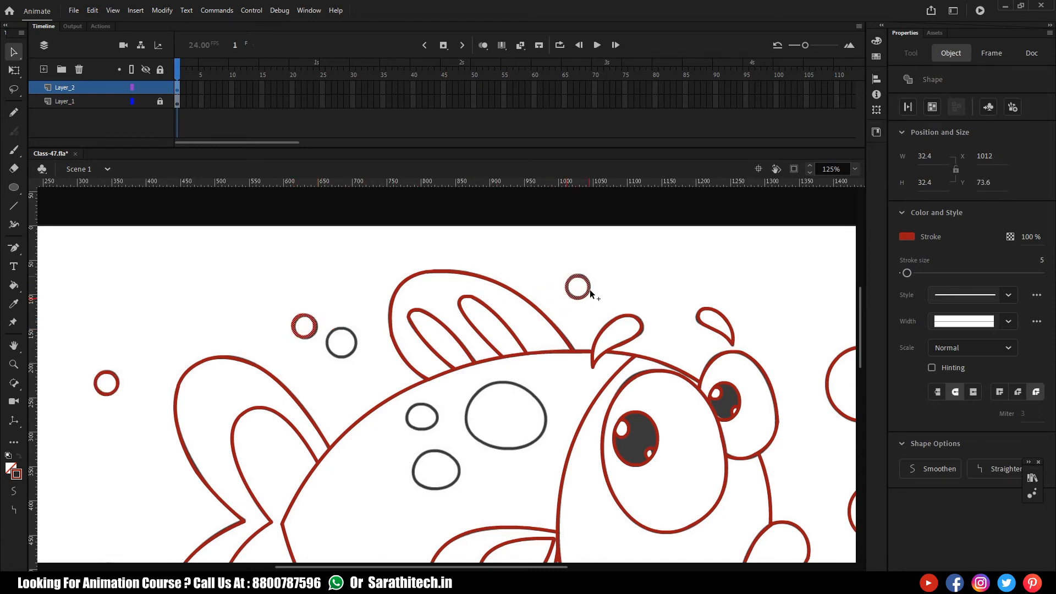
Copy a circle onto the smaller bubble beneath the belly, scale it to 80%, and duplicate it onto the other bubbles of that size
drag(639, 520, 500, 420)
drag(541, 455, 664, 302)
drag(635, 388, 671, 341)
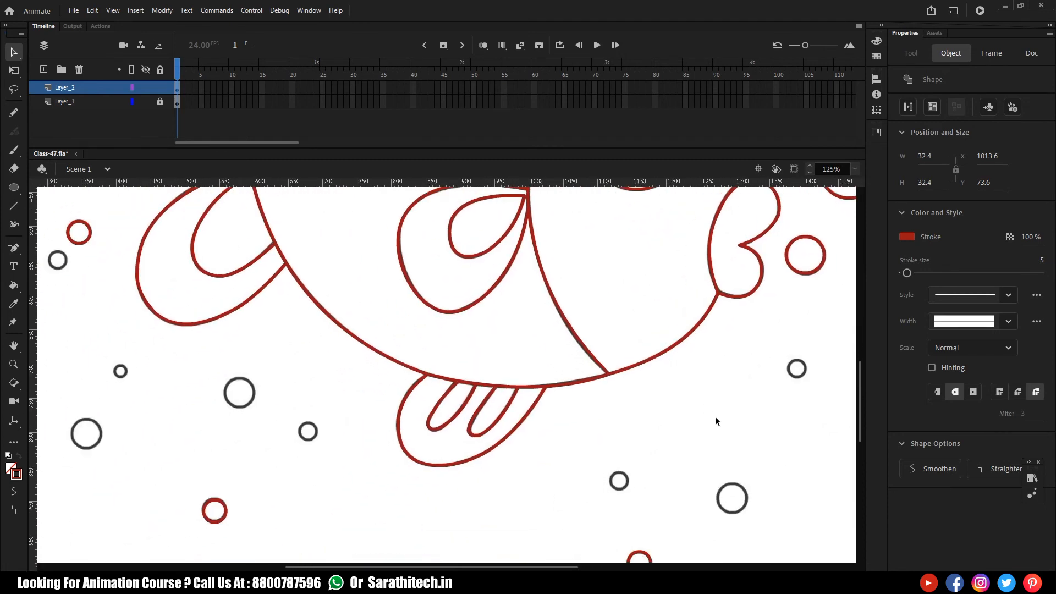
click(635, 556)
drag(635, 556, 620, 476)
key(ctrl+alt+s)
key(Return)
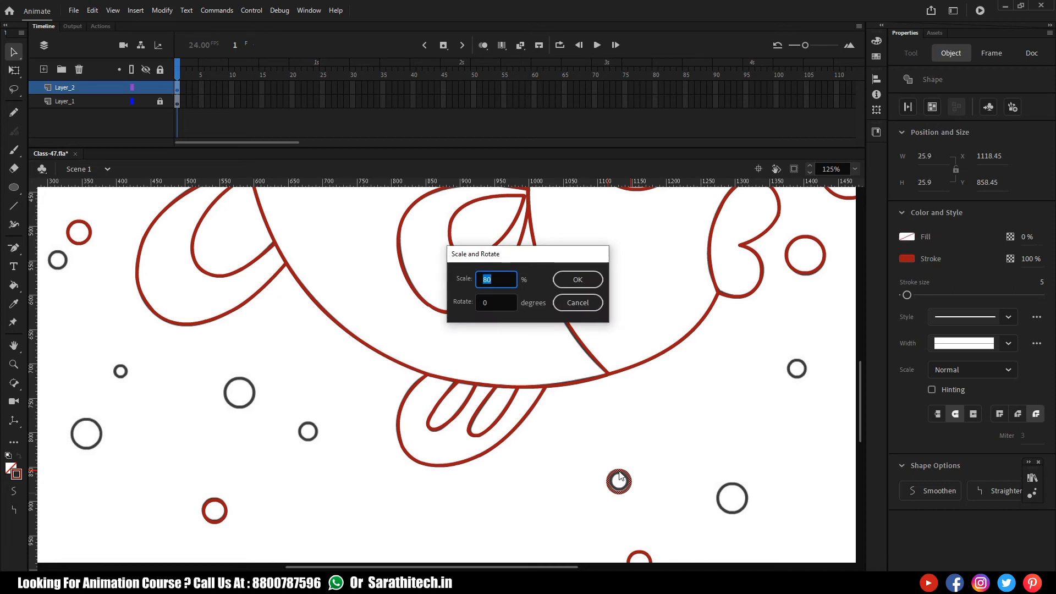
drag(624, 495, 60, 271)
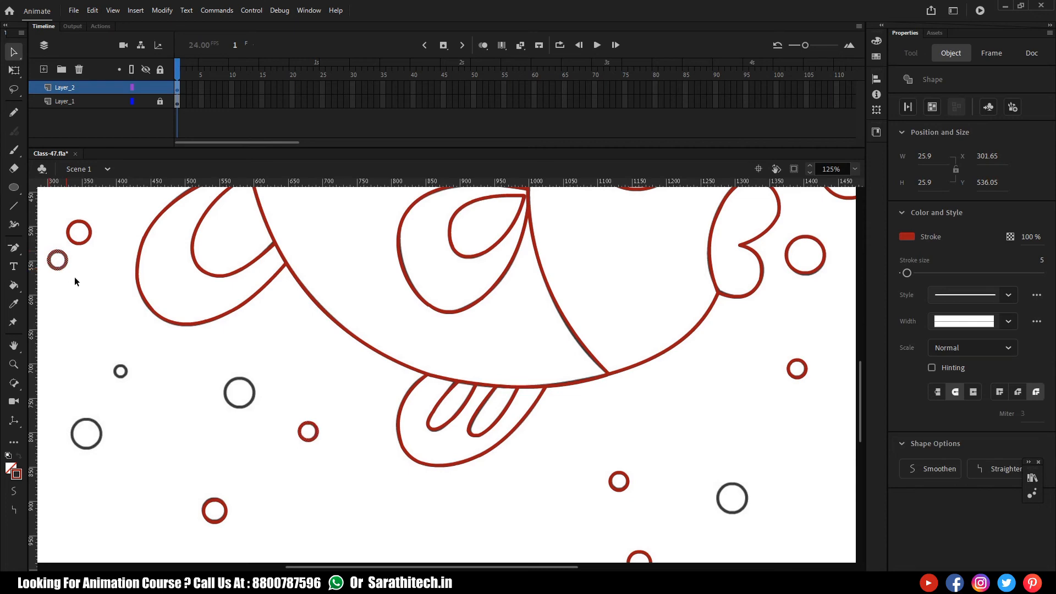
Copy the 32.4-wide circle onto the larger bubble beneath the belly at about X 1279, Y 881 and scale it to 120%
drag(165, 286, 351, 529)
drag(491, 385, 287, 319)
drag(472, 490, 417, 339)
drag(571, 483, 556, 355)
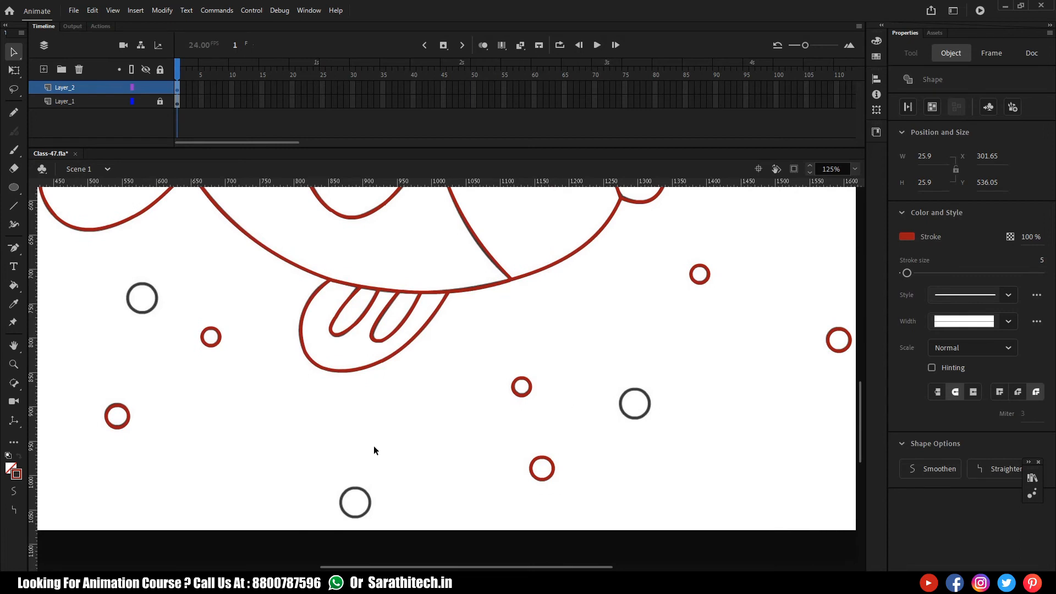
drag(787, 343, 663, 390)
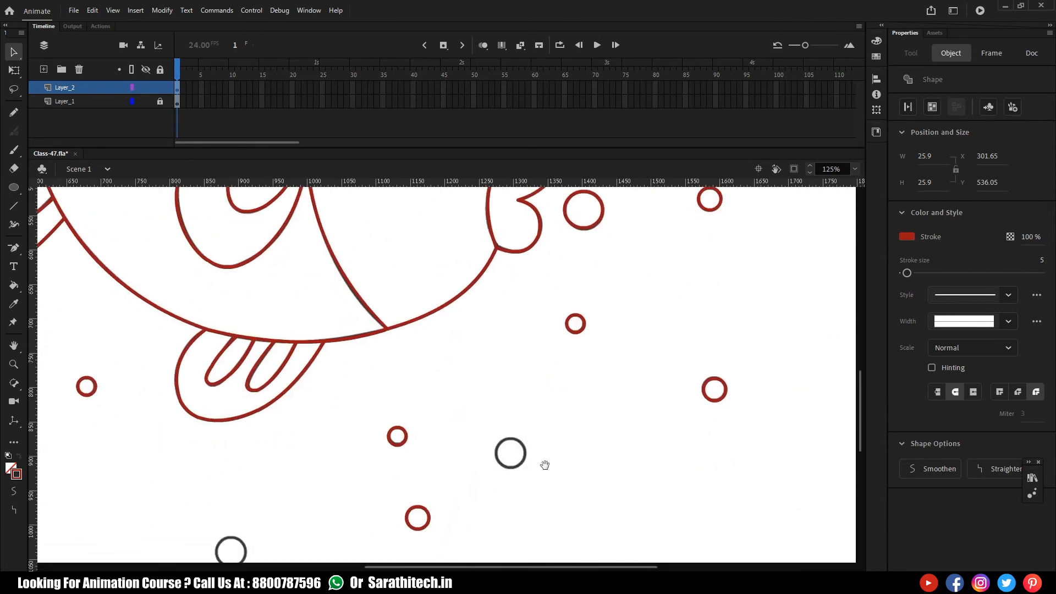
drag(718, 403, 513, 468)
key(ctrl+alt+s)
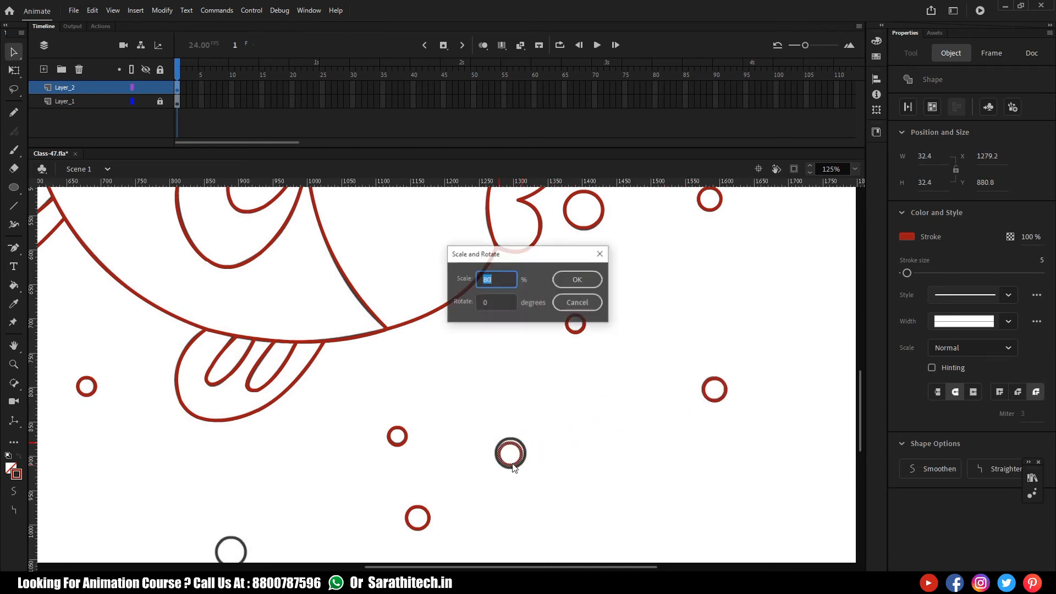
text(120)
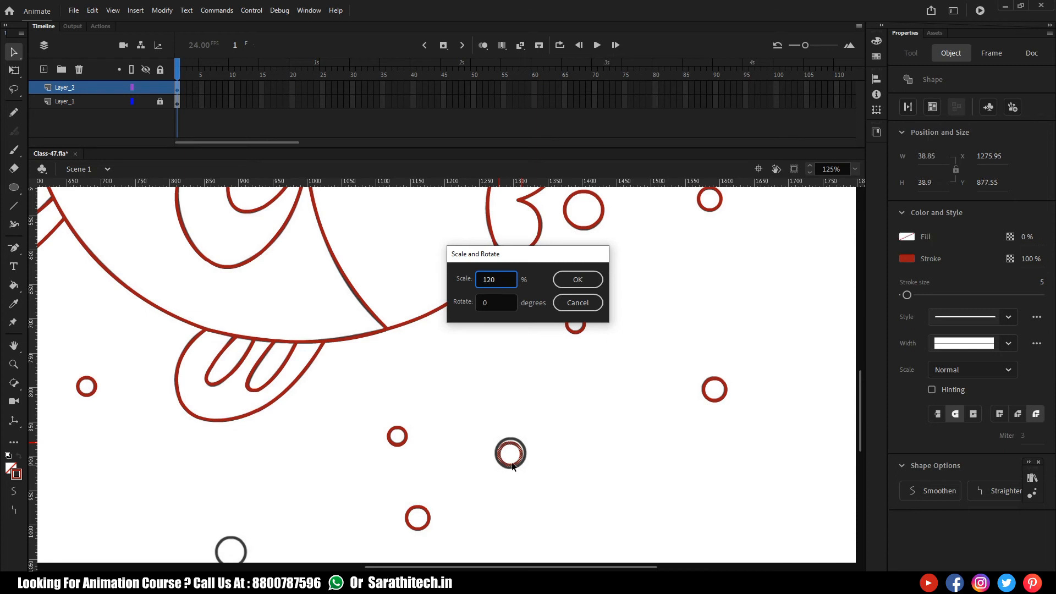
key(Return)
Nudge the enlarged circle to about X 1276.35, Y 875.95 and scale it to 110% to fit the sketched bubble
key(ctrl+=)
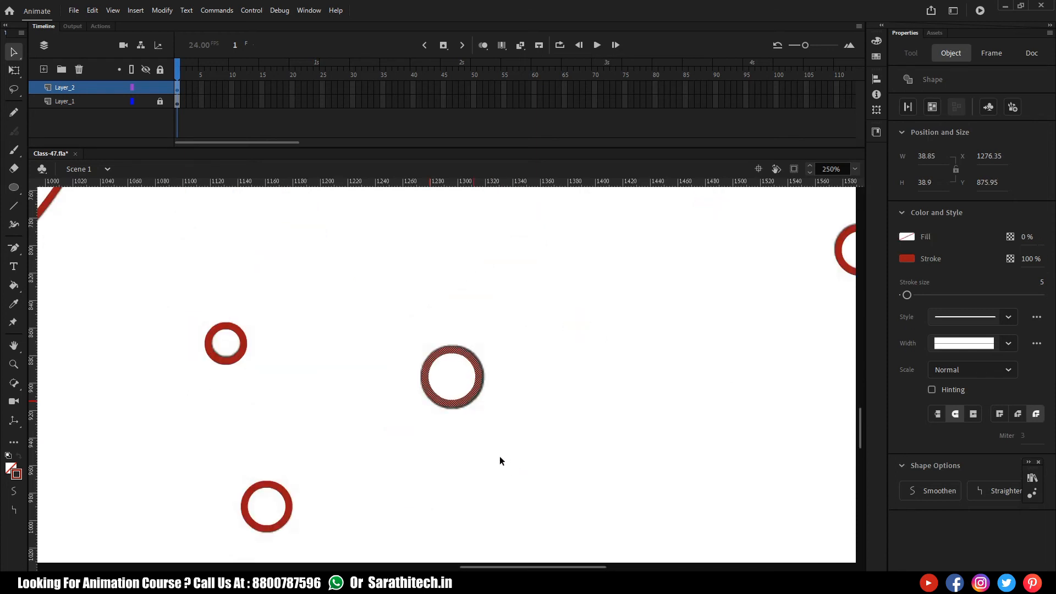
key(ctrl+alt+s)
text(110)
key(Return)
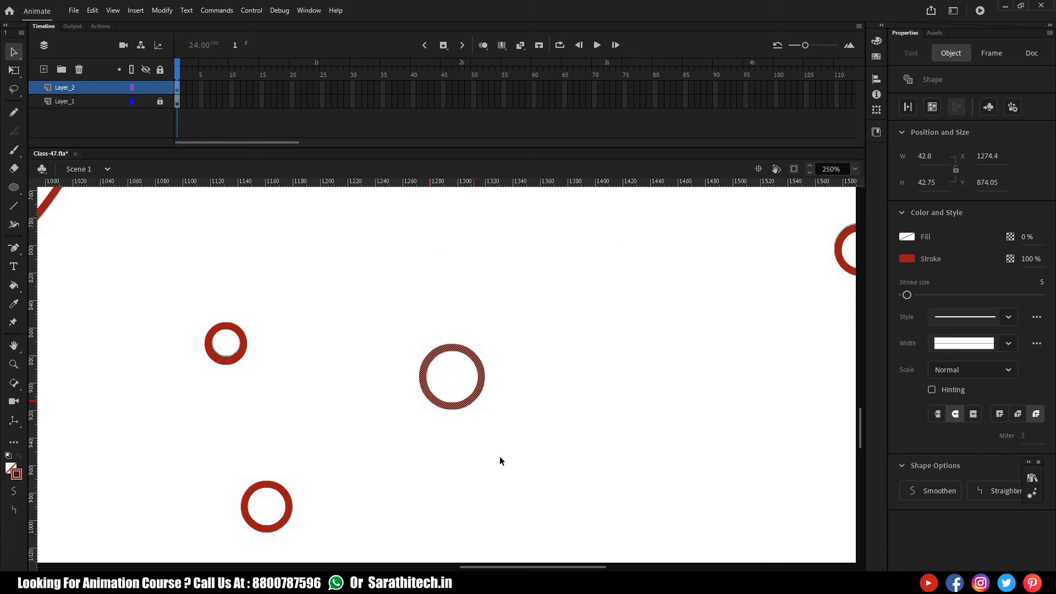
Copy the enlarged circle onto the three larger bubbles below the belly and tail, the last at about X 335.2, Y 781.2
key(ctrl+minus)
key(ctrl+minus)
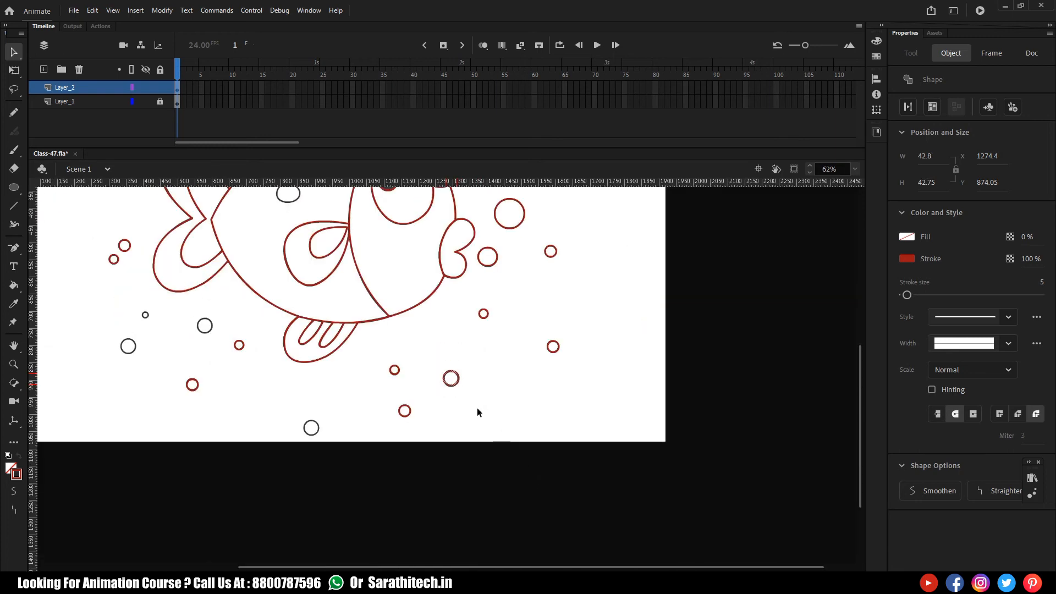
key(ctrl+equal)
drag(476, 427, 428, 485)
drag(411, 438, 160, 335)
drag(245, 346, 346, 389)
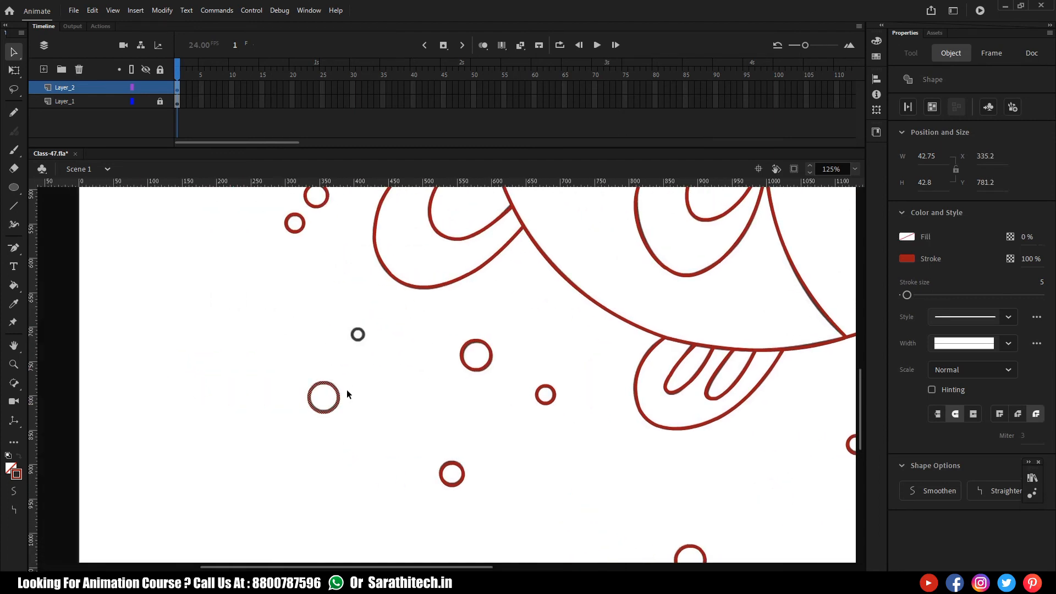
Move the selected circle from the bubble below the tail onto the bubble beside the top fin, at about X 661.6, Y 149.2
drag(358, 396, 447, 329)
drag(213, 548, 446, 260)
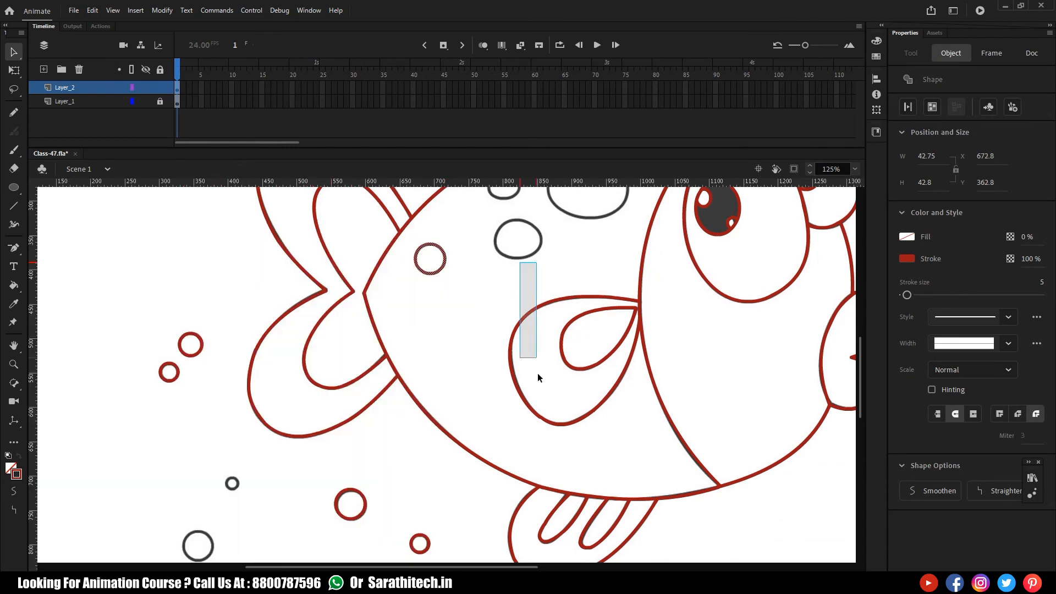
scroll(500, 396, up, 5)
click(515, 391)
drag(490, 411, 483, 266)
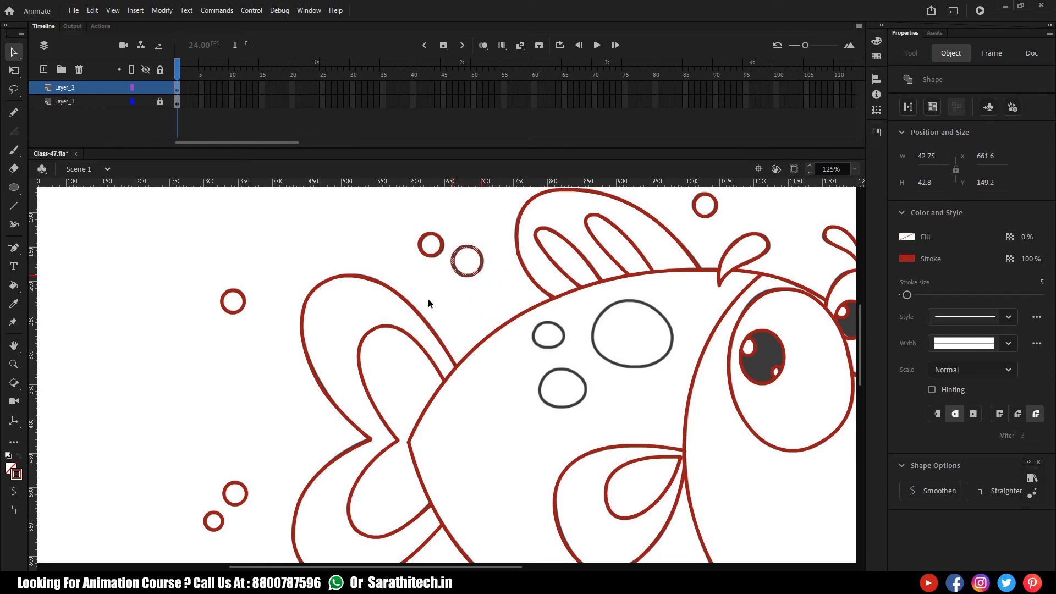
Copy the neighbouring 42.75-wide circle back onto the uncovered large bubble below the tail, at about X 335.2, Y 781.2
mouse_move(323, 377)
mouse_down()
mouse_move(444, 302)
mouse_move(292, 397)
mouse_move(372, 295)
mouse_move(373, 347)
mouse_move(441, 358)
mouse_move(471, 257)
mouse_move(429, 371)
mouse_move(455, 242)
mouse_move(303, 305)
mouse_move(398, 332)
mouse_move(232, 258)
mouse_move(361, 351)
mouse_move(368, 272)
mouse_move(378, 290)
mouse_move(721, 371)
mouse_move(330, 370)
mouse_move(546, 329)
mouse_move(595, 417)
mouse_move(611, 394)
mouse_move(653, 442)
mouse_move(384, 370)
mouse_move(455, 396)
mouse_move(445, 396)
mouse_up()
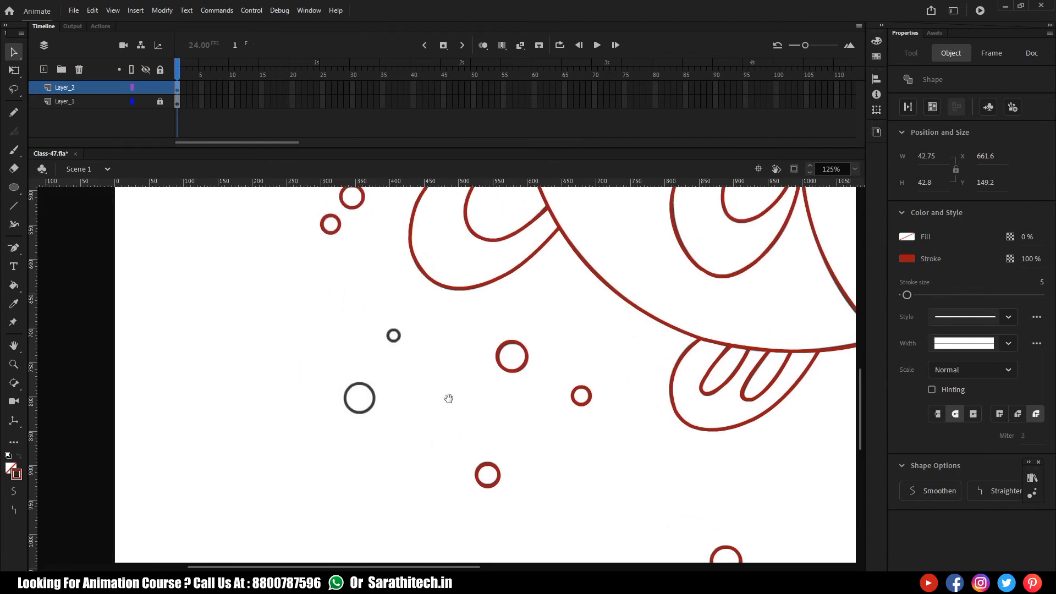
click(498, 471)
click(517, 372)
mouse_move(518, 372)
mouse_down()
mouse_move(387, 395)
mouse_move(367, 414)
mouse_up()
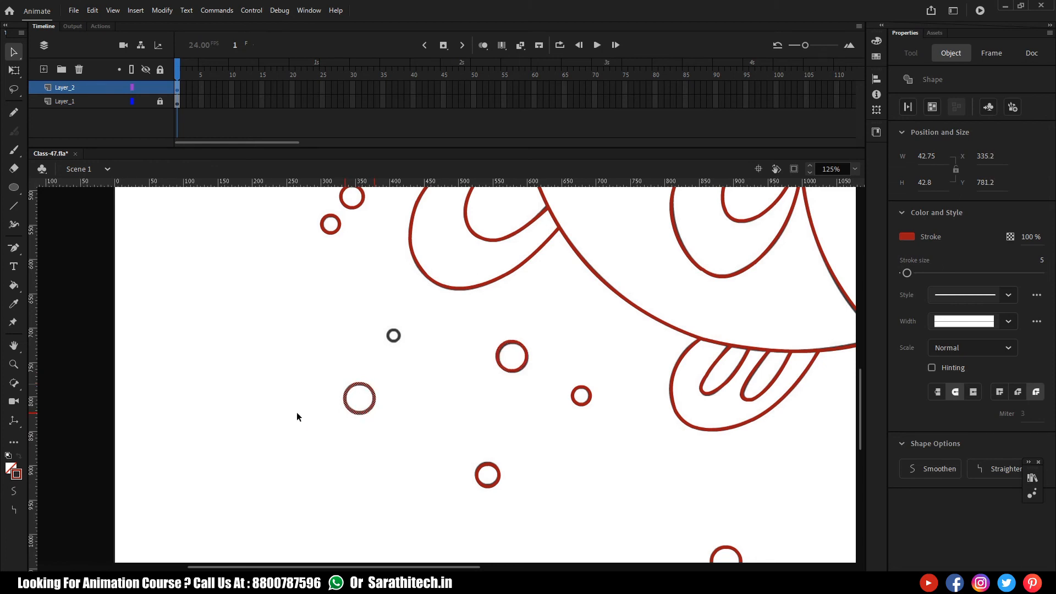
Copy the 25.9-wide circle onto the tiny bubble below the tail at about X 391.25, Y 697.65 and scale it to 80%
click(15, 347)
mouse_move(229, 381)
mouse_down()
mouse_move(170, 429)
mouse_move(212, 361)
mouse_move(221, 364)
mouse_up()
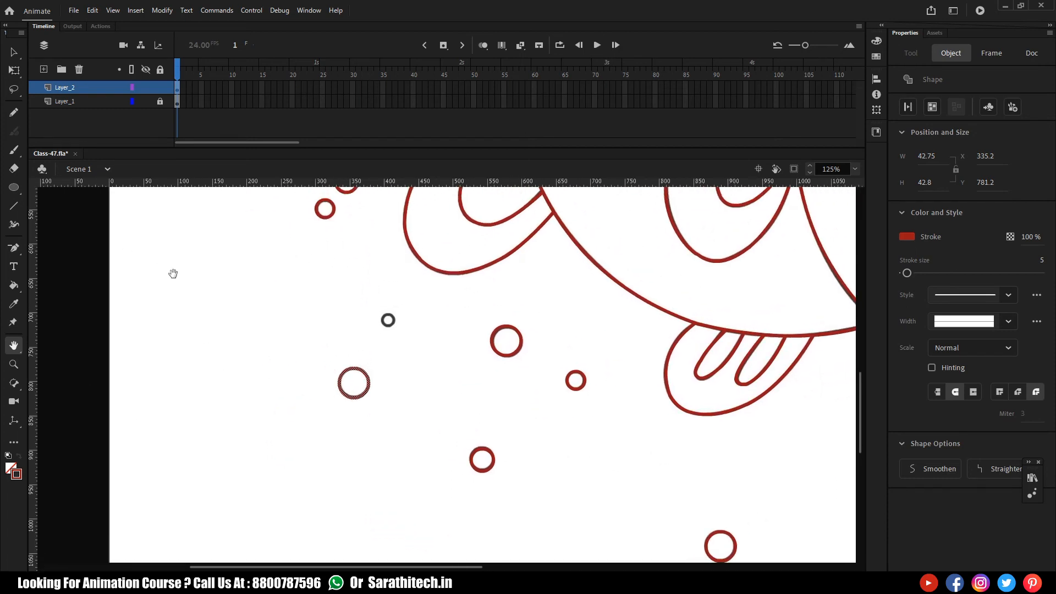
scroll(306, 330, up, 1)
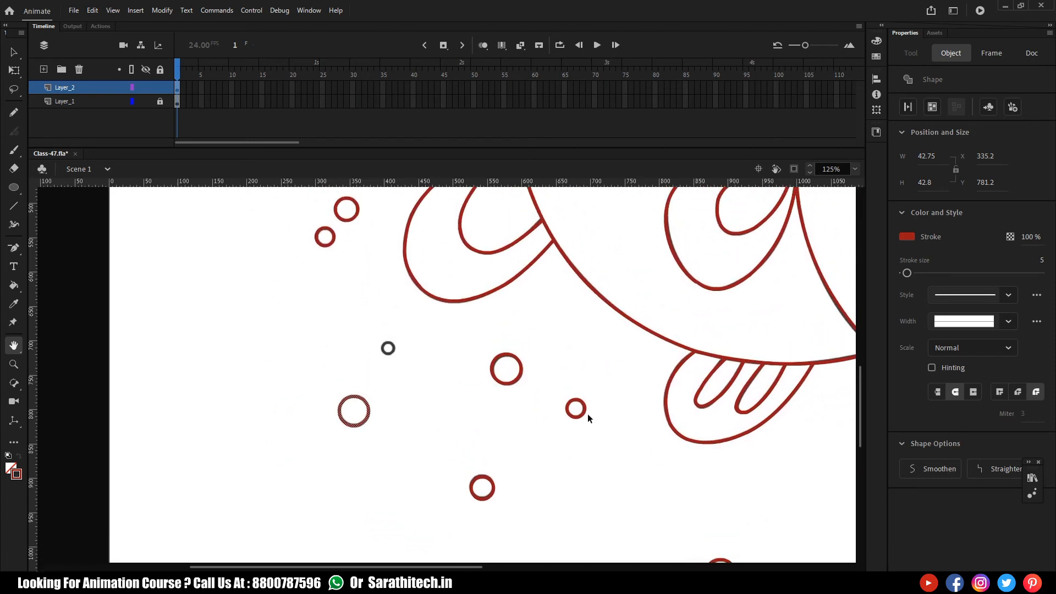
key(v)
click(571, 408)
click(570, 414)
drag(570, 414, 387, 349)
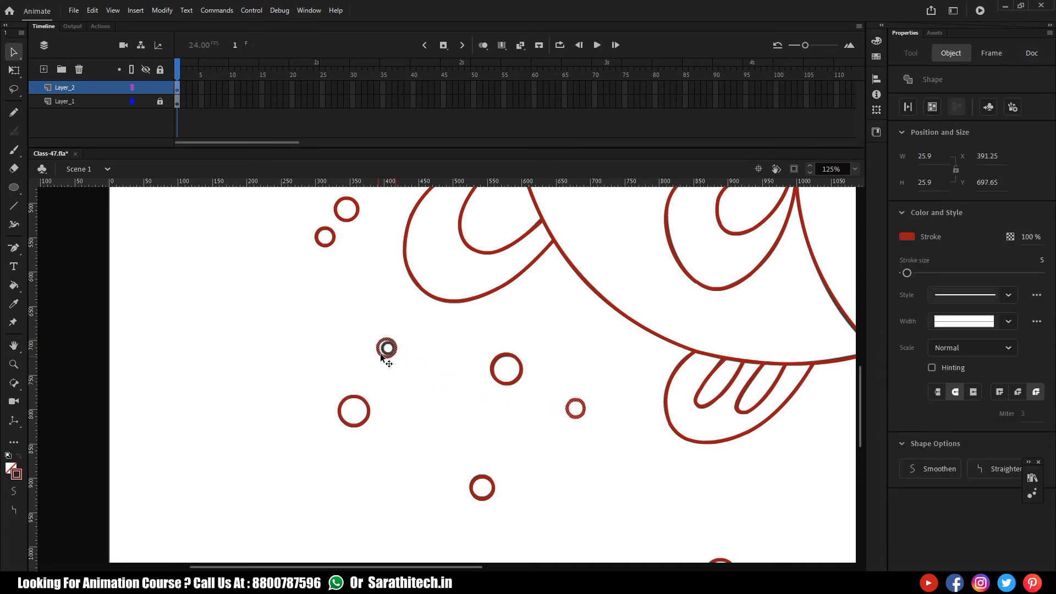
key(ctrl+alt+s)
text(80)
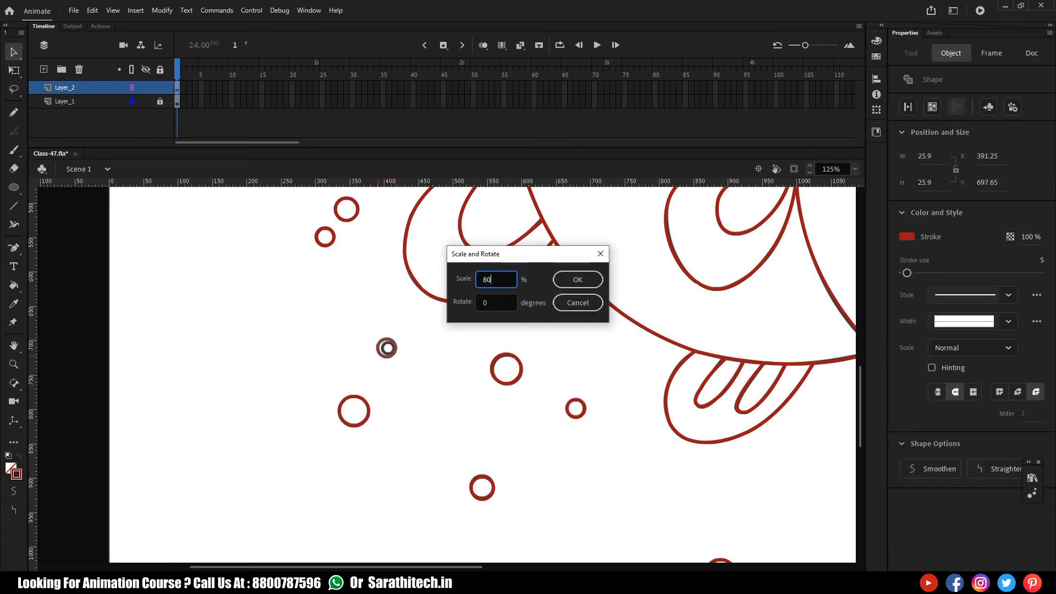
key(Return)
Scale the tiny bubble's circle to 80% again and nudge it sideways to about X 397.4 to match the sketch
key(ctrl+equal)
key(ctrl+equal)
key(ctrl+equal)
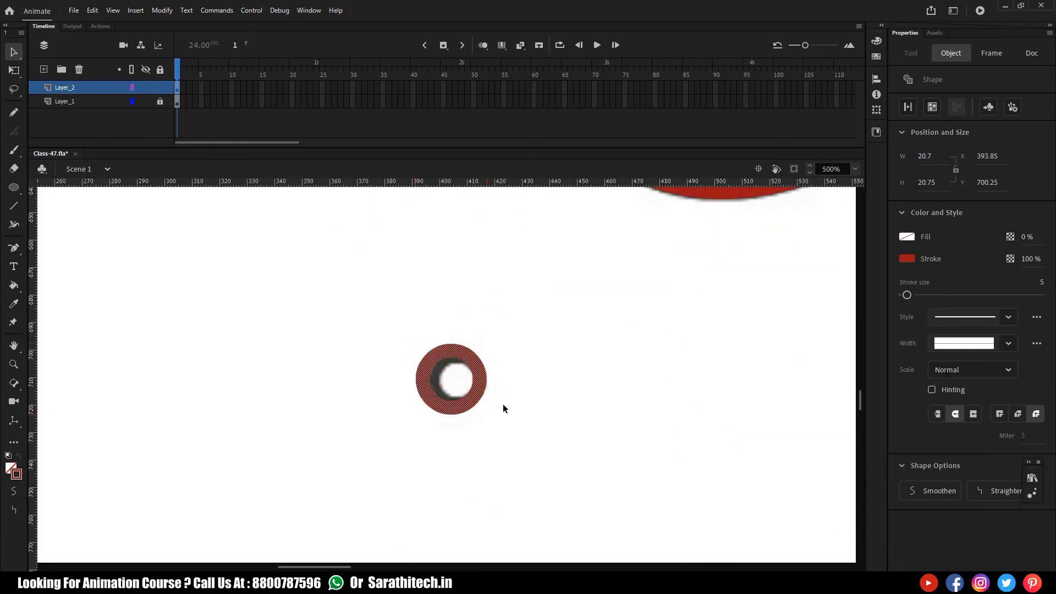
key(Right)
key(Right)
key(Right)
key(Right)
key(Right)
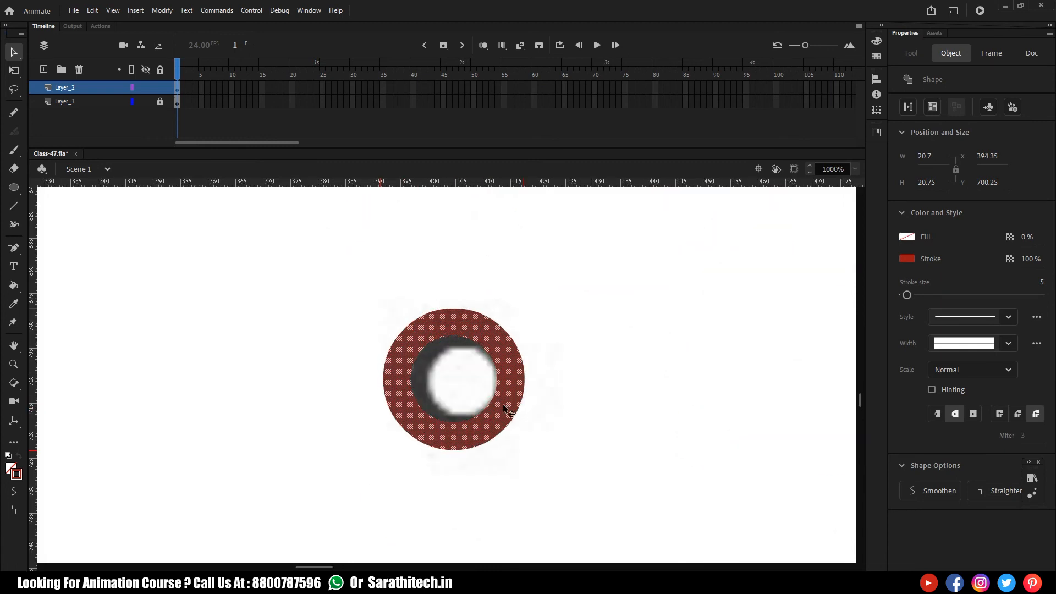
key(ctrl+alt+s)
key(Return)
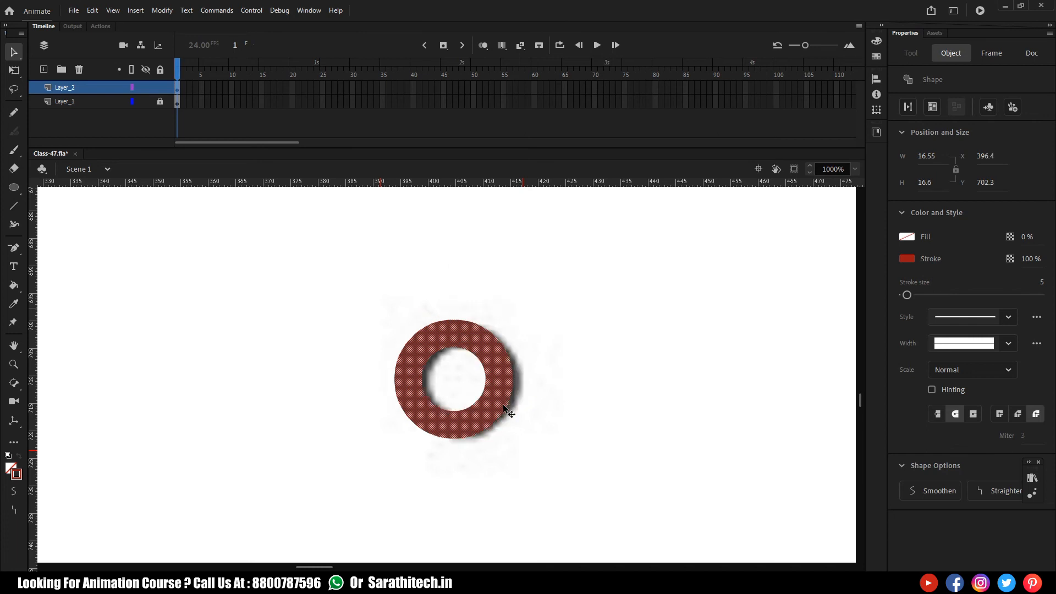
key(Right)
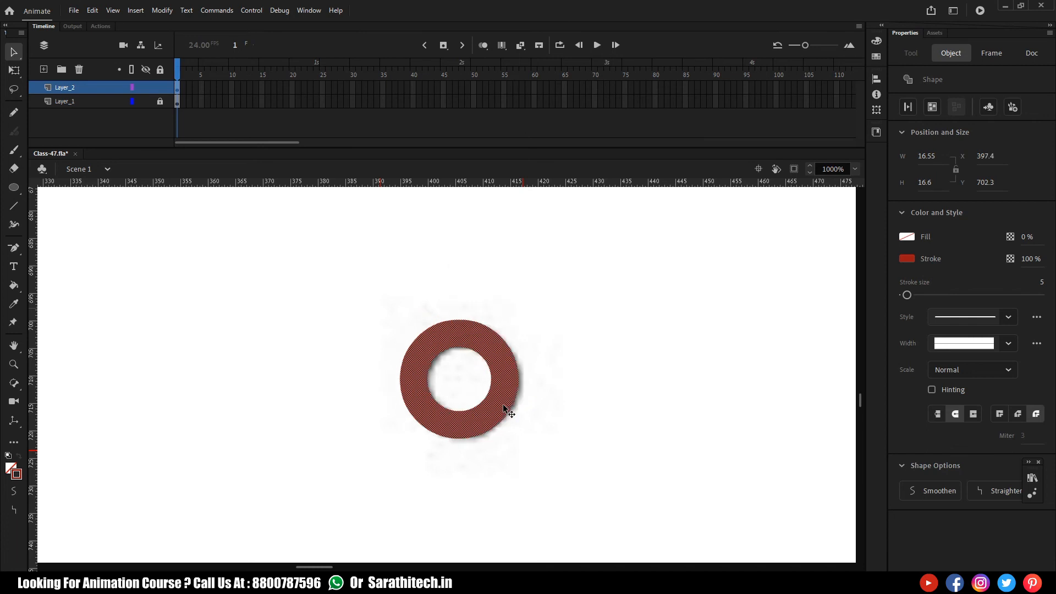
Check the whole drawing for untraced sketch lines and examine the three spots on the fish's body
key(ctrl+minus)
key(ctrl+minus)
key(ctrl+minus)
key(ctrl+minus)
drag(578, 402, 509, 446)
drag(660, 397, 668, 444)
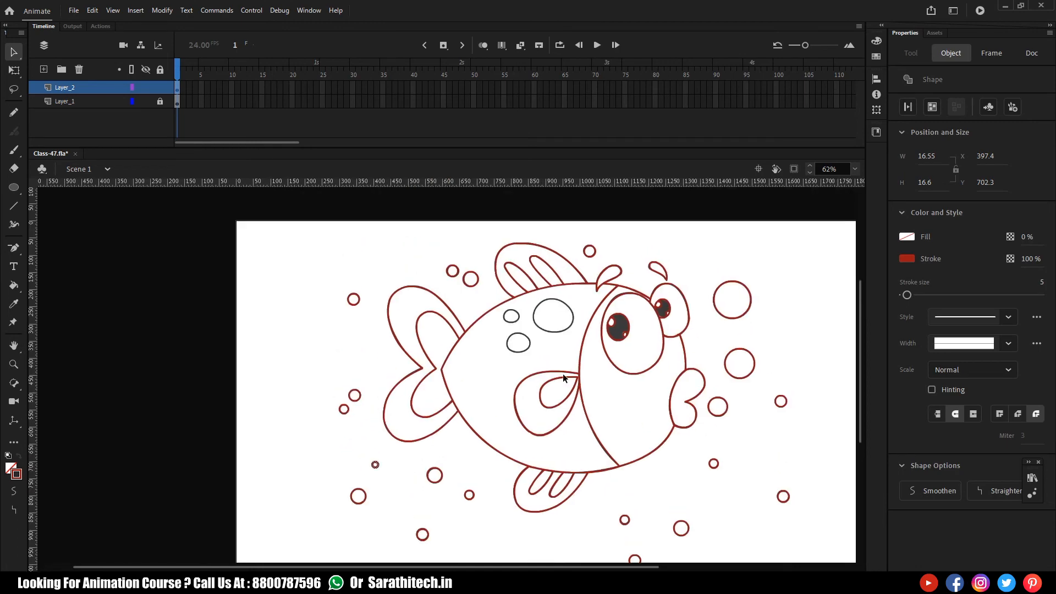
key(ctrl+equal)
drag(563, 374, 434, 545)
drag(610, 272, 530, 360)
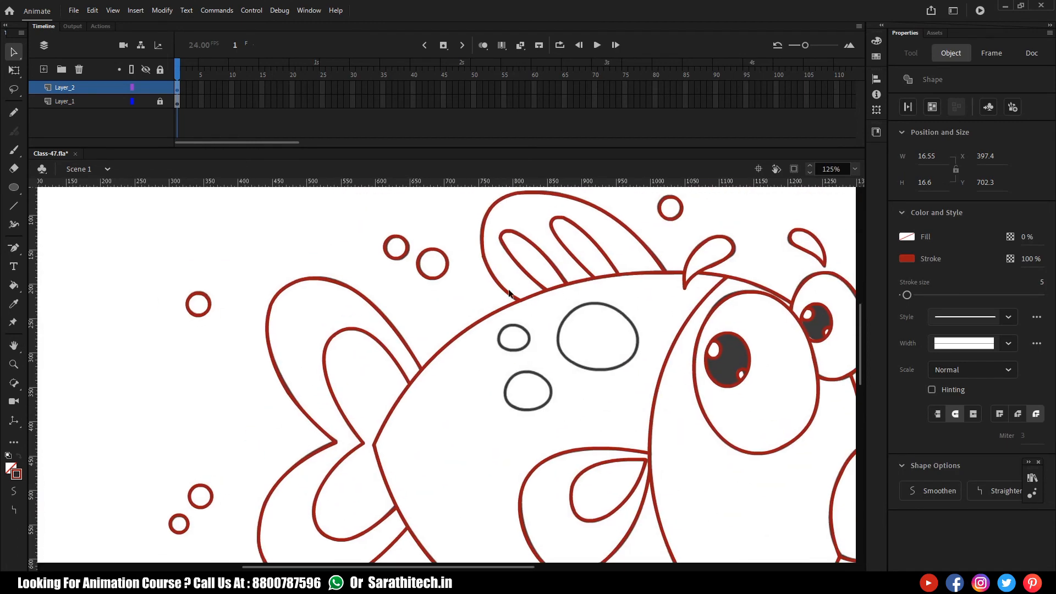
Copy the larger bubble circle beside the top fin onto the smallest body spot and flatten it to about 43.65 × 36.5
click(440, 275)
drag(440, 278, 519, 357)
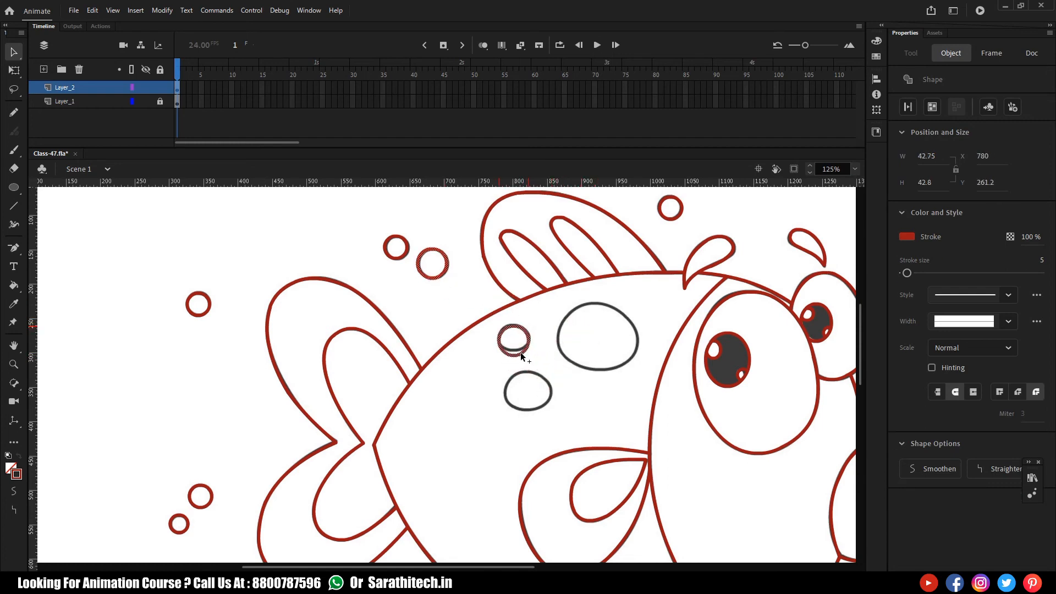
key(ctrl+equal)
key(ctrl+equal)
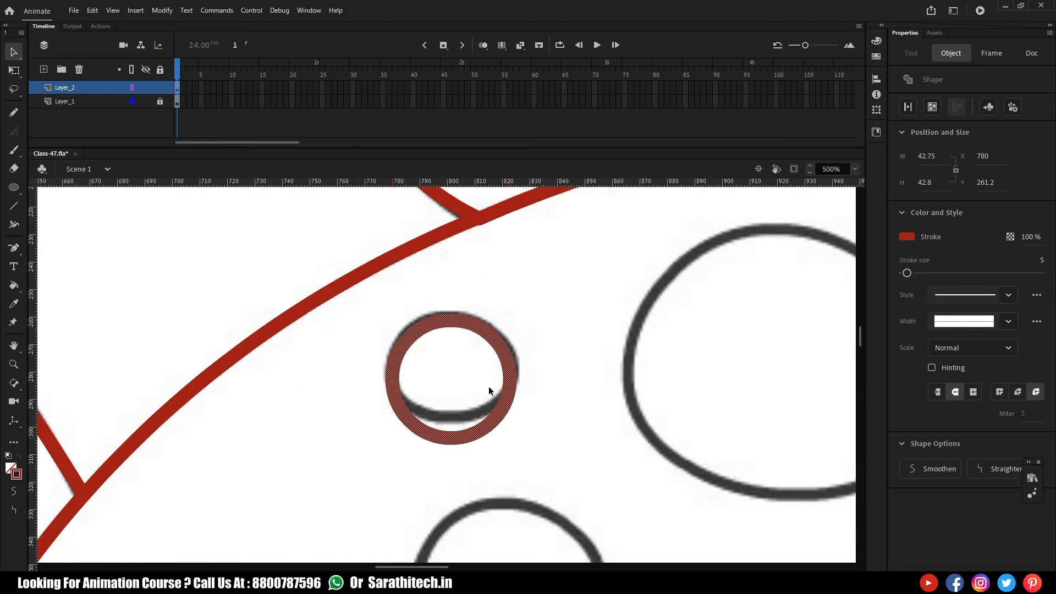
key(q)
drag(452, 440, 451, 422)
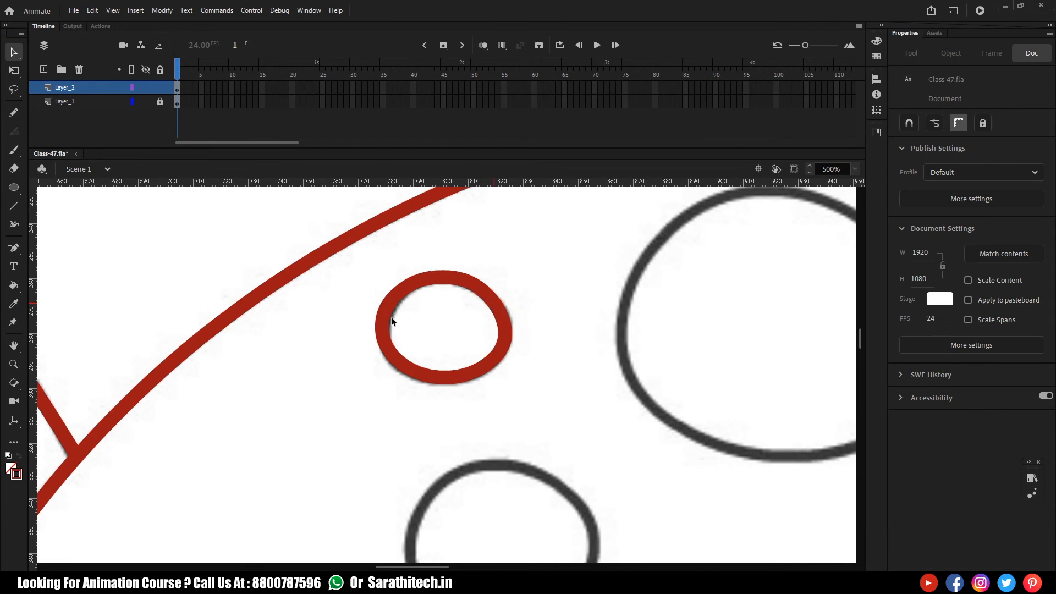
Copy the smallest spot's outline onto the spot below it, then stretch and slightly skew it to about 65.75 × 55.1 to match the sketch
scroll(387, 315, down, 2)
click(435, 347)
drag(435, 347, 458, 438)
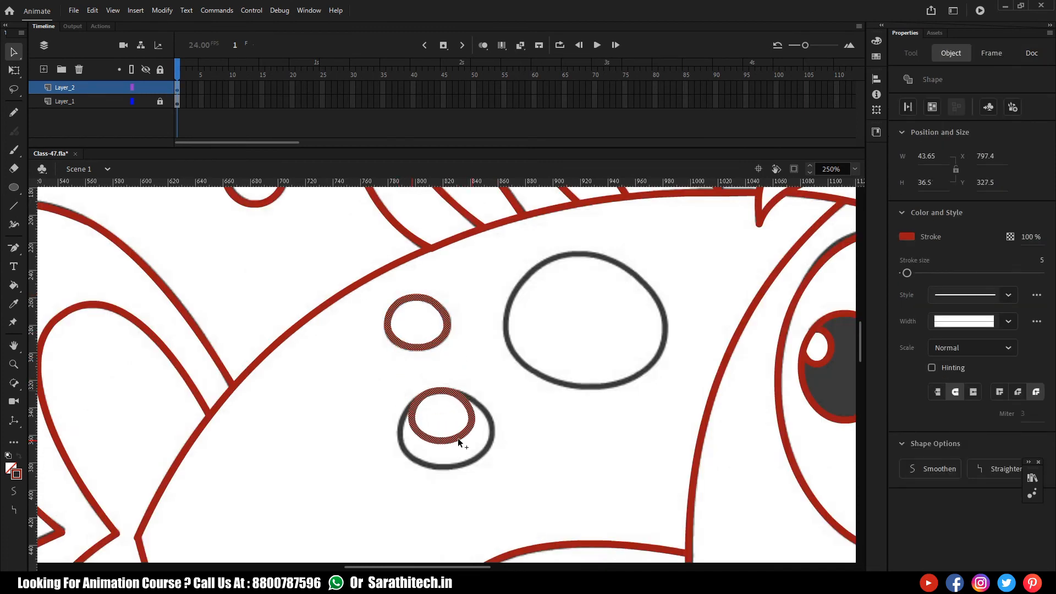
key(q)
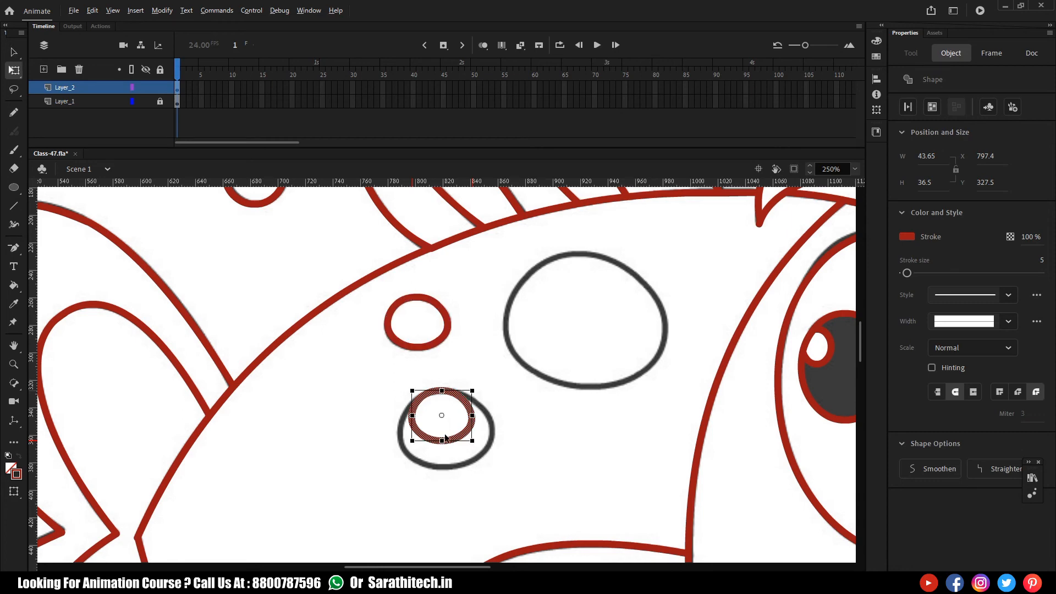
drag(442, 441, 442, 463)
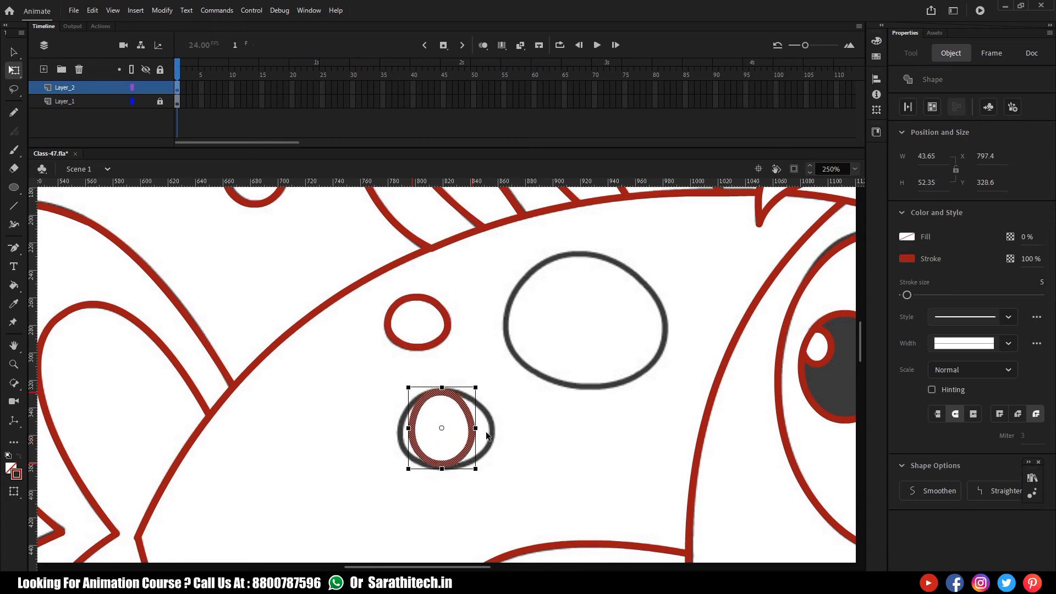
drag(476, 428, 495, 434)
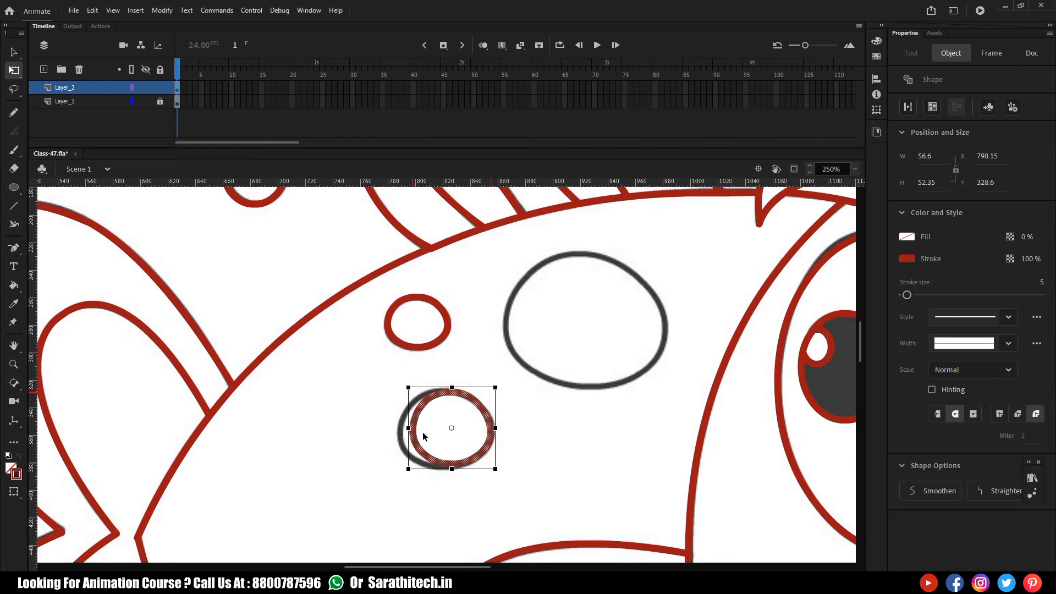
drag(409, 428, 394, 432)
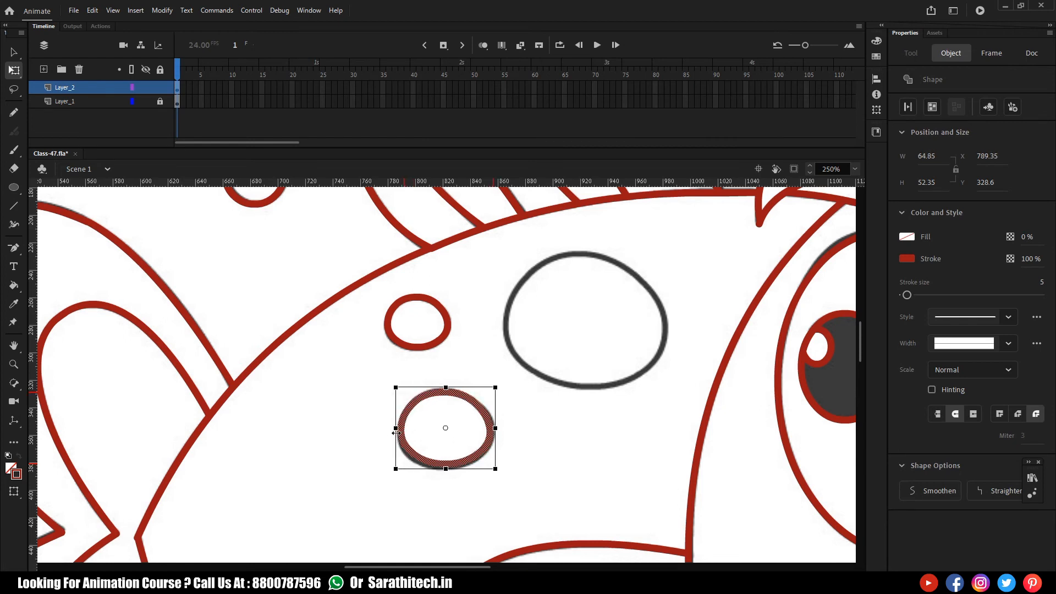
drag(446, 469, 446, 474)
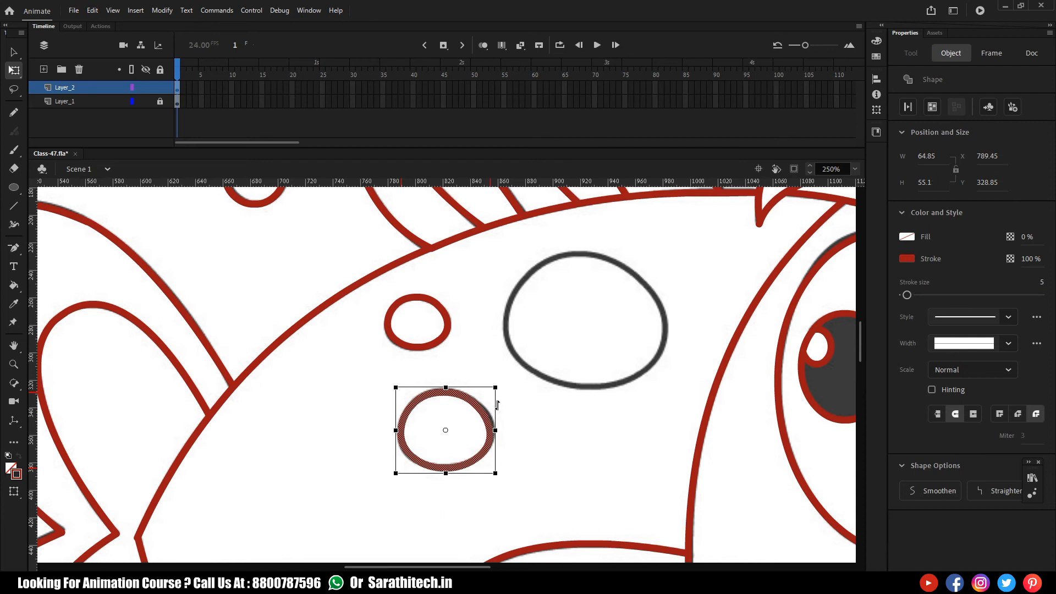
key(ctrl+=)
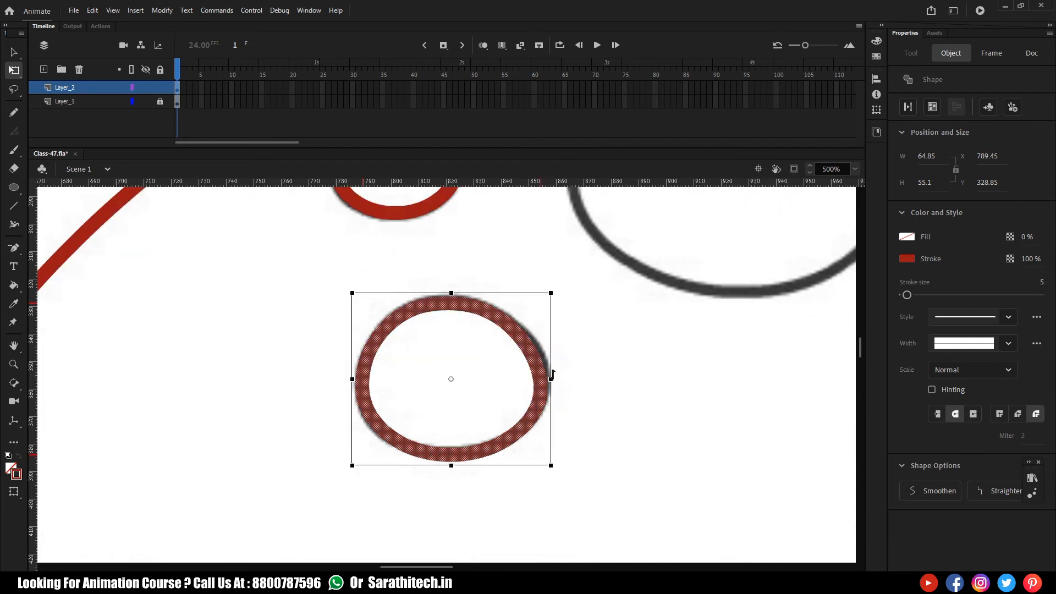
drag(553, 371, 552, 367)
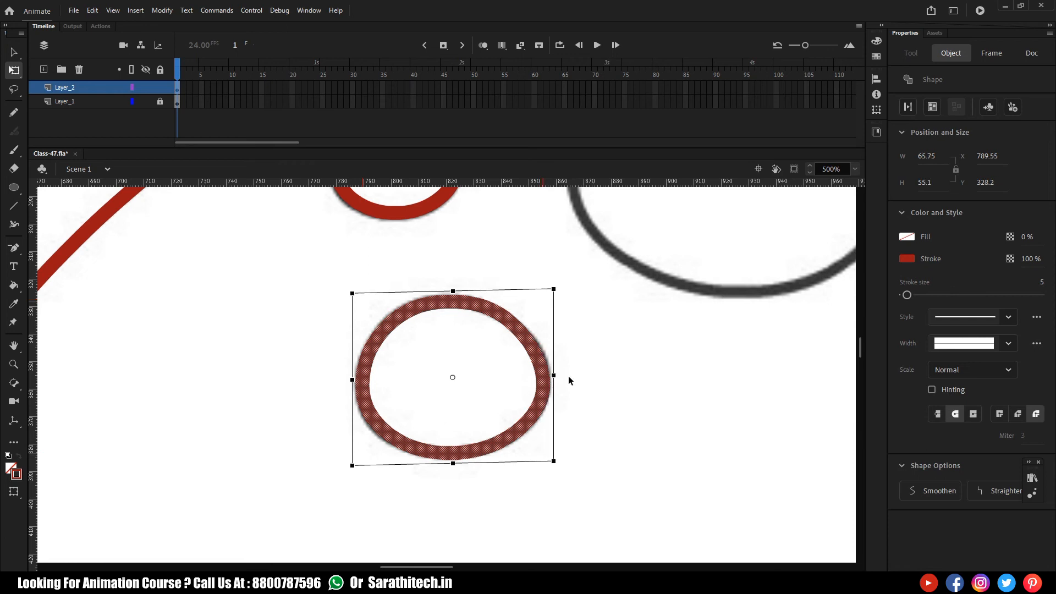
key(ctrl+minus)
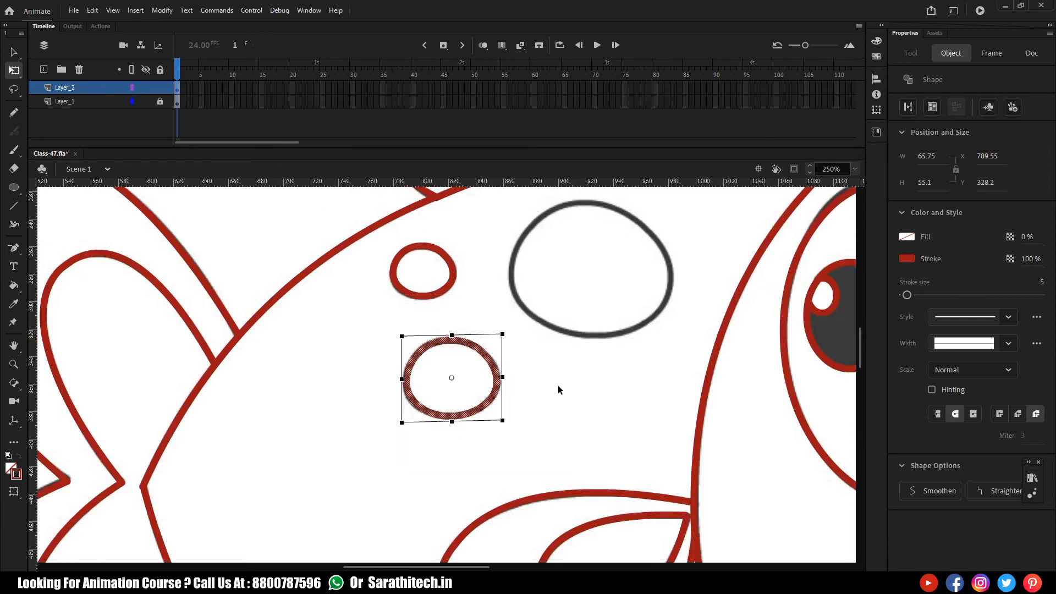
Copy the lower spot's outline onto the largest body spot and stretch it to about 115.65 × 91.4
key(v)
drag(490, 396, 625, 260)
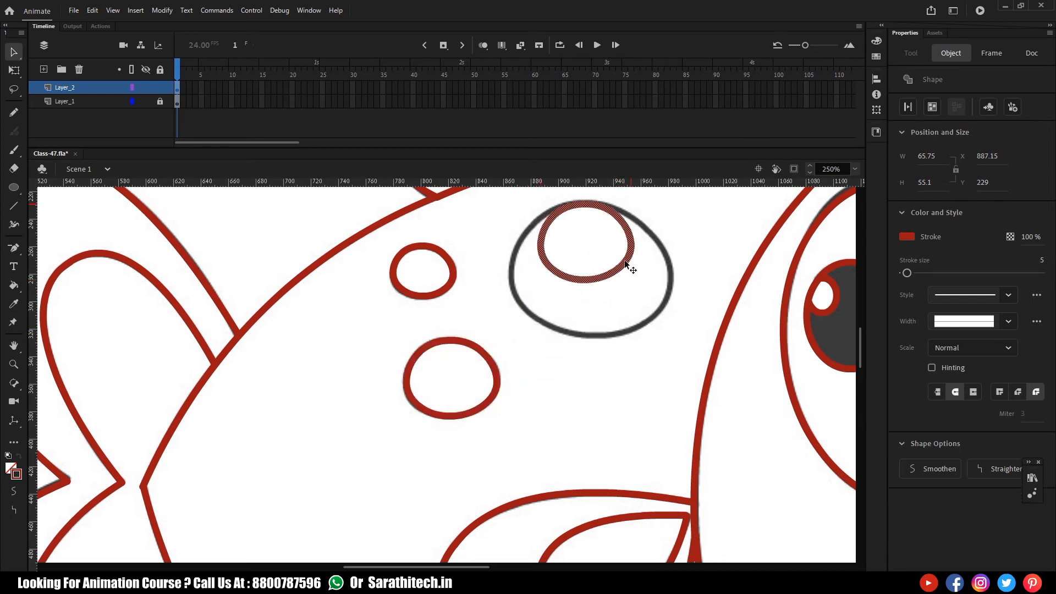
key(q)
drag(586, 281, 586, 341)
drag(634, 271, 673, 274)
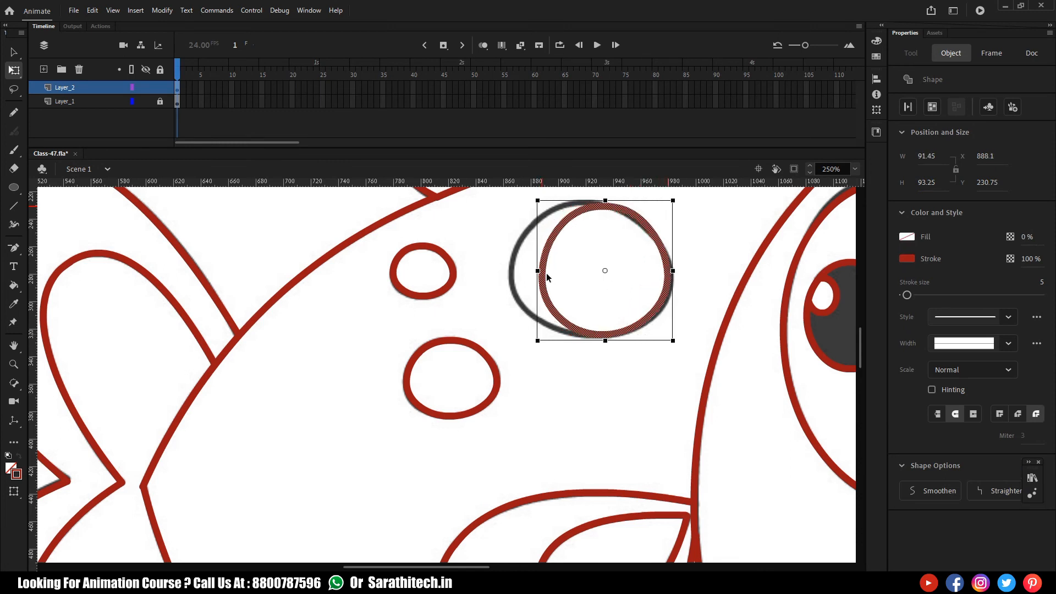
drag(537, 271, 504, 272)
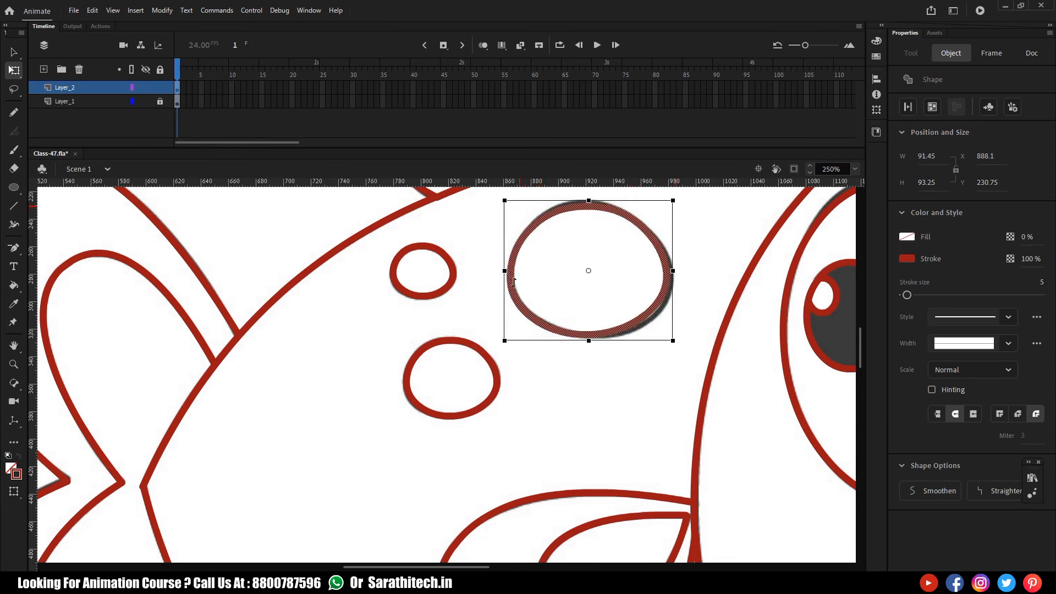
drag(589, 339, 589, 337)
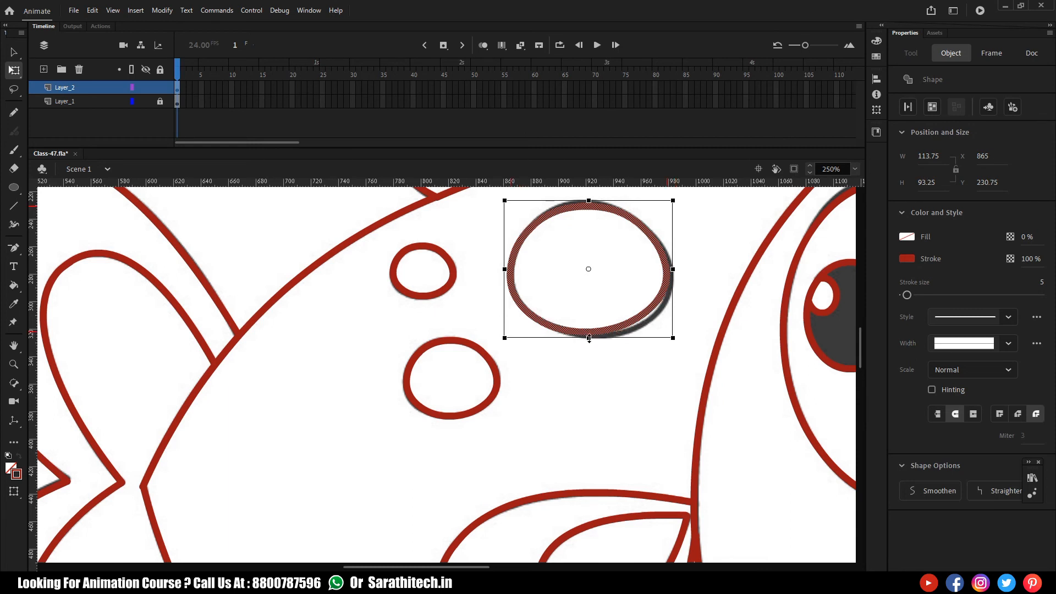
drag(672, 271, 677, 270)
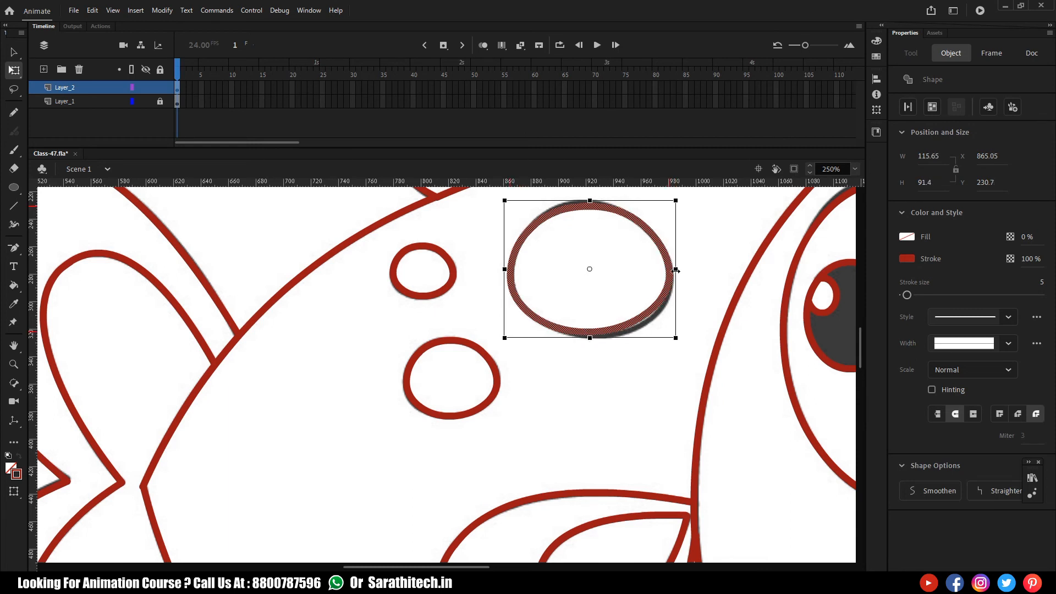
Nudge the largest spot's outline up to Y 229.1, then skew and stretch its lower edge to about 96.85 high
key(Up)
key(Up)
key(Up)
key(Up)
key(Up)
key(Up)
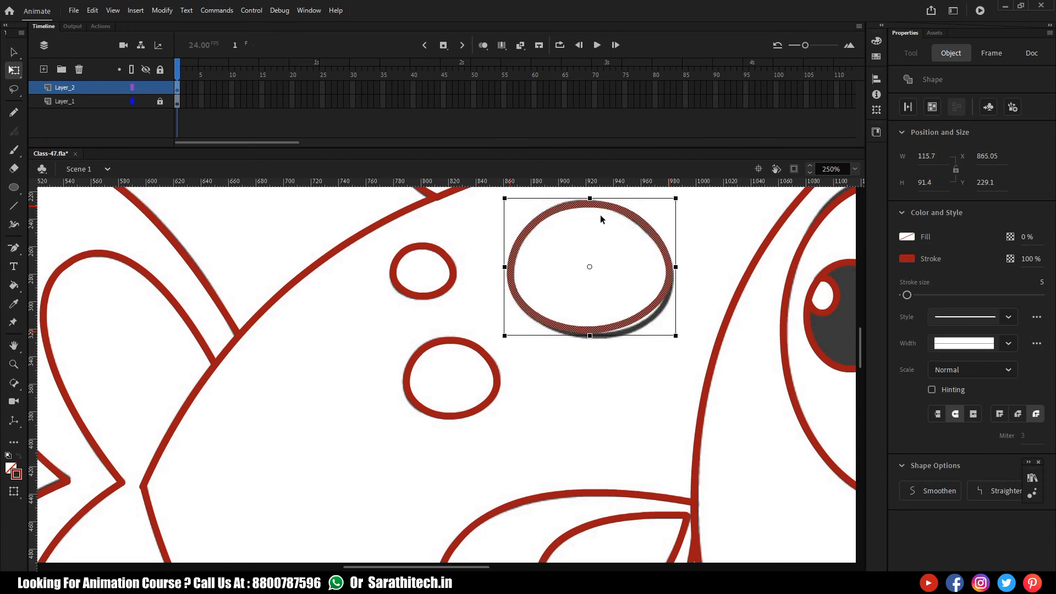
mouse_move(590, 334)
mouse_down()
mouse_move(615, 341)
mouse_move(596, 342)
mouse_up()
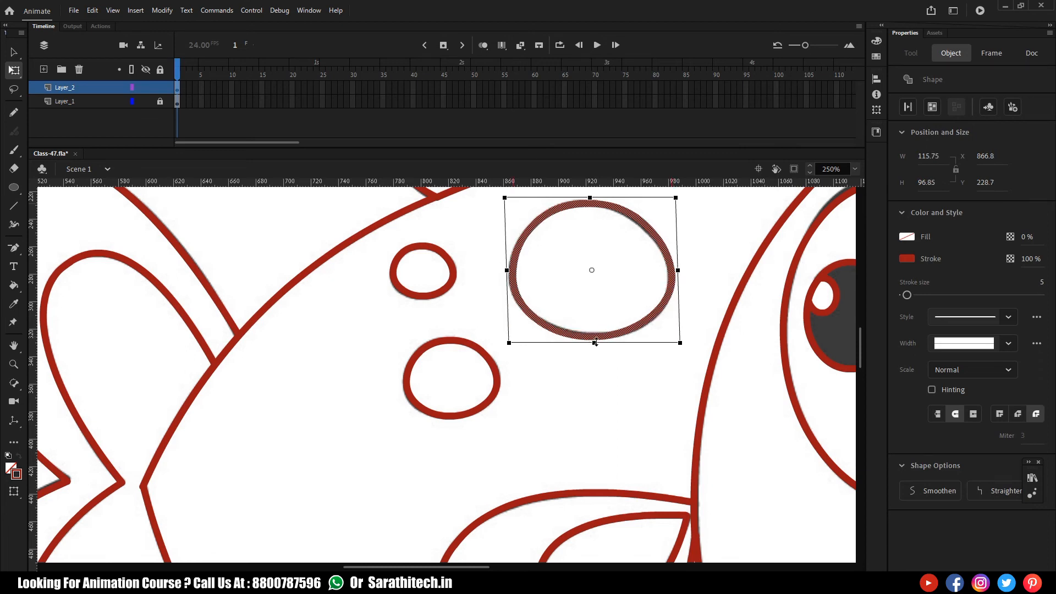
click(614, 364)
Show the whole drawing and hide Layer_2 to compare the tracing with the original sketch
key(ctrl+2)
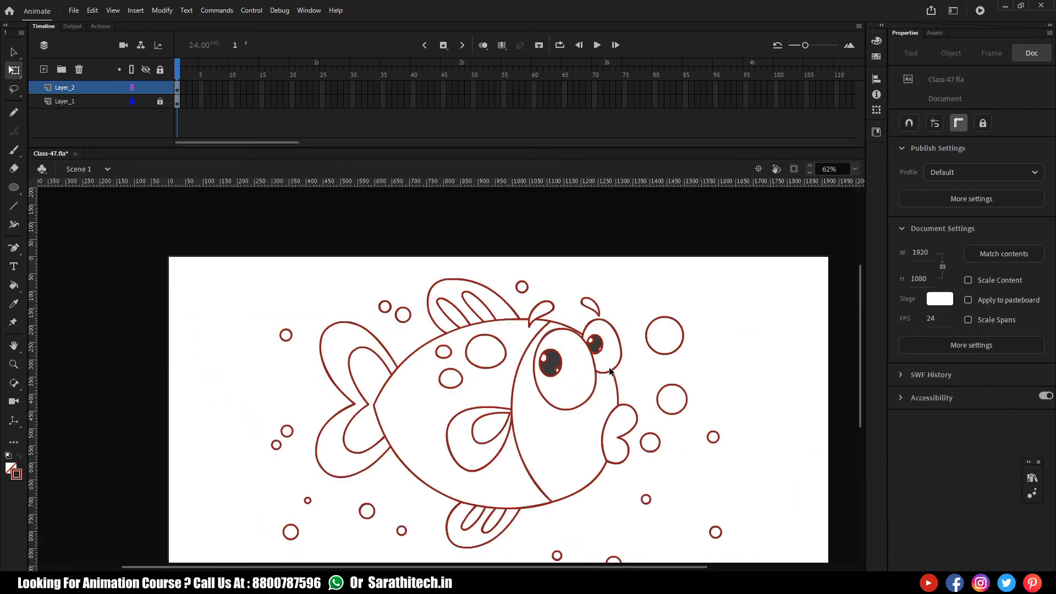
drag(594, 435, 620, 388)
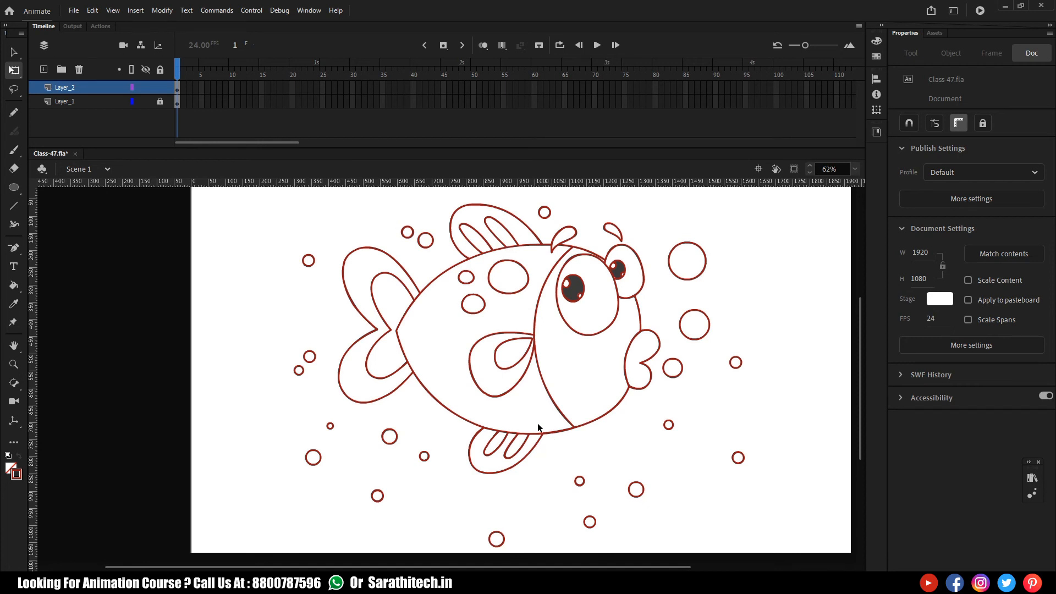
click(145, 88)
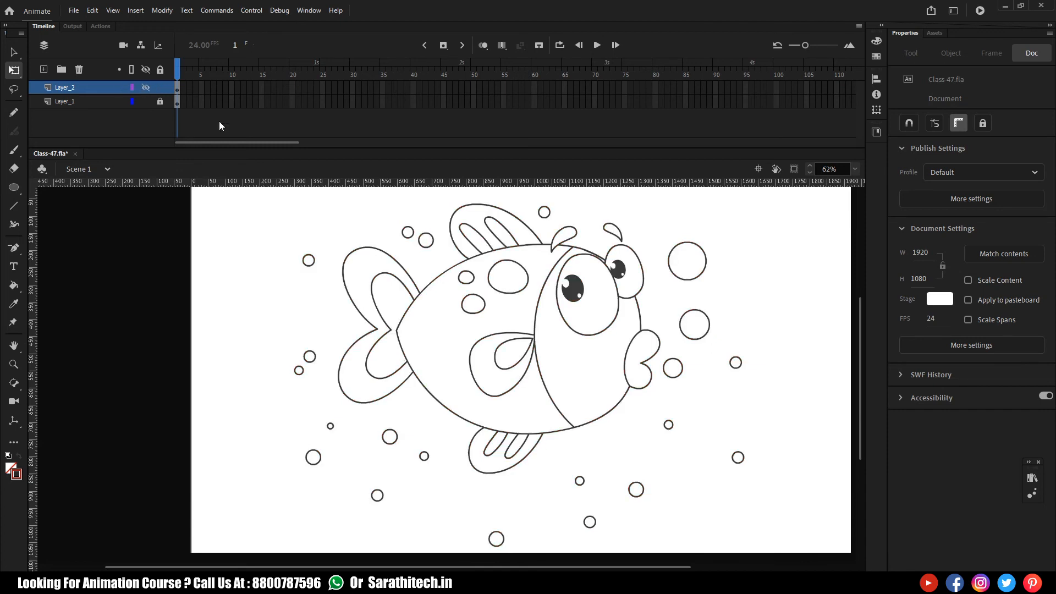
Rename Layer_1 as Fish, and swap visibility so that the Fish layer is hidden and Layer_2 is shown
double_click(61, 102)
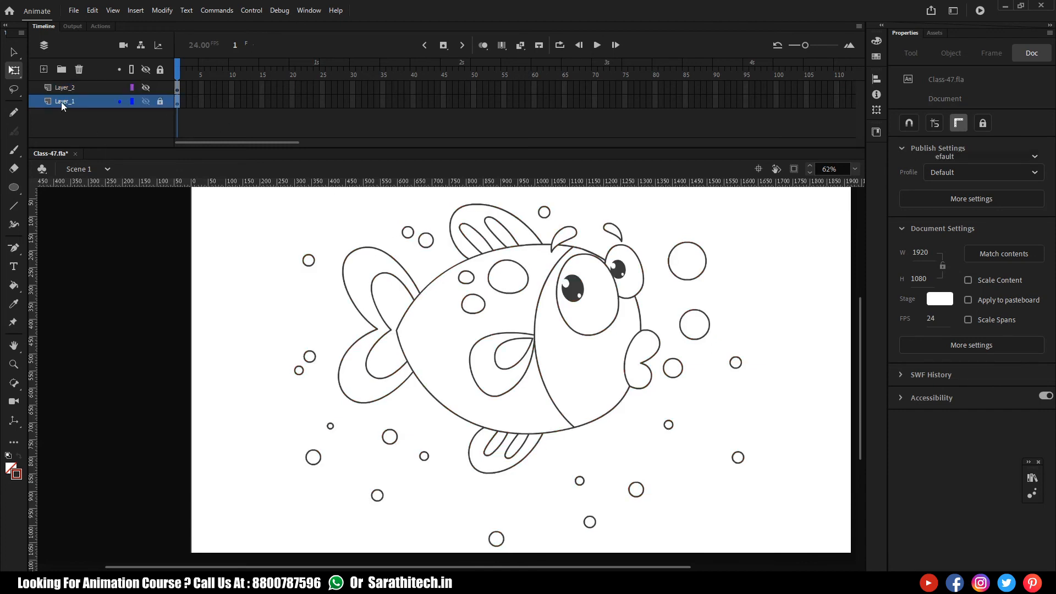
text(Fish)
key(Return)
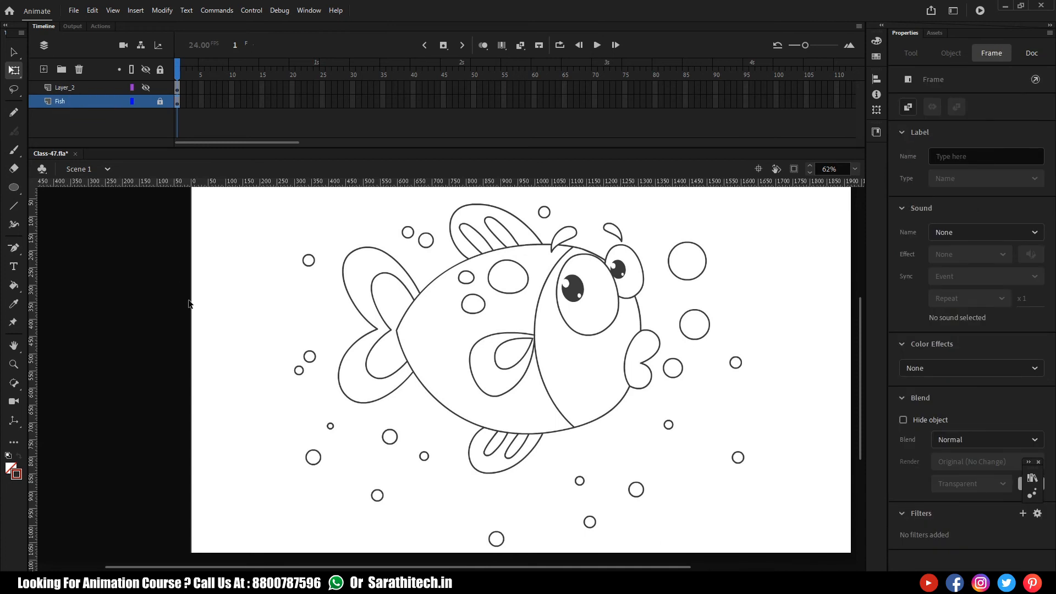
click(189, 303)
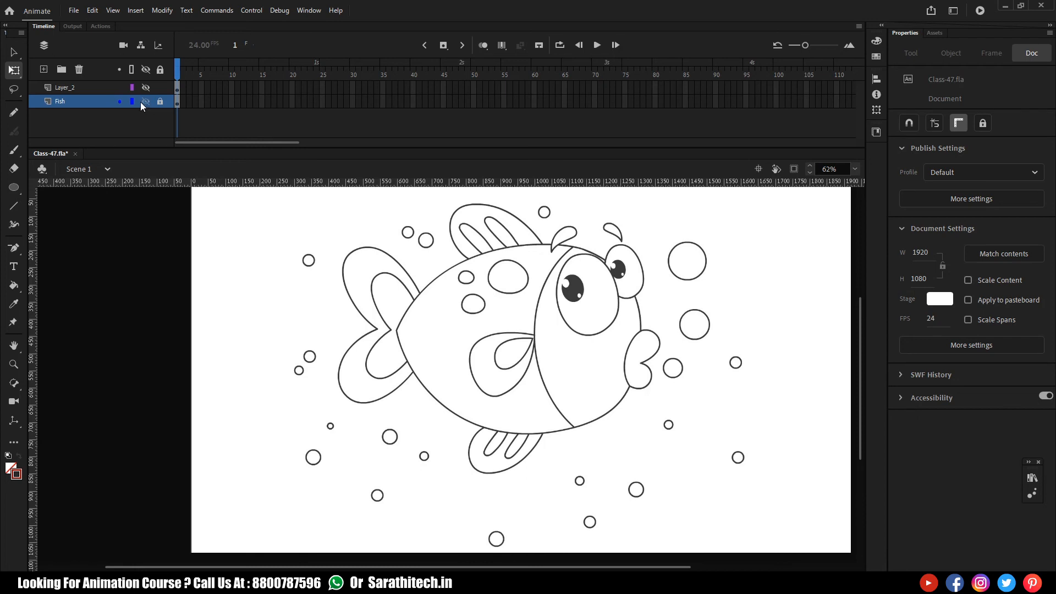
click(146, 103)
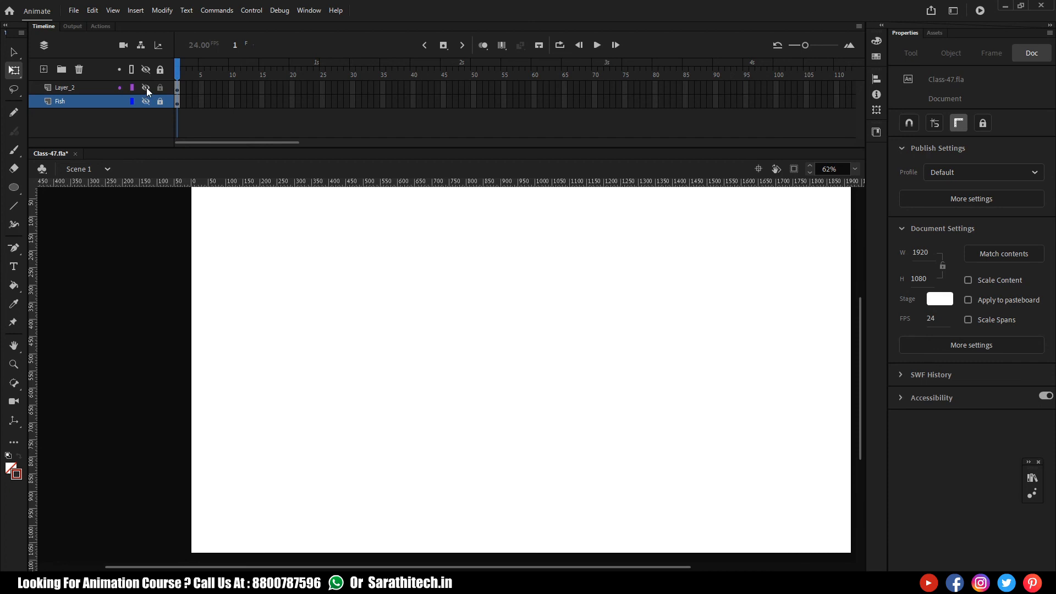
click(146, 88)
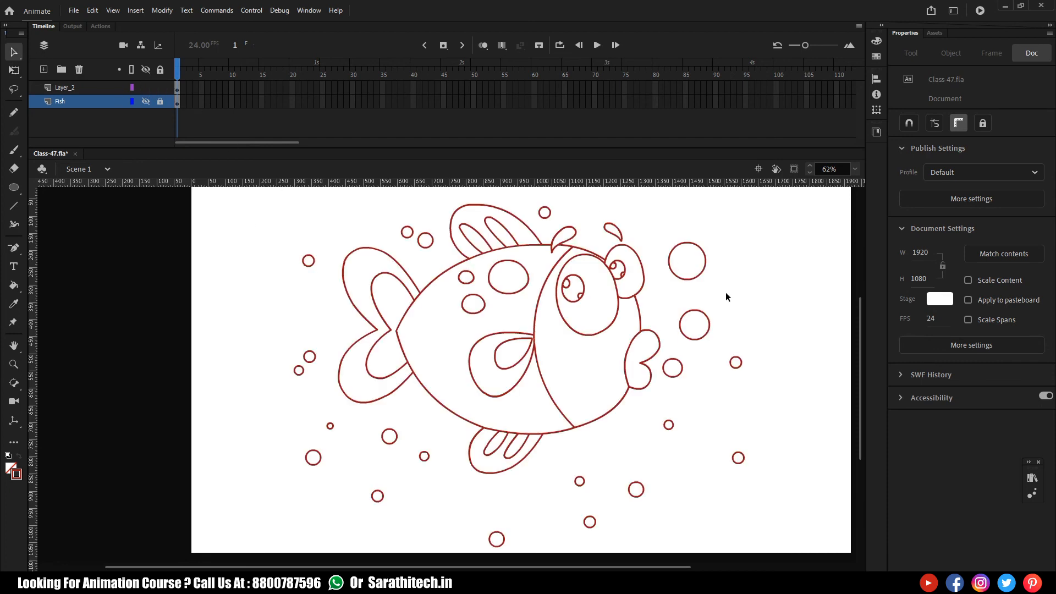
Change all traced outlines on Layer_2 to a black stroke with size 2
key(ctrl+a)
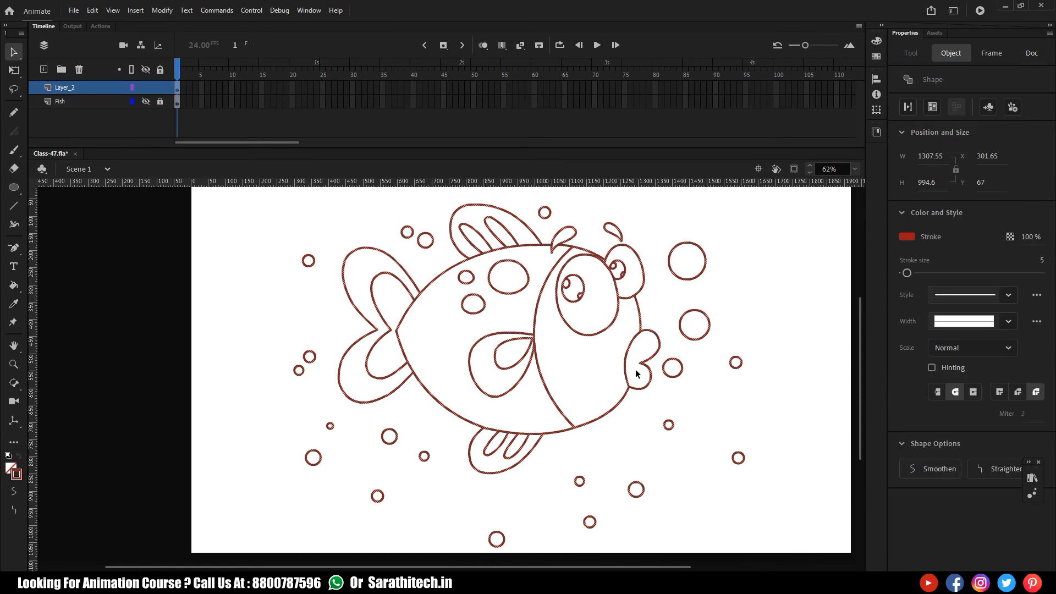
click(909, 237)
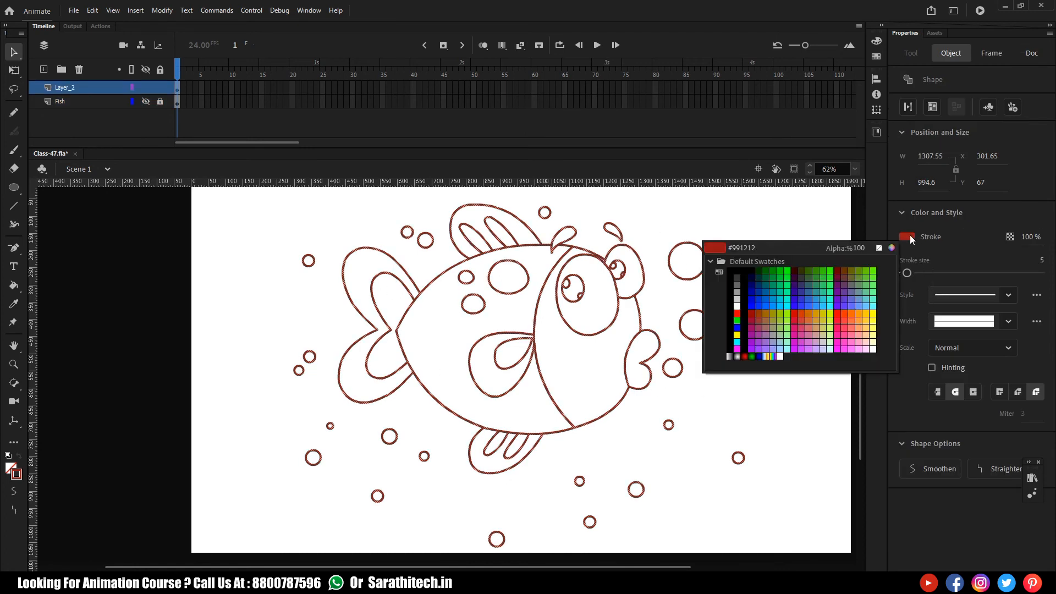
click(746, 304)
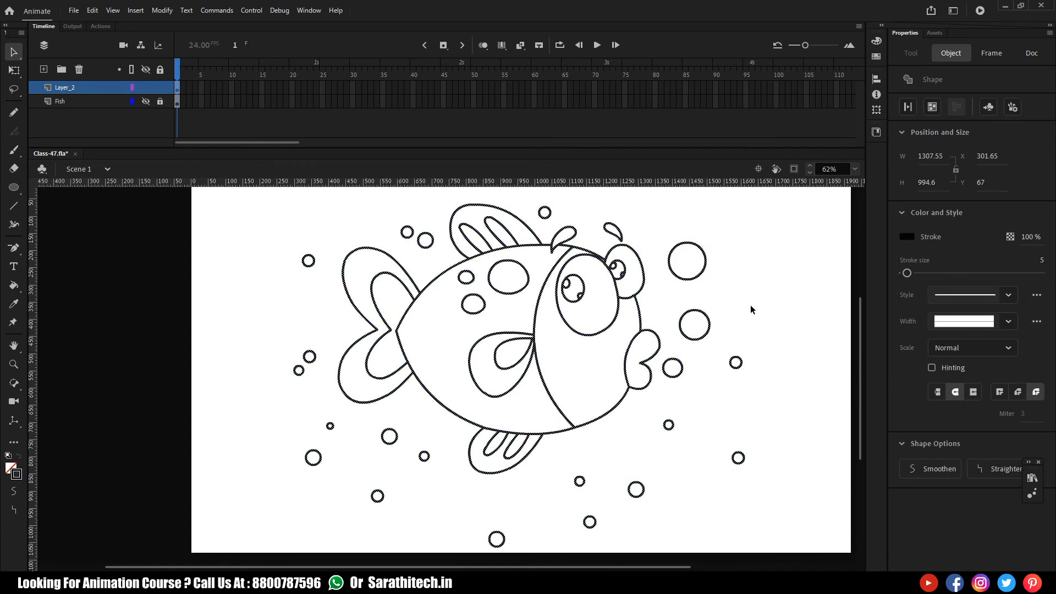
click(1045, 261)
text(2)
key(Return)
click(809, 270)
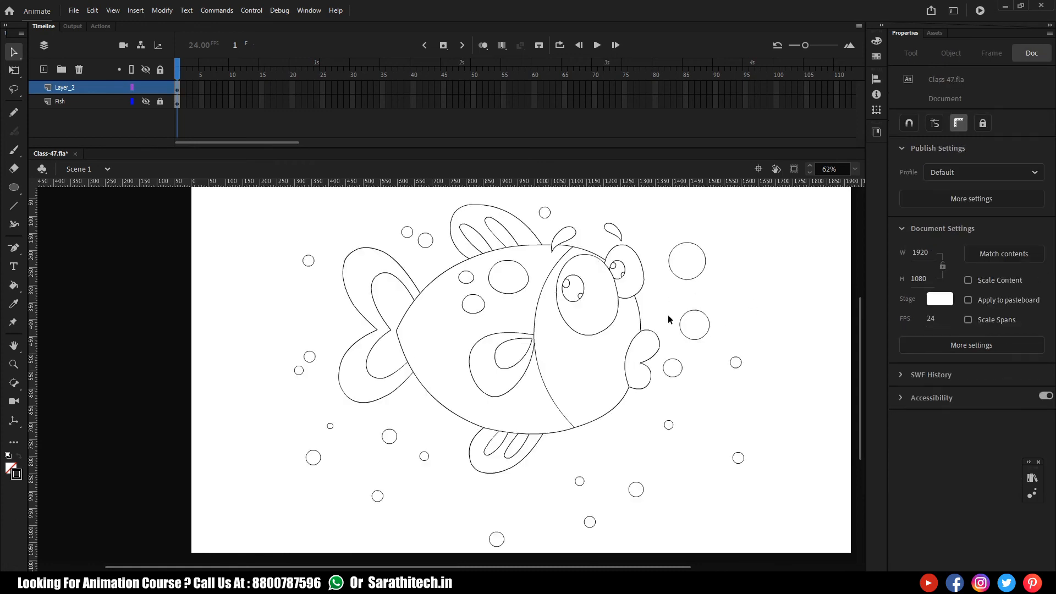
Delete the stray line segment where the side fin meets the curved face line
scroll(669, 319, up, 5)
drag(708, 328, 488, 401)
click(261, 330)
key(Delete)
Examine the outlines at close range around the mouth, body, tail and top fin for gaps and stray segments
drag(744, 355, 637, 368)
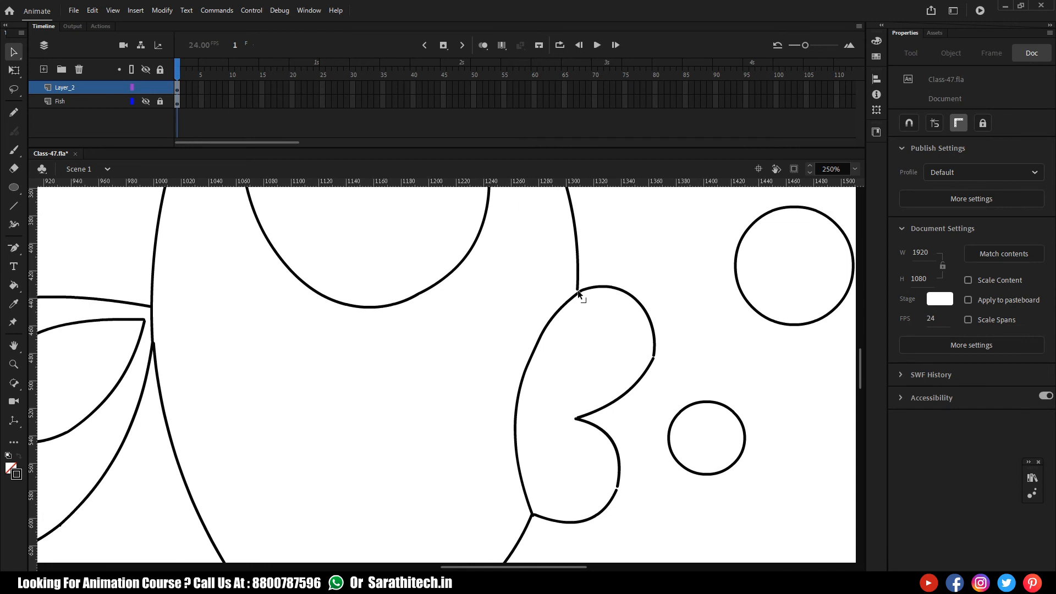
drag(623, 489, 621, 356)
click(528, 372)
click(633, 409)
drag(561, 415, 575, 367)
drag(524, 438, 611, 369)
drag(513, 411, 595, 387)
drag(451, 420, 575, 379)
drag(408, 419, 523, 366)
drag(176, 284, 352, 358)
drag(258, 272, 327, 363)
drag(275, 246, 336, 358)
drag(293, 227, 330, 355)
drag(315, 236, 253, 360)
drag(292, 258, 266, 347)
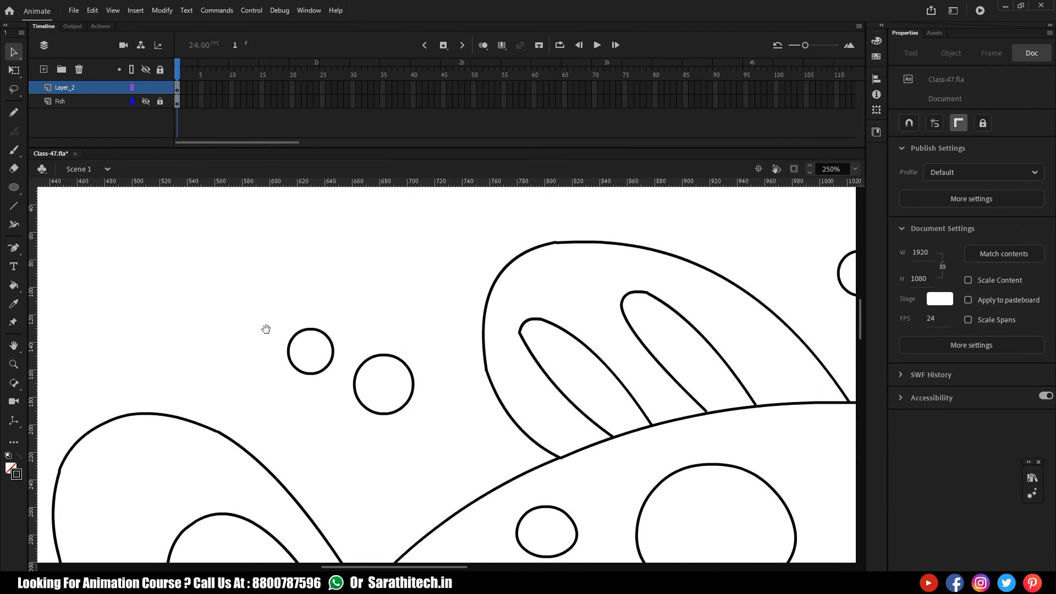
Display Layer_2 in outline mode and examine the line joins along the top fin and back
click(132, 88)
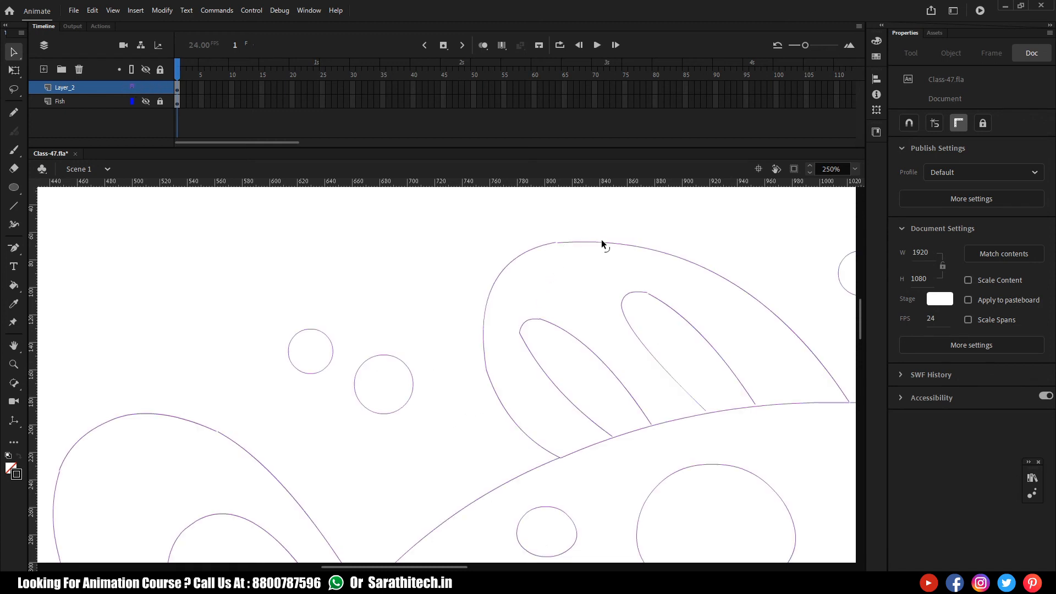
scroll(698, 271, right, 5)
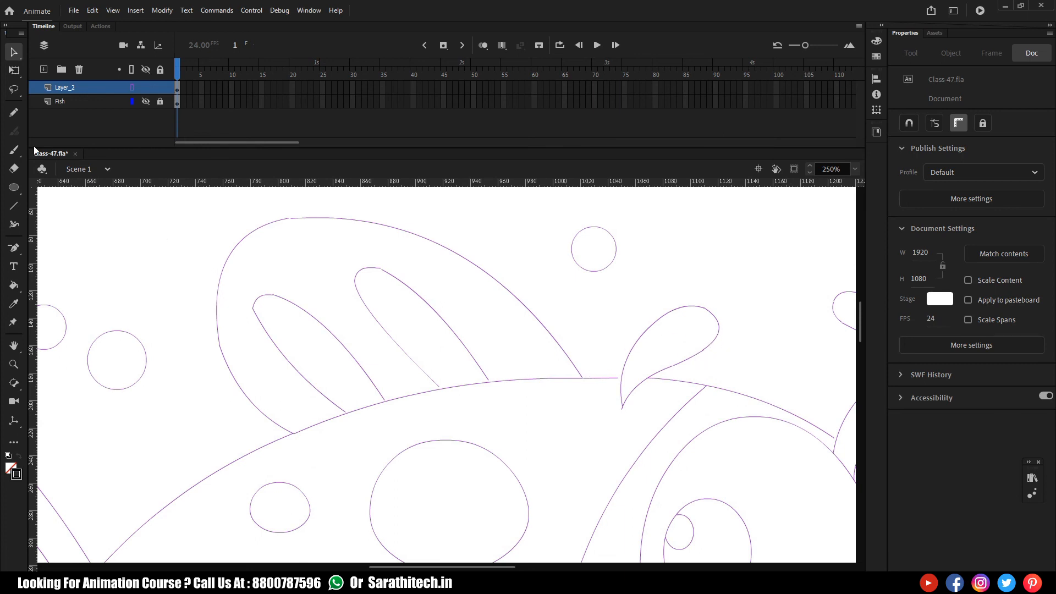
Change Layer_2's outline color to red in its layer properties and display the layer as outlines again
double_click(132, 87)
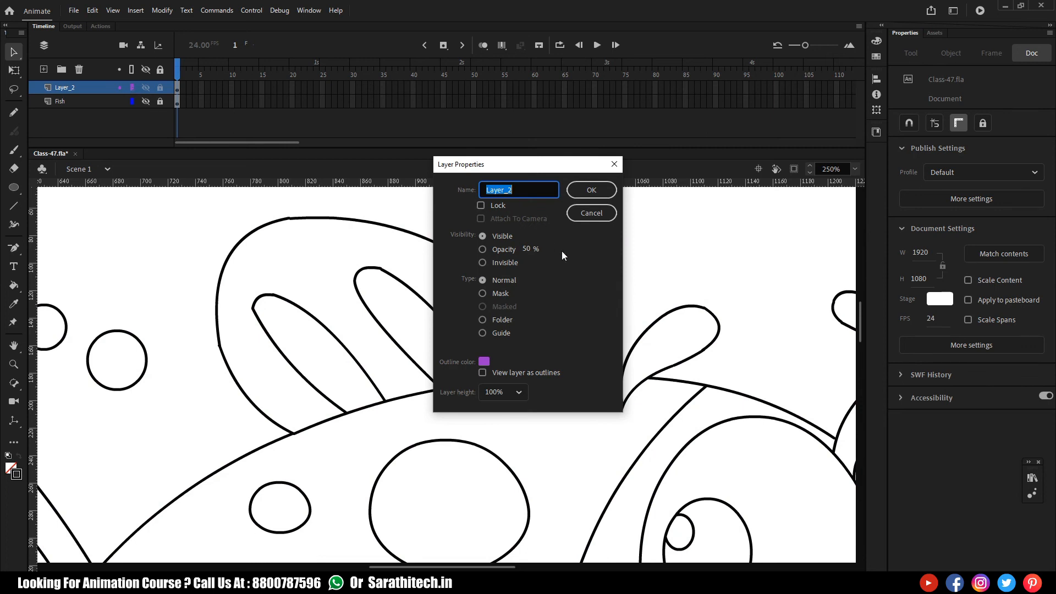
click(484, 363)
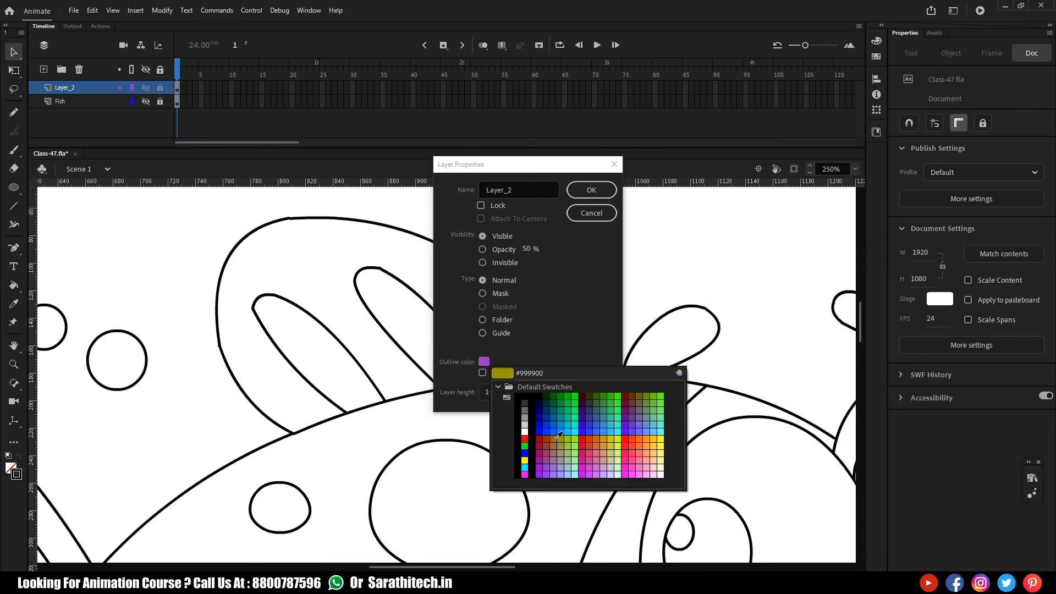
click(526, 439)
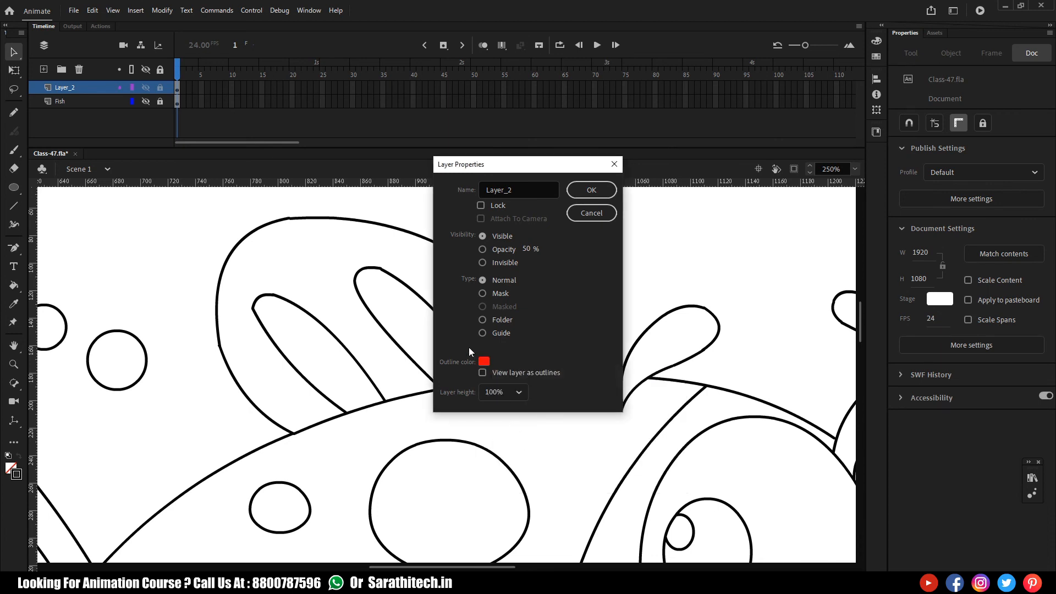
click(593, 193)
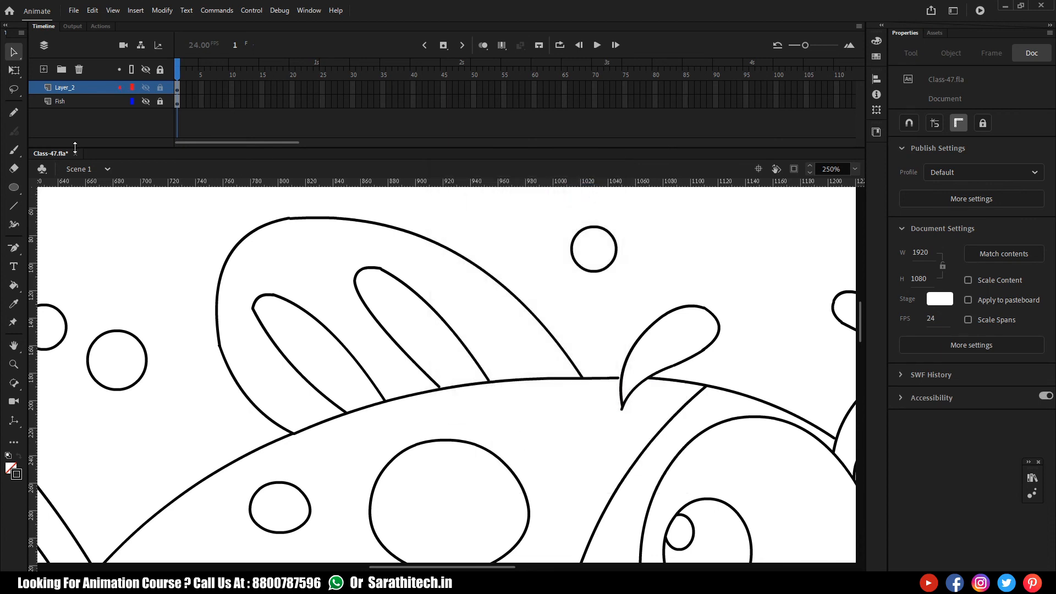
click(132, 86)
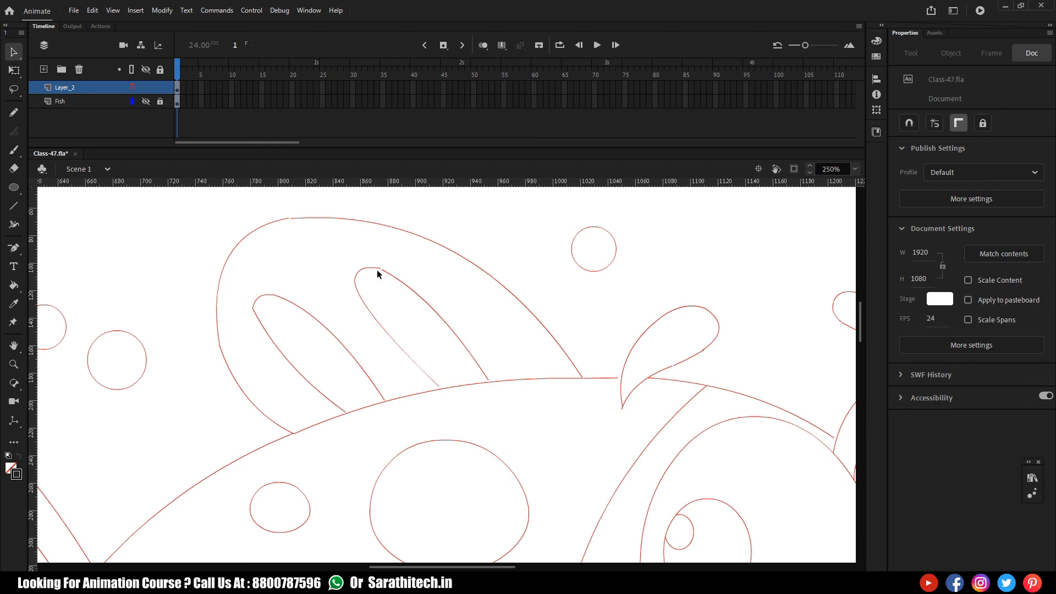
Close the gap at the tip of the top fin's front inner stripe
key(ctrl+equal)
drag(312, 208, 427, 346)
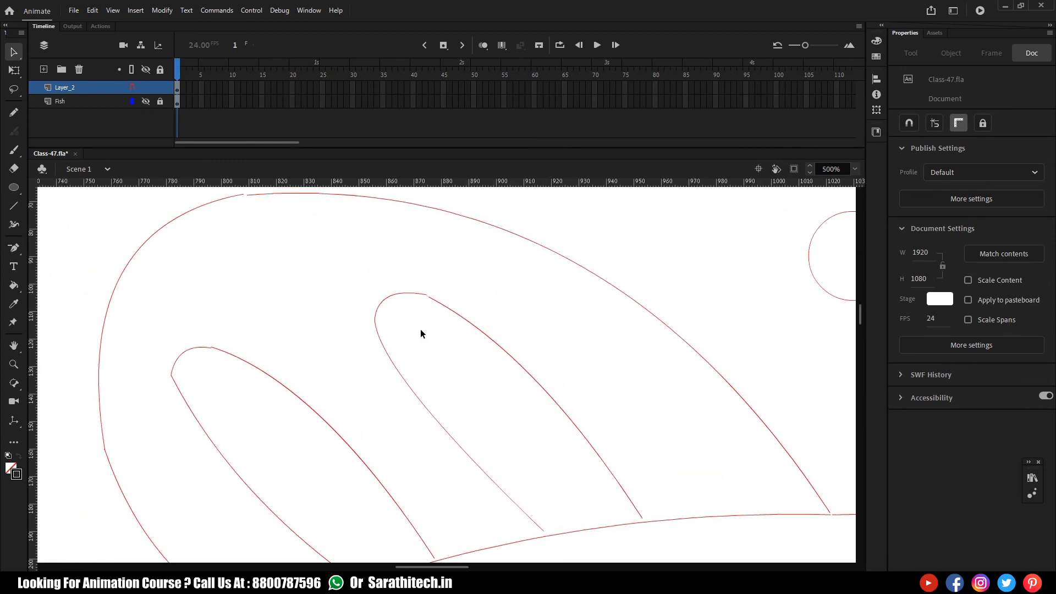
key(ctrl+equal)
drag(427, 316, 462, 404)
mouse_move(442, 303)
mouse_down()
mouse_move(417, 299)
mouse_move(390, 196)
mouse_up()
Extend the lower ends of the top fin's inner stripes so they meet the fish's back curve
drag(487, 499, 390, 251)
drag(545, 418, 549, 430)
mouse_move(371, 481)
mouse_down()
mouse_move(411, 427)
mouse_move(374, 422)
mouse_up()
drag(322, 467, 382, 409)
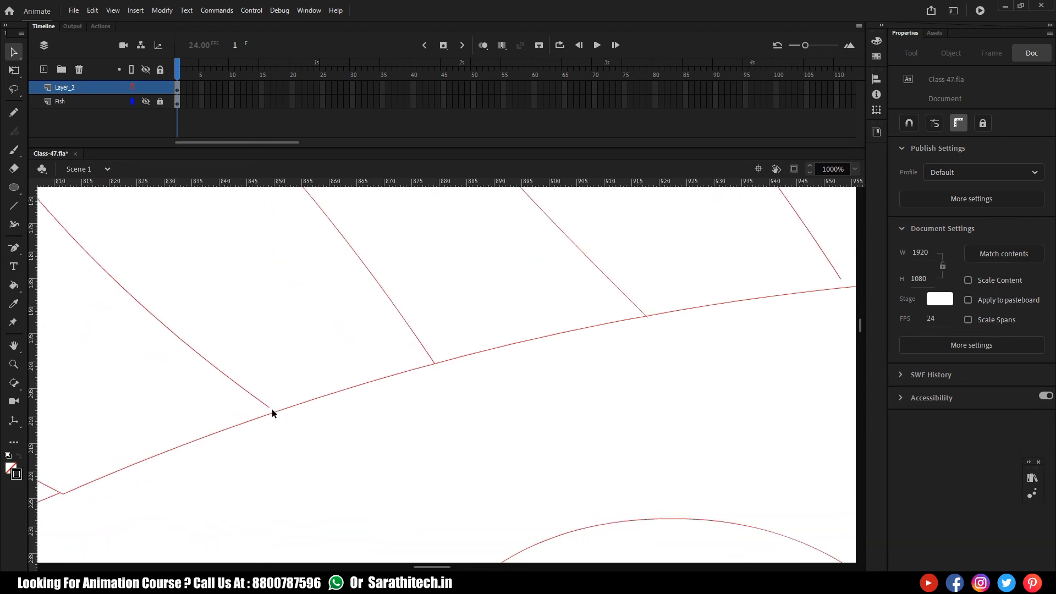
drag(269, 407, 271, 414)
Join the line ends at the rounded tip of the top fin's rear inner stripe
drag(233, 339, 378, 435)
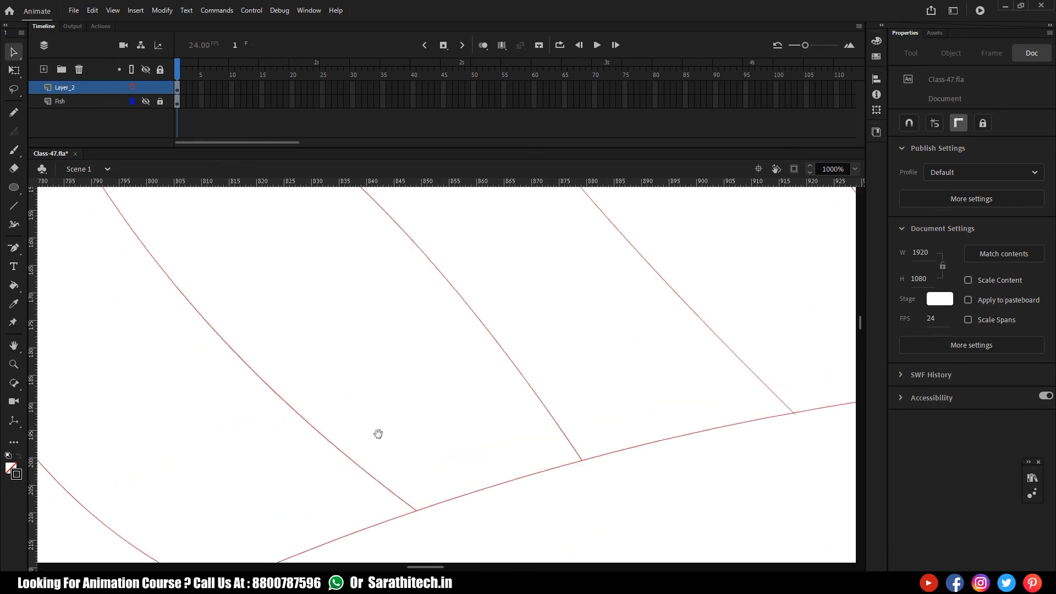
drag(289, 246, 370, 466)
drag(233, 322, 255, 358)
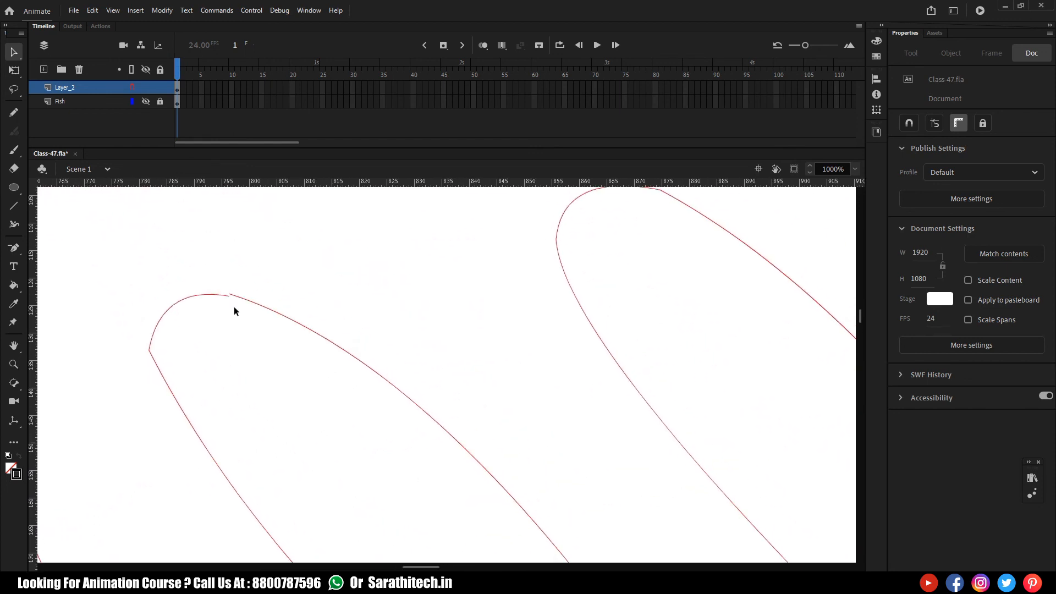
drag(230, 294, 227, 295)
key(ctrl+minus)
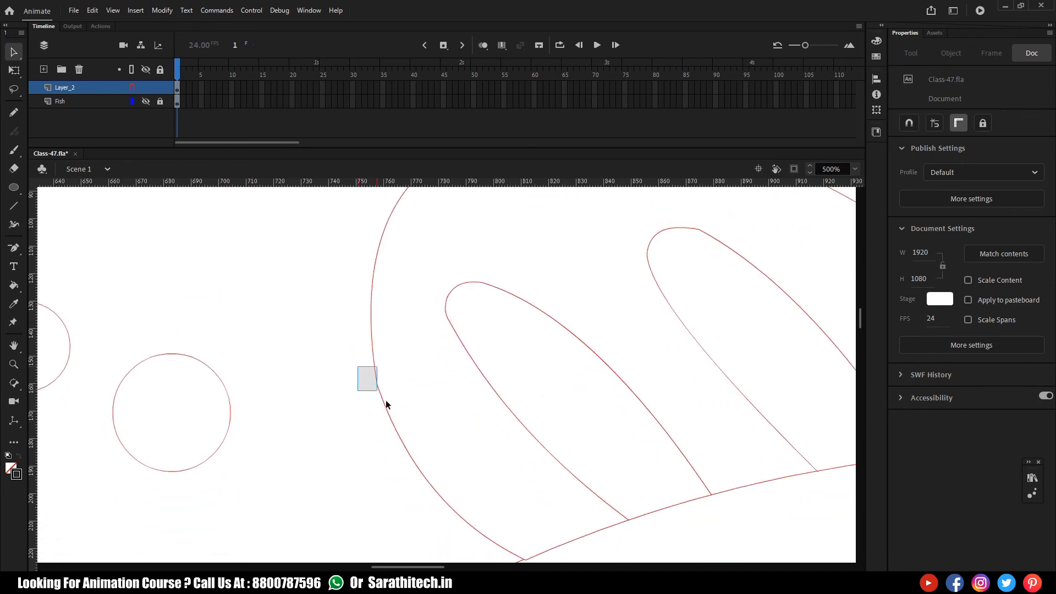
Delete the tiny stray segment at the join on the top fin's rear edge
drag(357, 367, 387, 401)
key(ctrl+equal)
key(ctrl+equal)
click(365, 438)
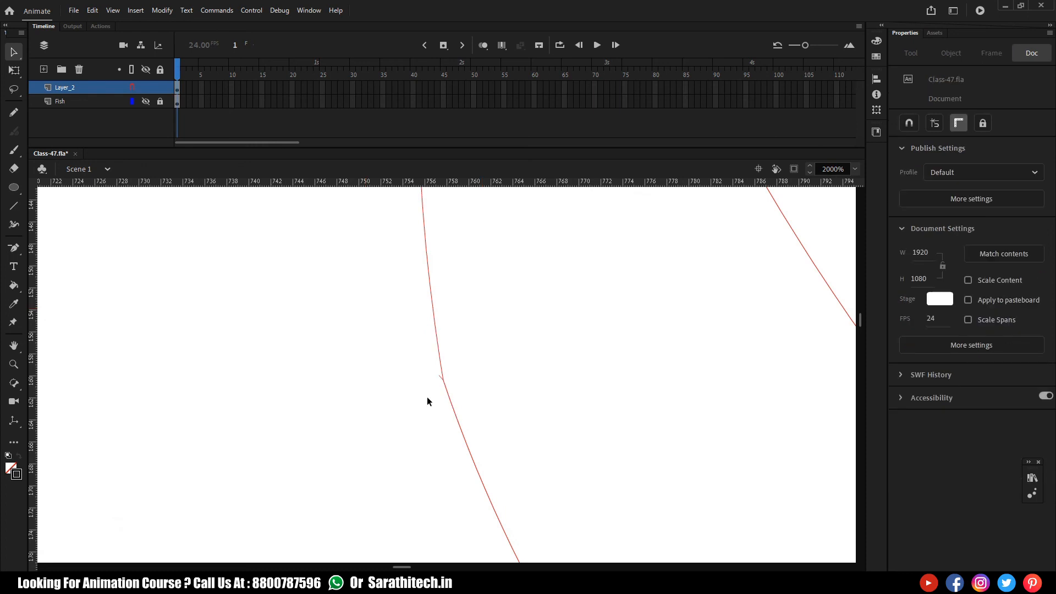
click(440, 378)
key(Delete)
Snap the rear lower end of the top fin's outline onto the back curve
key(space)
drag(550, 505, 537, 385)
drag(649, 550, 592, 439)
drag(682, 518, 613, 386)
drag(719, 481, 559, 363)
drag(627, 488, 600, 476)
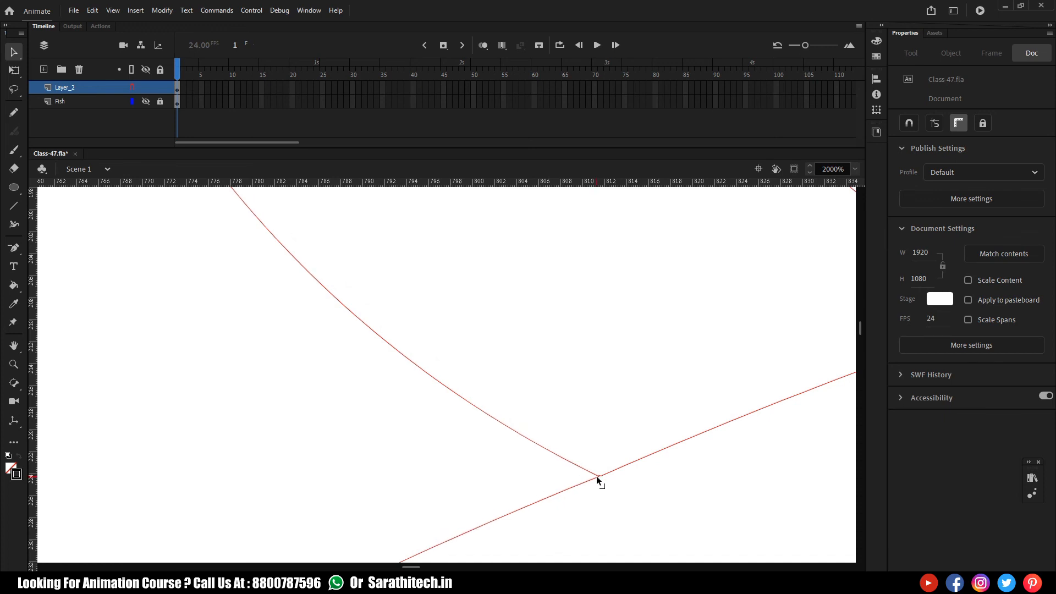
Close the gap along the upper edge of the top fin's outline by joining its two line ends
key(space)
drag(383, 224, 509, 480)
drag(363, 306, 418, 502)
drag(390, 212, 422, 460)
drag(386, 325, 410, 435)
drag(412, 278, 368, 455)
drag(464, 254, 422, 422)
drag(513, 288, 367, 421)
drag(600, 244, 406, 431)
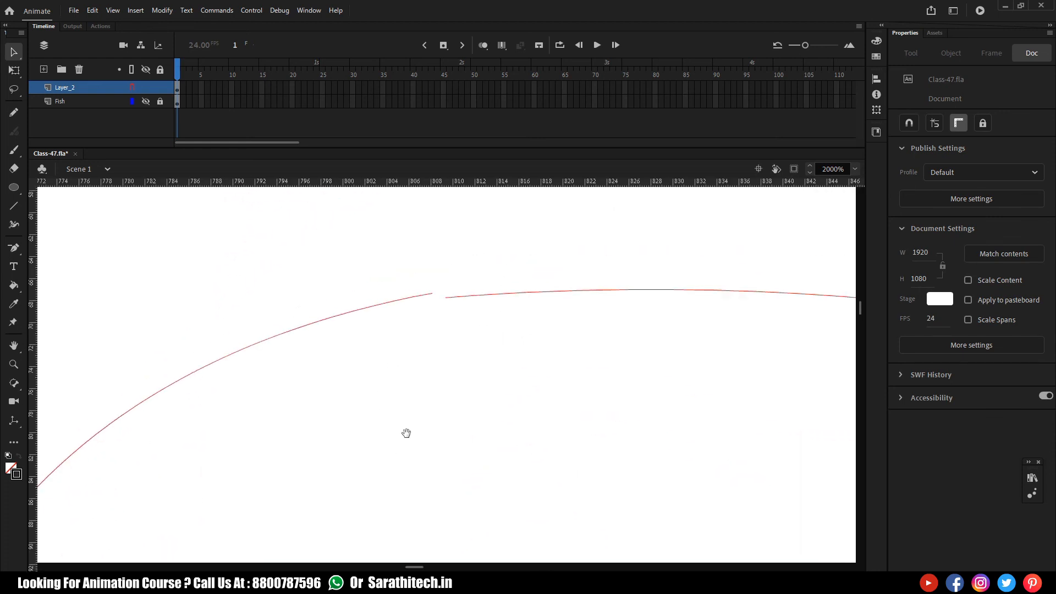
drag(445, 296, 432, 293)
Attach the front lower ends of the top fin's front stripe and outer outline to the back curve
key(space)
drag(728, 319, 442, 305)
drag(748, 350, 362, 292)
mouse_move(654, 360)
mouse_down()
mouse_move(578, 347)
mouse_move(315, 246)
mouse_up()
drag(647, 423, 292, 267)
mouse_move(699, 554)
mouse_down()
mouse_move(465, 409)
mouse_move(478, 364)
mouse_move(456, 263)
mouse_up()
key(ctrl+minus)
key(space)
drag(540, 396, 516, 329)
key(ctrl+minus)
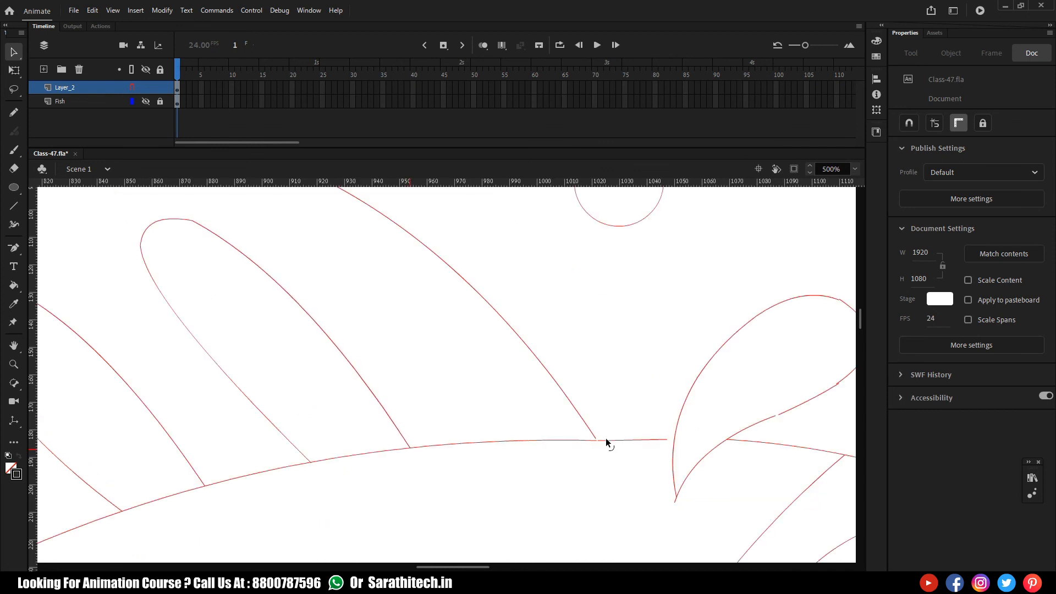
drag(596, 439, 596, 440)
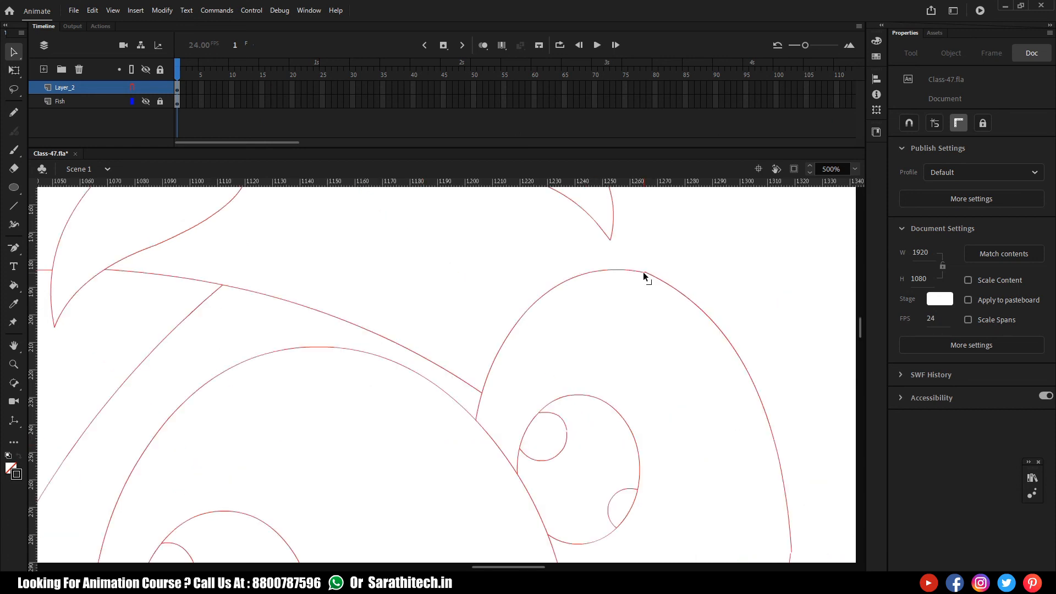
Close the gaps in the two highlight curves inside the far eye's pupil
scroll(599, 399, down, 2)
drag(592, 299, 549, 432)
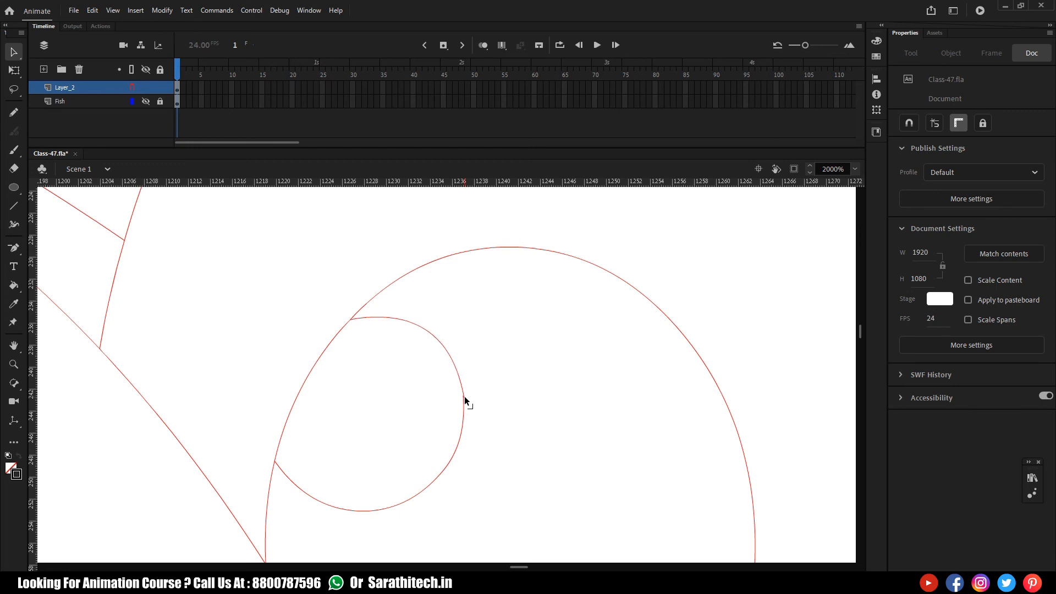
scroll(507, 383, down, 5)
drag(532, 381, 540, 327)
drag(574, 368, 547, 447)
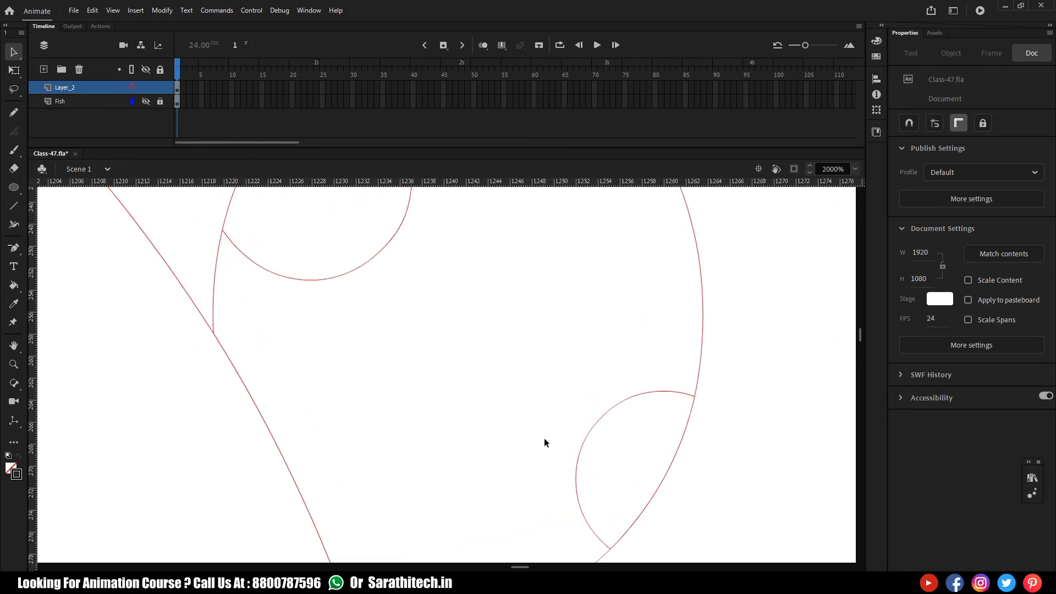
key(ctrl+minus)
Review the Paint Bucket tool's gap size options, including Close Small Gaps
key(f)
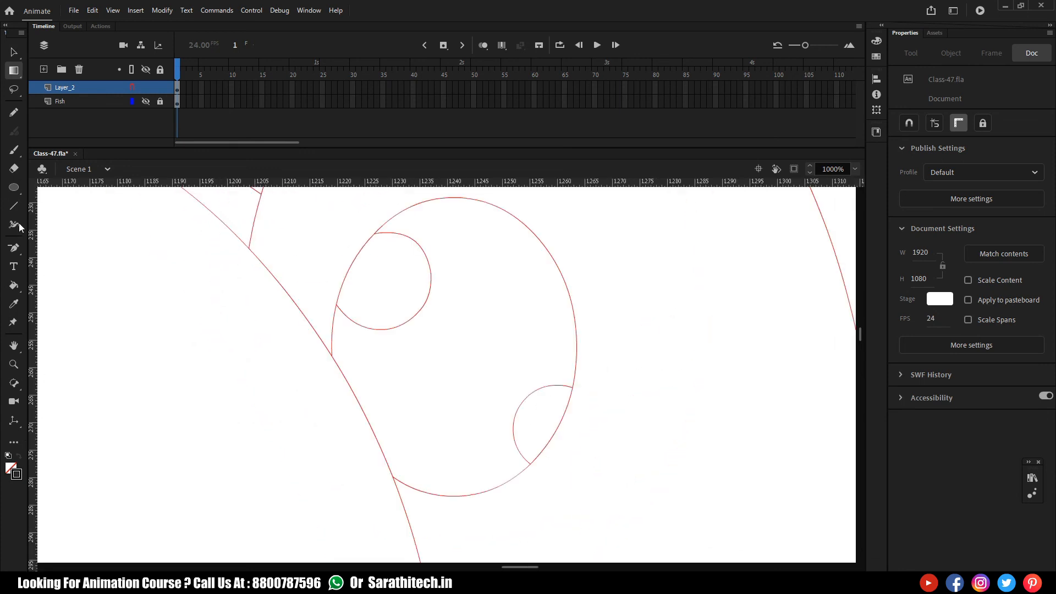
click(14, 285)
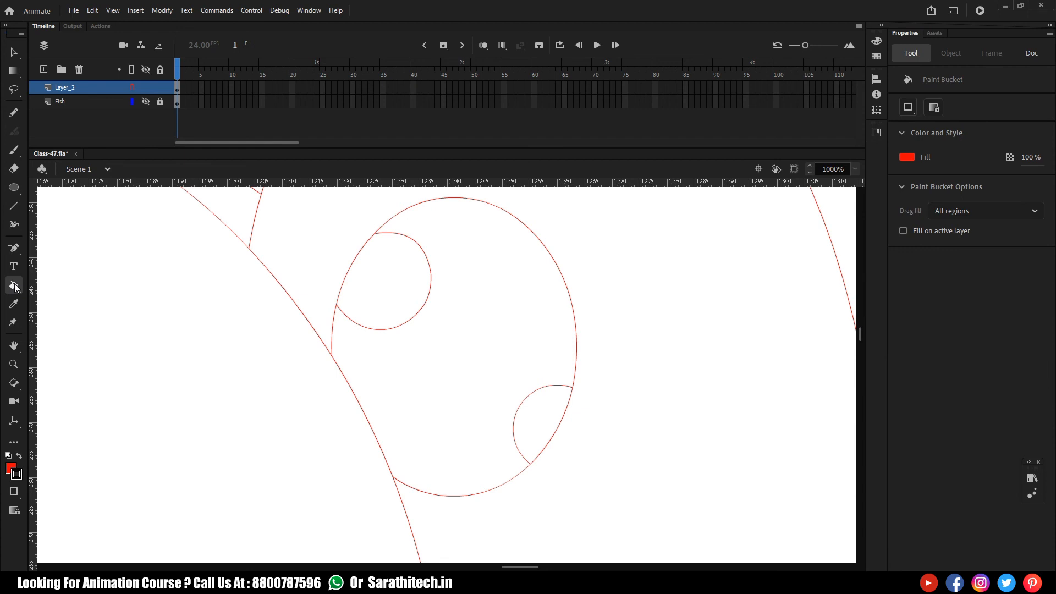
click(19, 498)
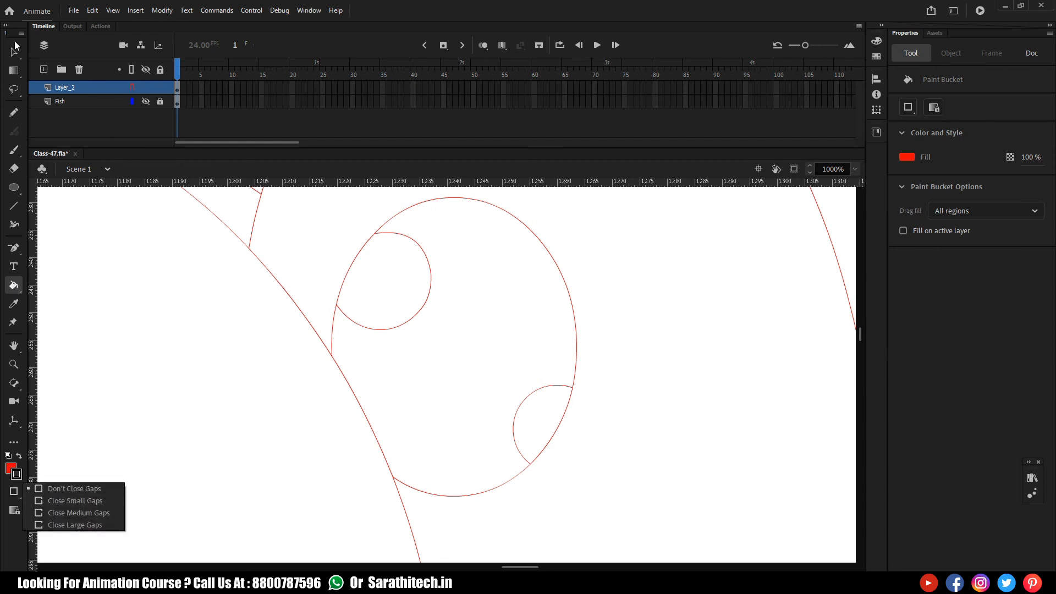
click(78, 501)
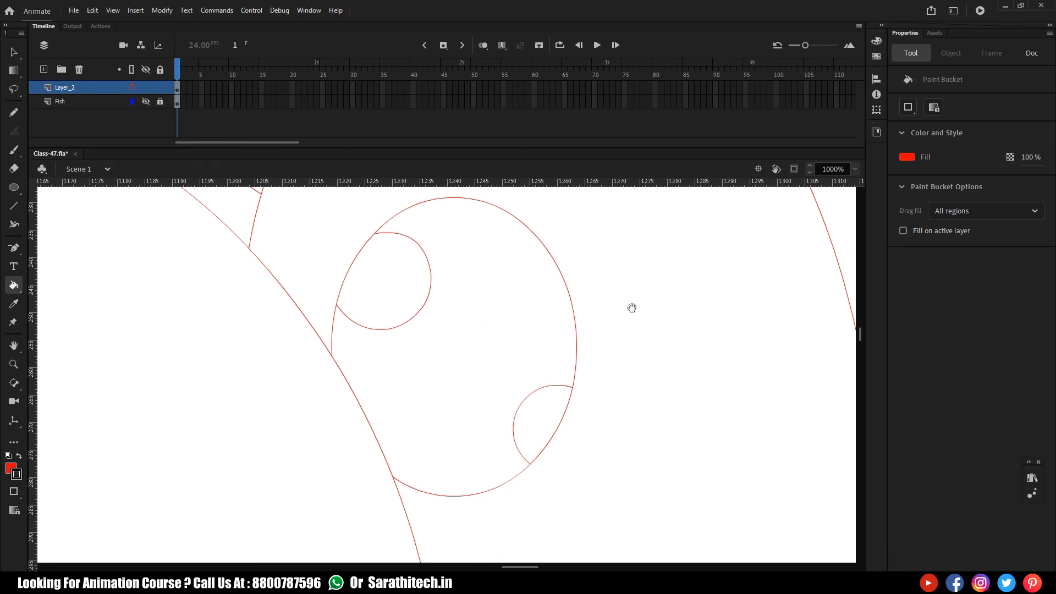
Smooth the line on the front side of the join at the top of the far eye's outline
drag(618, 328, 516, 408)
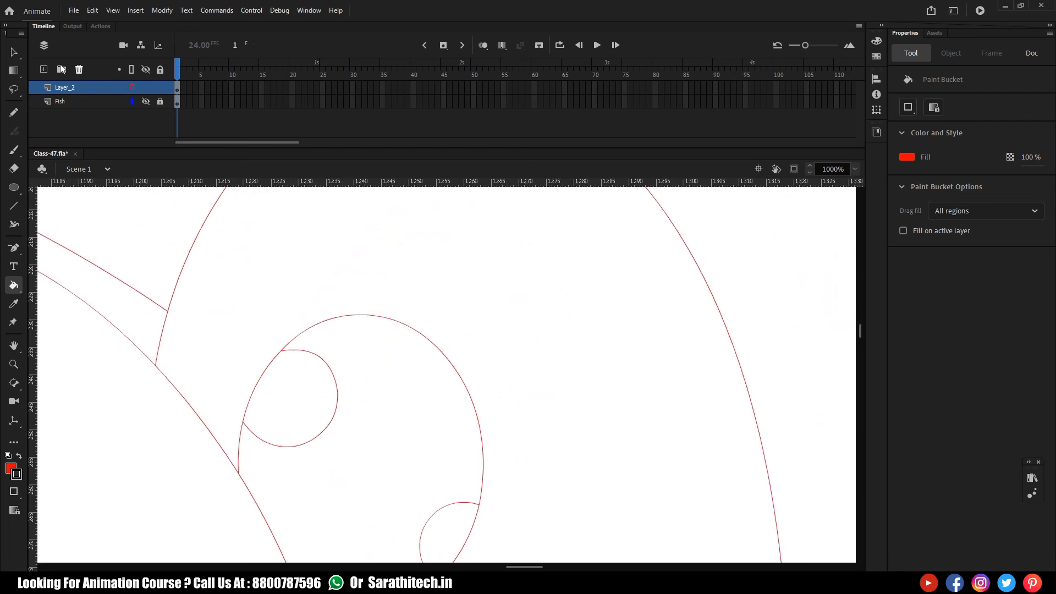
key(v)
drag(529, 298, 444, 428)
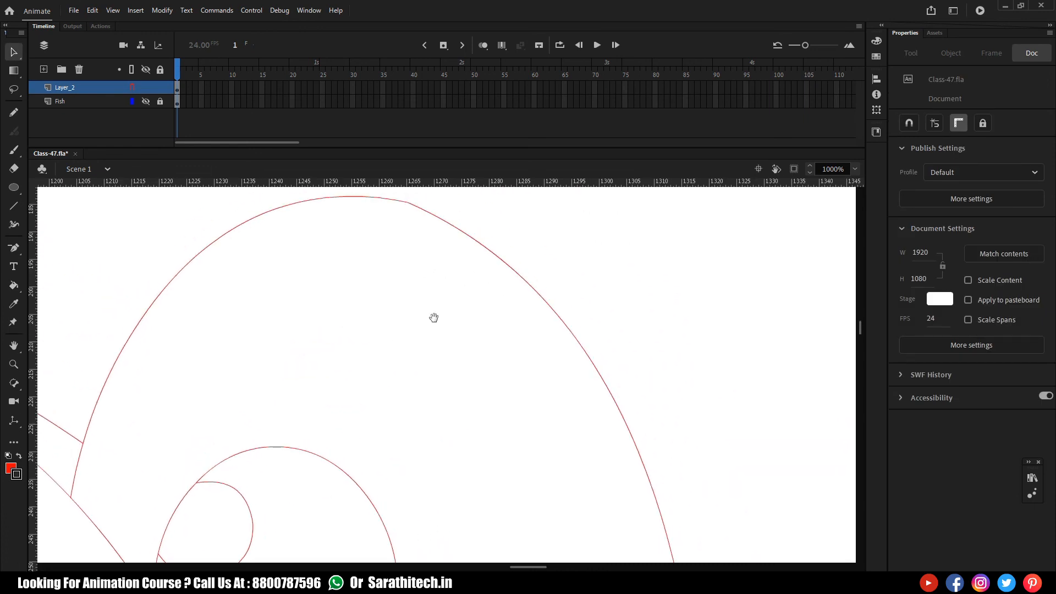
drag(434, 318, 429, 374)
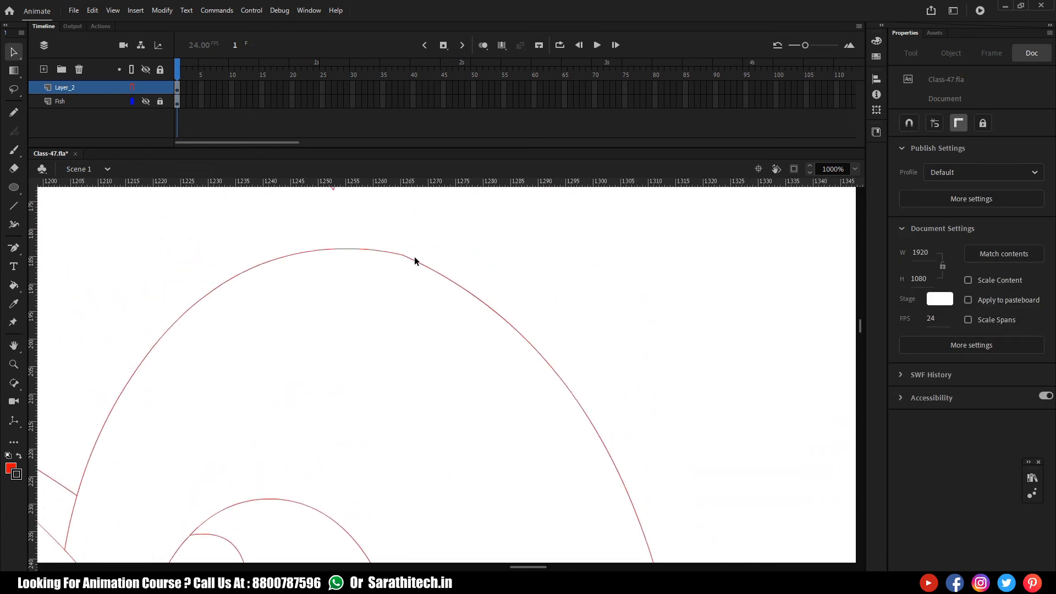
drag(408, 255, 406, 246)
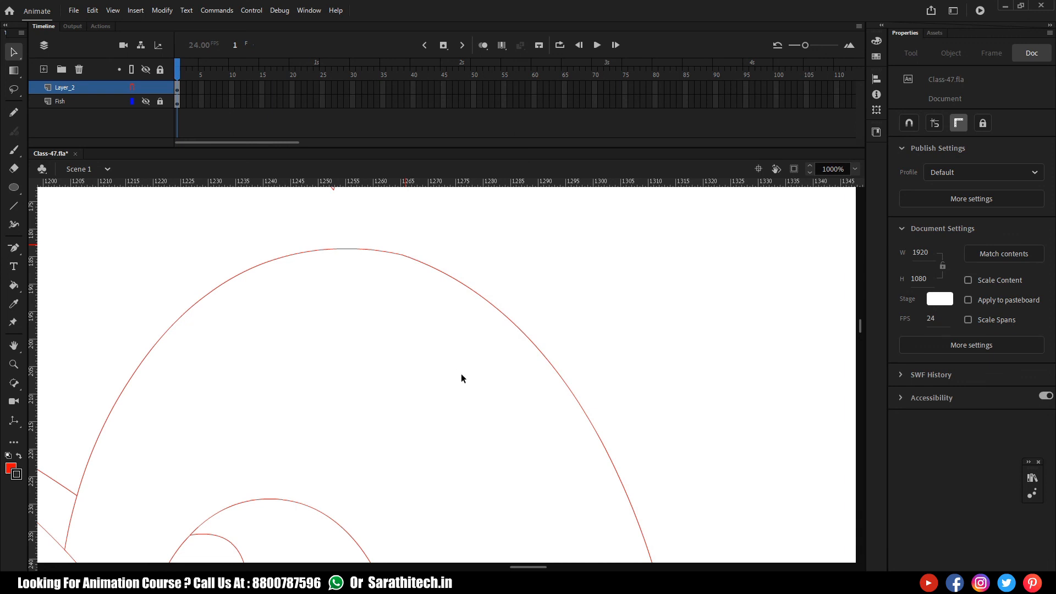
Join the two line ends on the front edge of the far eye's outline
key(ctrl+minus)
drag(450, 358, 396, 177)
drag(447, 384, 455, 354)
drag(510, 420, 549, 348)
key(ctrl+equal)
key(ctrl+equal)
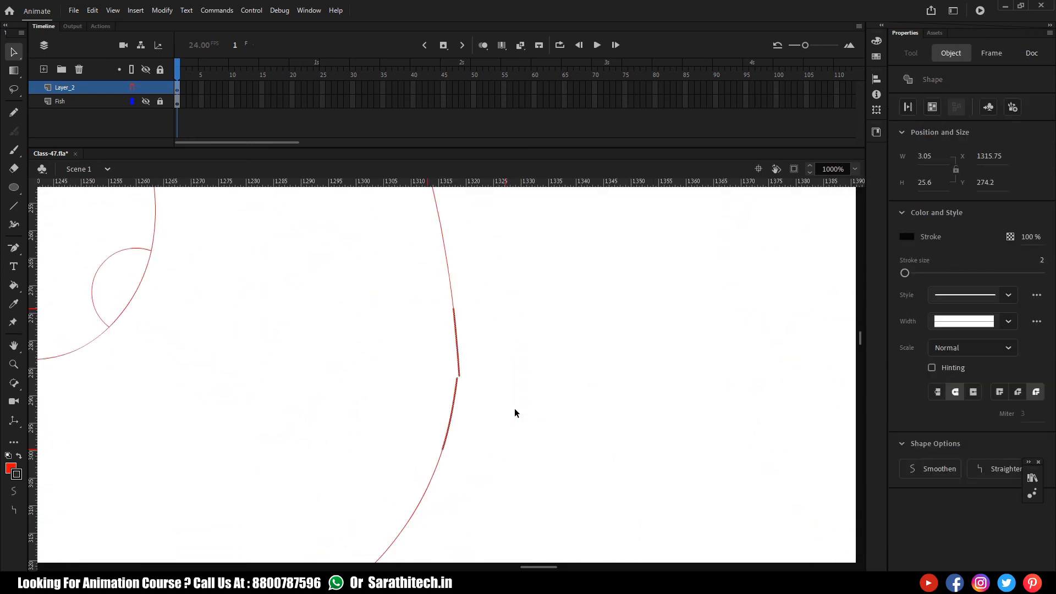
click(516, 408)
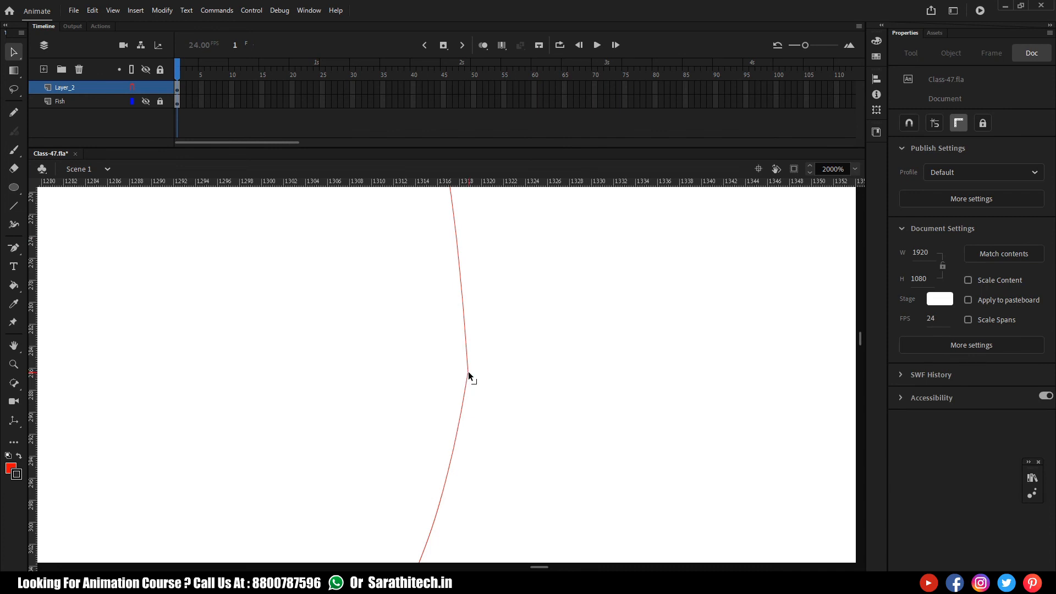
Close the gap along the upper edge of the tail's upper lobe
key(ctrl+minus)
key(ctrl+minus)
key(ctrl+minus)
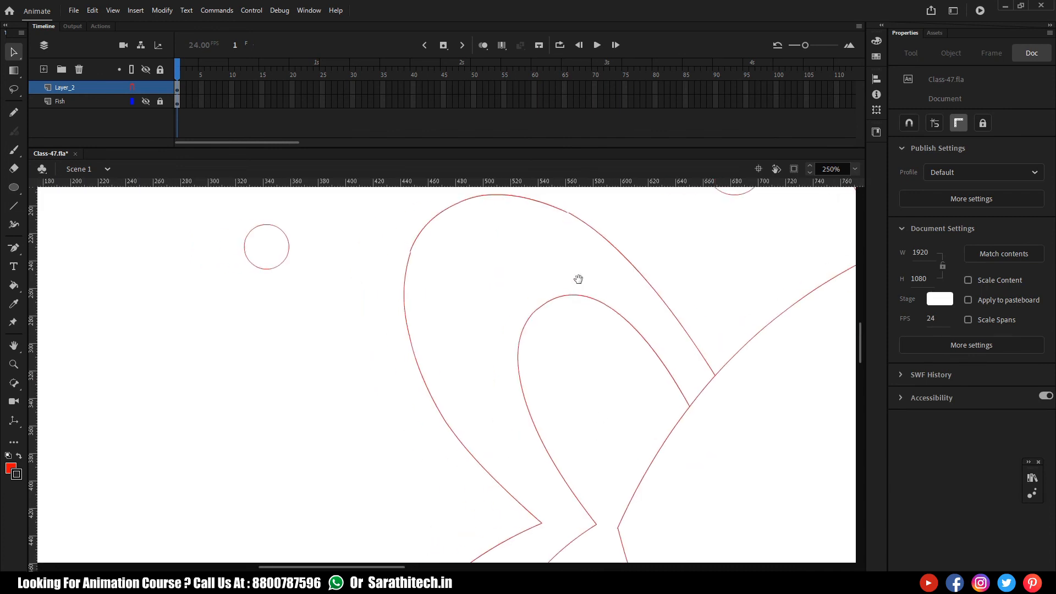
drag(541, 240, 591, 199)
key(ctrl+equal)
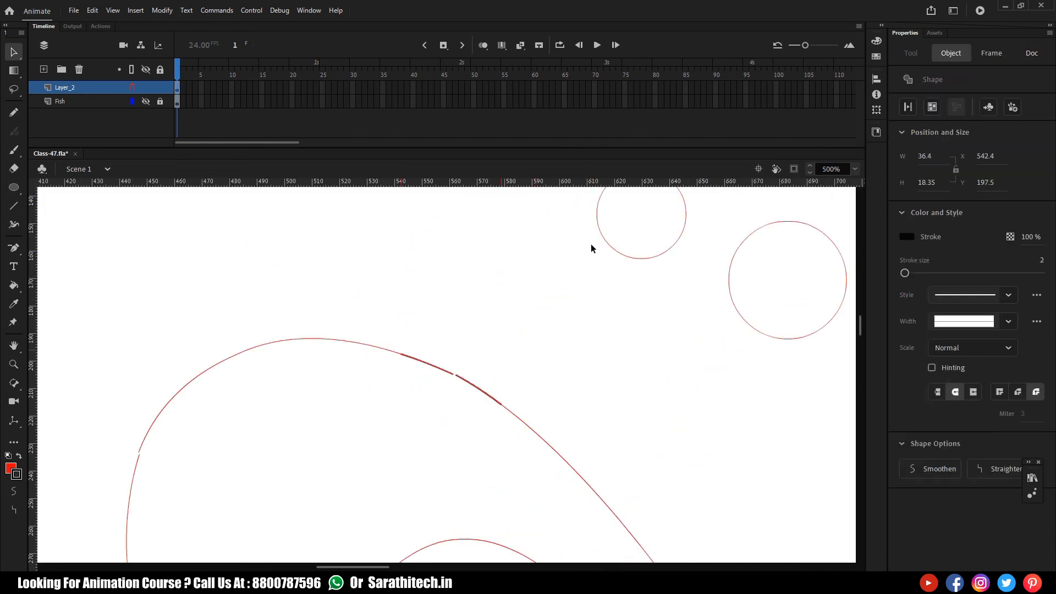
click(516, 393)
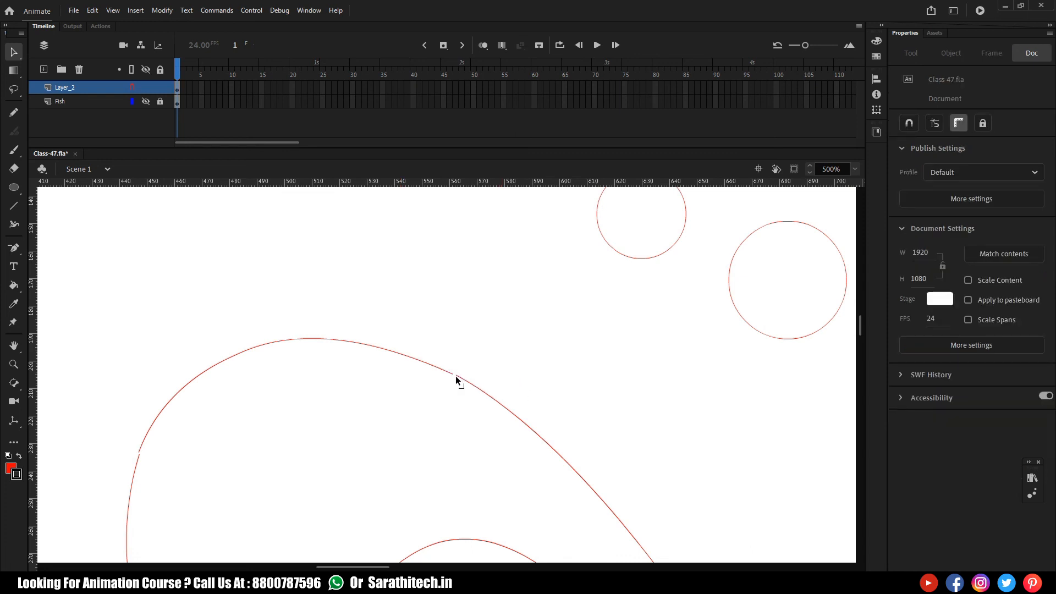
drag(452, 375, 452, 374)
Join the outer outline's line ends along the rear edge of the tail, down to the lower lobe
key(space)
drag(391, 403, 464, 353)
drag(323, 415, 371, 373)
drag(295, 365, 379, 318)
key(space)
drag(427, 490, 454, 308)
drag(475, 441, 458, 311)
drag(485, 388, 475, 285)
drag(487, 320, 473, 205)
drag(494, 313, 519, 201)
drag(400, 464, 461, 373)
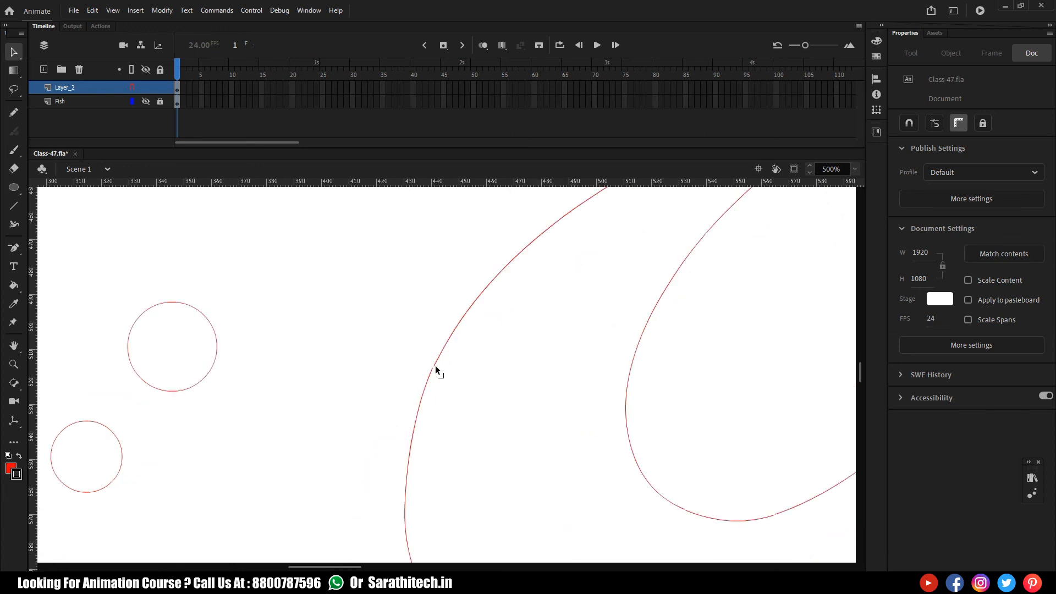
Close the remaining gaps at the bottom of the lower tail lobe's outer outline and inner curve
scroll(451, 397, down, 5)
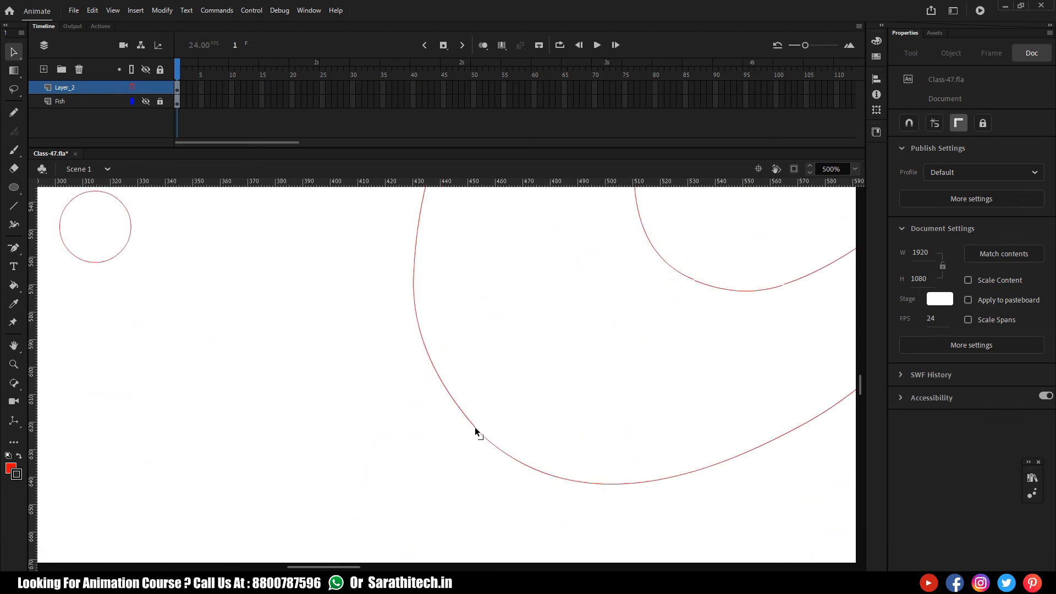
scroll(474, 428, up, 4)
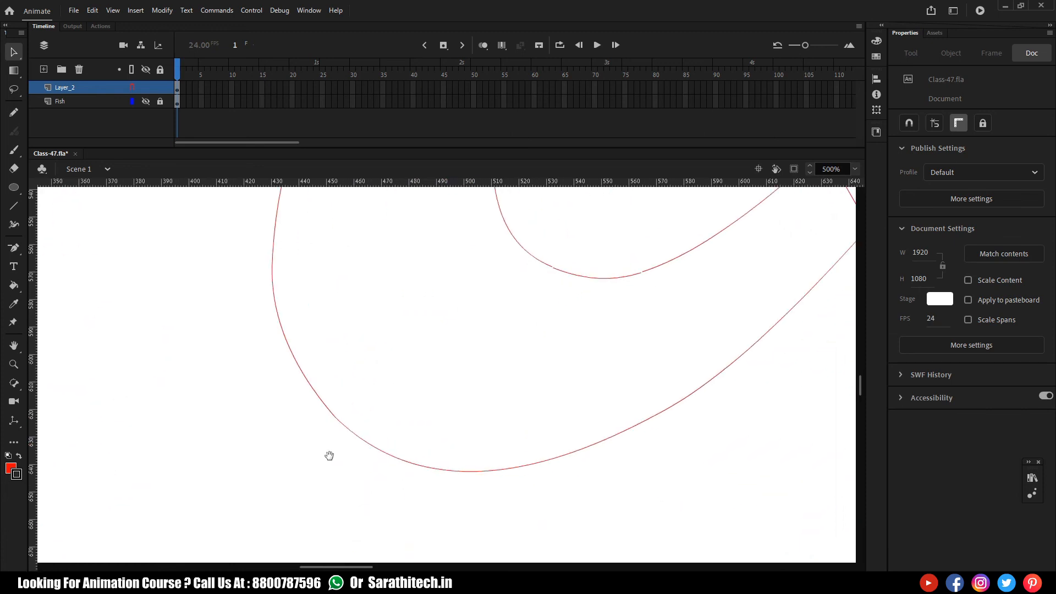
scroll(332, 392, down, 8)
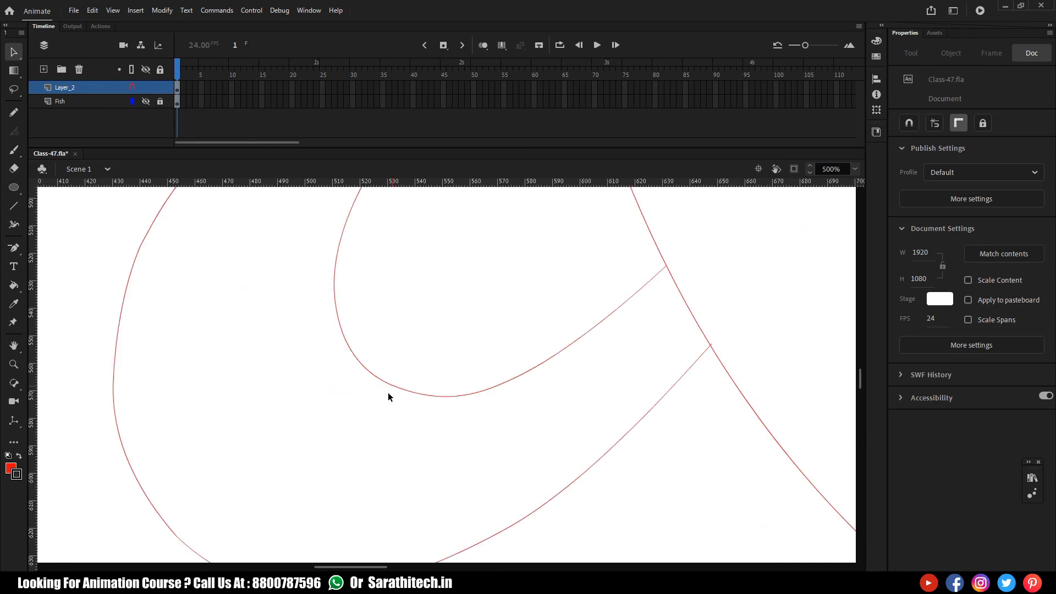
drag(519, 340, 403, 104)
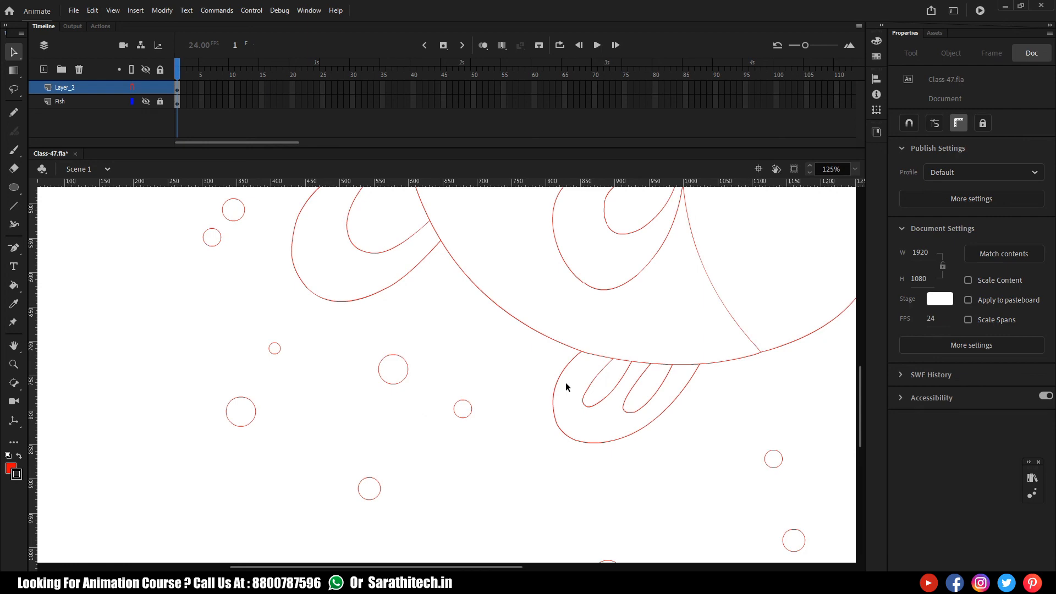
Inspect the junction of the side fin's lines and the gill curve for gaps
scroll(567, 387, down, 3)
scroll(589, 377, up, 2)
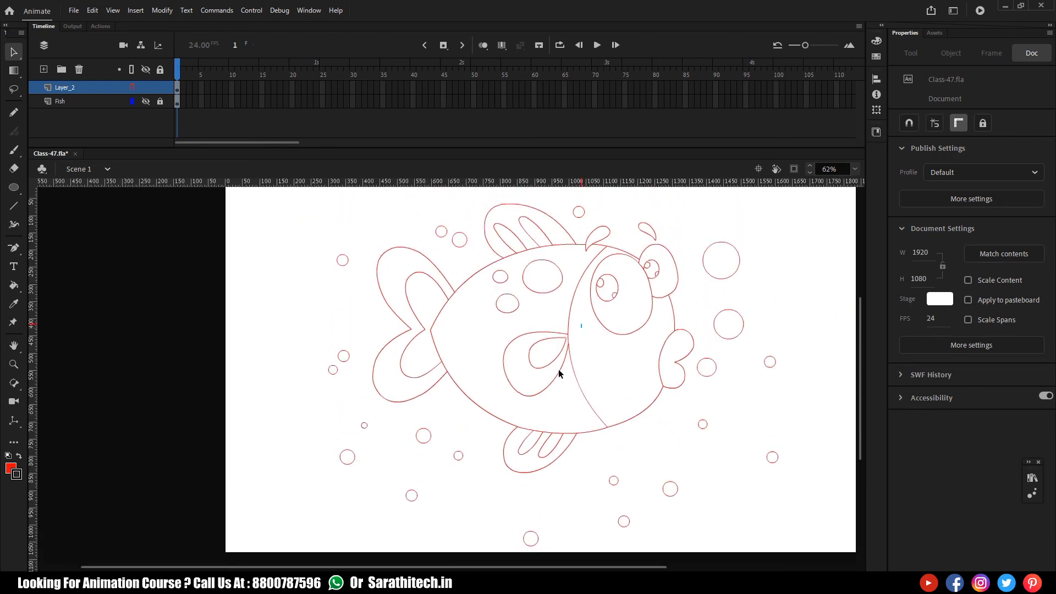
drag(580, 325, 555, 381)
scroll(554, 381, up, 10)
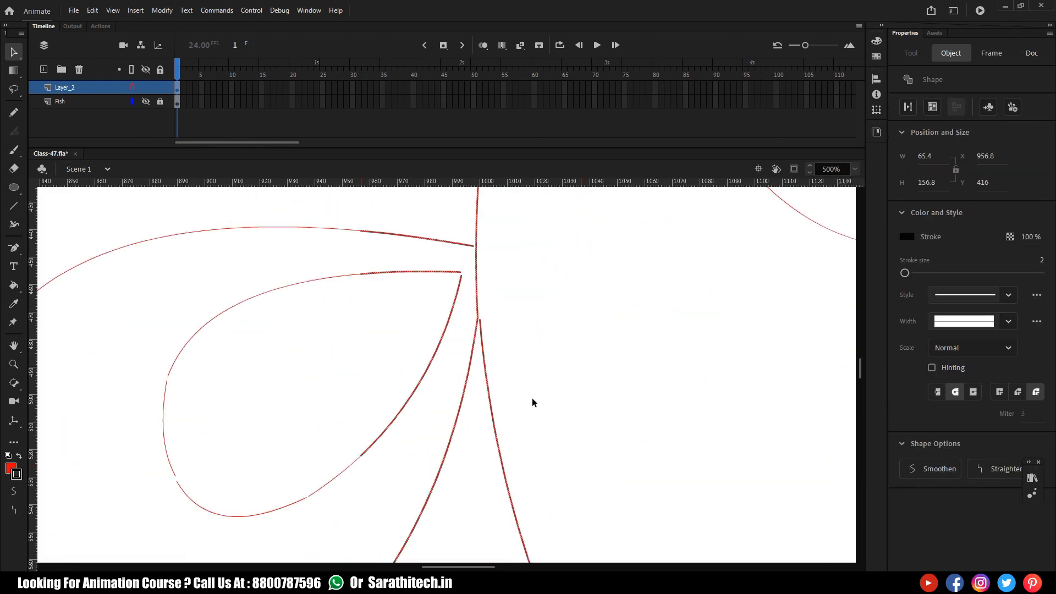
click(570, 293)
drag(509, 260, 505, 257)
key(ctrl+2)
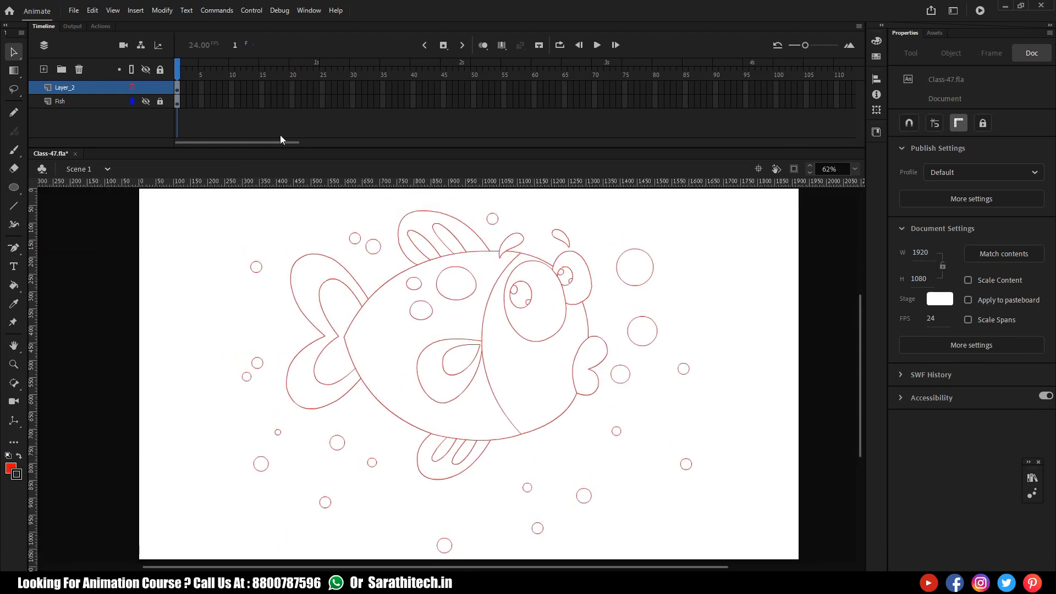
Turn off the outline display for Layer_2 and save the document
click(132, 88)
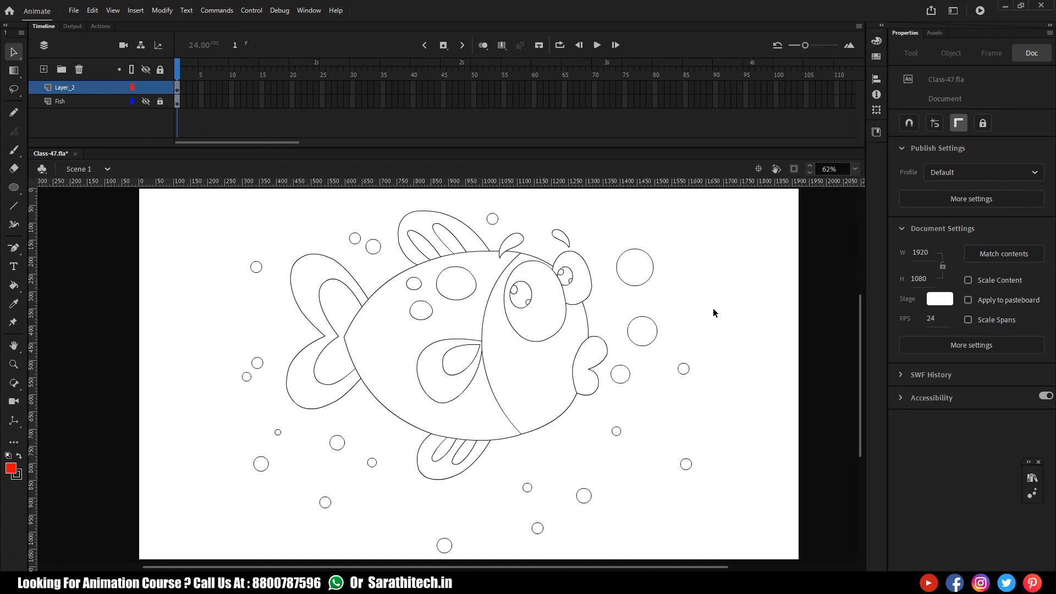
key(ctrl+s)
Test the movie to check the exported fish drawing, dismiss the floating panel and close the preview
key(ctrl+Return)
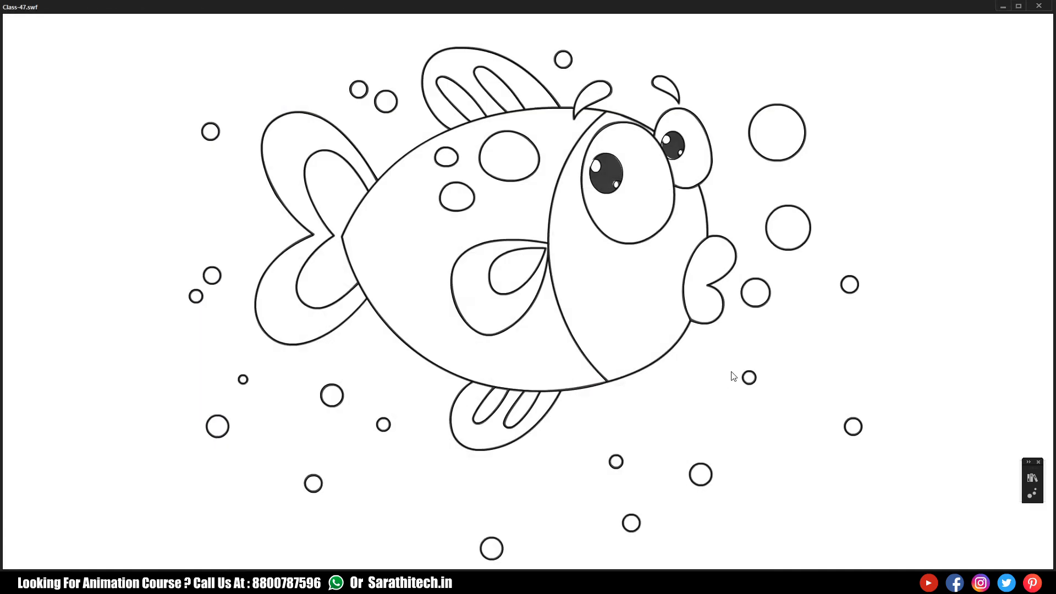
click(1039, 462)
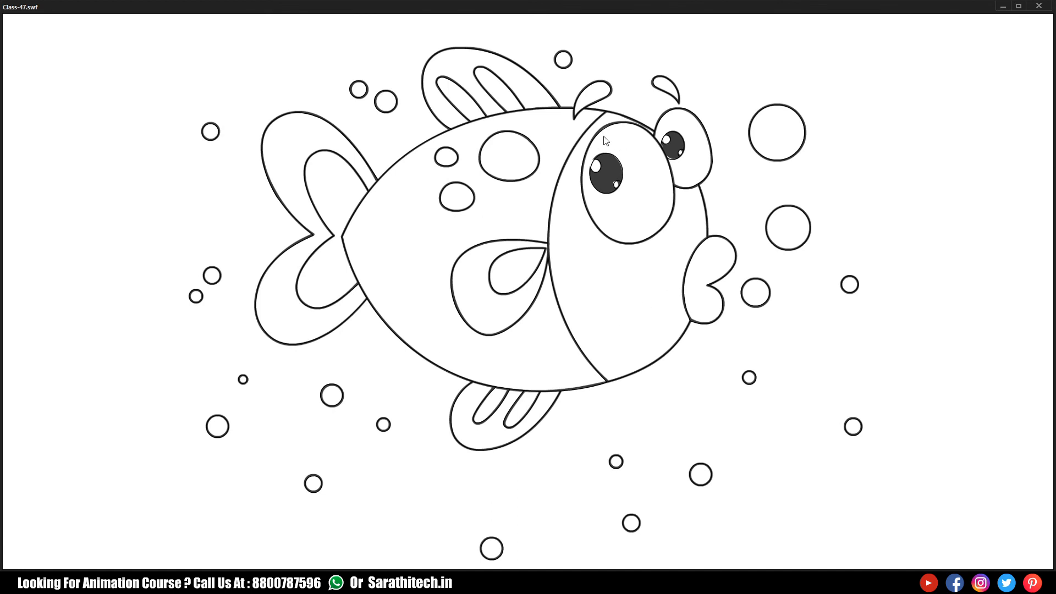
click(1039, 6)
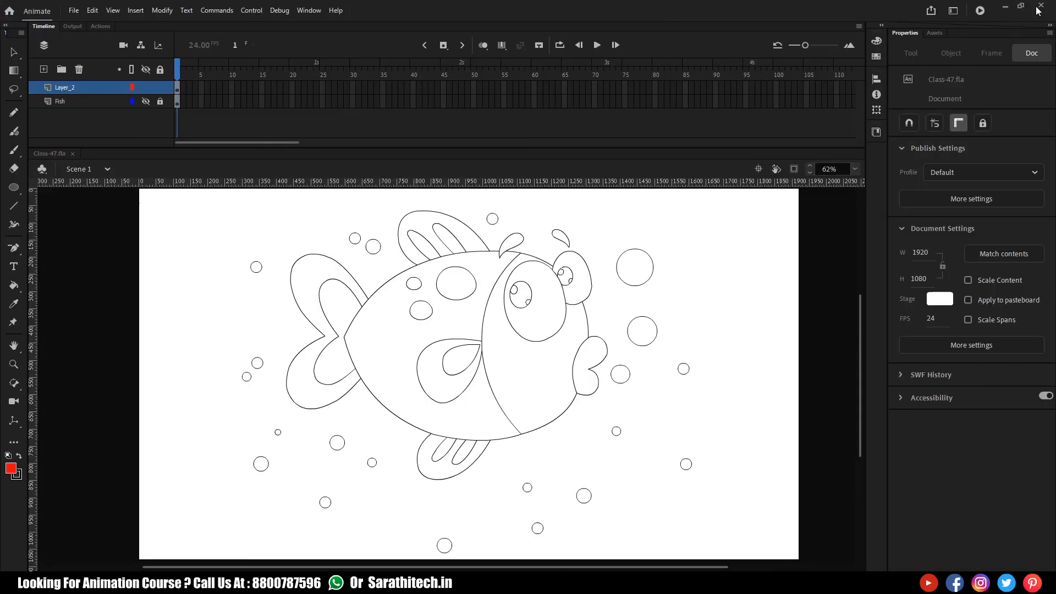
Convert the Fish reference layer to a guide layer and make it visible on the stage
click(147, 101)
click(146, 101)
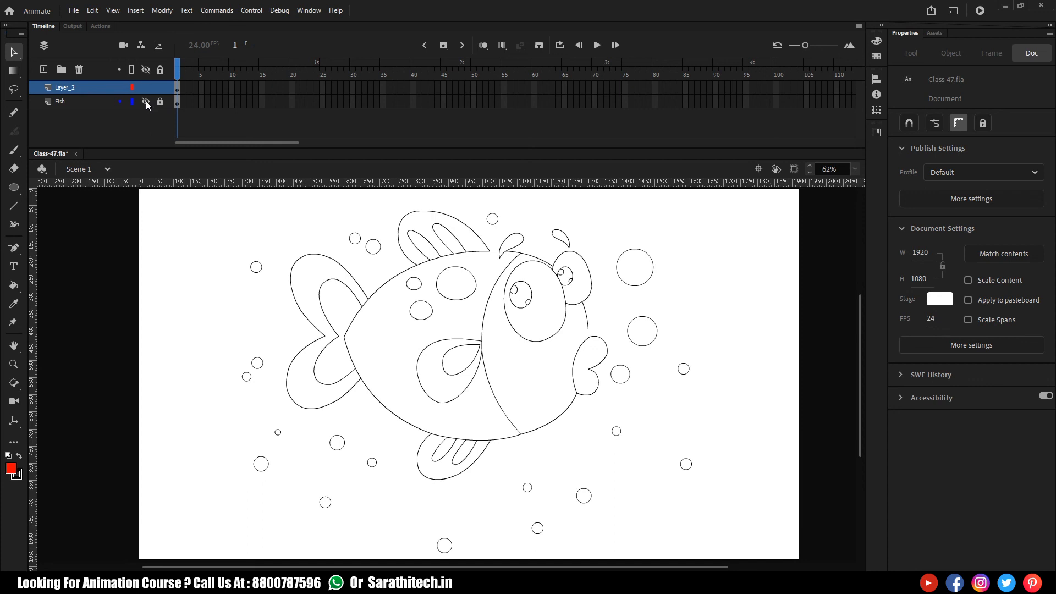
click(45, 104)
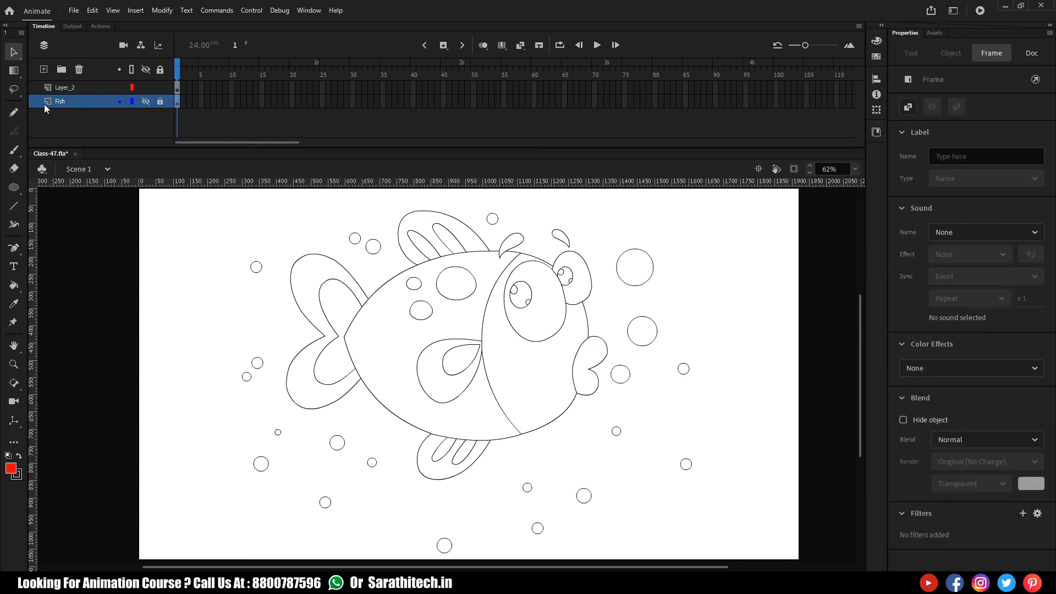
right_click(73, 101)
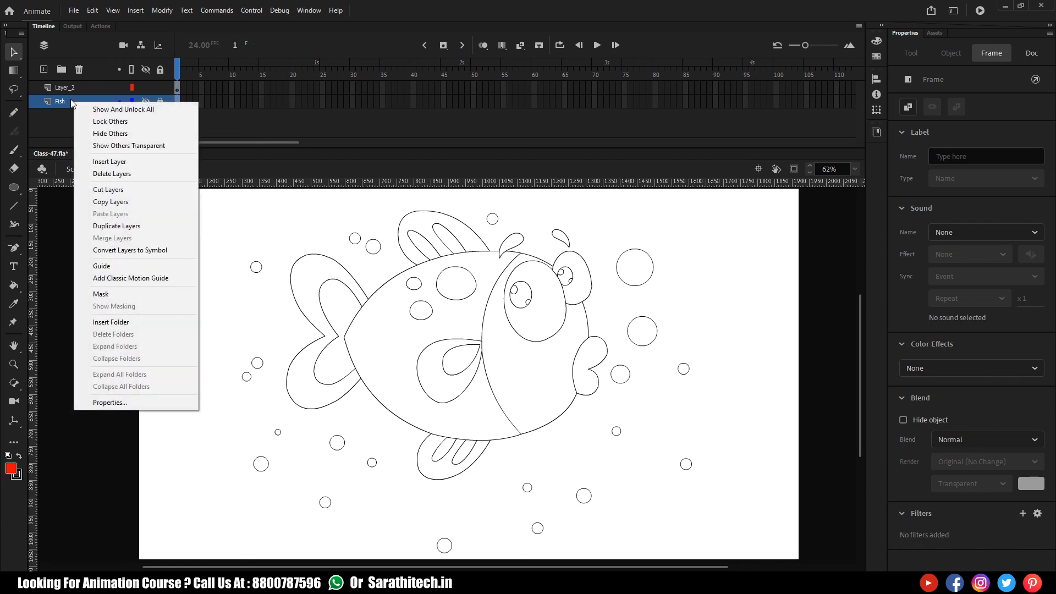
click(110, 270)
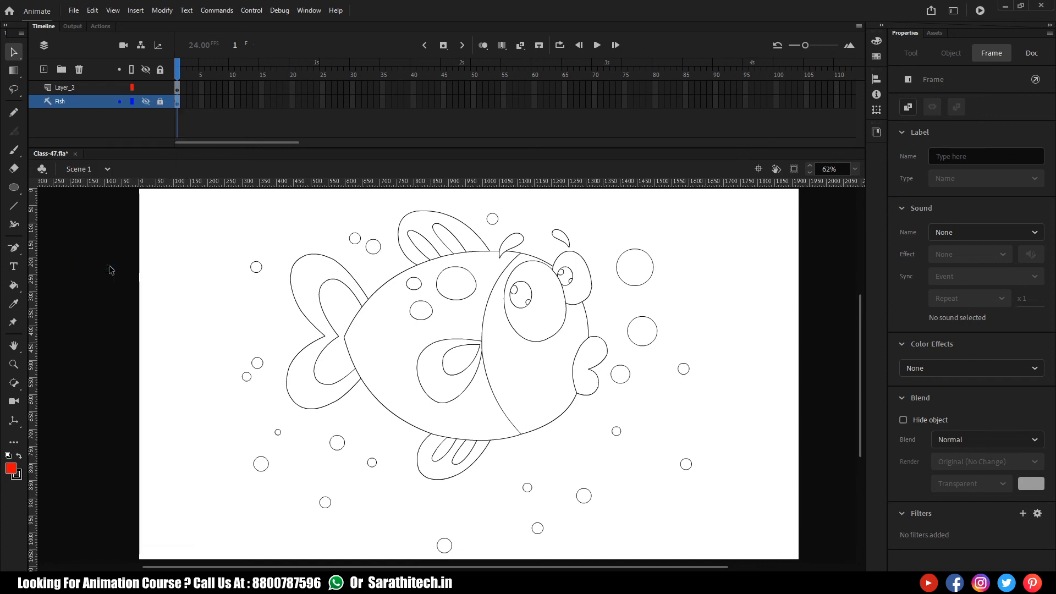
click(146, 102)
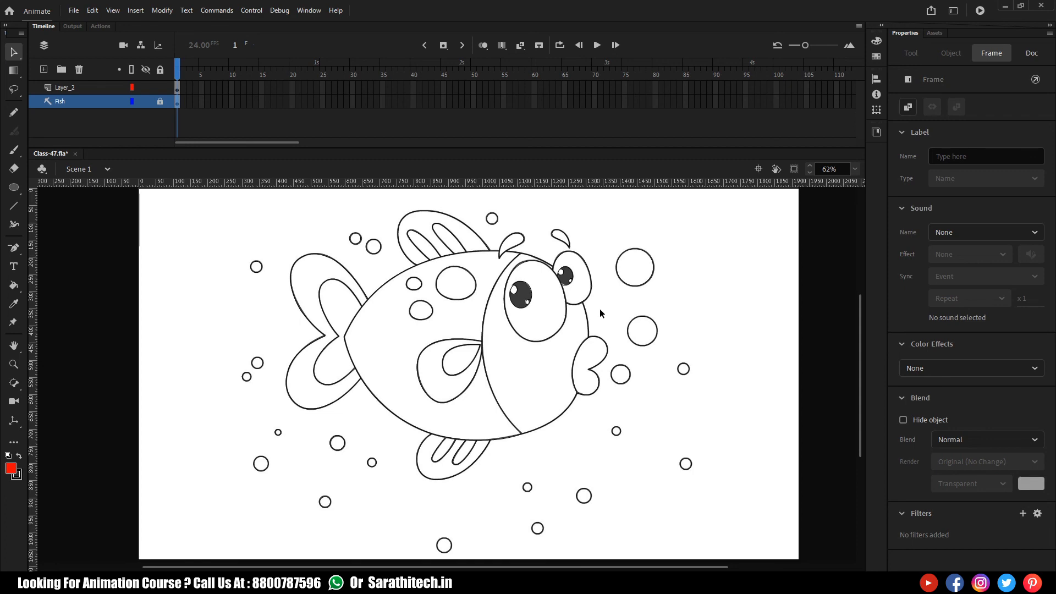
Test the movie with the Fish guide layer shown, close the preview and save the document
key(ctrl+Return)
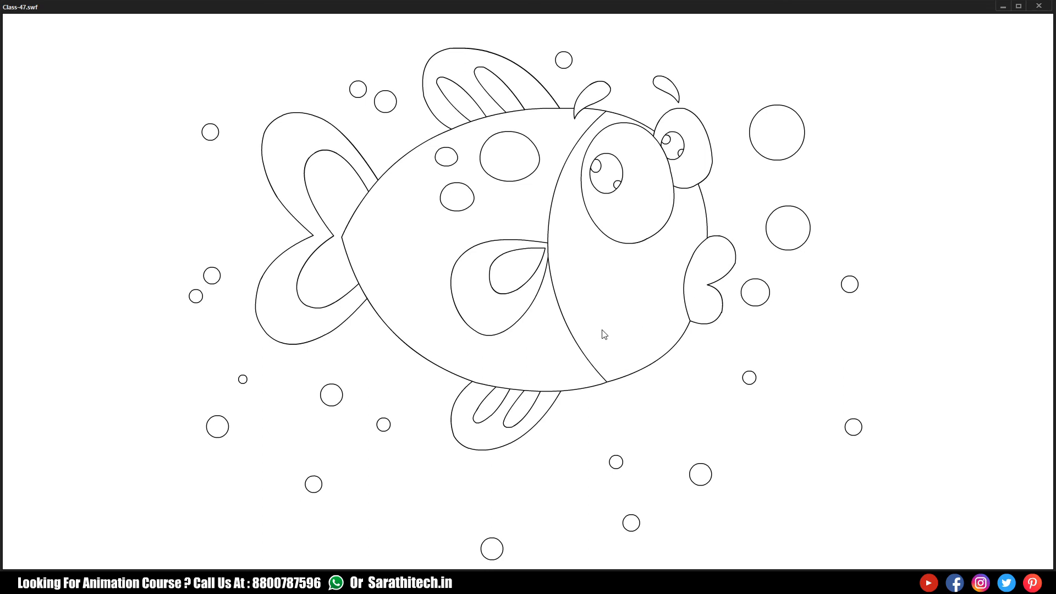
key(ctrl+w)
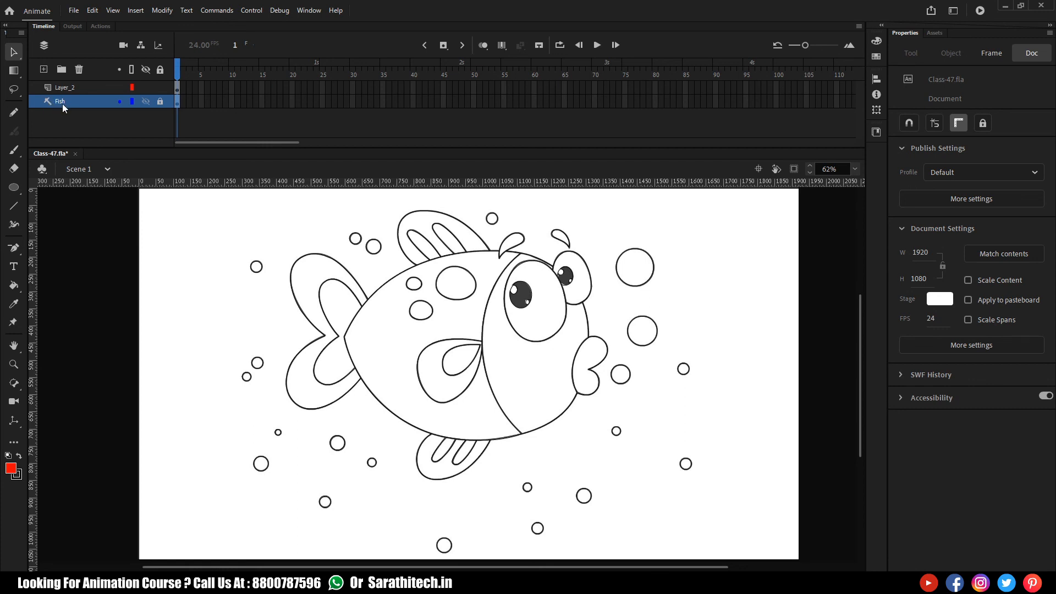
key(ctrl+s)
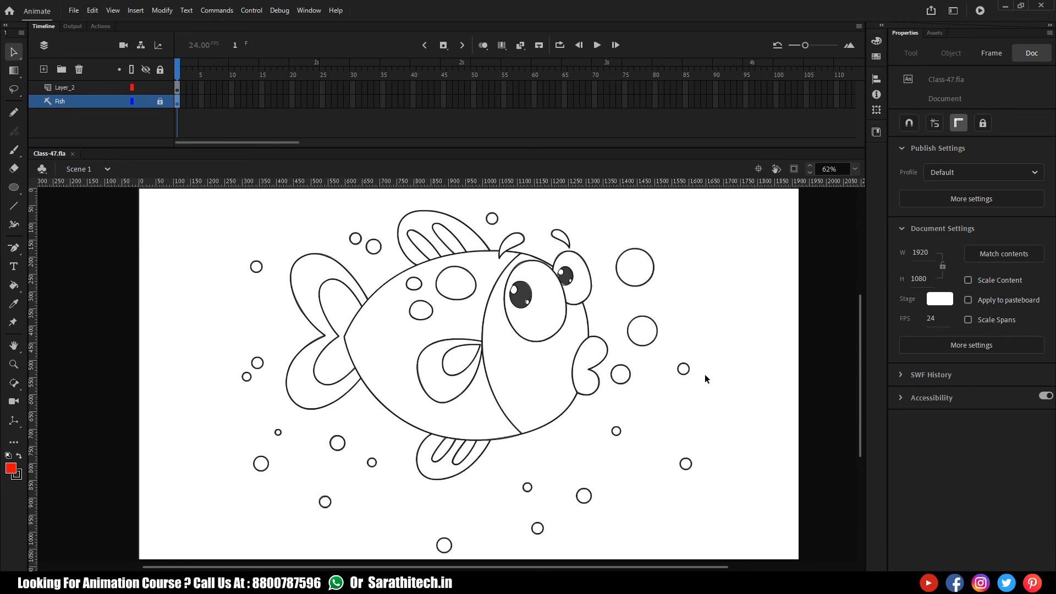